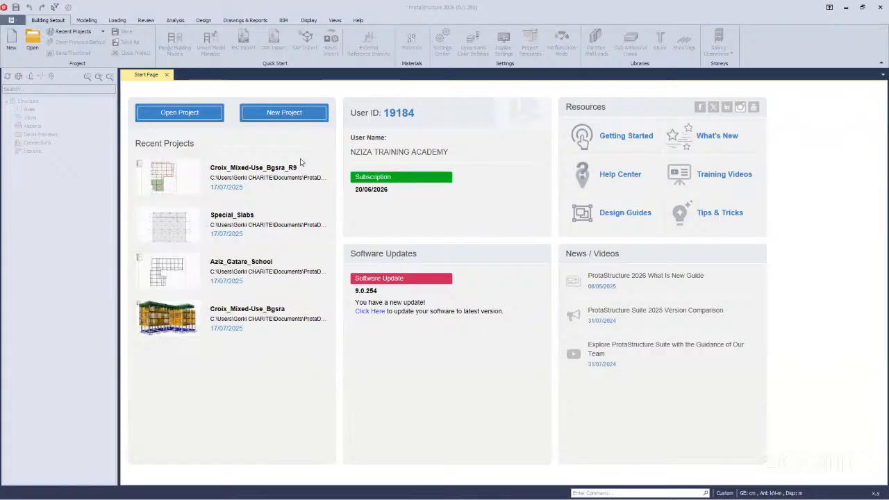
- Create a new project with the code Training_Webinar from the United Kingdom (BS Code) template
click(282, 118)
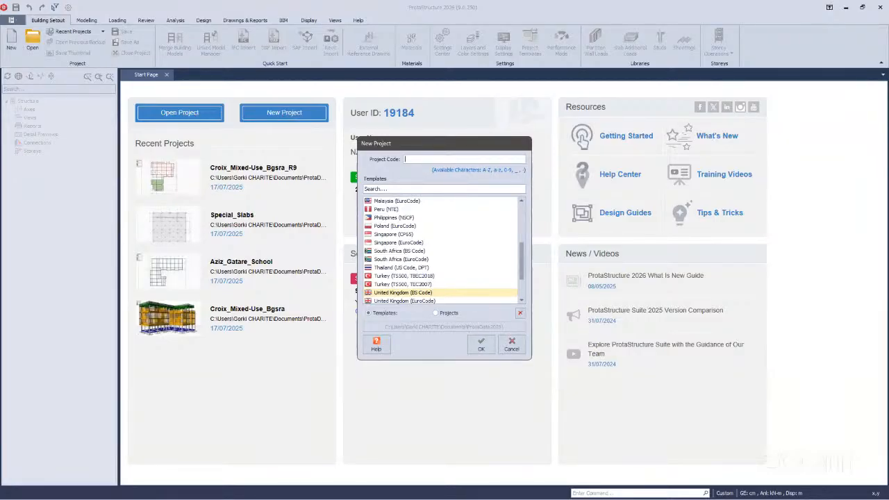
text(Training_Webinar)
scroll(397, 257, down, 2)
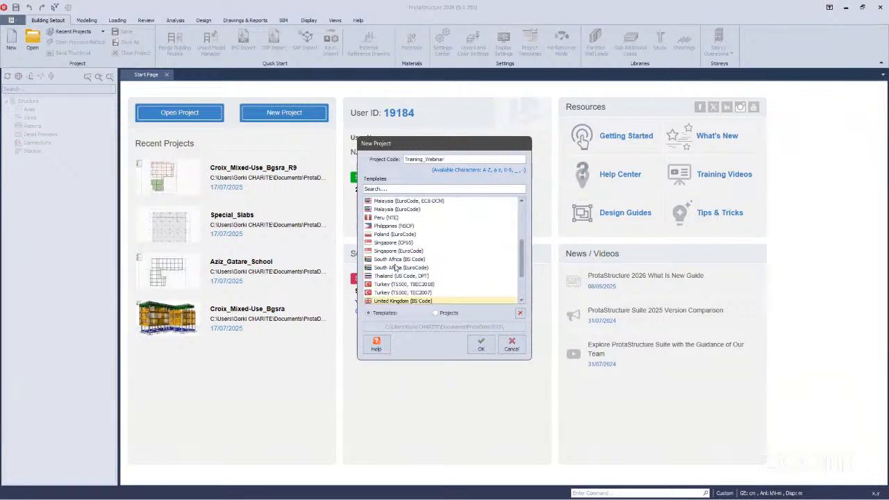
scroll(395, 278, up, 1)
scroll(393, 275, down, 1)
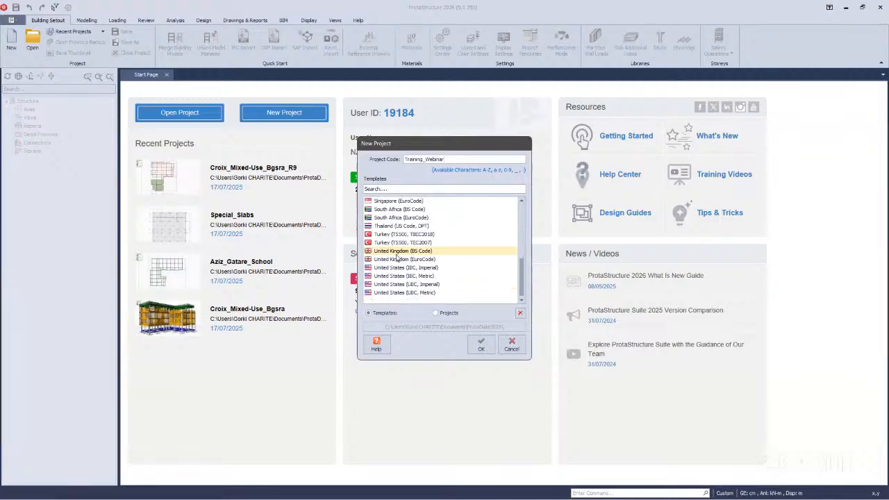
click(395, 253)
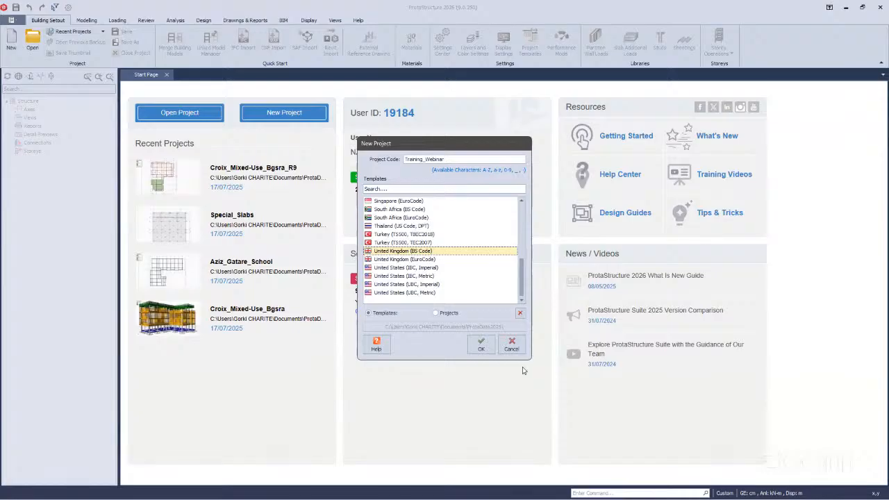
click(480, 344)
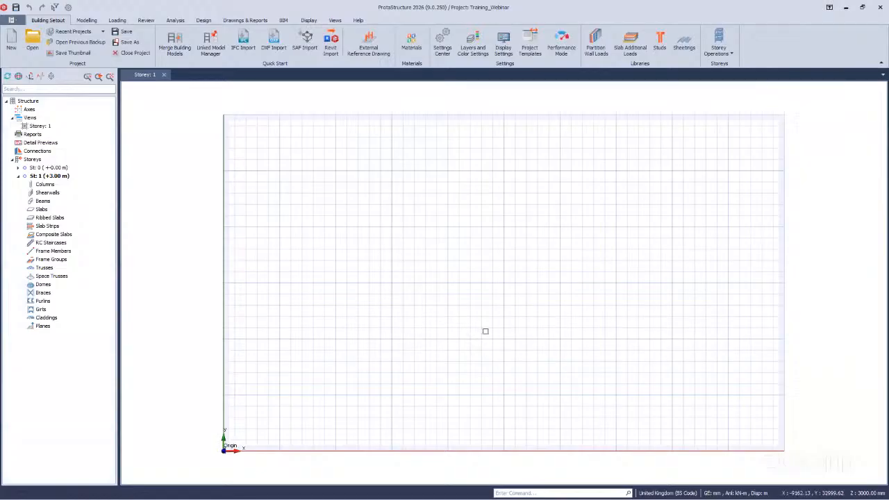
- Look over the modelling tools for concrete and steel members, including Staircase and Base Plate
scroll(394, 287, down, 1)
scroll(403, 278, up, 1)
scroll(486, 327, down, 1)
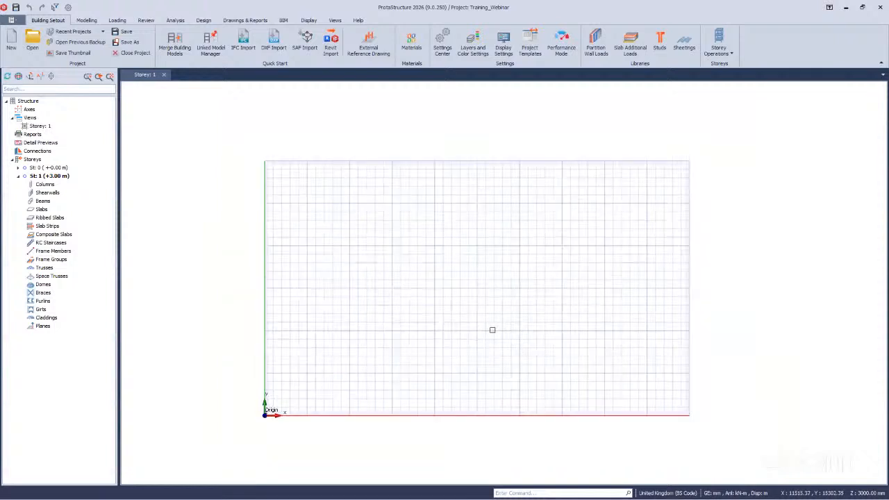
scroll(492, 328, up, 1)
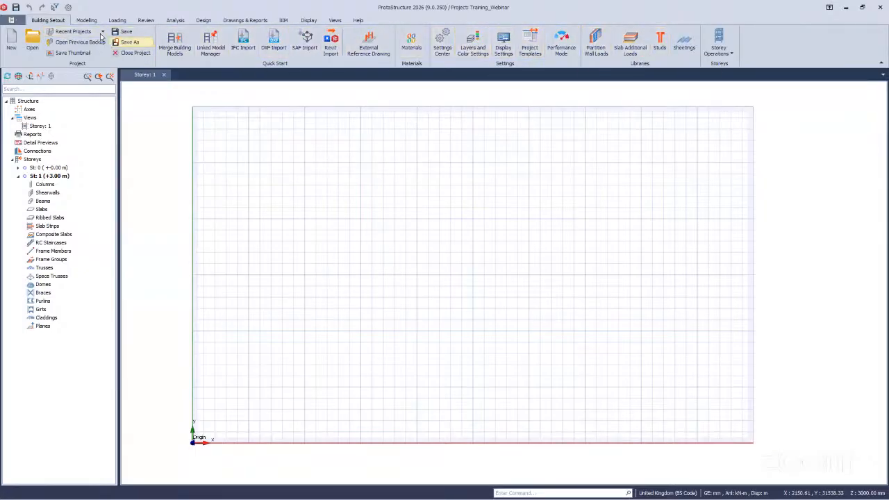
click(86, 21)
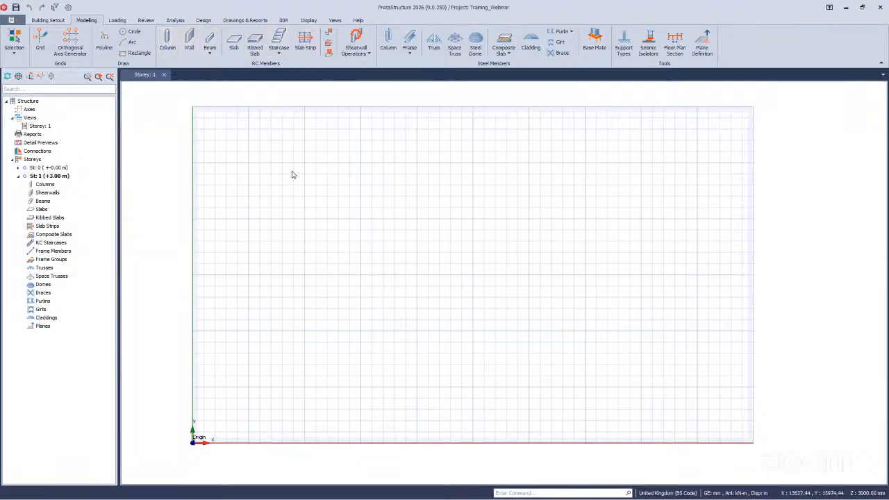
click(278, 42)
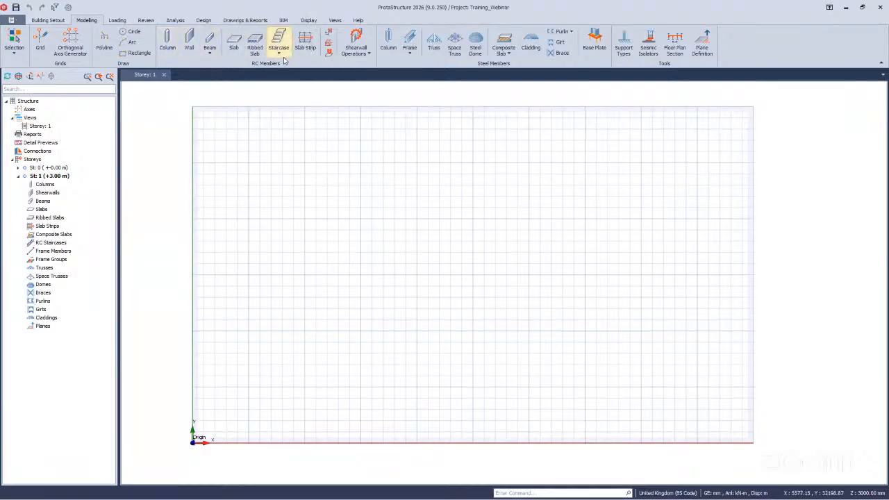
click(283, 44)
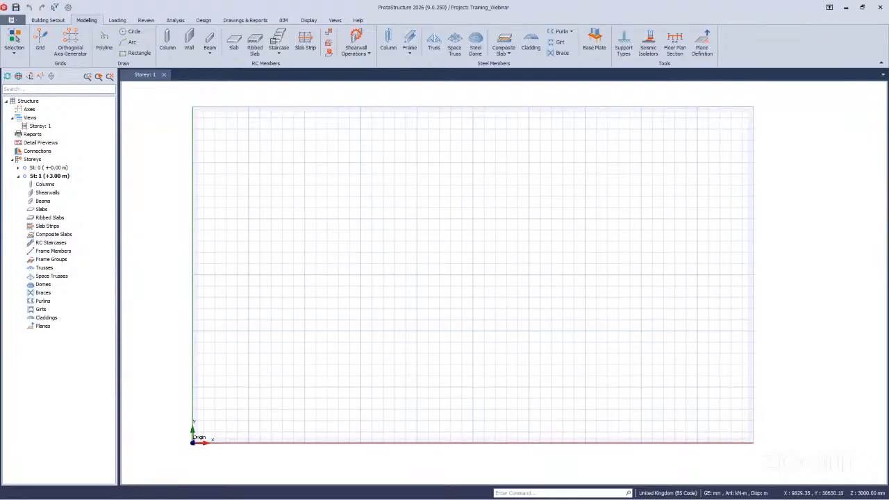
click(283, 49)
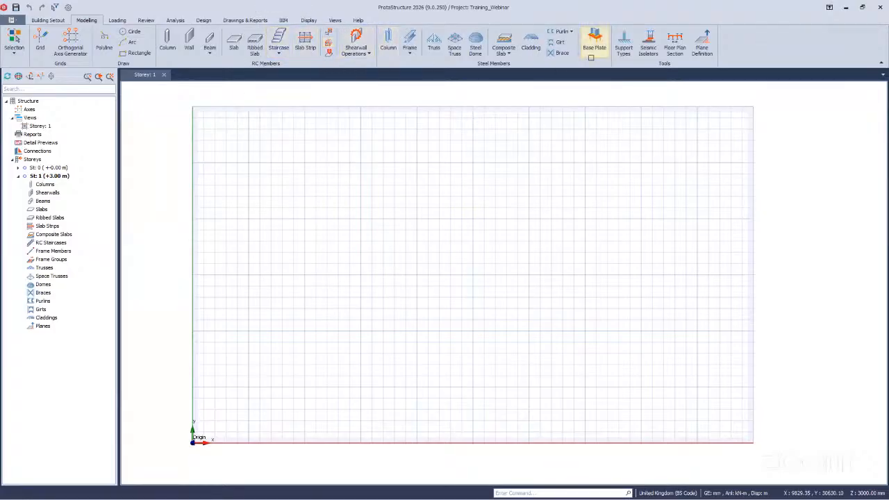
click(597, 43)
click(597, 45)
click(597, 49)
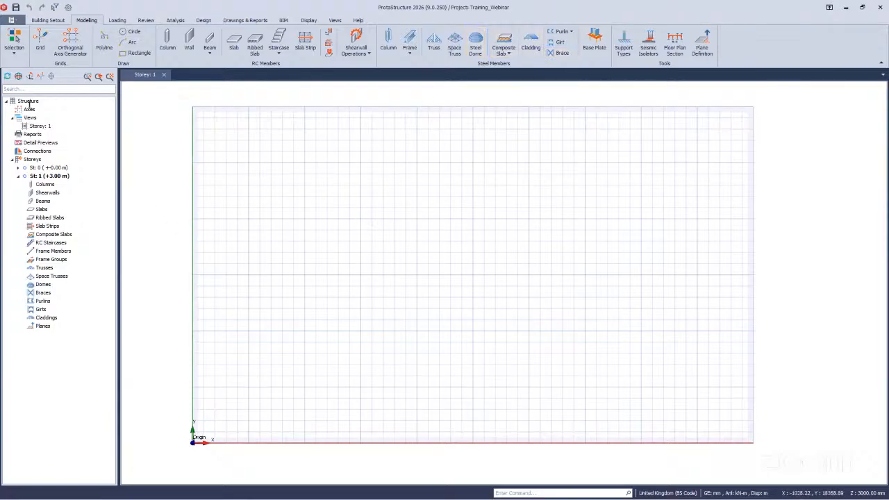
- Generate an orthogonal axis grid from reference point 10000, 10000 mm with Dir-1 spacings 5000*2,2000,5000*3 and Dir-2 spacings 5000*4
click(70, 47)
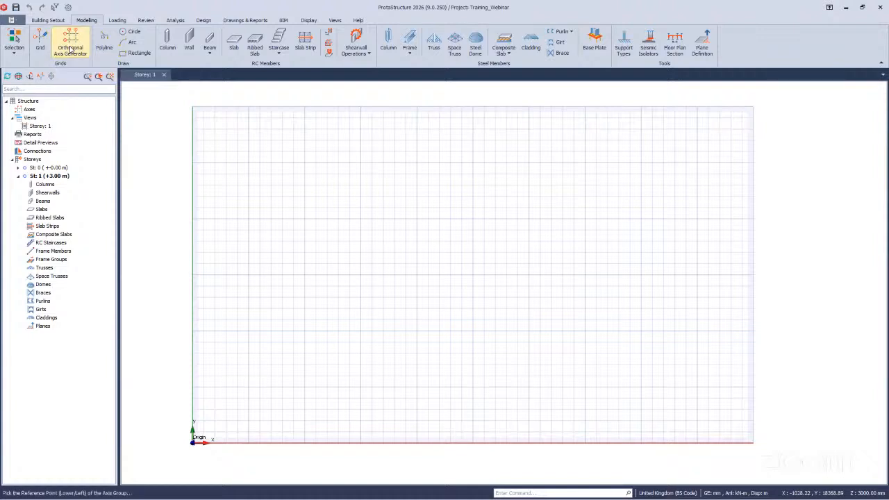
click(305, 330)
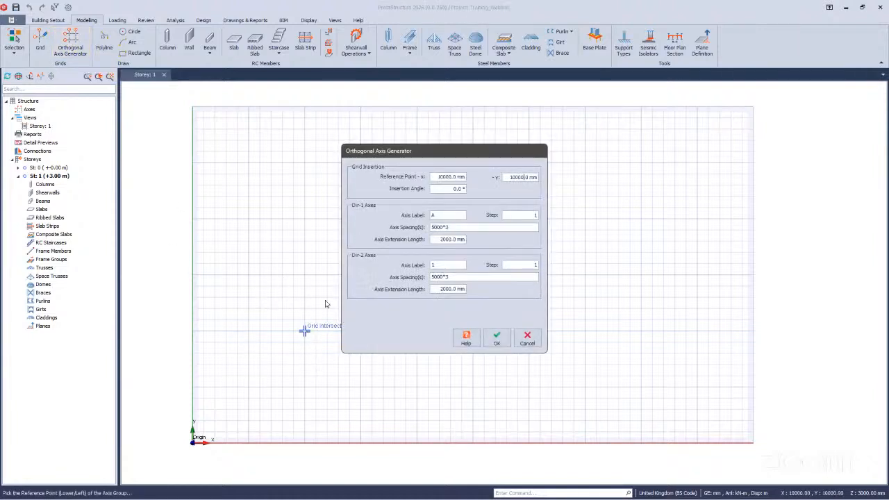
mouse_move(458, 228)
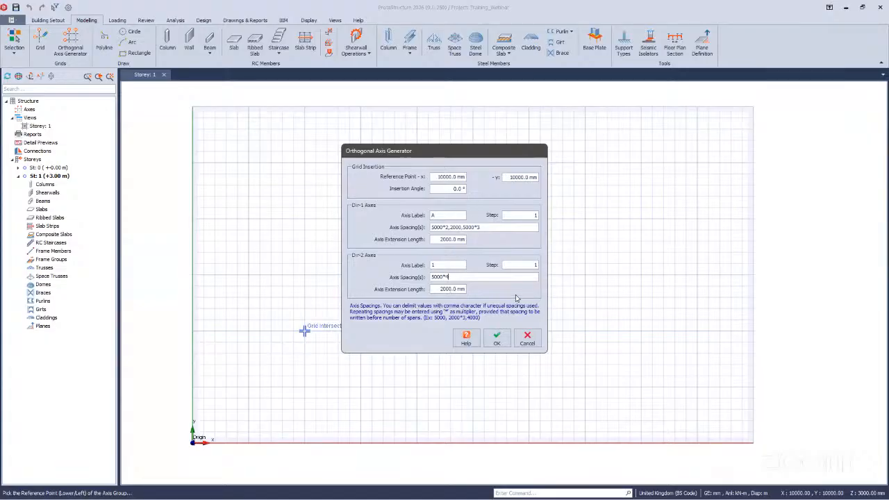
click(497, 338)
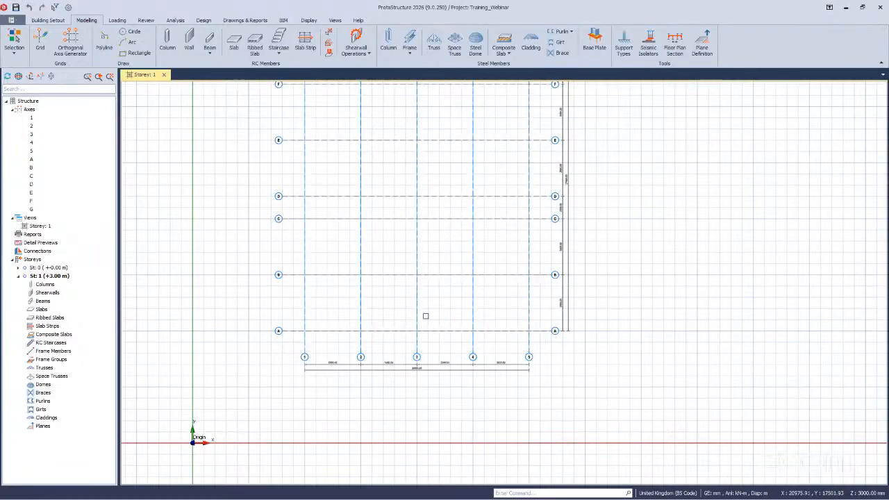
scroll(446, 254, down, 1)
scroll(332, 307, down, 1)
scroll(293, 166, up, 1)
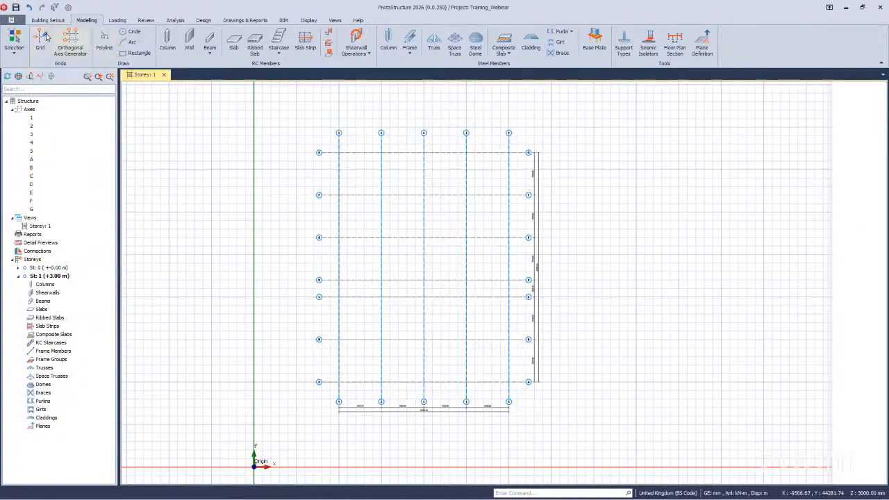
- Insert an RC column with b1 and b2 of 300 mm at the intersection of axes A and 1
click(43, 38)
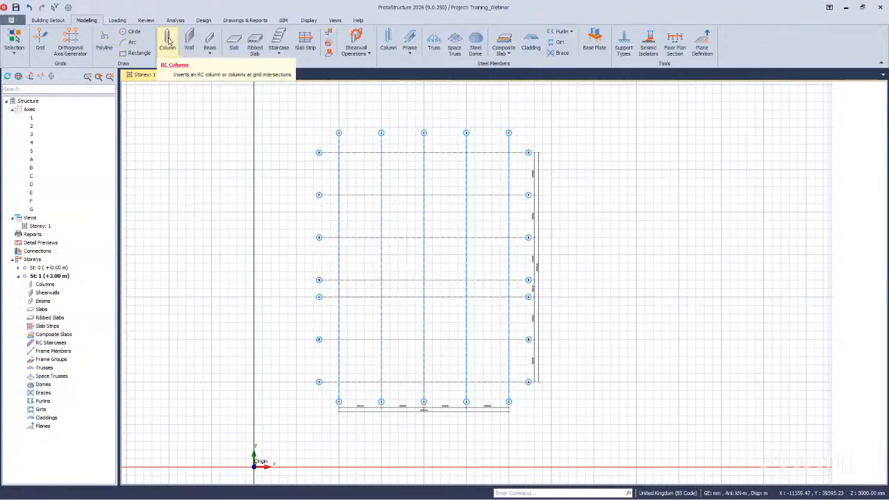
click(168, 40)
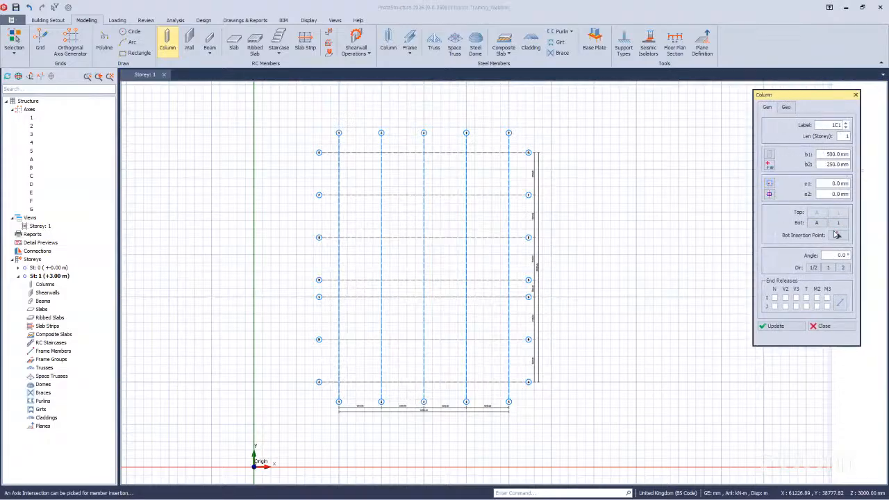
click(831, 156)
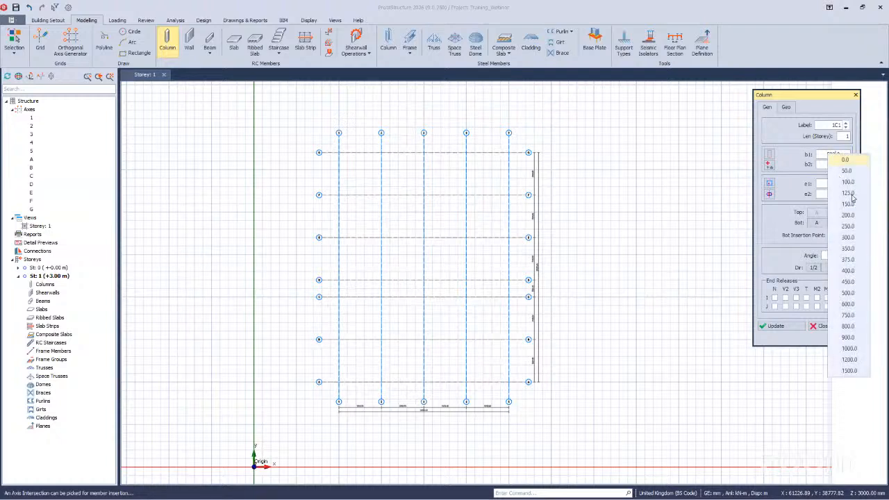
click(847, 237)
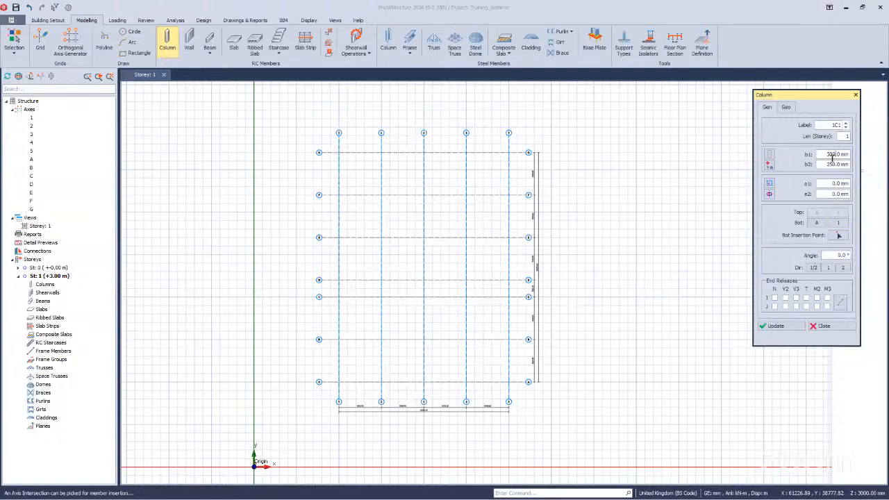
click(834, 164)
click(861, 244)
scroll(341, 392, up, 5)
click(243, 279)
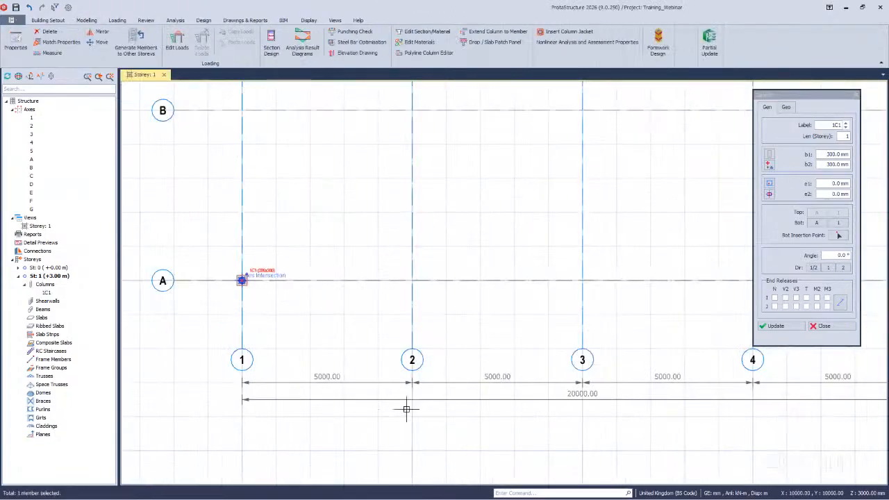
- Insert the same 300 x 300 mm column along axis A at its intersections with axes 2 to 5
scroll(224, 286, up, 3)
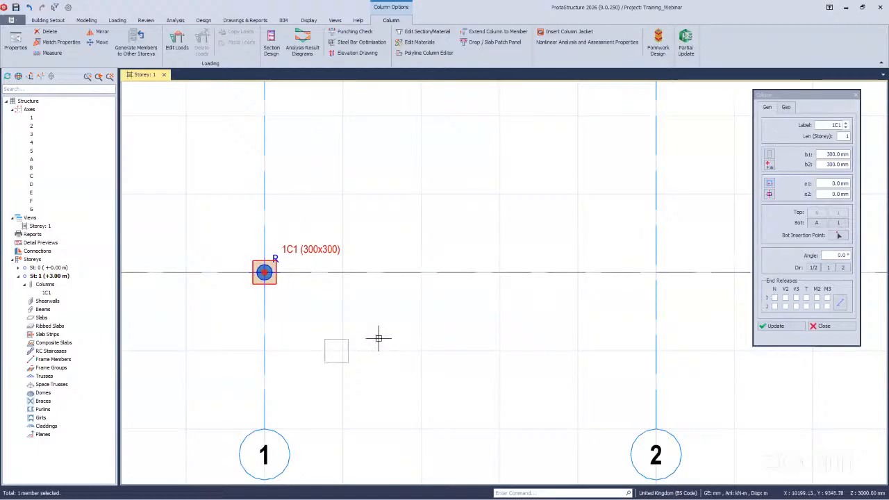
scroll(373, 307, down, 4)
click(468, 283)
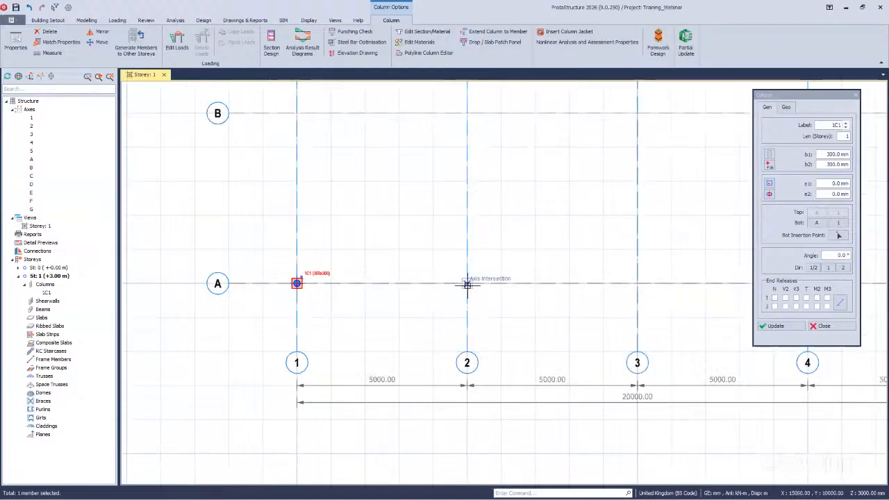
scroll(364, 324, down, 5)
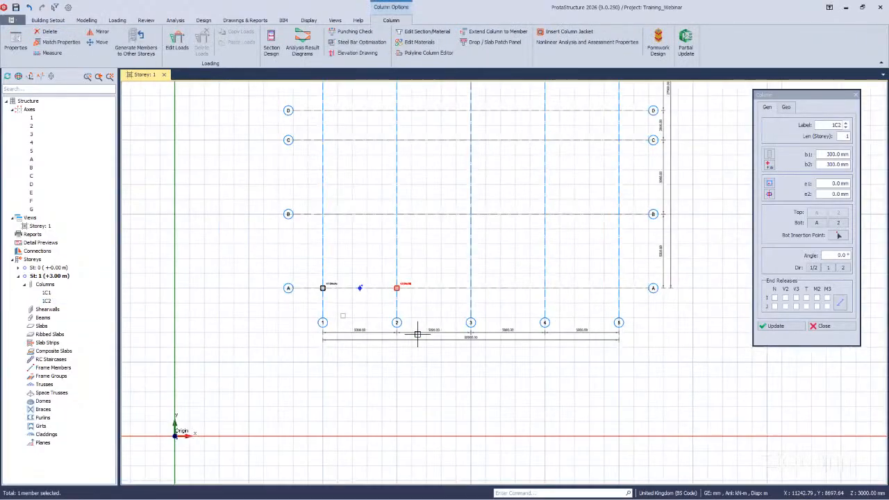
scroll(451, 376, down, 1)
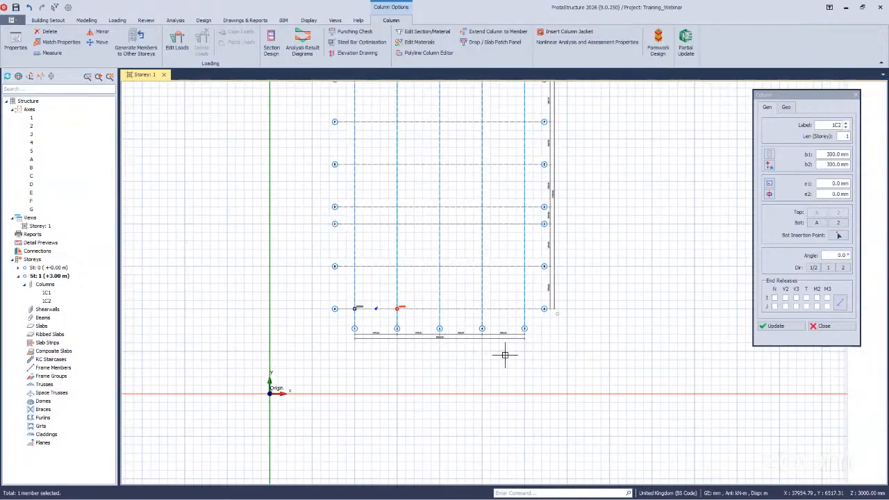
scroll(425, 291, up, 2)
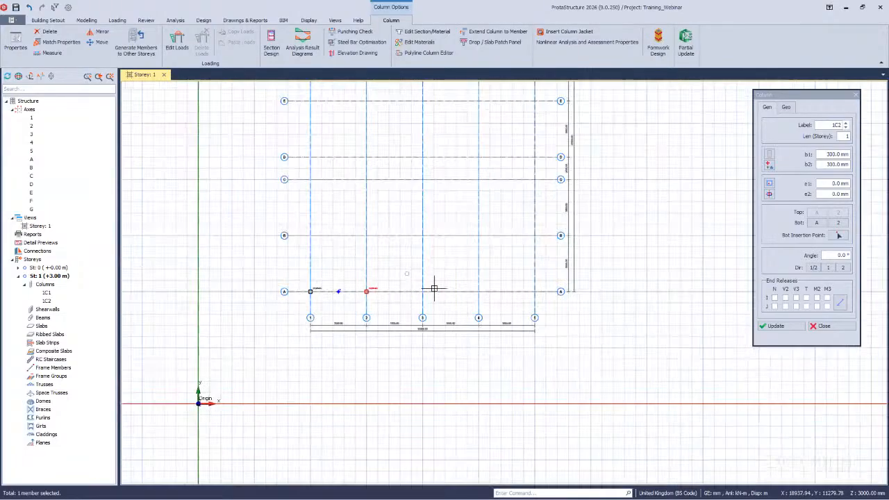
click(543, 301)
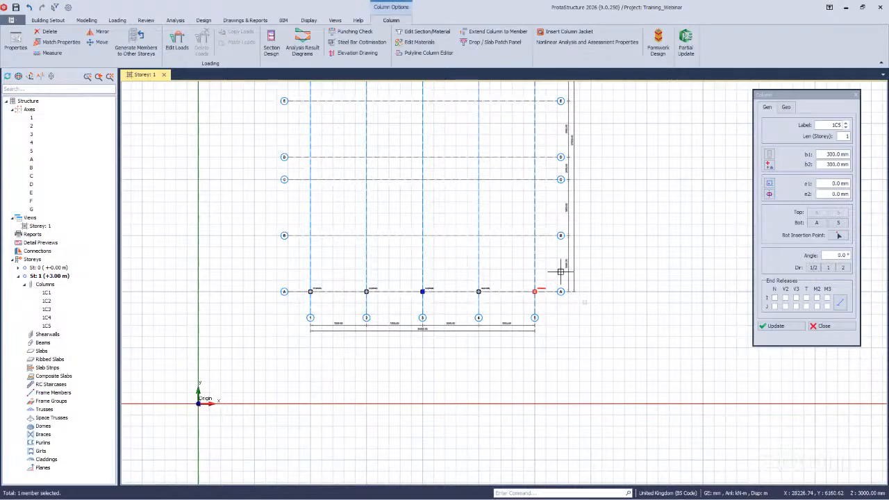
- Fill all remaining grid intersections on axes B to G with 300 x 300 mm columns, using window selections
scroll(440, 411, down, 1)
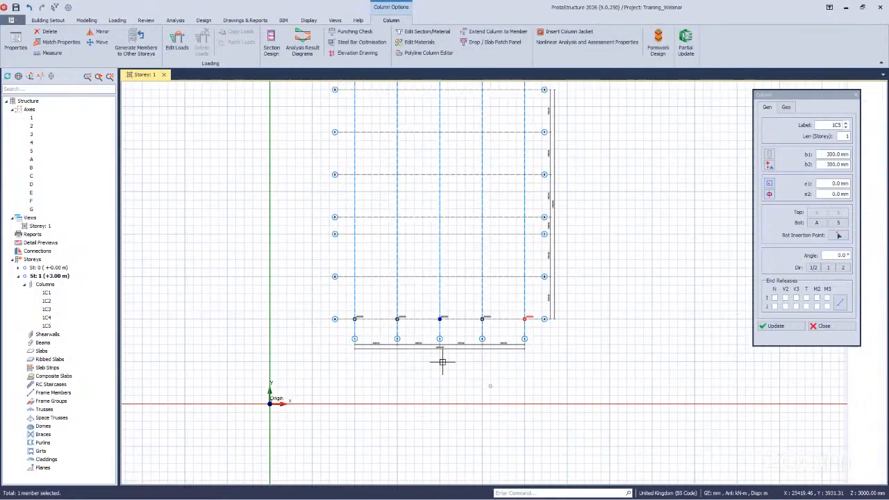
scroll(393, 183, down, 1)
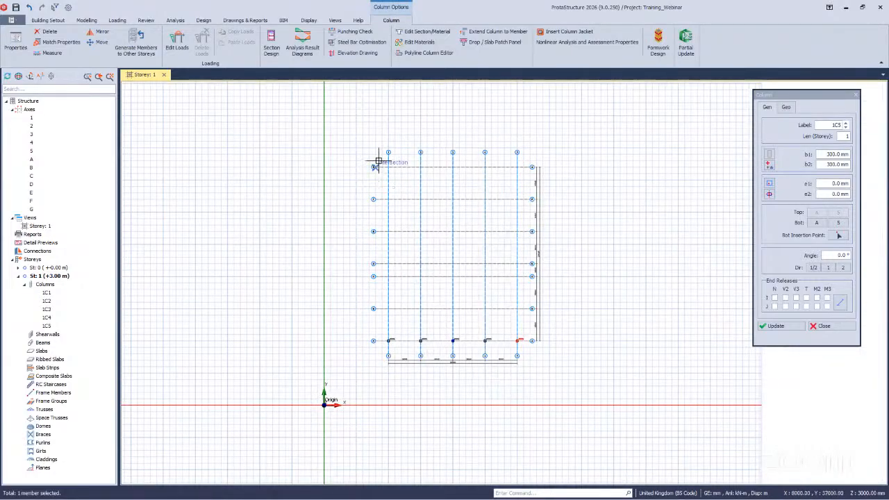
click(375, 168)
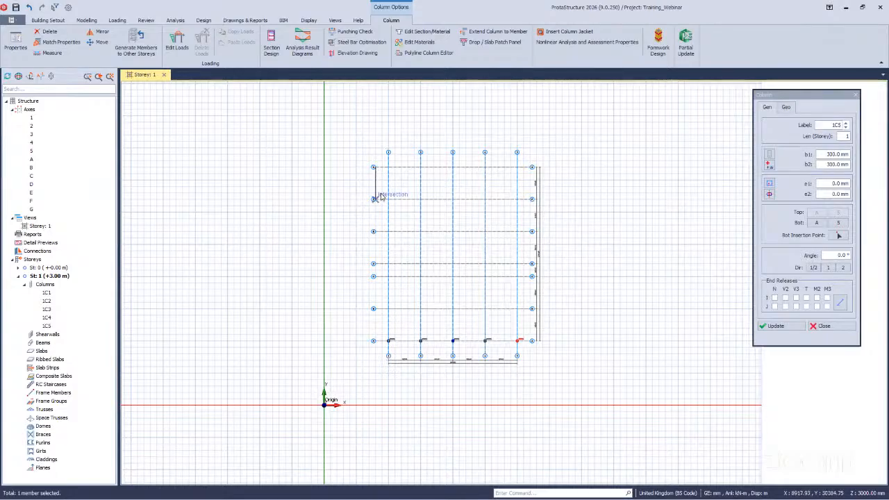
drag(382, 158, 415, 319)
drag(414, 159, 455, 292)
drag(450, 159, 523, 326)
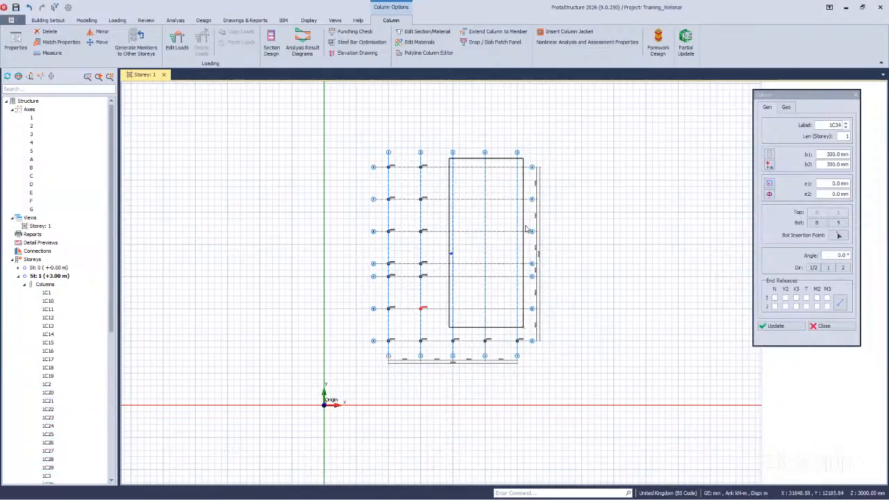
scroll(504, 199, up, 3)
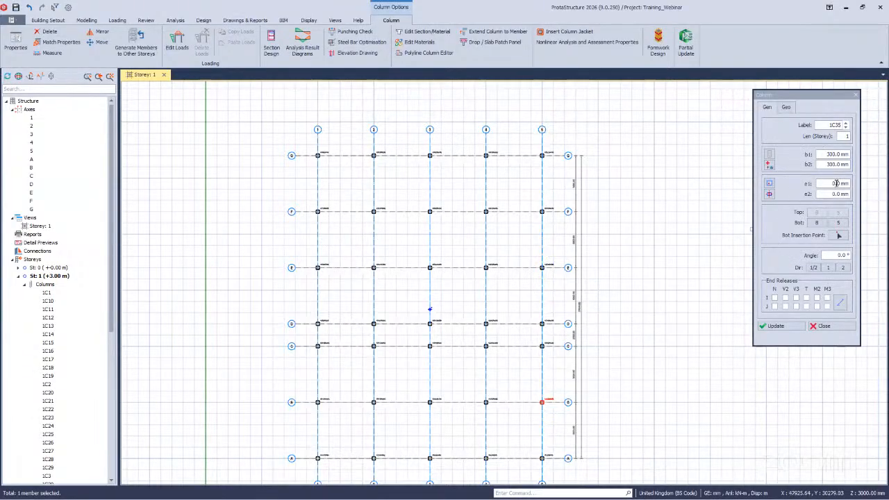
click(836, 182)
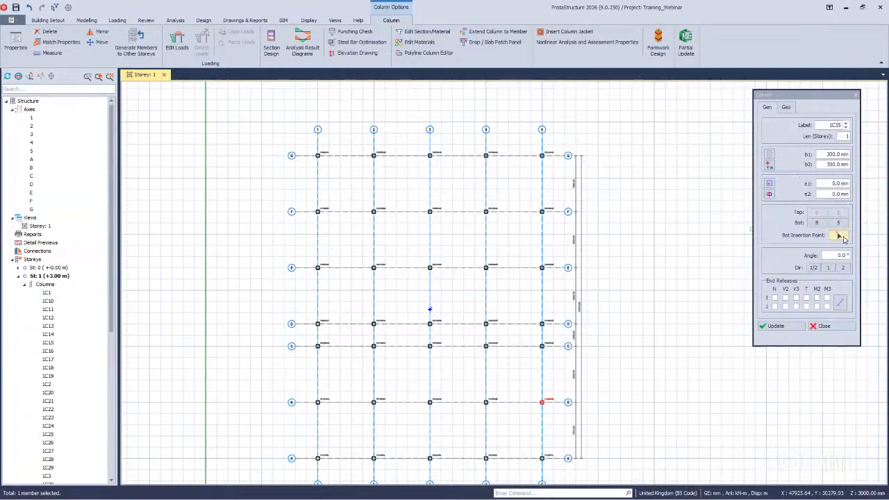
click(842, 235)
click(847, 227)
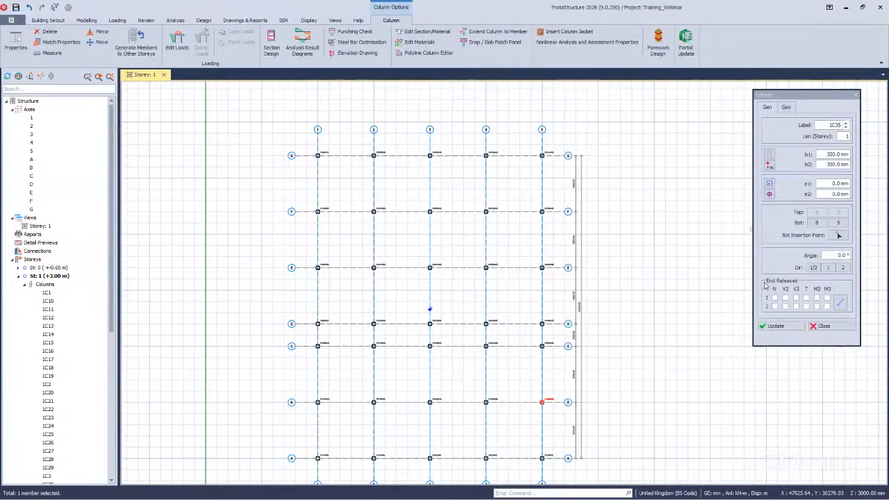
- Finish the column insertion and set up an RC beam with a width b of 300 mm and a depth h of 600 mm
click(823, 326)
key(Escape)
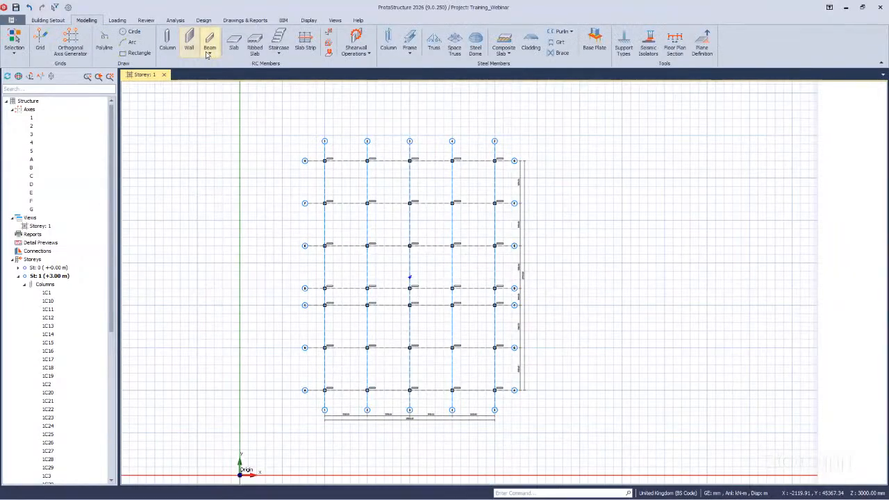
click(207, 52)
click(237, 58)
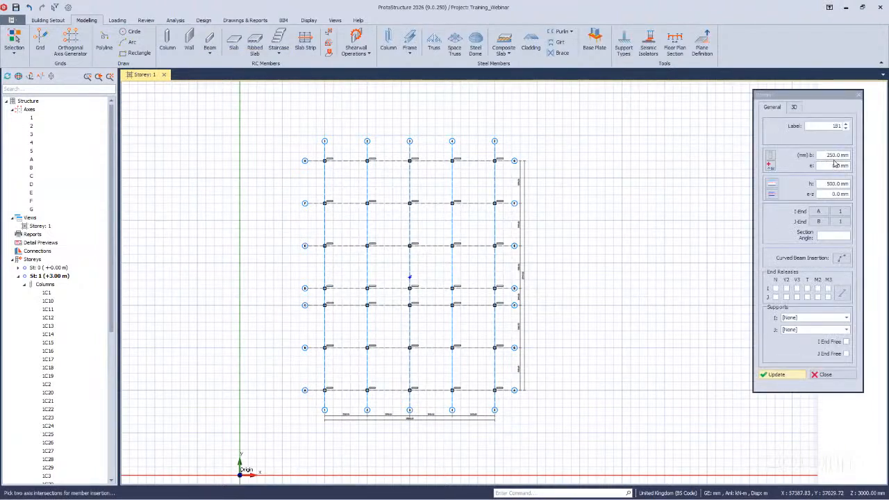
click(831, 154)
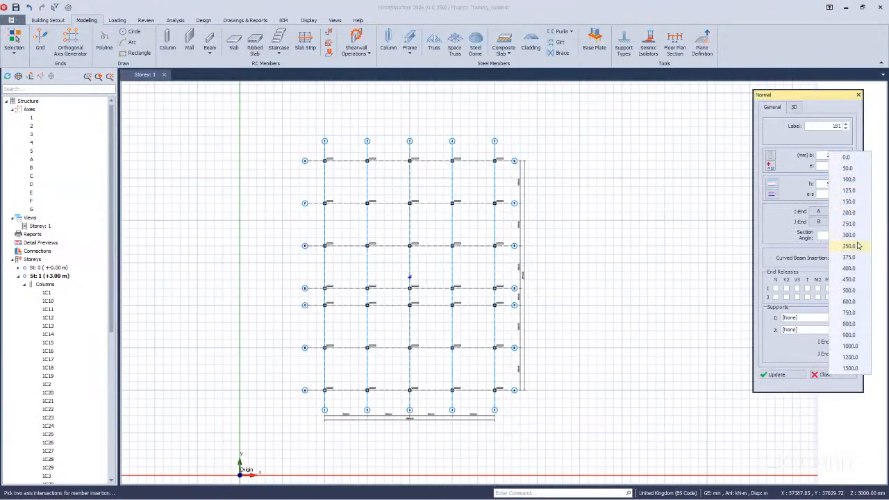
click(853, 236)
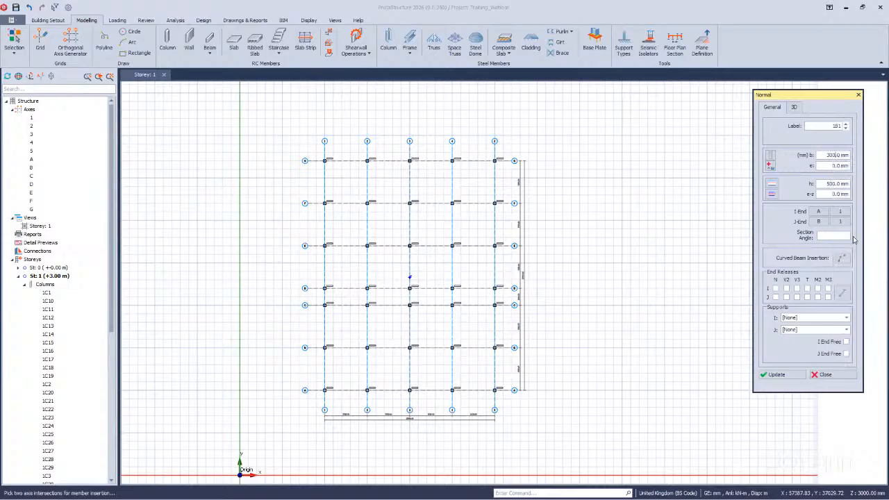
click(832, 183)
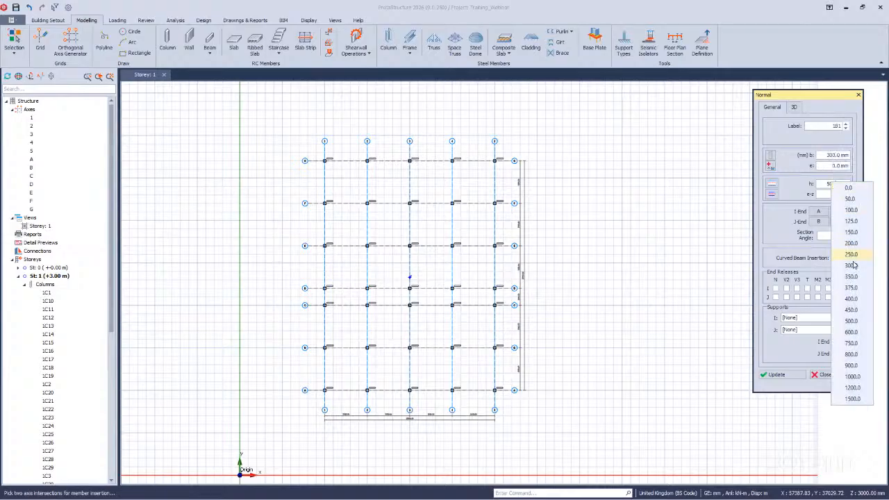
click(853, 332)
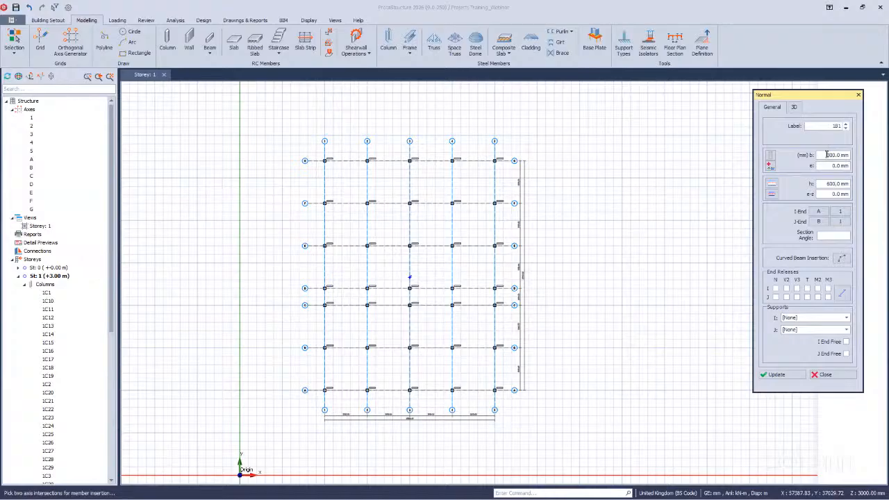
click(827, 154)
click(833, 183)
- Insert the 300 x 600 mm beam along axis A between axes 1 and 2
scroll(369, 397, up, 1)
scroll(416, 309, down, 1)
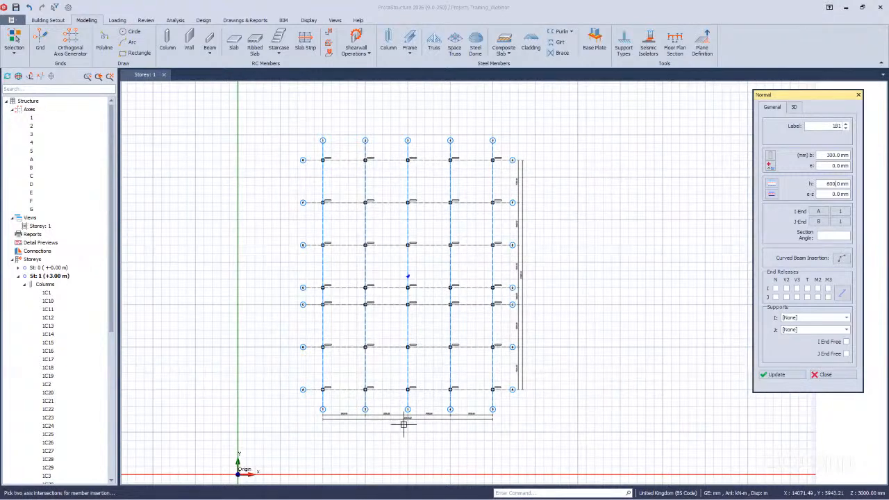
scroll(358, 425, up, 3)
scroll(285, 340, up, 2)
click(207, 278)
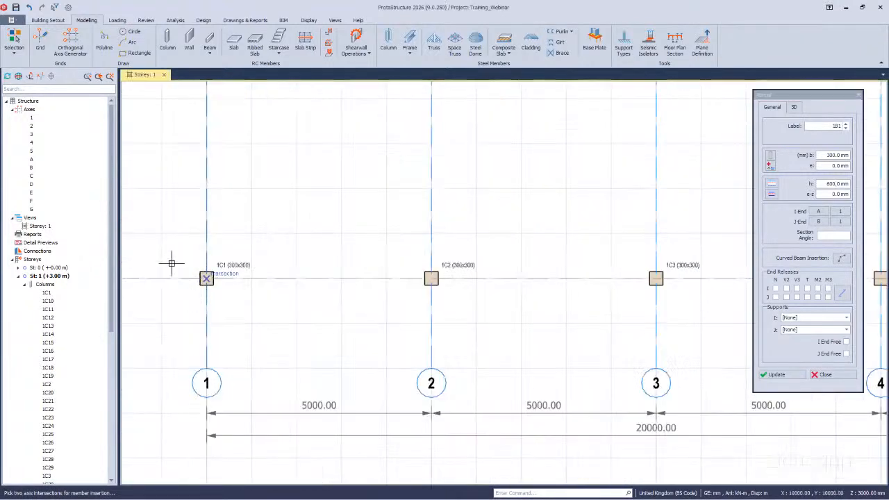
click(432, 278)
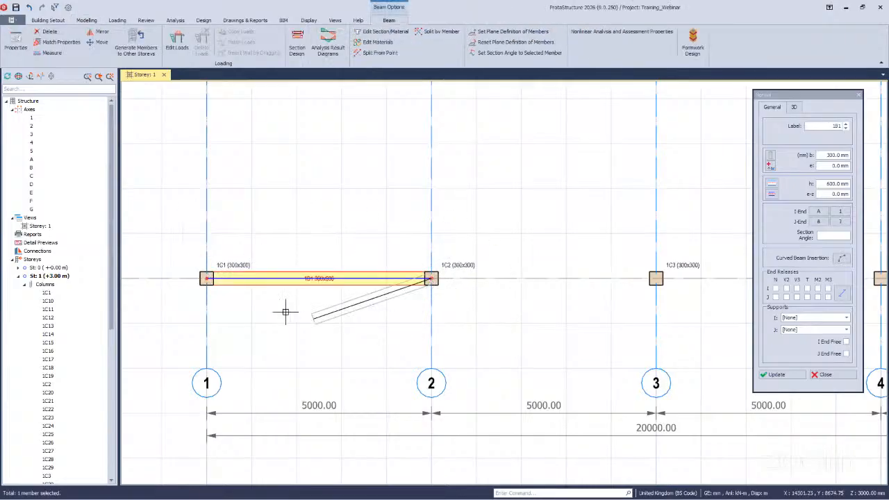
- Continue the 300 x 600 mm beams along axis A from axis 2 through axes 3 and 4 to axis 5
scroll(191, 295, down, 2)
scroll(420, 307, up, 3)
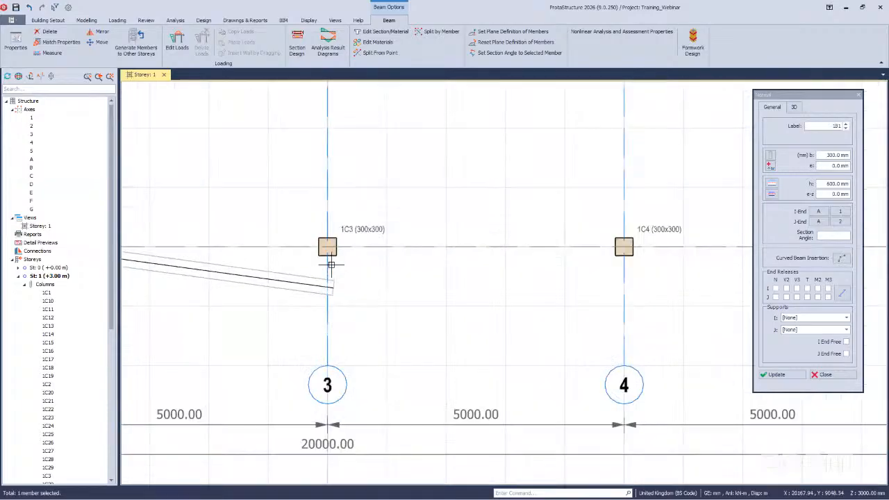
click(327, 247)
click(624, 246)
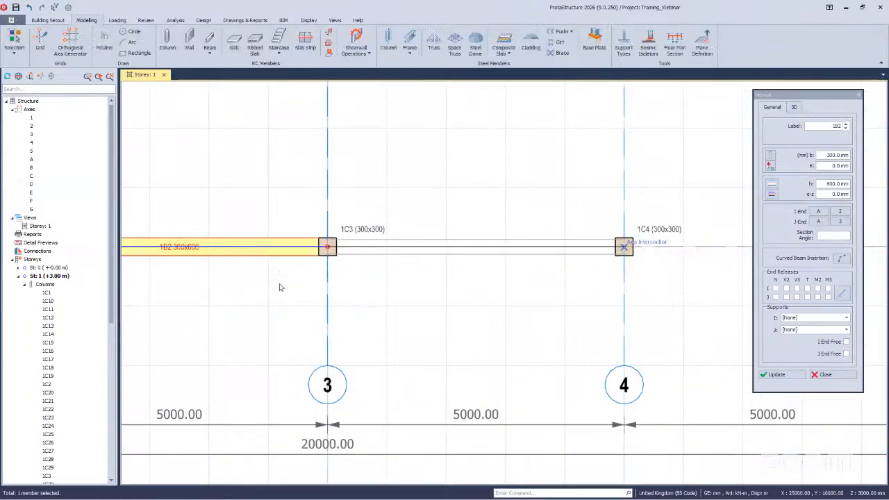
scroll(280, 284, down, 2)
scroll(621, 255, up, 2)
click(621, 254)
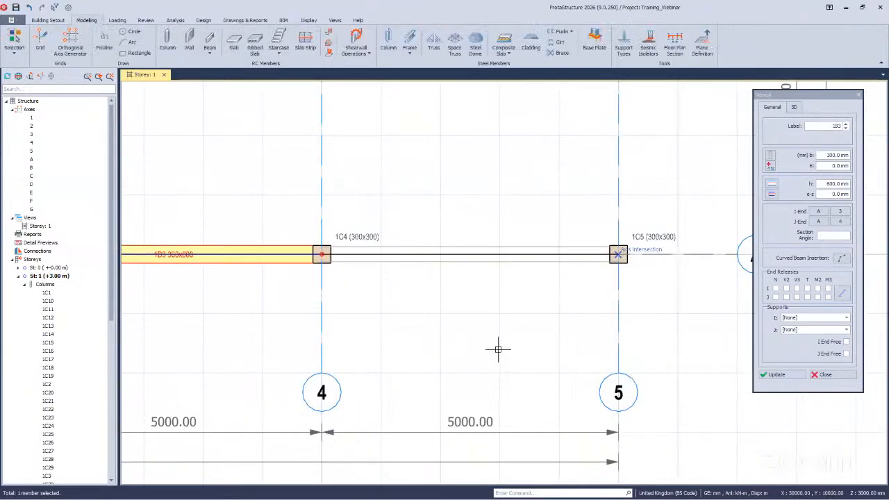
scroll(615, 327, down, 2)
scroll(280, 326, down, 2)
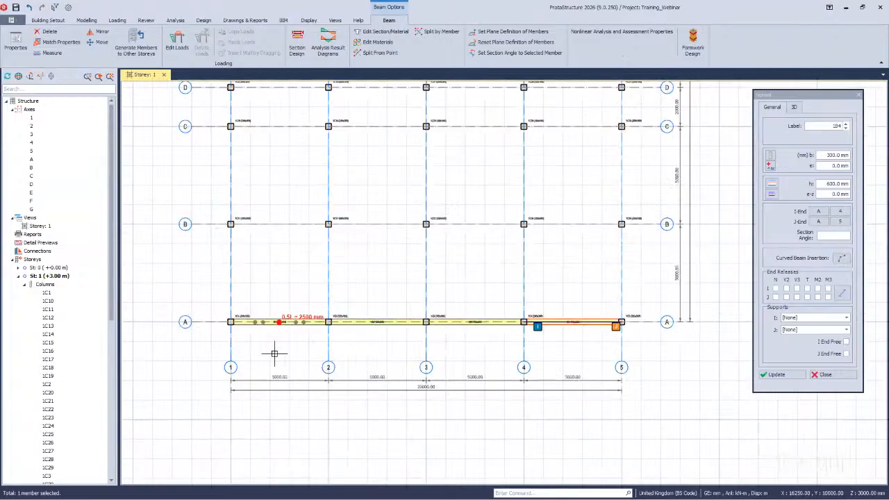
- Insert 300 x 600 mm beams along the whole of axis 1 in one run, from axis A to axis G
scroll(313, 359, down, 2)
scroll(332, 358, up, 2)
scroll(332, 358, up, 2)
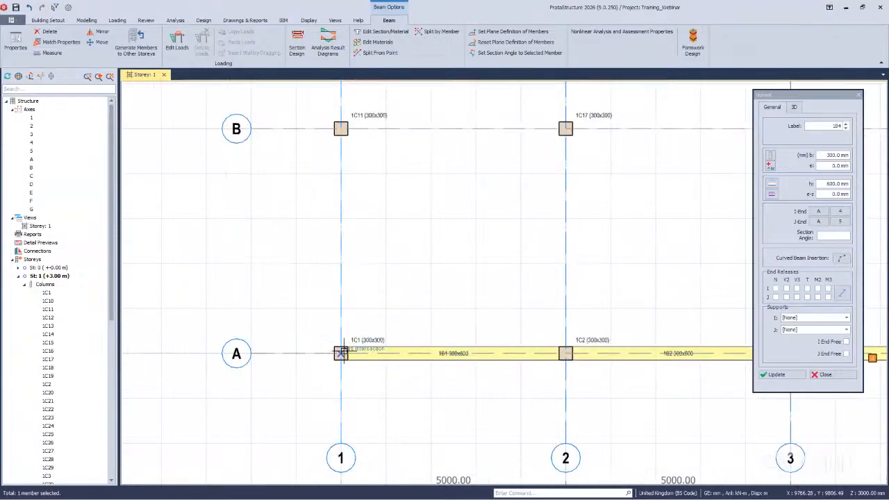
scroll(357, 388, down, 2)
scroll(357, 388, down, 3)
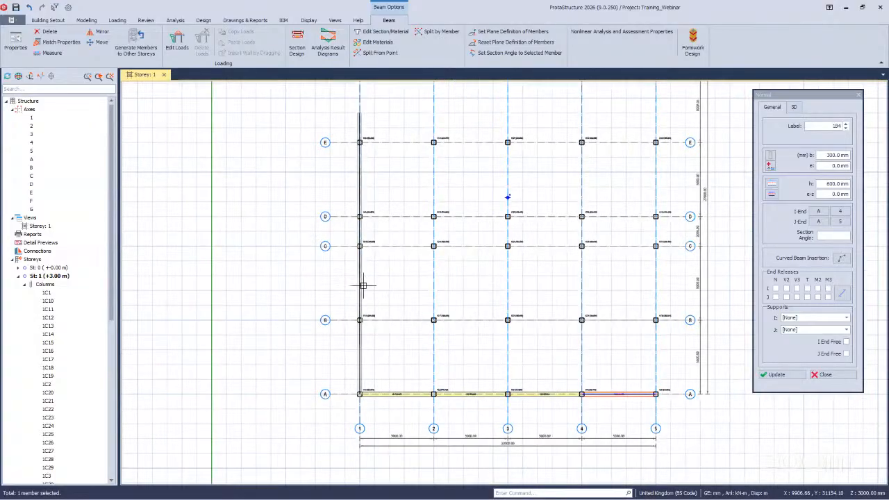
scroll(359, 113, up, 3)
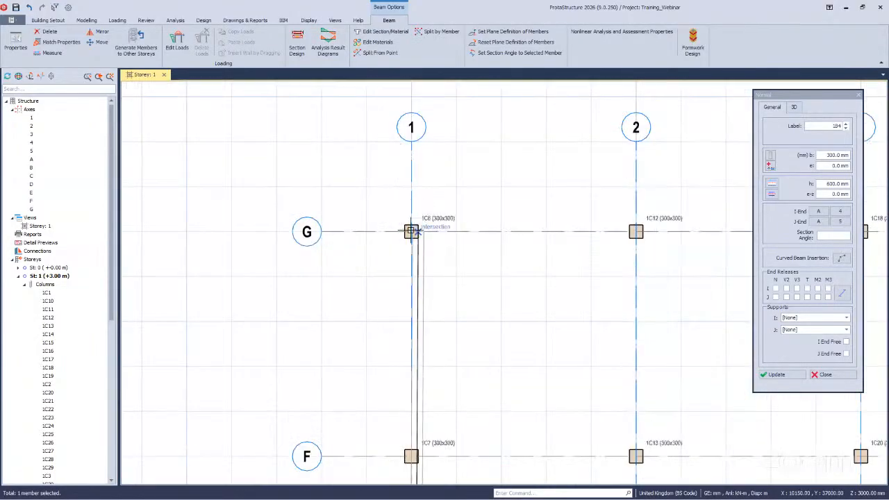
click(413, 231)
key(Escape)
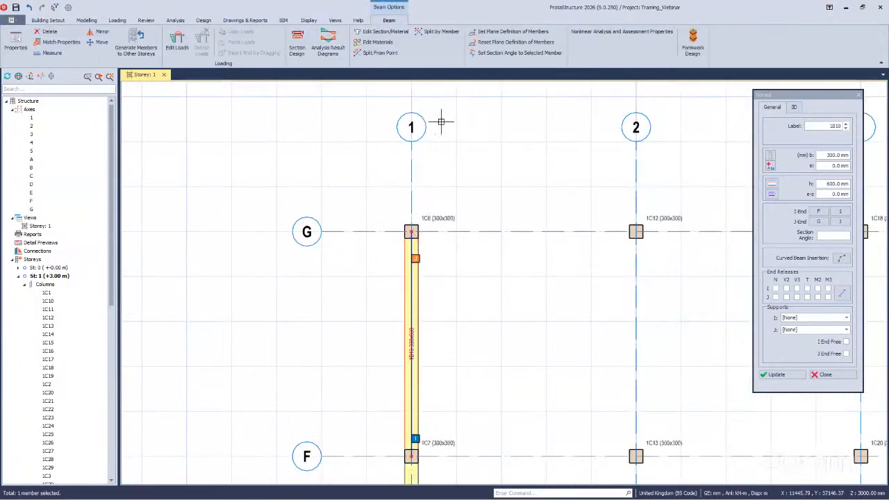
- Examine how the beam run along axis 1 is divided at the columns between axes G and A
scroll(439, 125, down, 2)
scroll(436, 188, down, 1)
scroll(424, 264, up, 1)
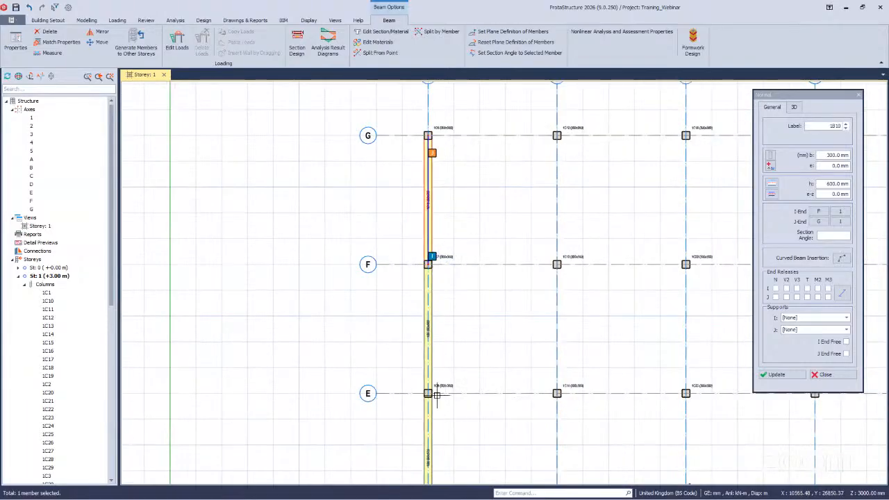
middle_drag(461, 382, 454, 259)
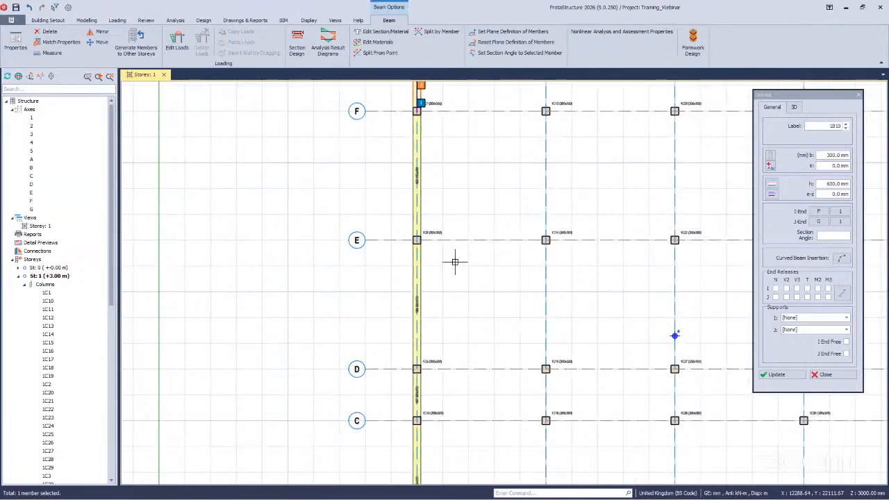
scroll(423, 433, up, 3)
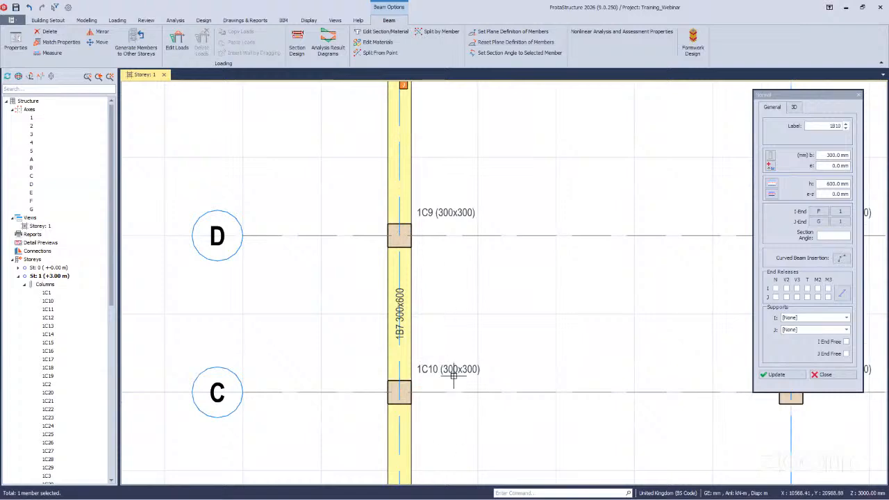
scroll(350, 358, down, 1)
scroll(351, 357, down, 1)
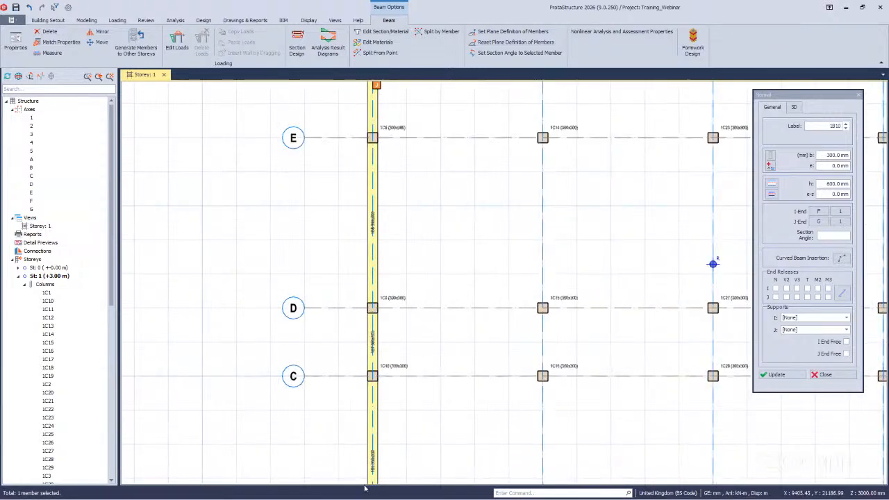
scroll(354, 334, down, 2)
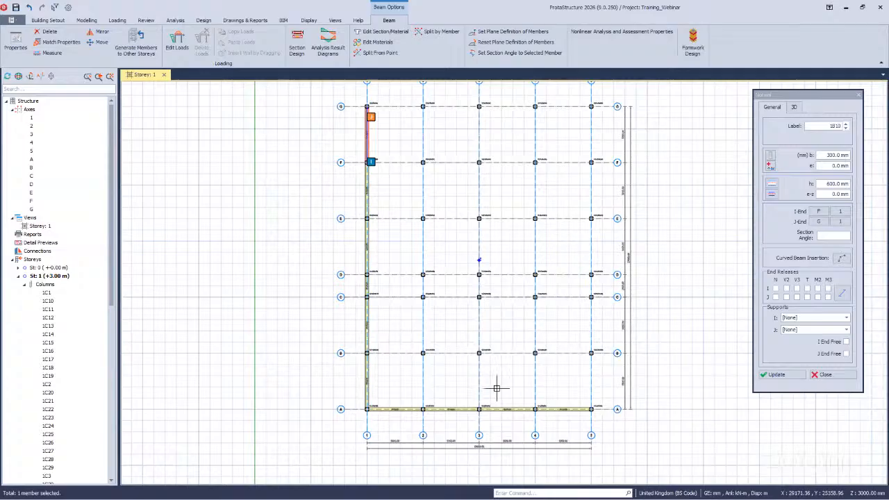
- Fill the grid area between axes E and G with 300 x 600 mm beams, using a window selection across axes 1 to 5
scroll(373, 173, down, 1)
scroll(376, 160, up, 1)
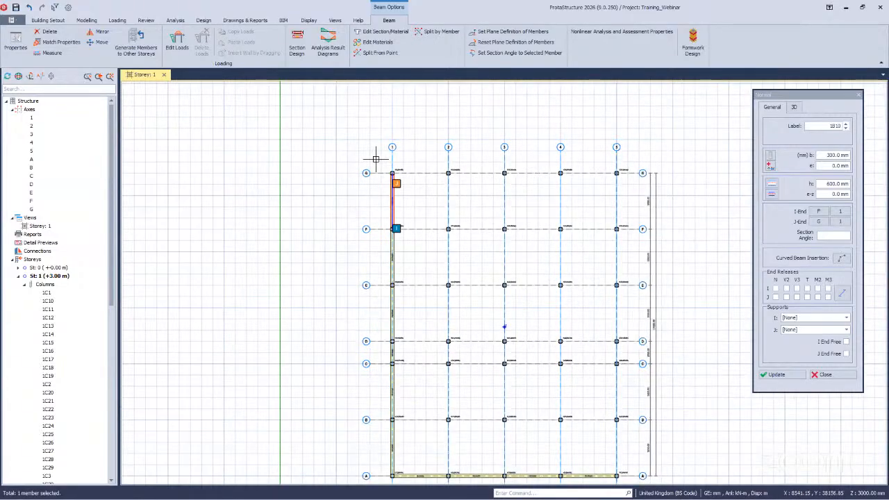
drag(376, 159, 636, 318)
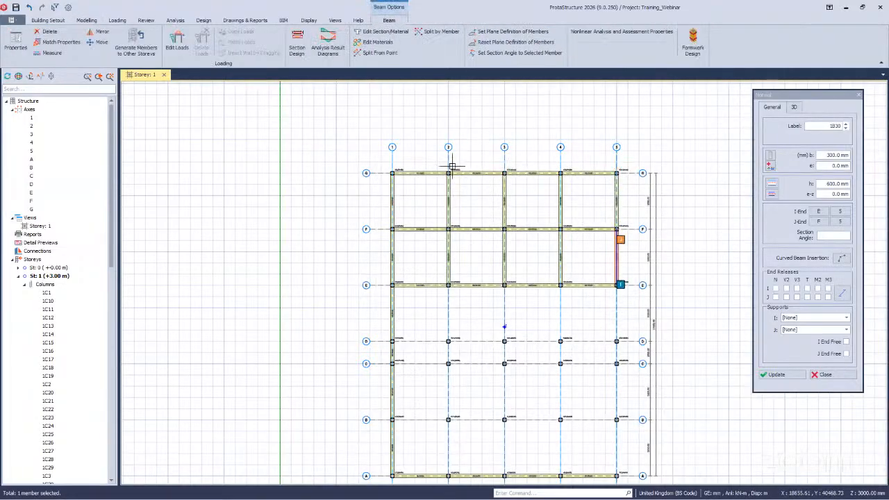
- Fill the grid area between axes A and D with 300 x 600 mm beams, using a window selection across axes 1 to 5
scroll(553, 331, down, 1)
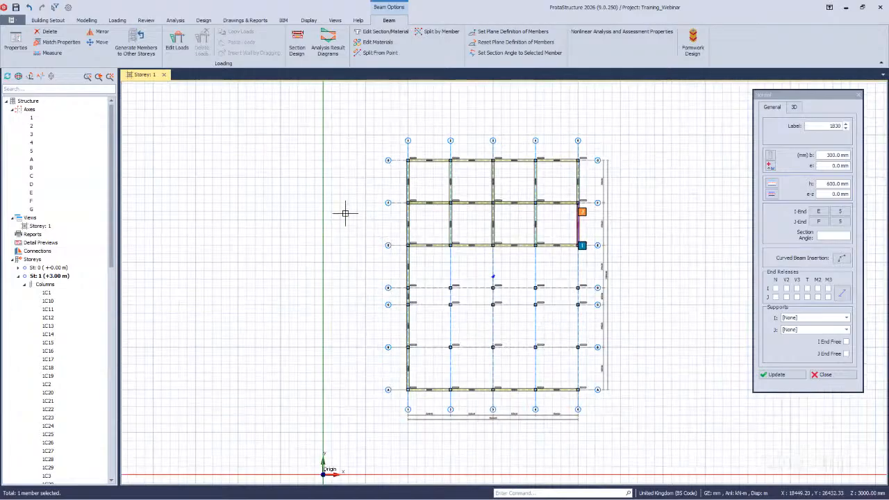
scroll(303, 149, down, 1)
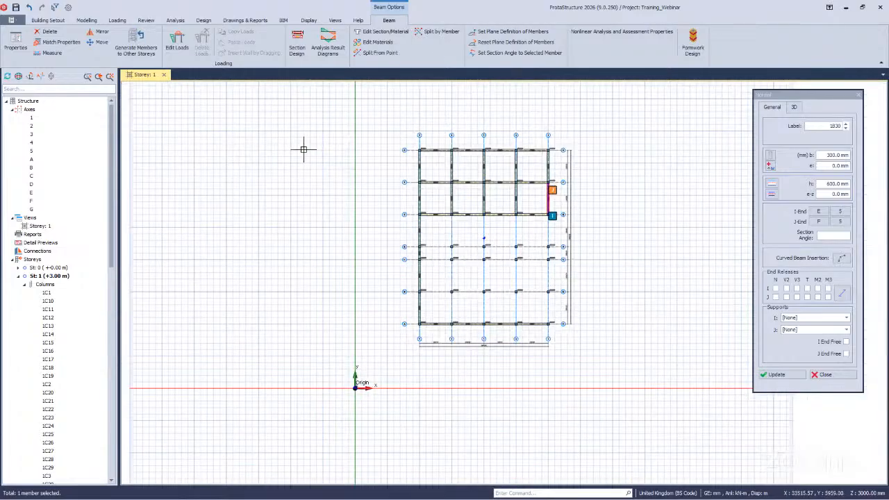
scroll(555, 321, up, 2)
click(551, 329)
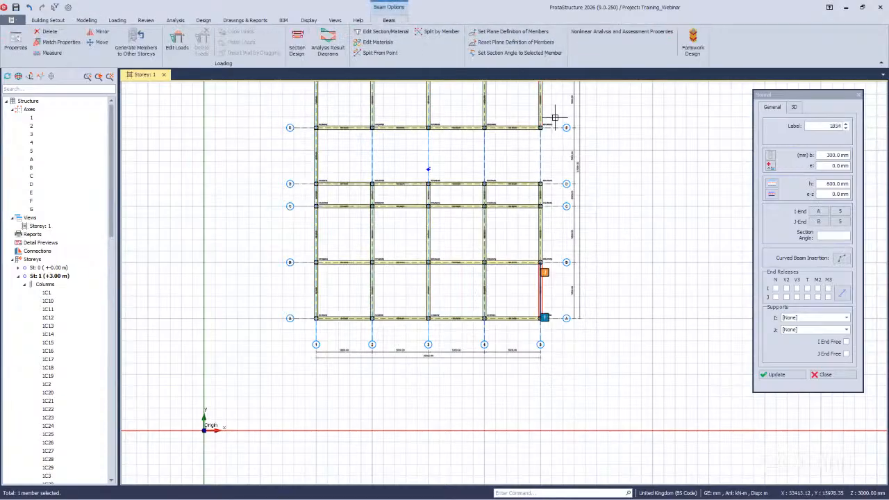
- Add the missing beams between axes D and E on axes 2 to 5 with a window selection, and end the beam insertion
scroll(435, 185, down, 1)
scroll(555, 258, up, 2)
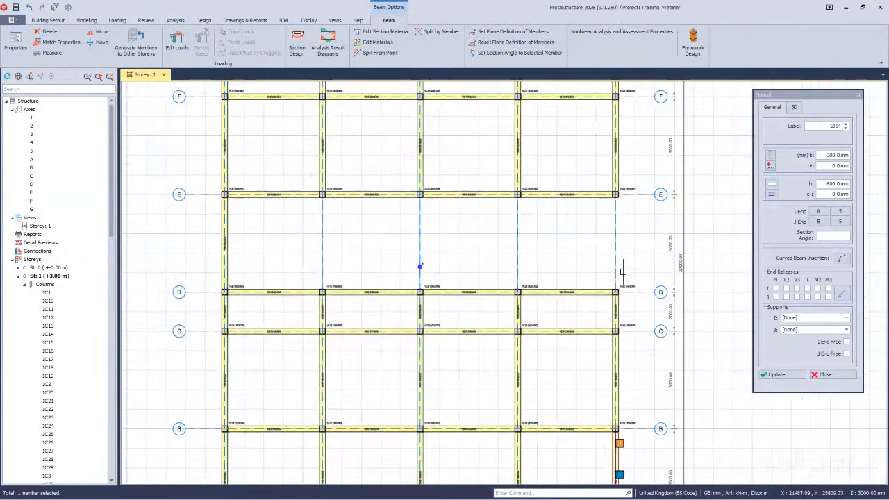
click(276, 169)
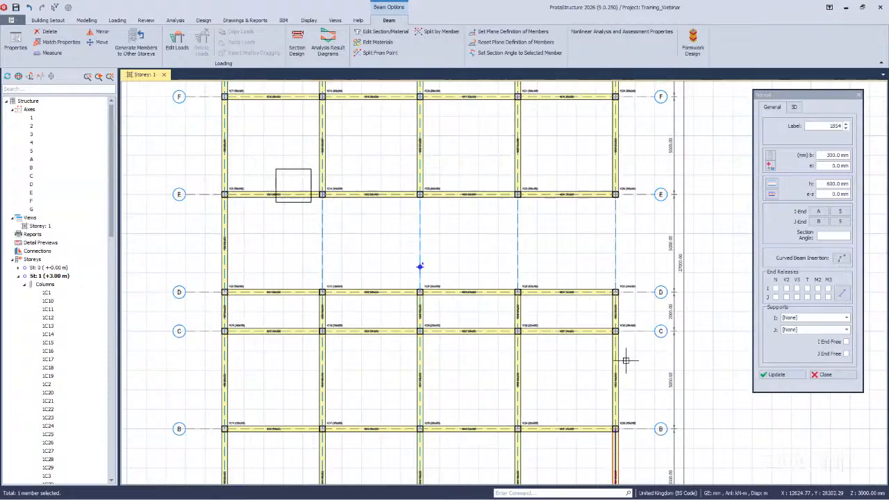
click(629, 318)
scroll(625, 306, down, 1)
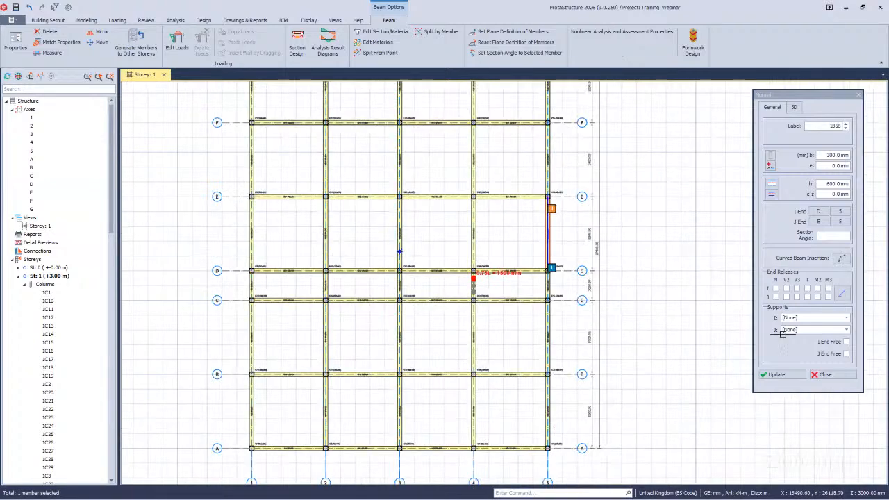
scroll(597, 301, down, 1)
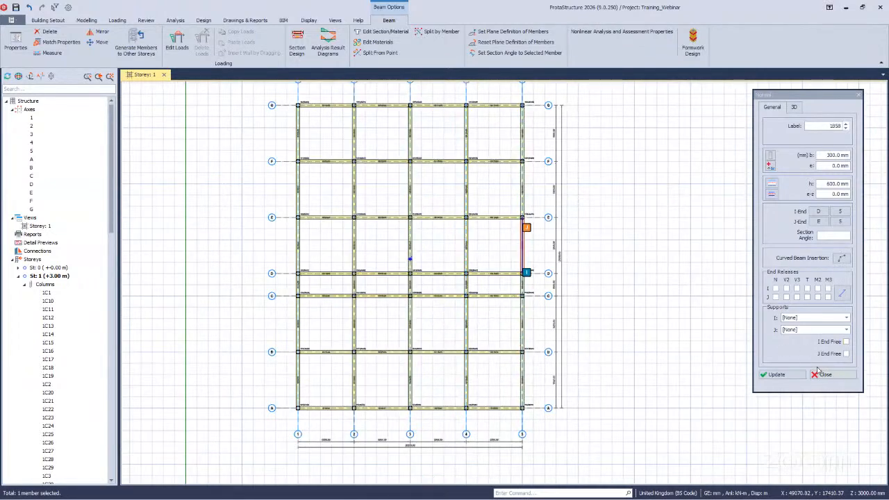
key(Escape)
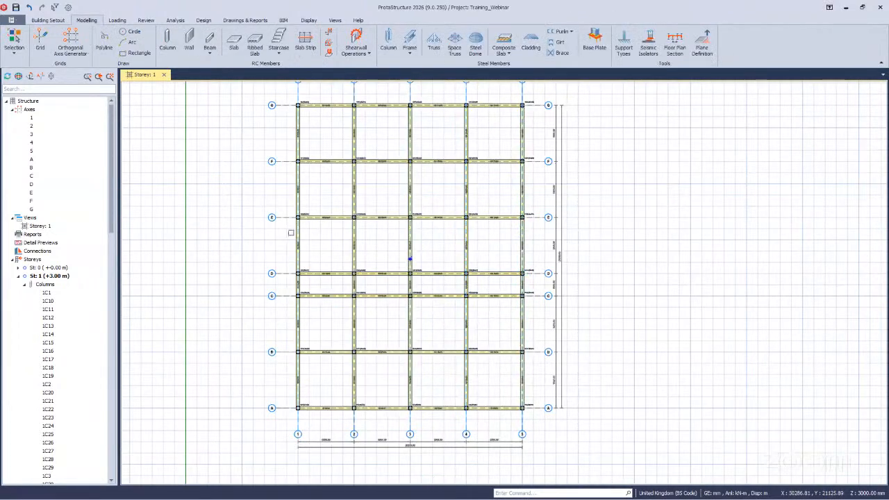
- Create a 3D physical model view of storey 1 and inspect the column and beam frame
scroll(392, 200, down, 1)
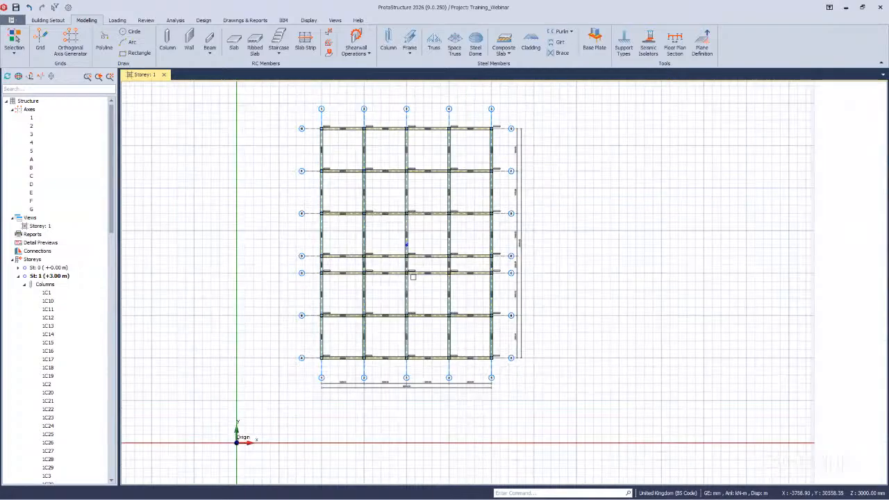
middle_drag(187, 99, 174, 117)
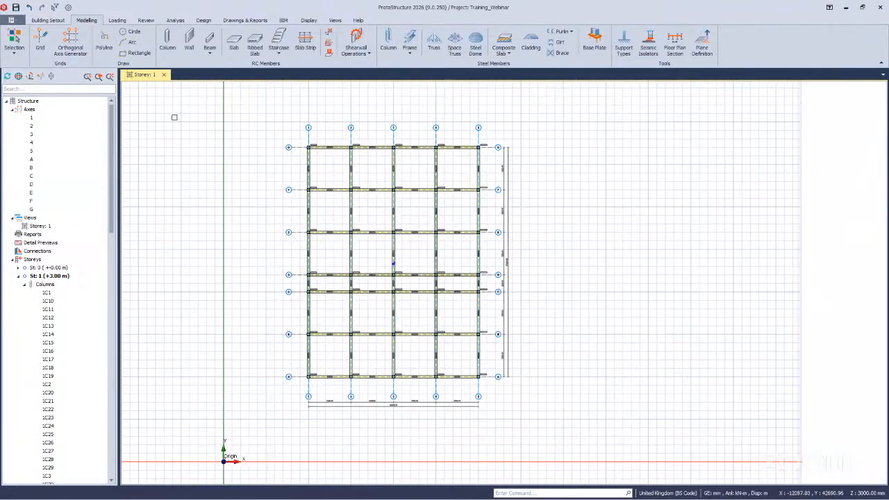
click(335, 20)
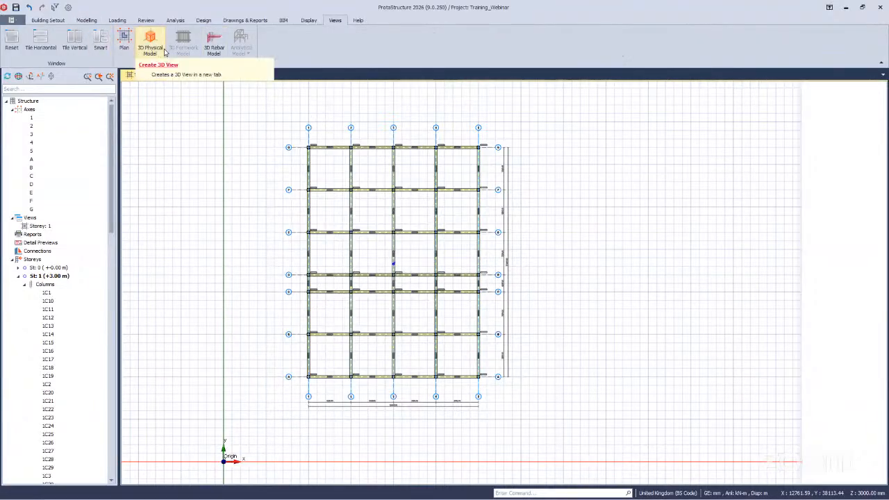
click(157, 49)
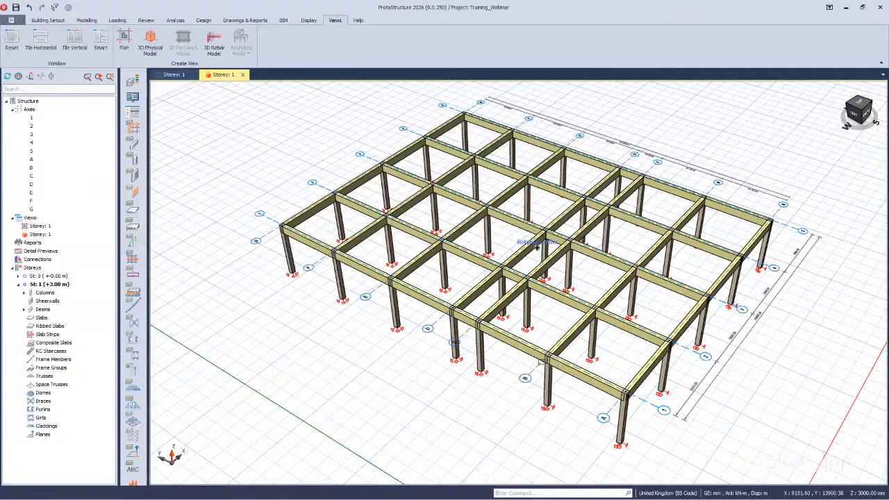
drag(536, 243, 580, 432)
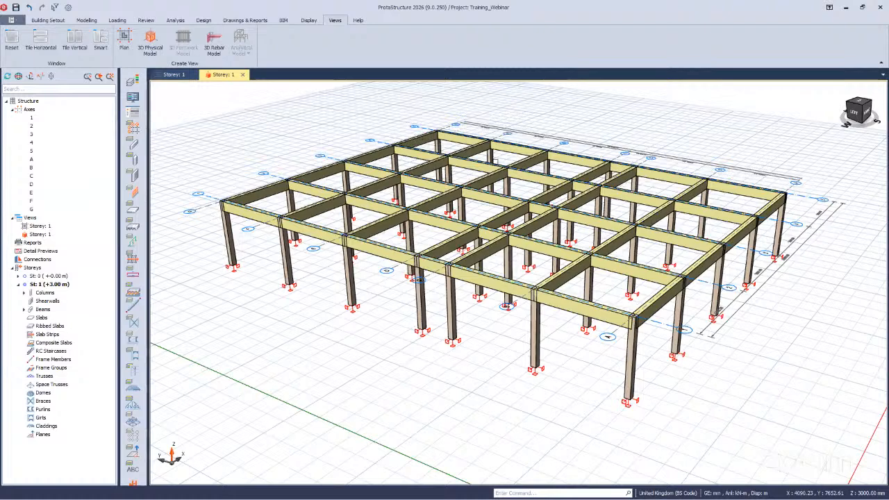
scroll(571, 409, up, 3)
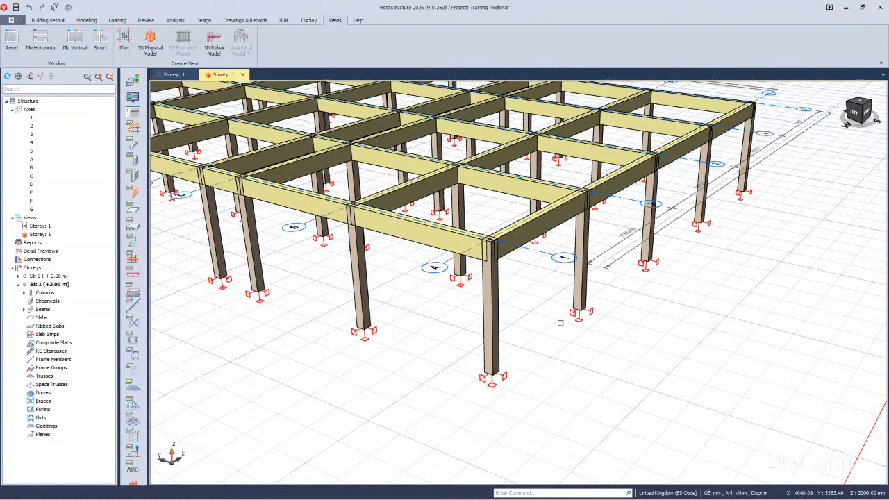
- Try raising the I end of the axis 1 beam between A and B by 1000 mm, and restore it to level
drag(558, 306, 701, 306)
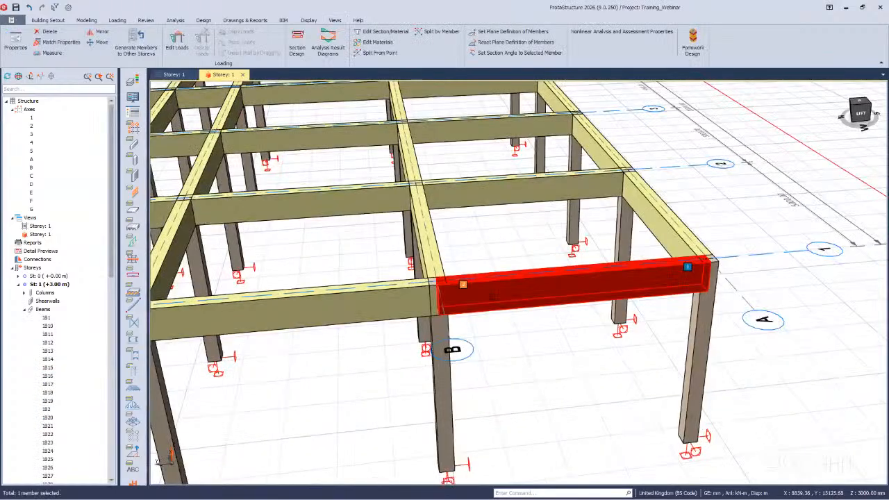
scroll(660, 297, up, 2)
double_click(777, 196)
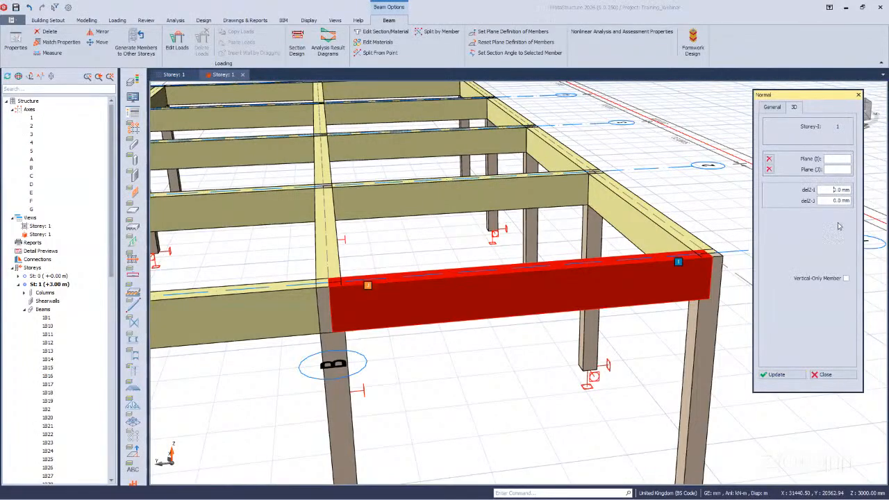
text(000)
click(776, 374)
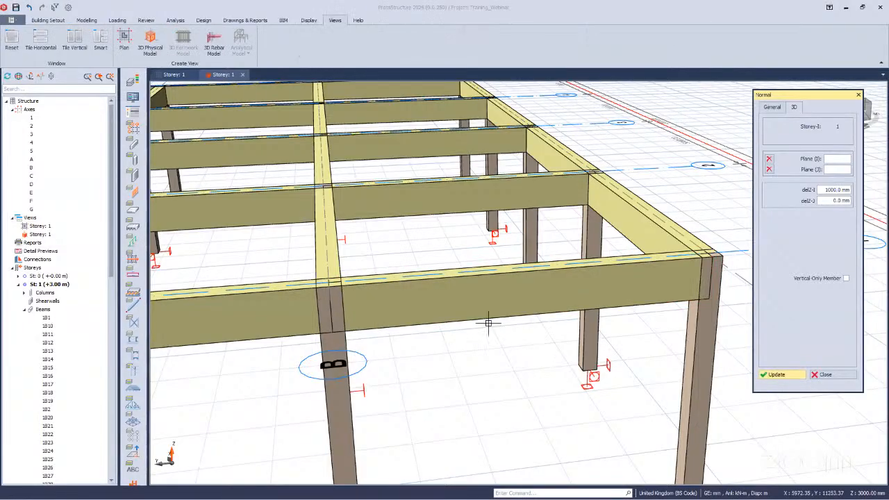
click(489, 323)
mouse_move(572, 382)
middle_down()
mouse_move(516, 361)
mouse_move(499, 378)
mouse_move(548, 373)
mouse_move(598, 392)
middle_up()
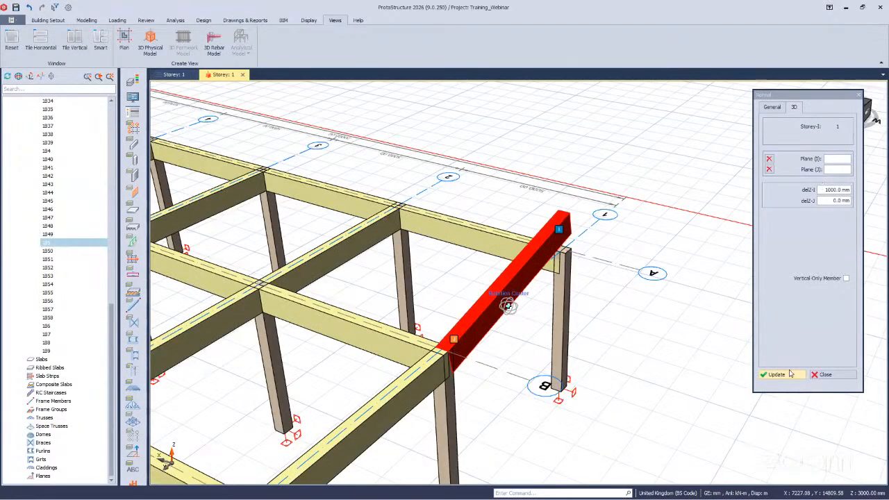
click(789, 375)
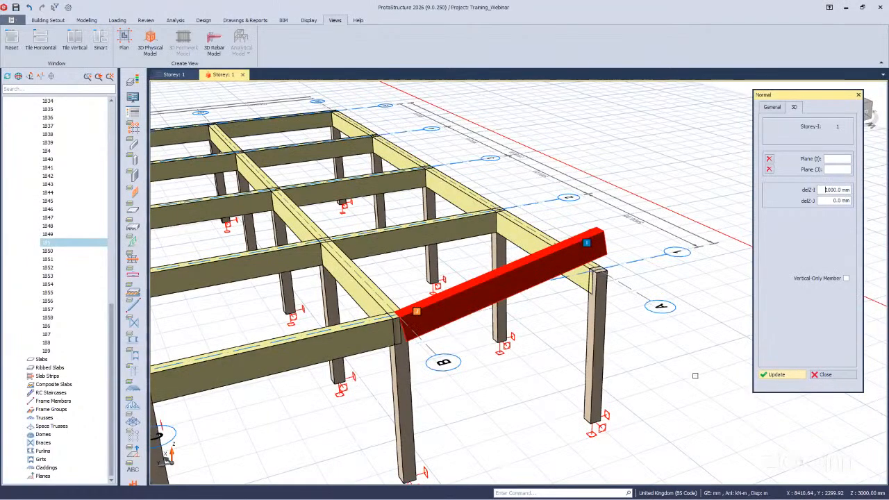
click(824, 374)
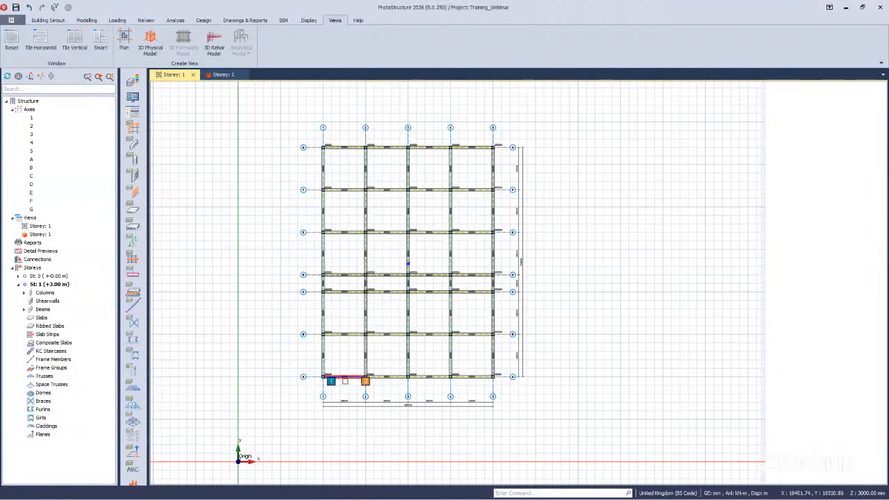
- In the storey 1 plan, offset axis 5 outward by about 1037 mm to add a parallel axis
click(462, 339)
scroll(533, 281, up, 5)
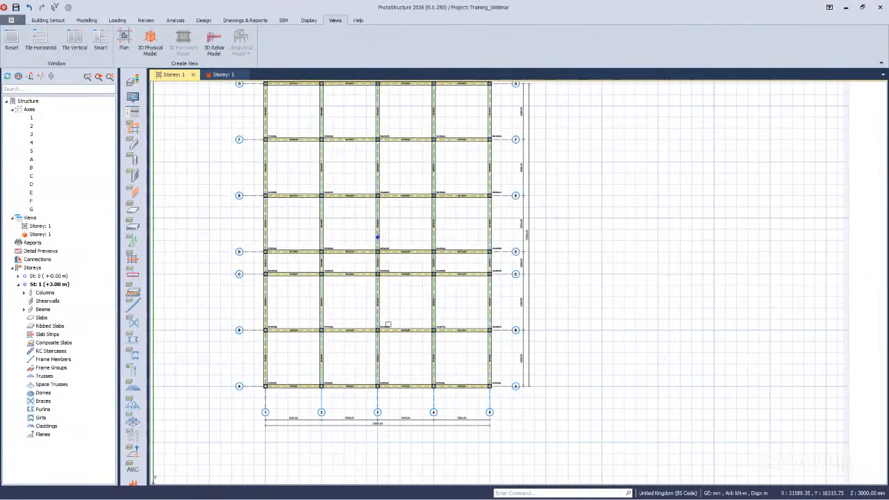
click(412, 362)
key(Escape)
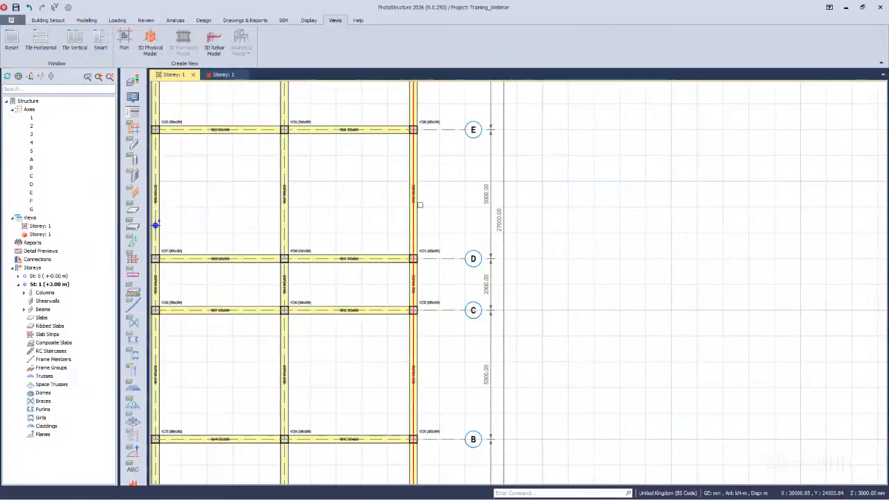
scroll(418, 367, down, 5)
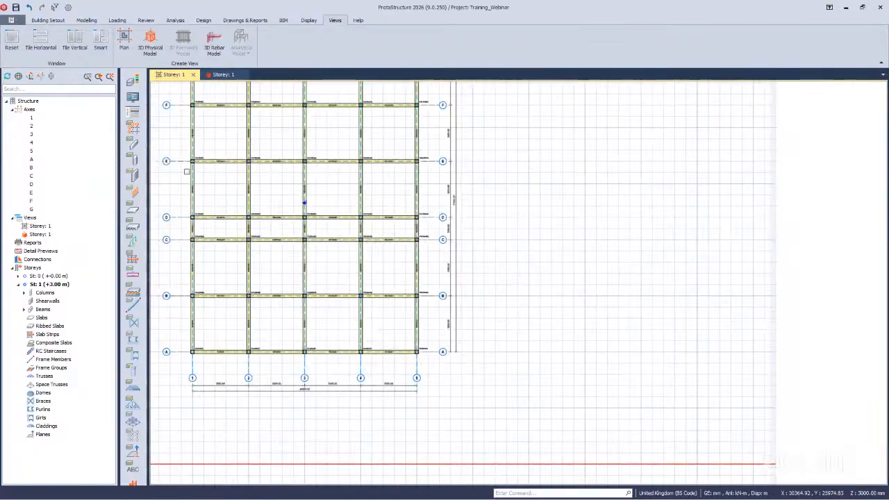
click(417, 202)
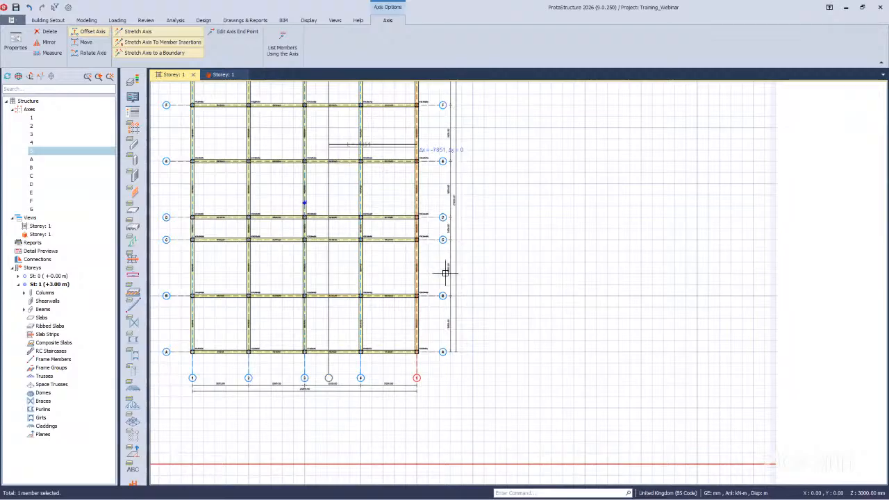
scroll(446, 273, up, 5)
click(476, 302)
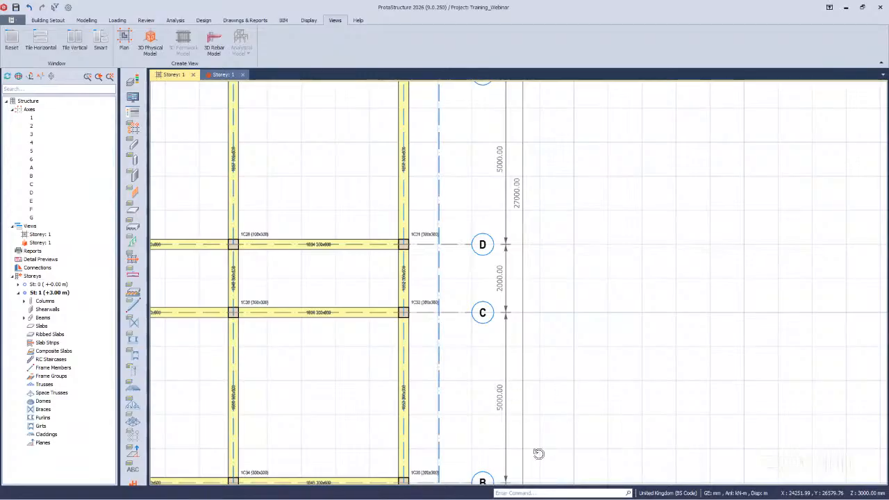
- In 3D, incline the column at axes 5 and B by moving its bottom insertion point to the intersection of axes 6 and B
key(ctrl+Tab)
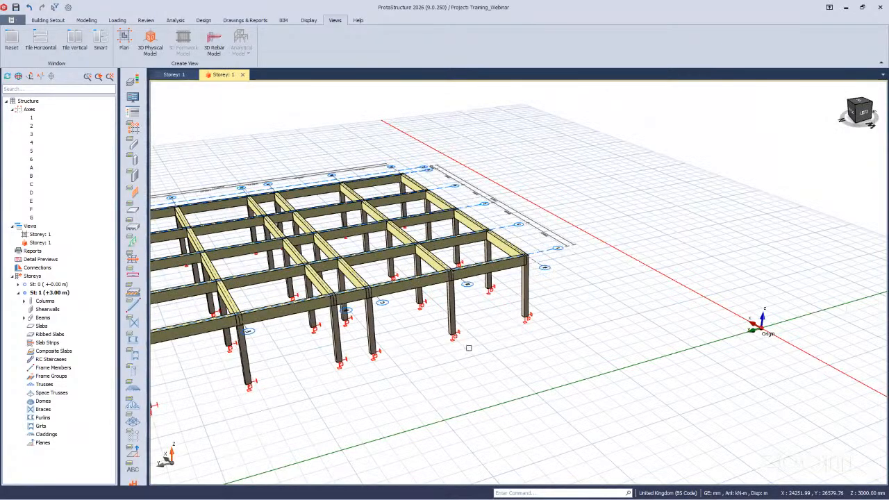
middle_drag(399, 374, 403, 363)
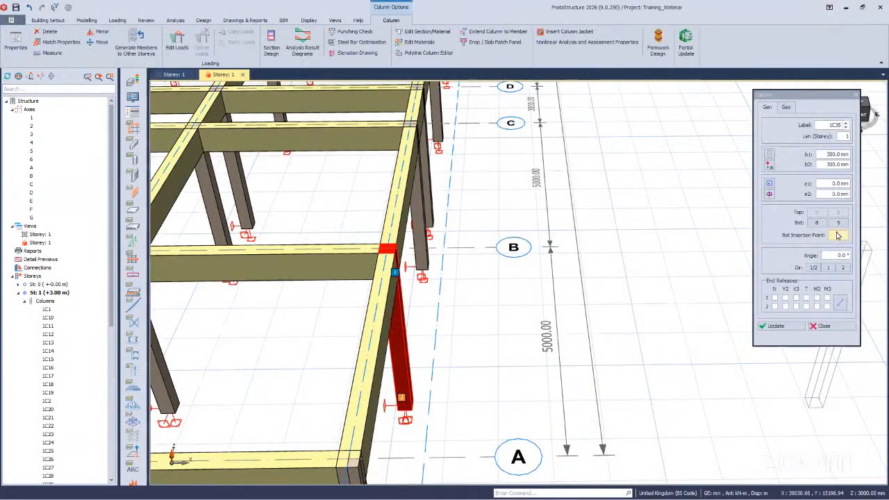
click(840, 236)
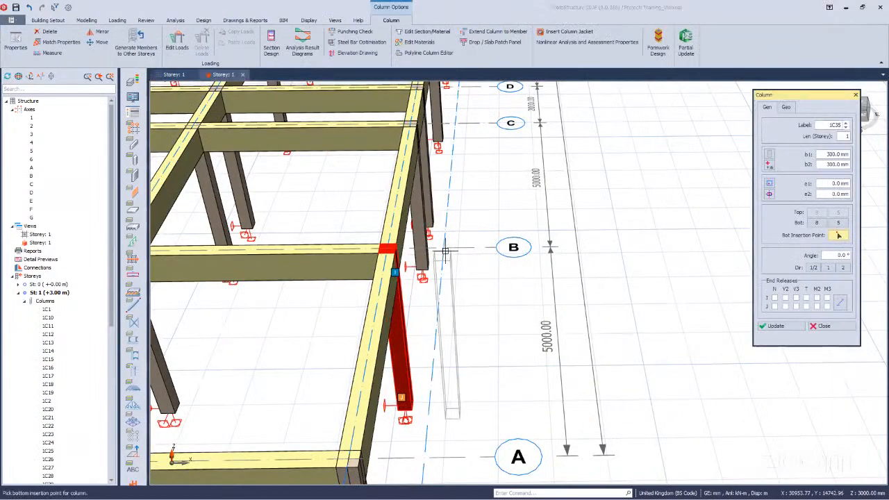
click(777, 326)
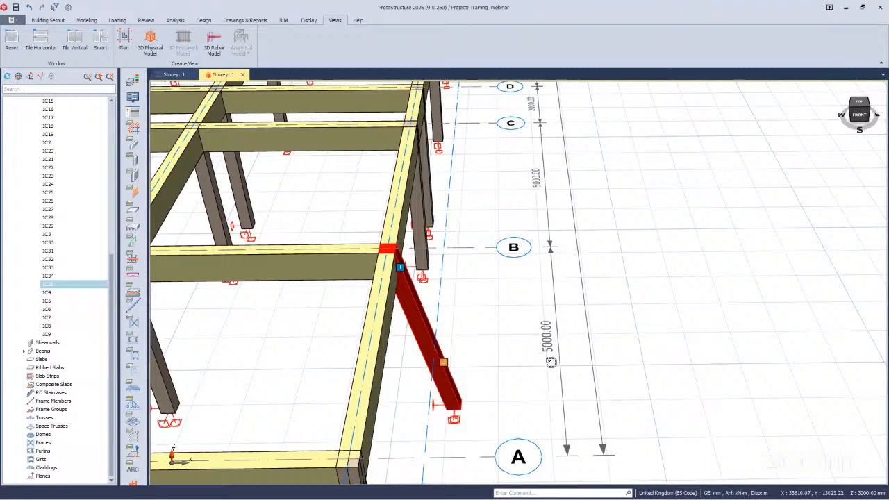
scroll(548, 362, down, 5)
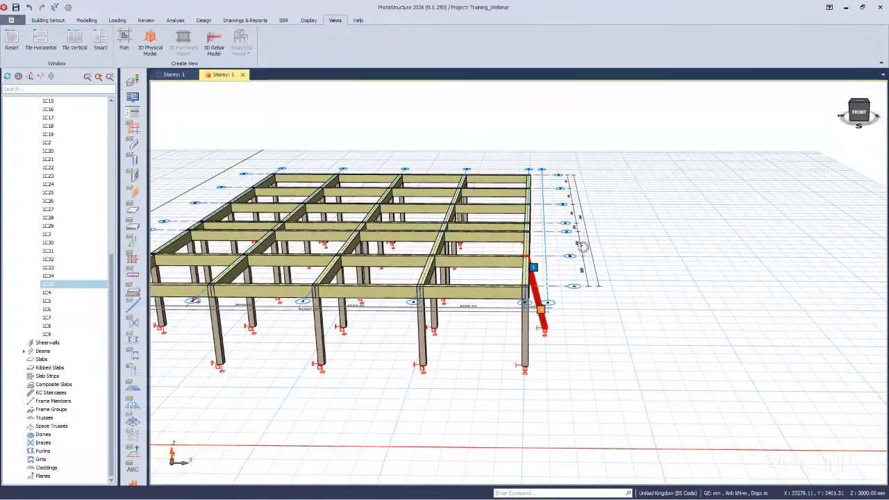
scroll(519, 283, up, 6)
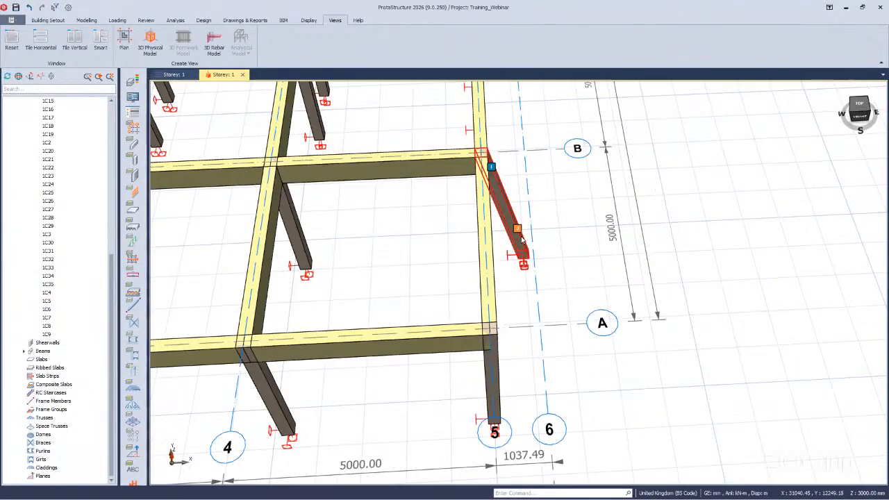
- Undo the change to the bottom insertion point of the column at axes 5 and B
middle_drag(519, 282, 519, 234)
click(519, 235)
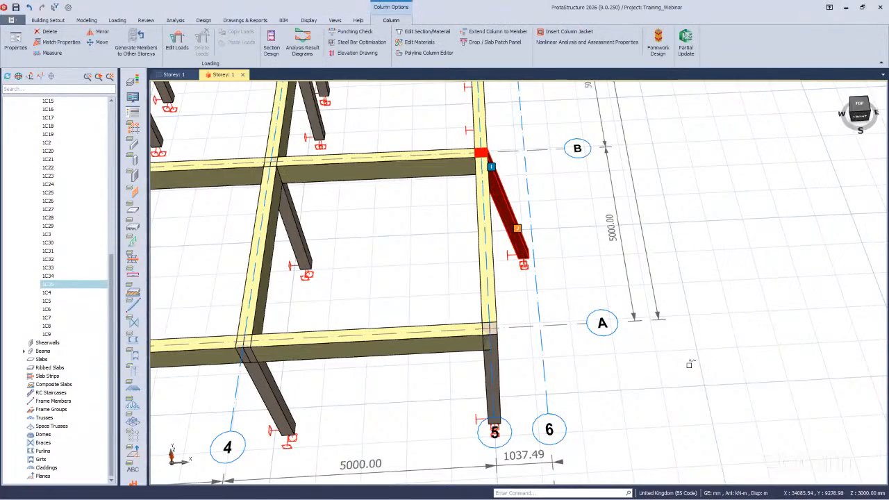
key(Delete)
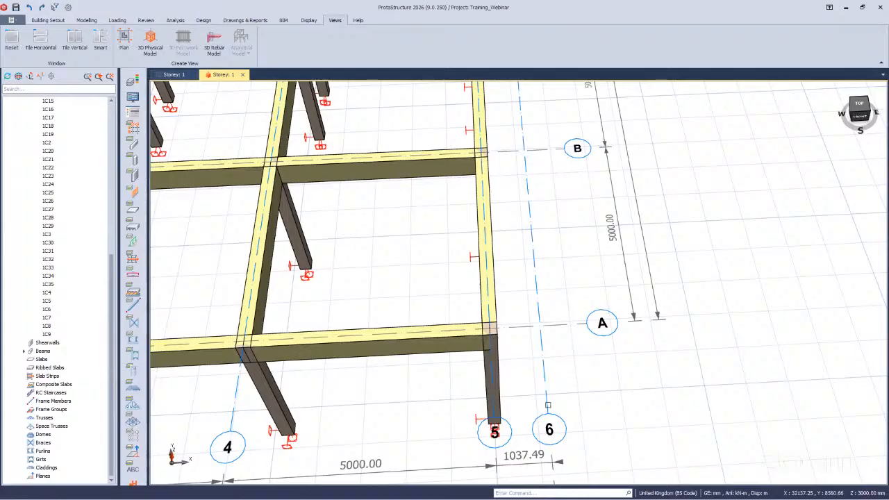
- Examine the whole storey 1 frame in 3D from several angles and distances
middle_drag(430, 398, 459, 403)
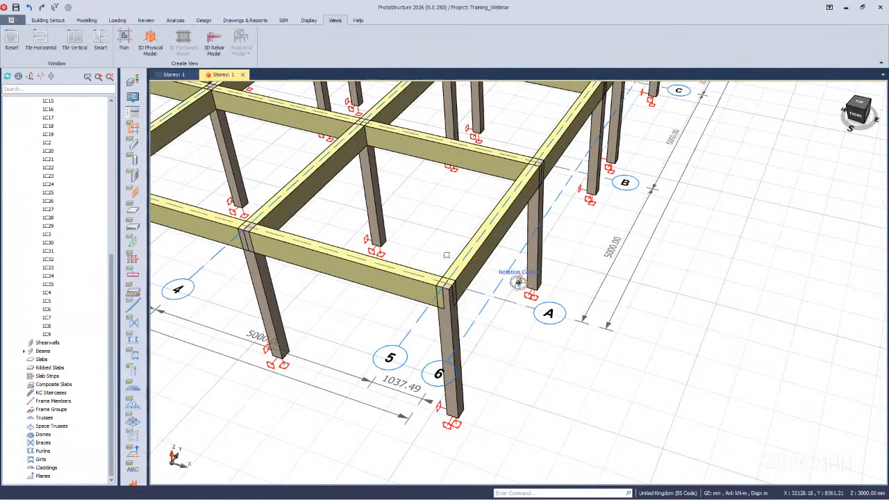
scroll(597, 427, down, 5)
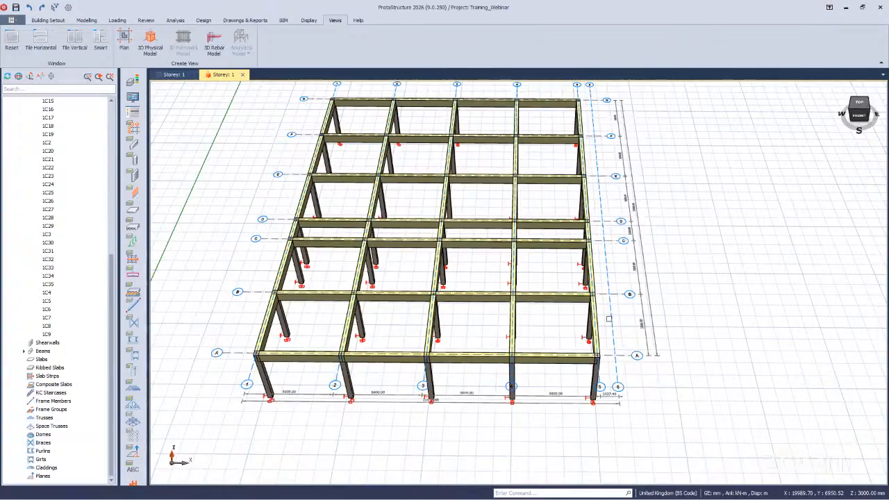
key(Home)
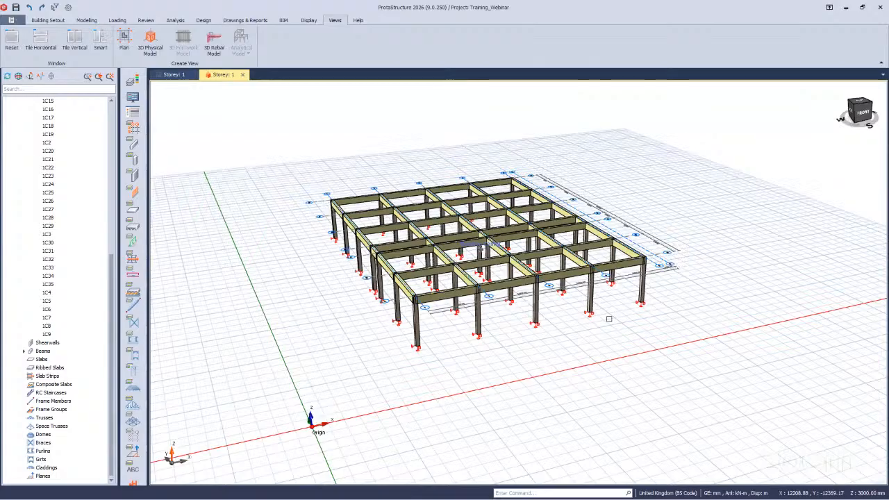
scroll(569, 395, up, 3)
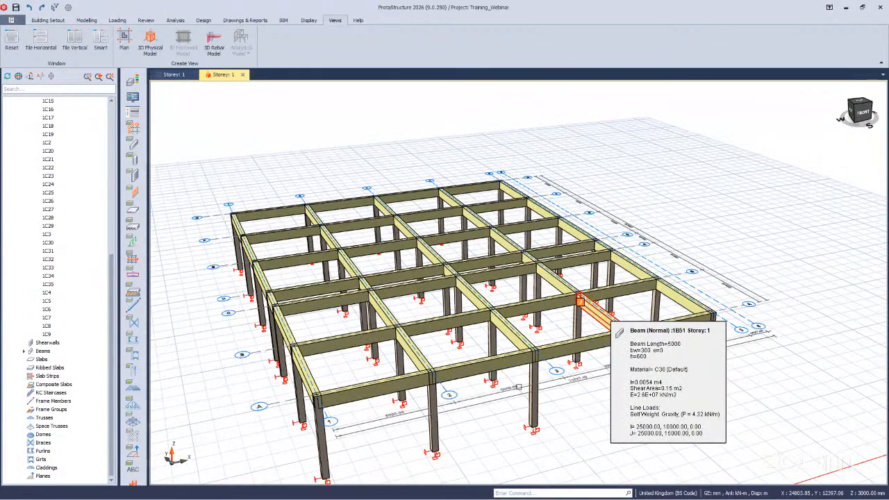
scroll(517, 316, down, 2)
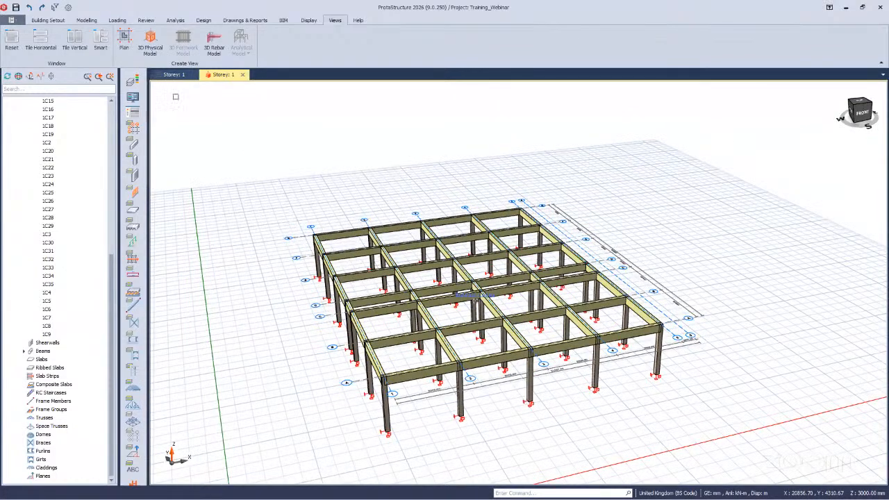
middle_drag(409, 180, 389, 182)
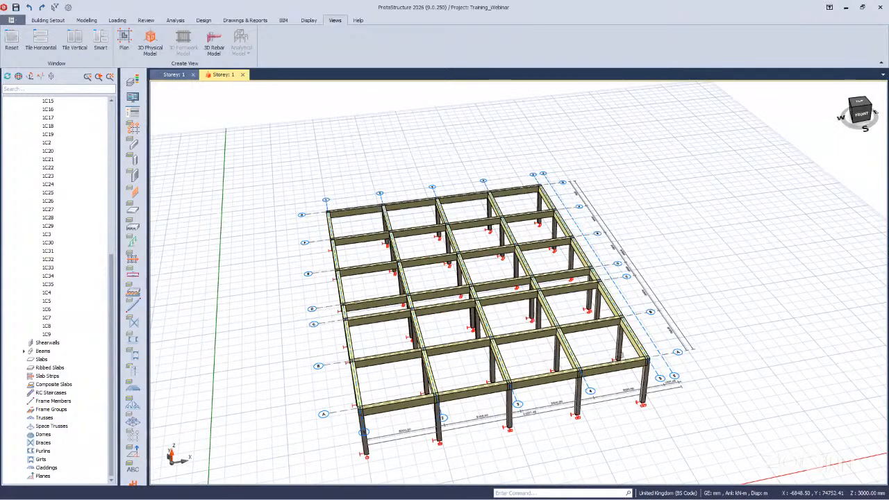
- Return to the storey 1 plan with the modelling tools shown and arrange the plan and 3D views side by side
click(173, 74)
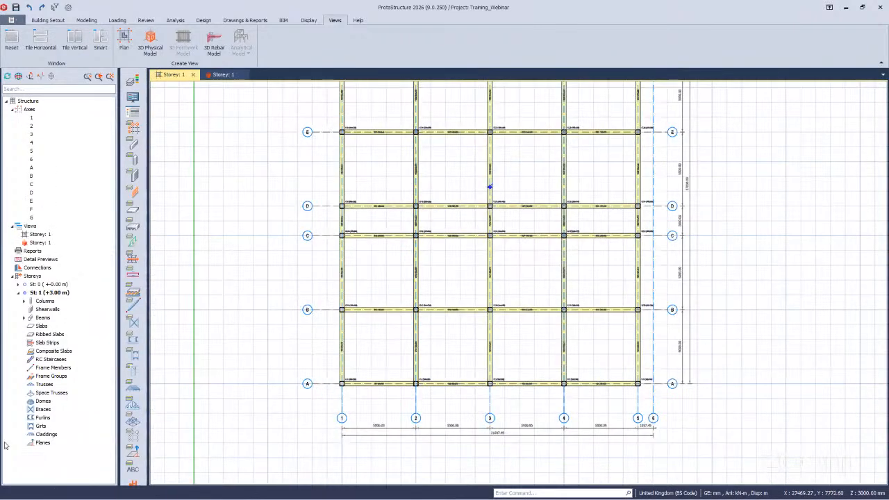
click(87, 20)
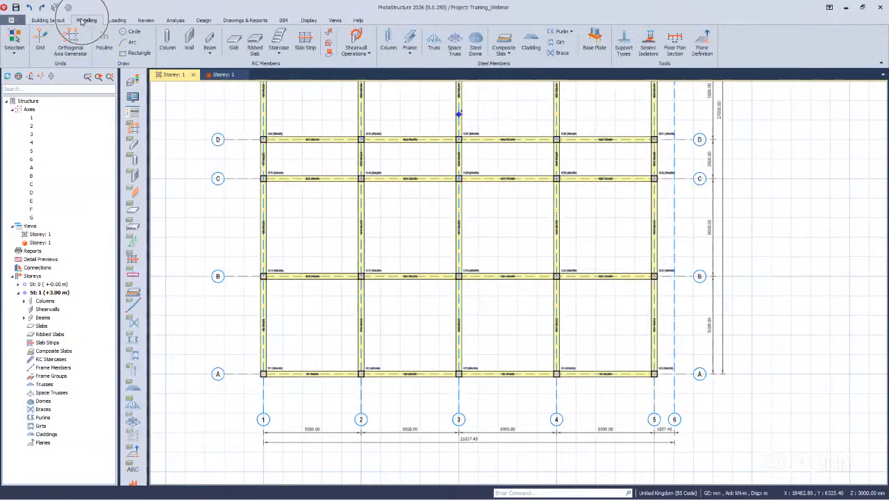
click(82, 21)
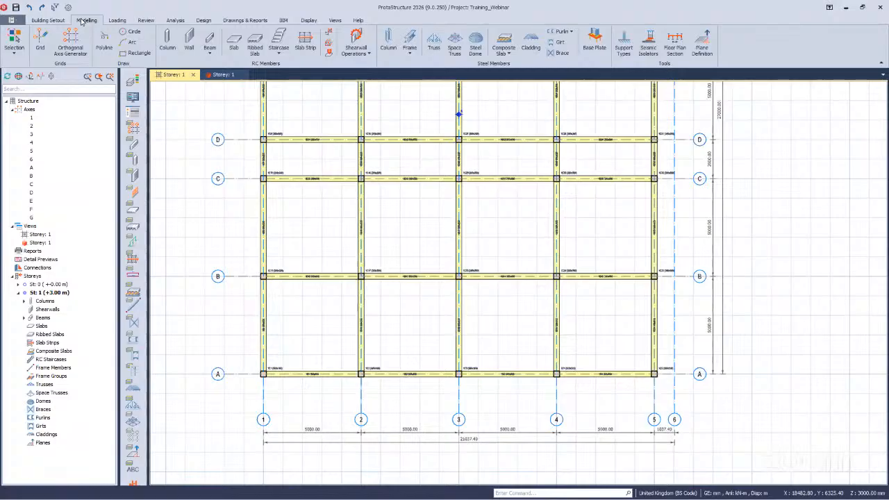
right_click(181, 81)
click(481, 271)
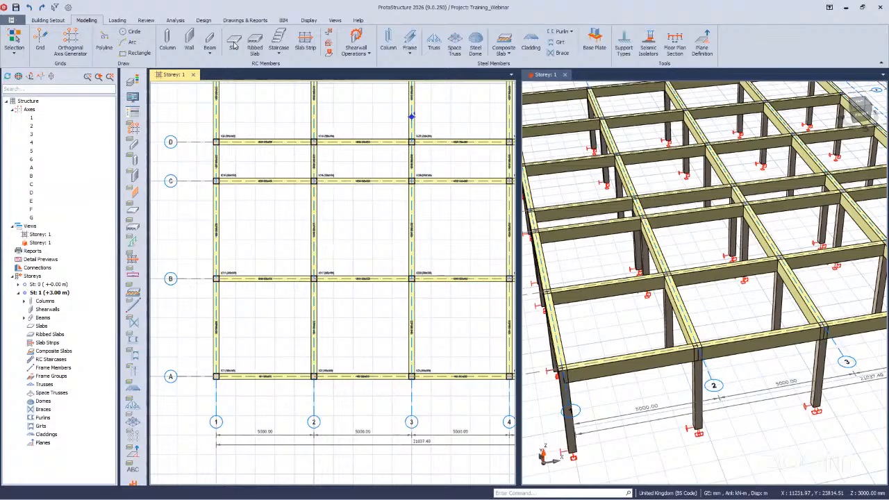
- Generate the dead and live load cases with automatic pattern loads turned off, and leave the slab command
click(234, 45)
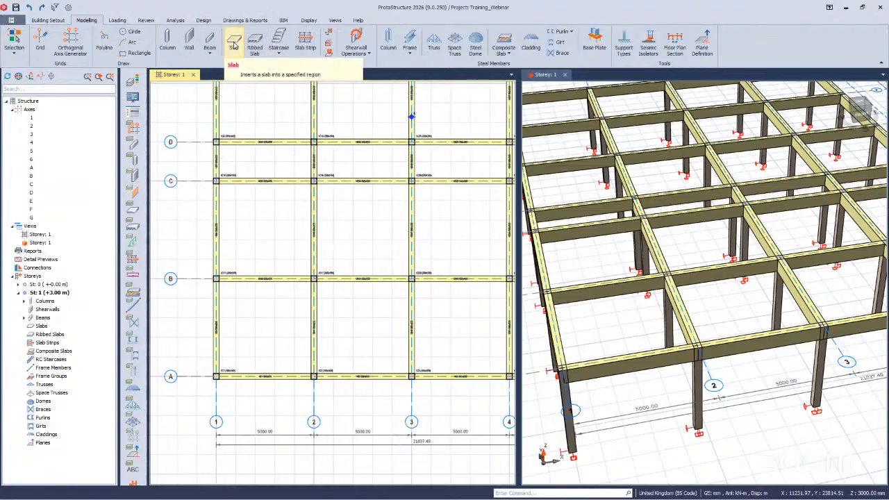
click(234, 45)
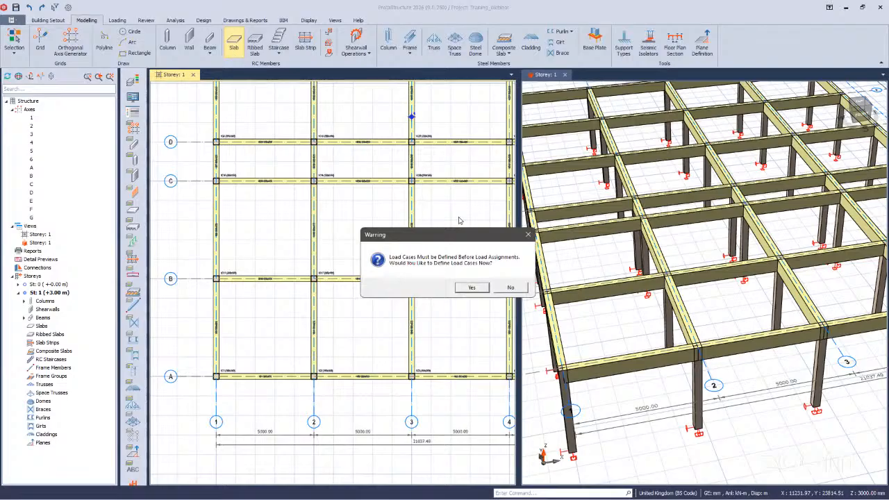
click(471, 288)
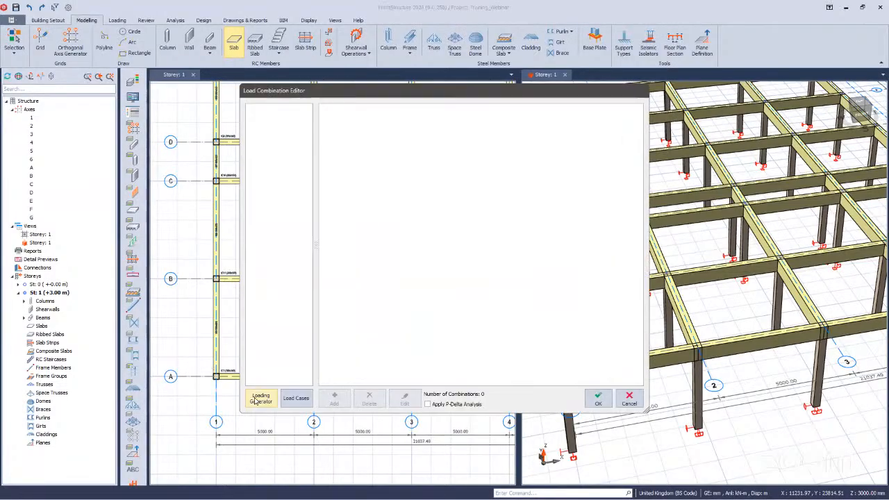
click(256, 401)
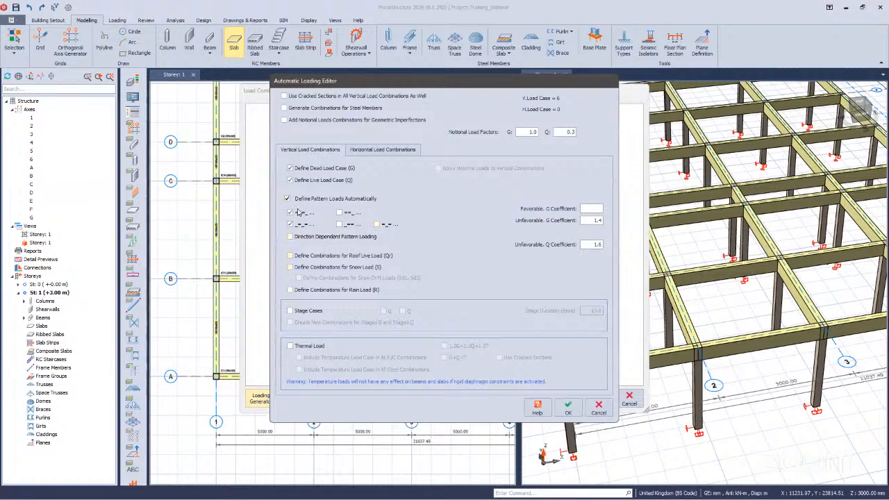
click(293, 202)
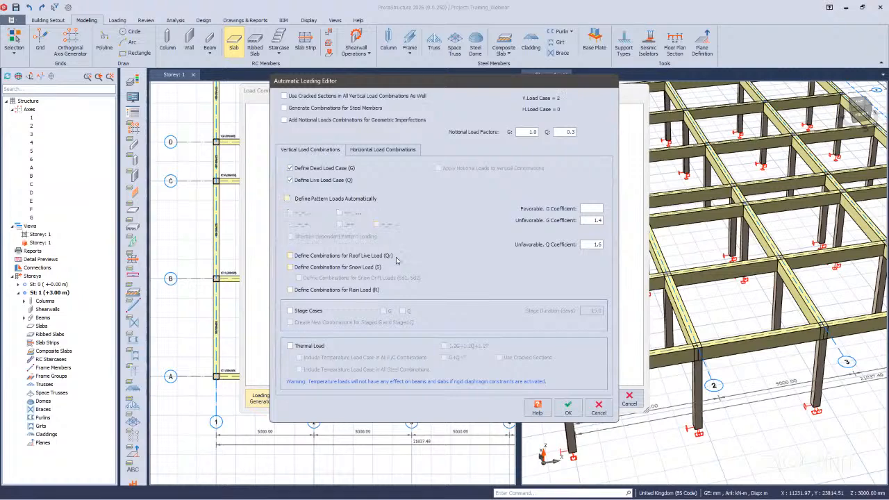
click(567, 409)
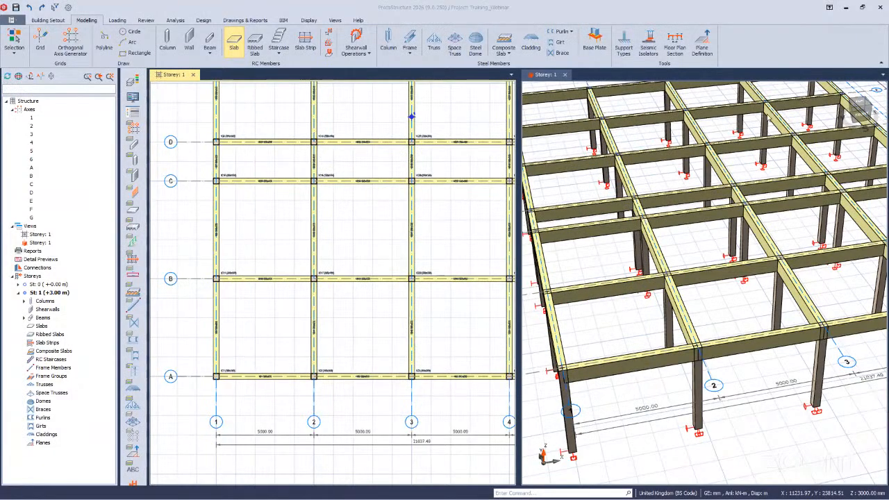
key(Escape)
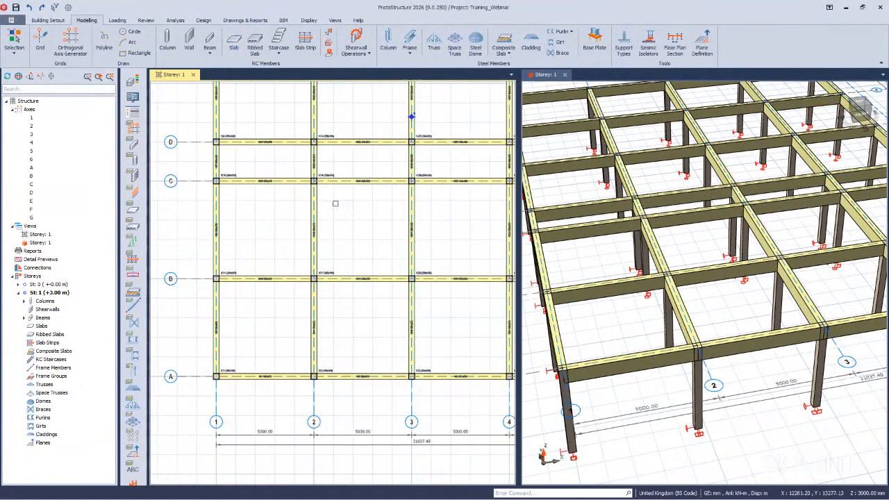
- Insert a 120 mm thick slab by Beam Region in the bay between axes 1–2 and A–B, and inspect it in 3D
click(234, 43)
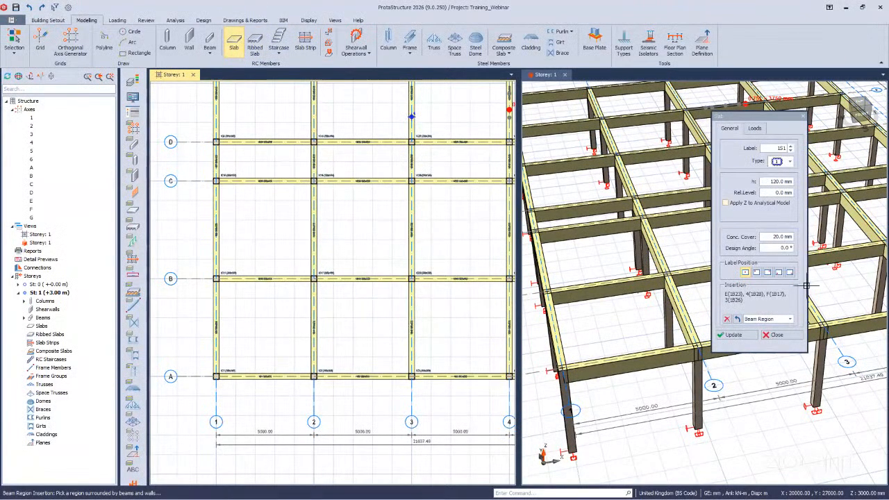
click(244, 340)
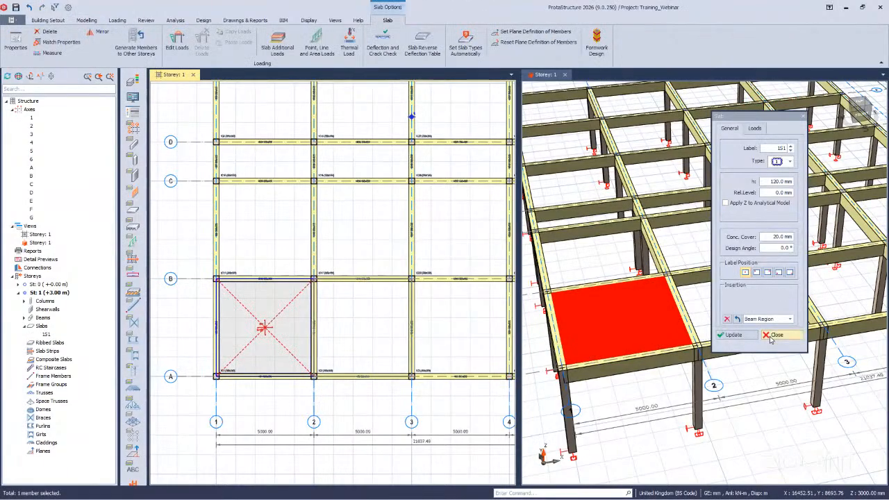
click(774, 336)
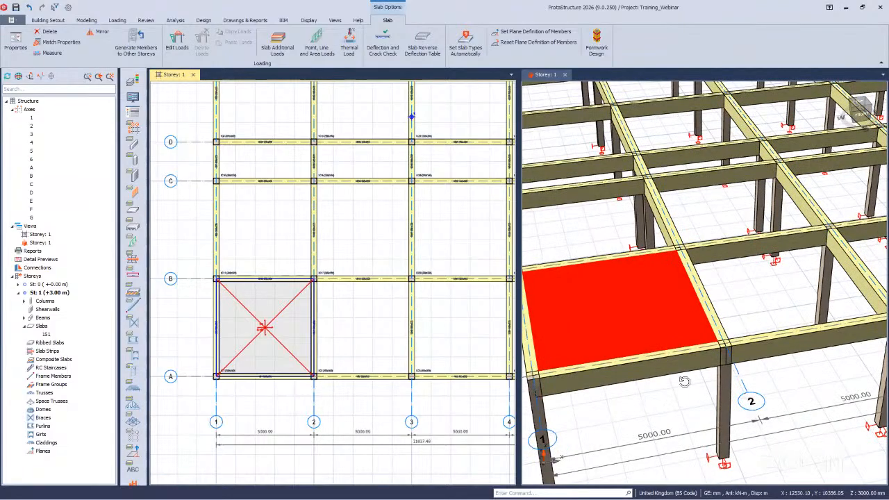
middle_drag(666, 422, 659, 434)
middle_drag(789, 376, 710, 413)
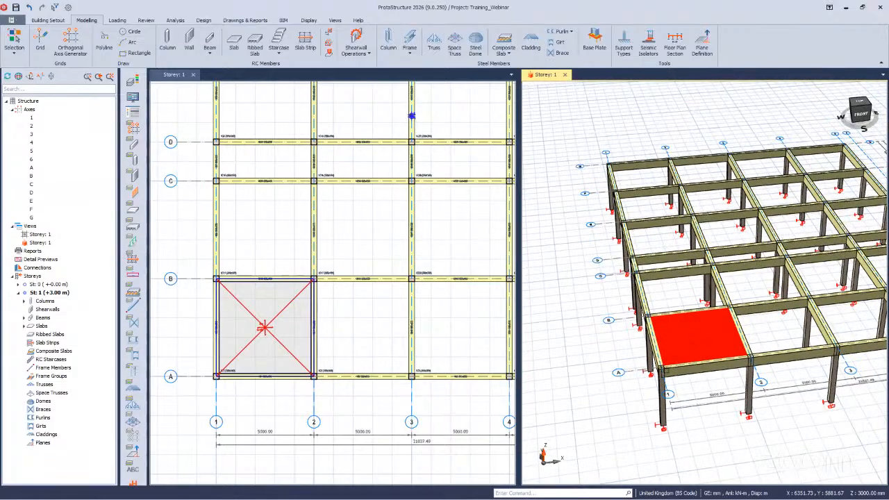
- Delete the slab between axes 1–2 and A–B and clear the selection
click(265, 327)
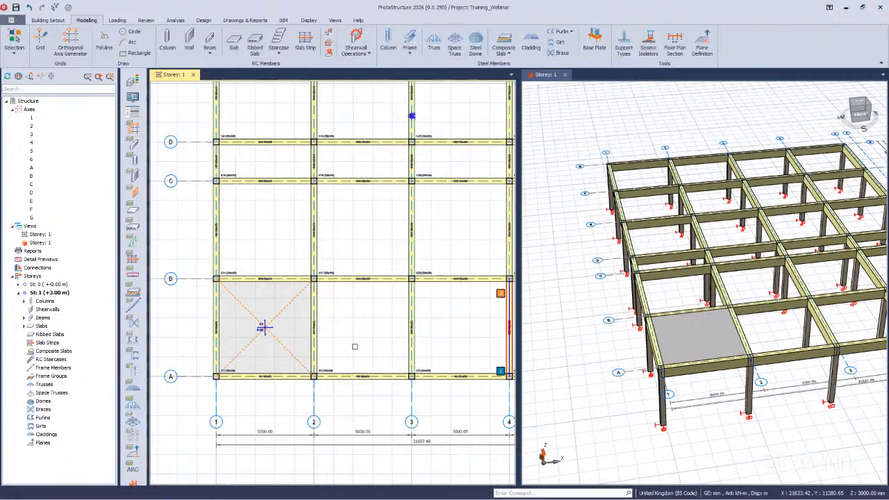
key(Delete)
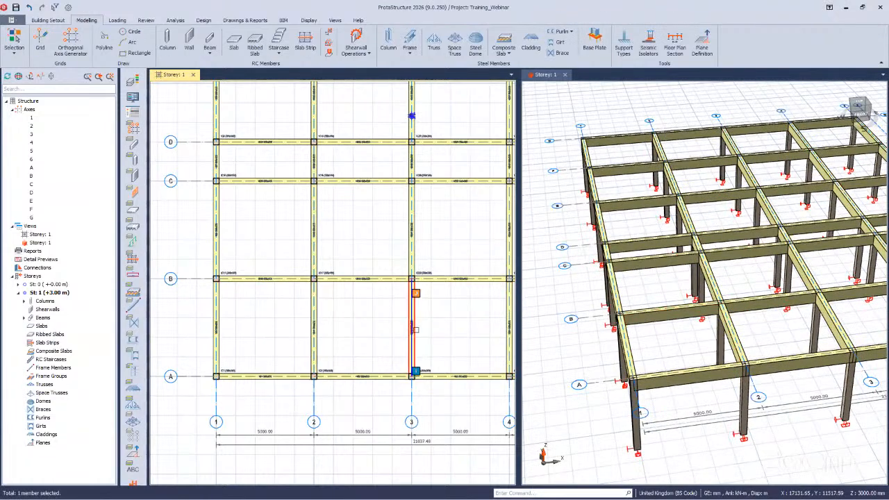
click(412, 386)
key(Escape)
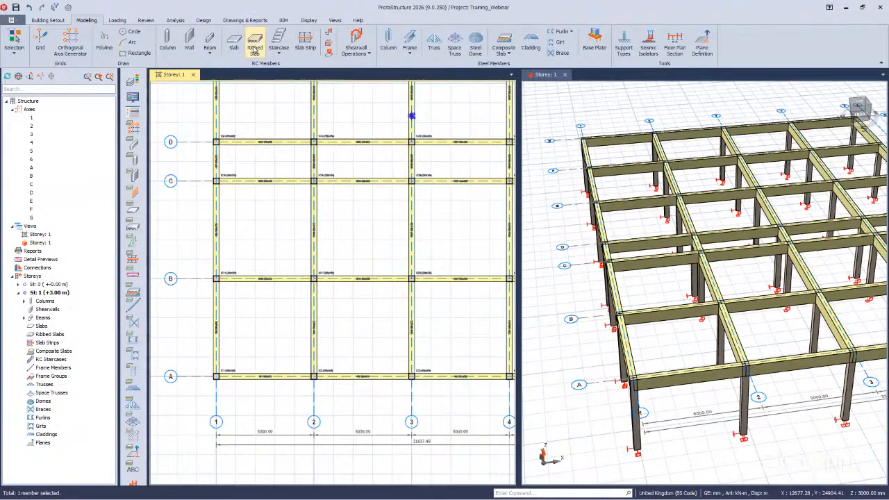
- Start a ribbed slab with the Standard type and go over its rib width and slab thickness settings
click(255, 50)
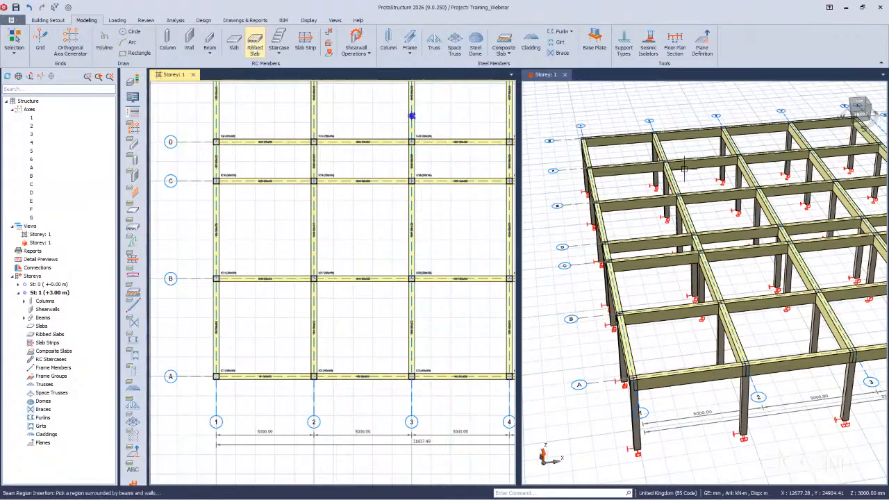
drag(759, 121, 803, 151)
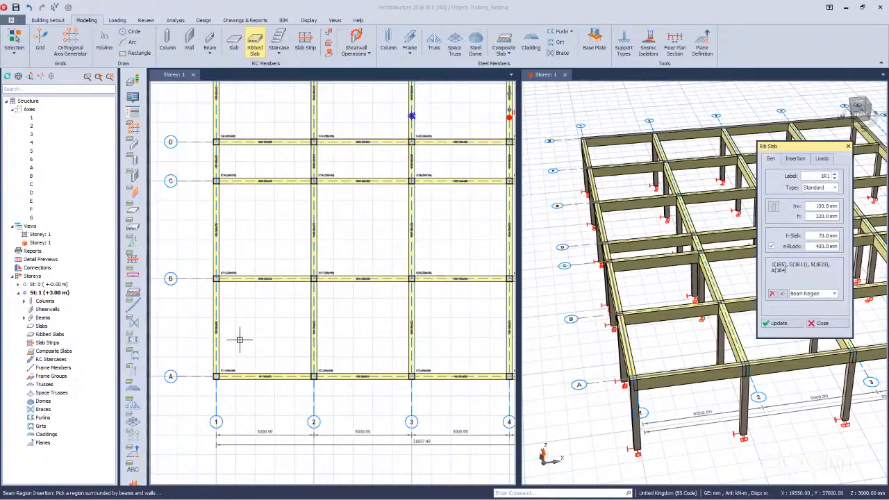
scroll(240, 326, up, 1)
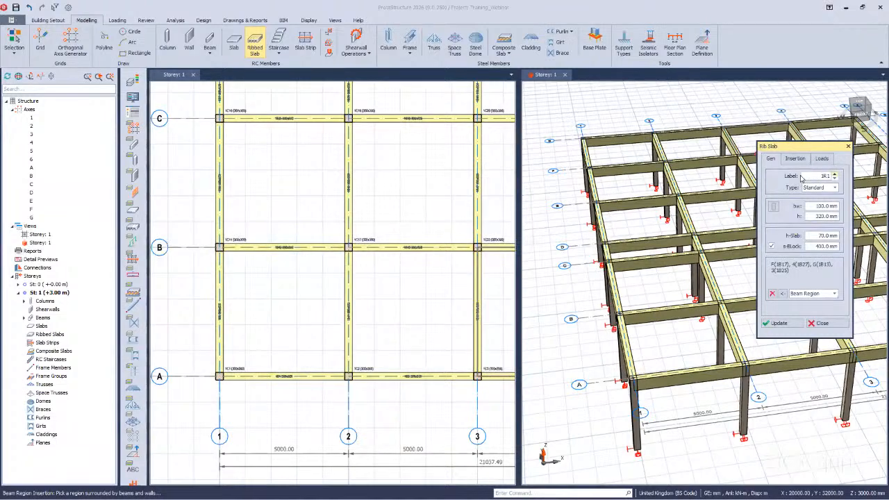
click(835, 187)
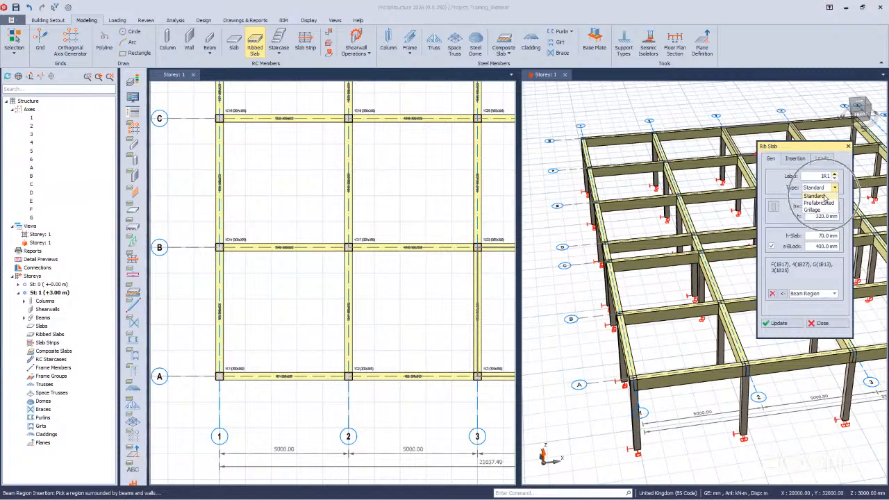
click(823, 197)
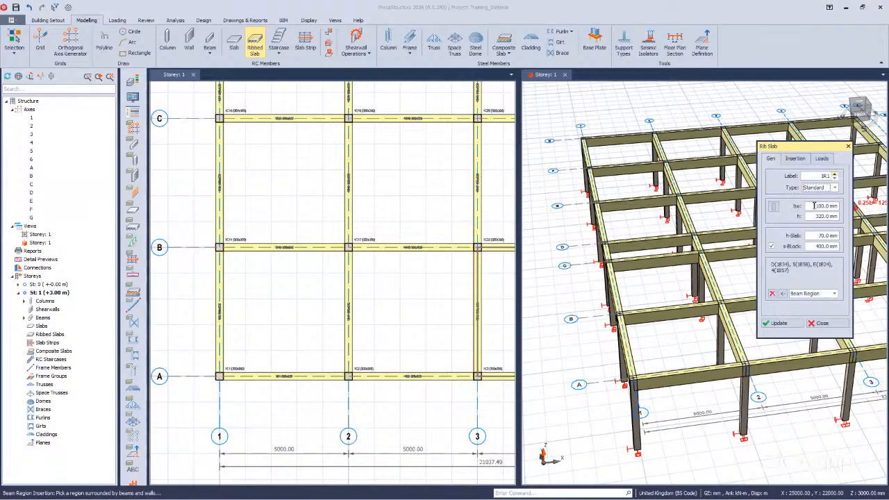
click(815, 206)
double_click(814, 206)
click(812, 206)
drag(827, 235, 817, 236)
click(816, 237)
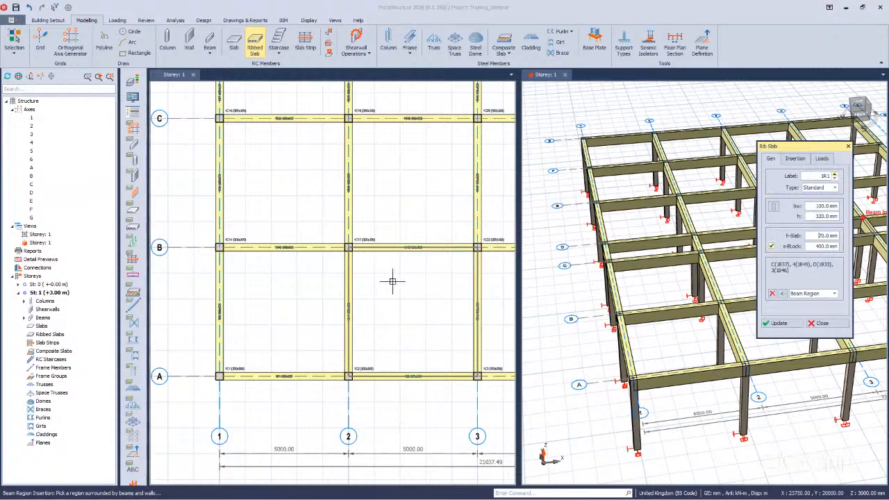
- Insert the ribbed slab with the Beam Region method in the bay between axes 1–2 and A–B
click(272, 314)
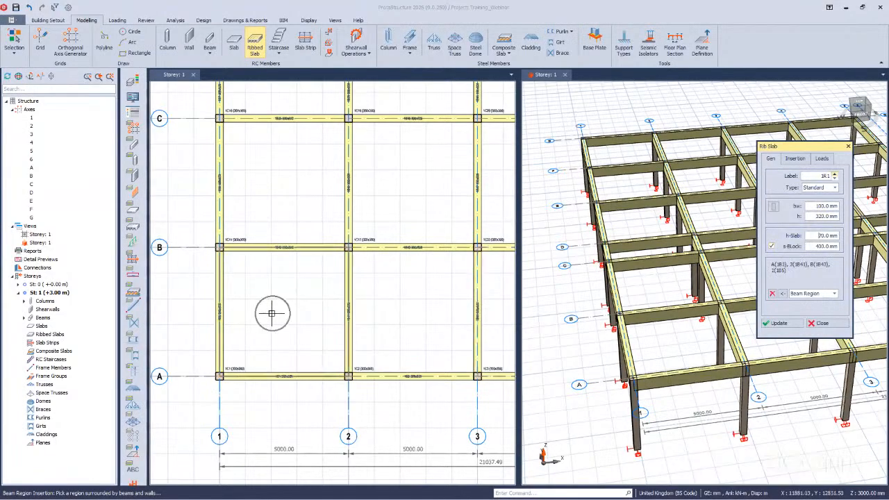
click(835, 294)
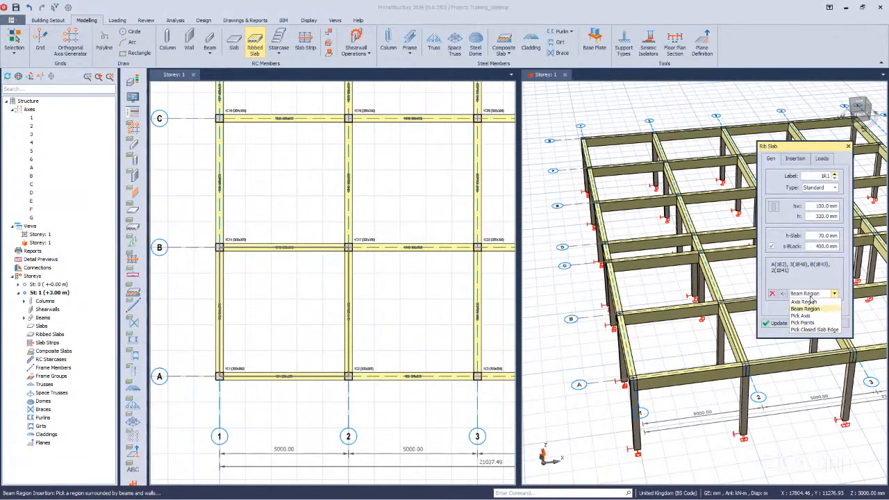
click(824, 293)
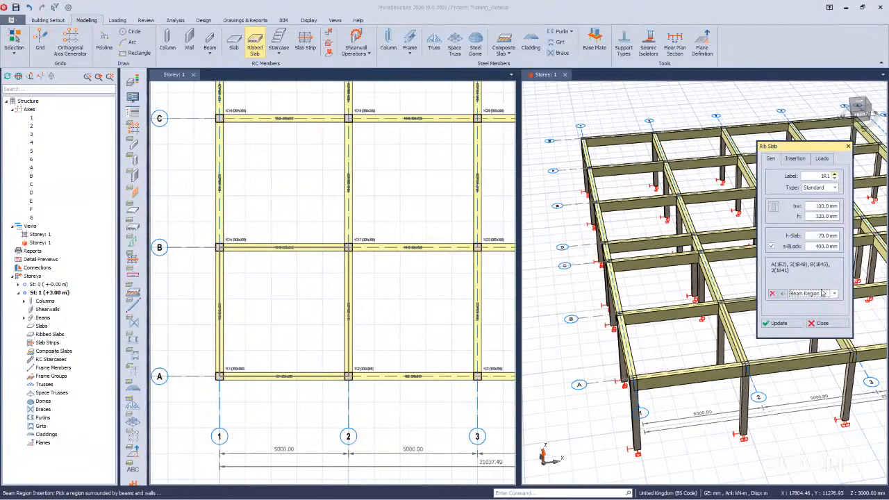
click(278, 323)
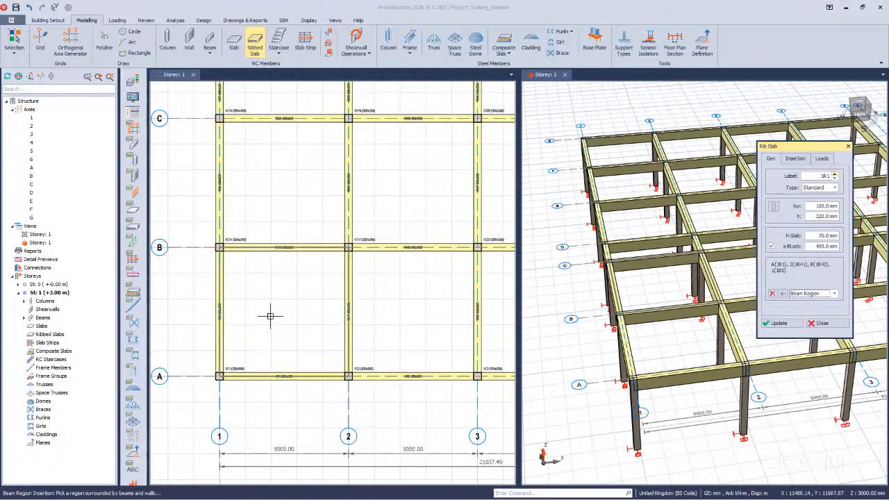
click(270, 312)
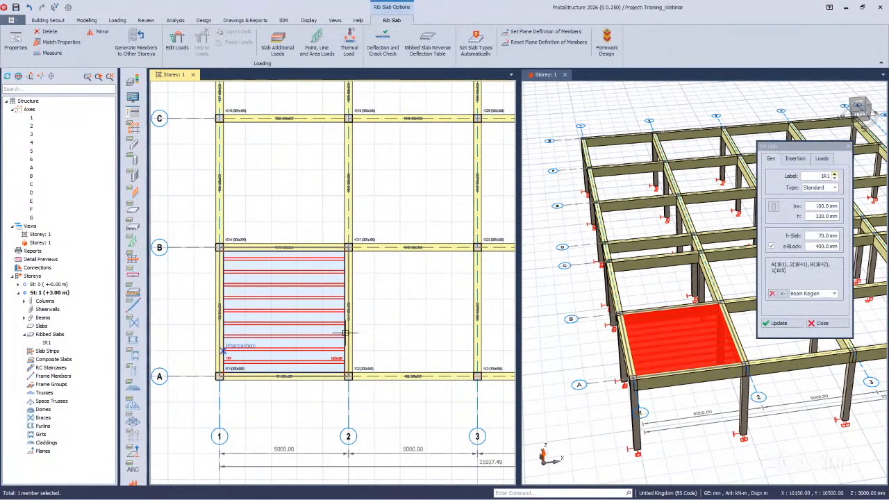
- Merge the plan and 3D views into one tab group and show the storey 1 plan at full width
scroll(211, 350, up, 2)
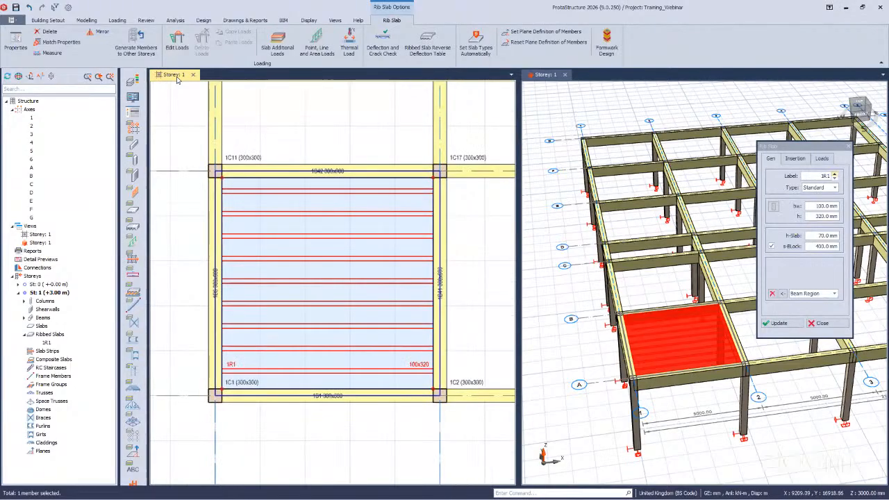
right_click(175, 75)
click(201, 82)
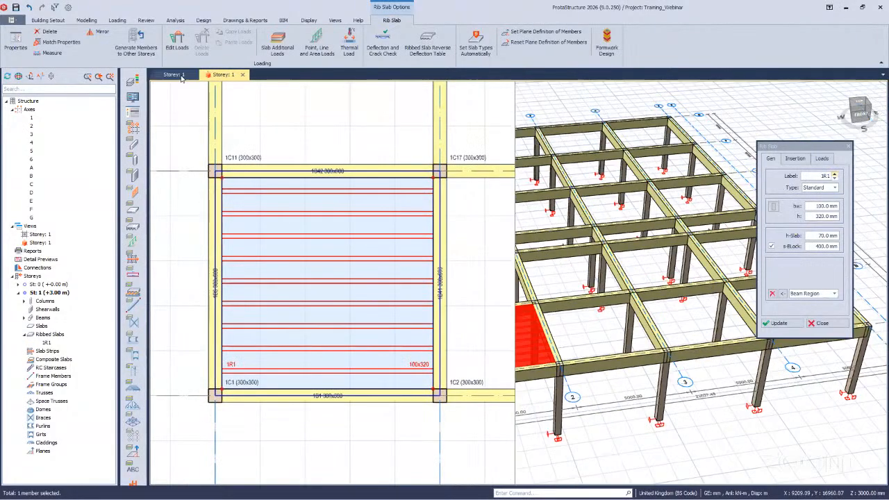
scroll(468, 307, down, 1)
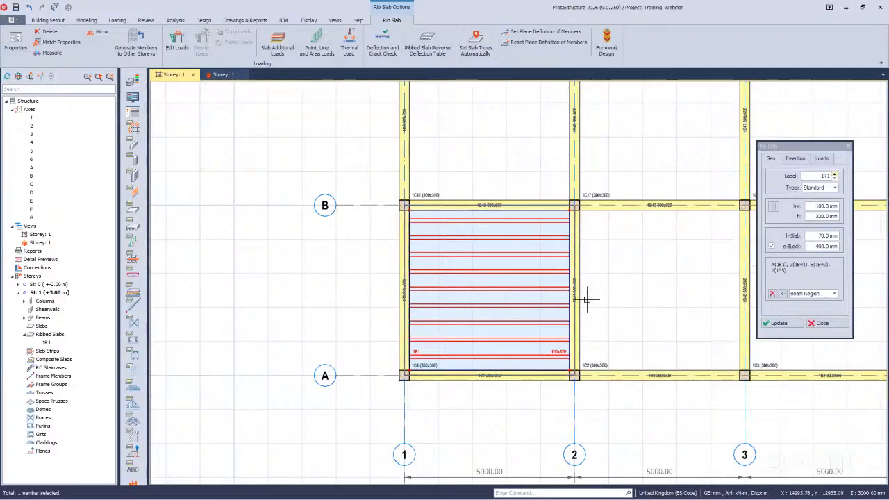
- Examine the ribbed slab's ribs and size label in plan against its rib width, depth and slab thickness settings
scroll(542, 347, up, 2)
click(387, 310)
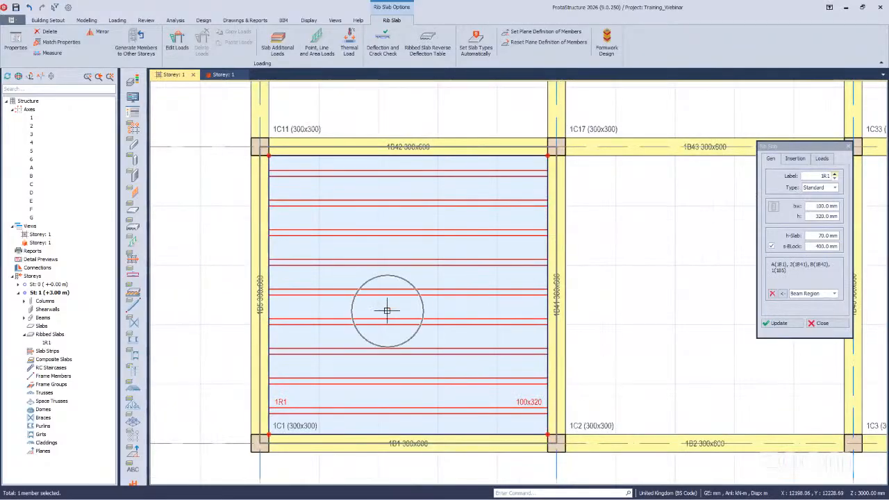
click(387, 310)
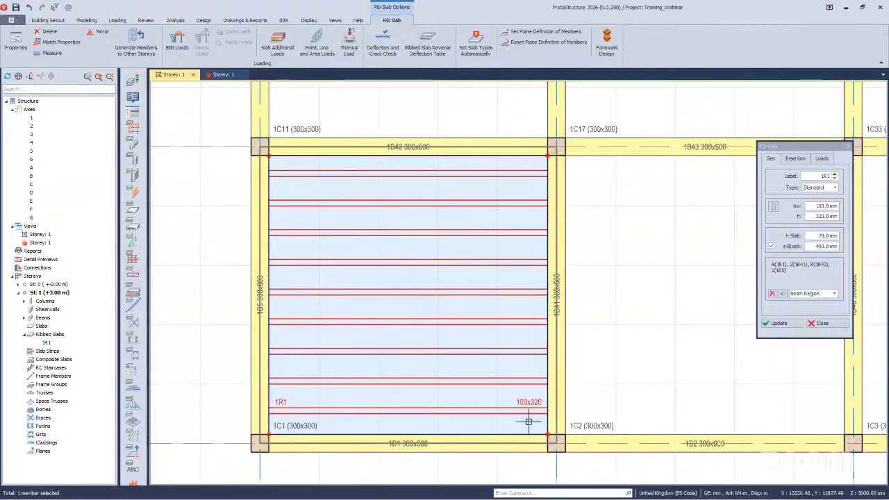
scroll(506, 389, up, 3)
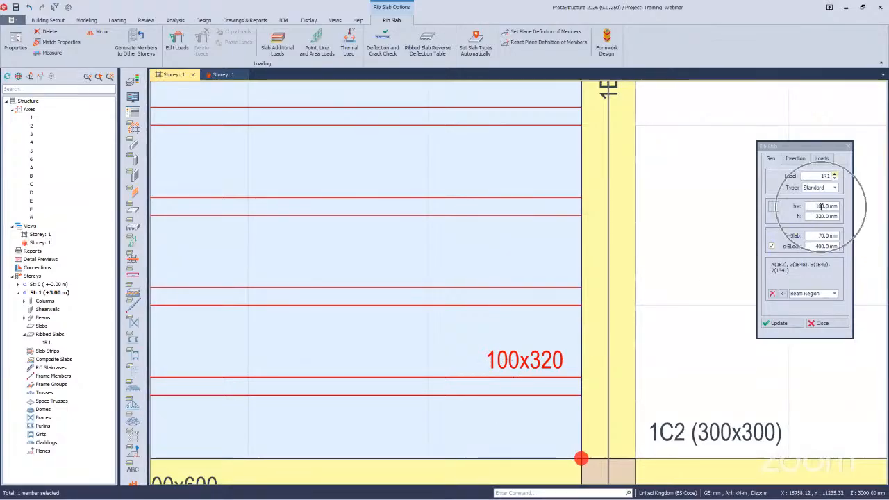
click(541, 391)
click(546, 389)
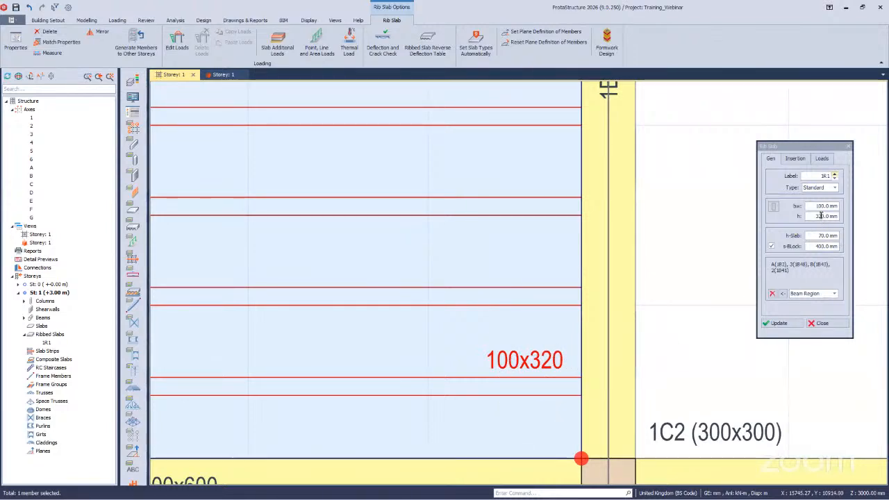
scroll(516, 291, down, 2)
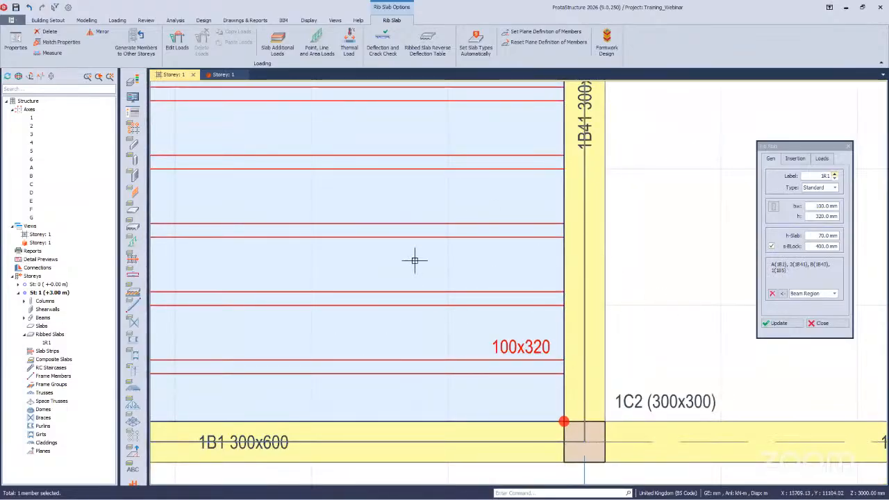
scroll(655, 348, down, 2)
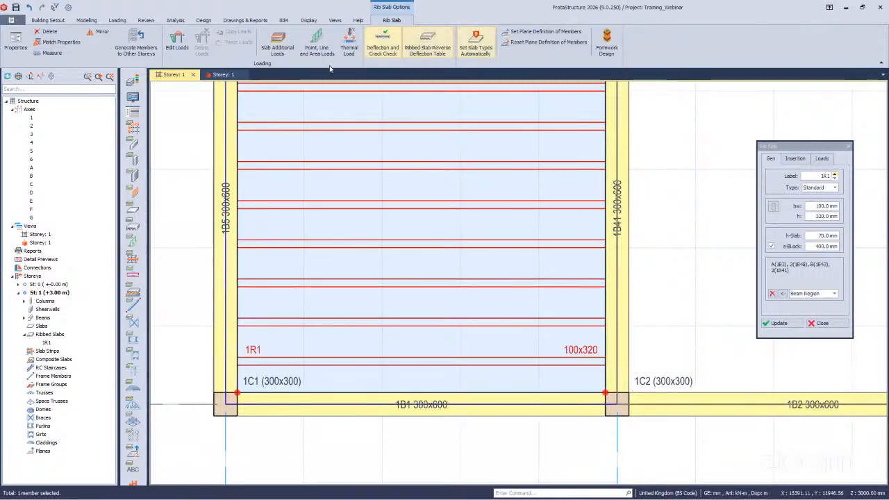
double_click(821, 236)
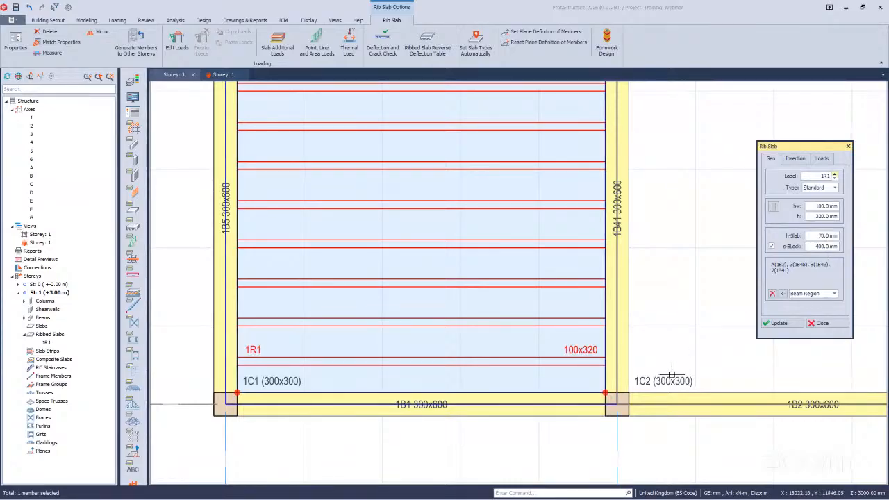
- Set the s-Block spacing of ribbed slab 1R1 to 600 mm and update the slab
scroll(618, 392, up, 3)
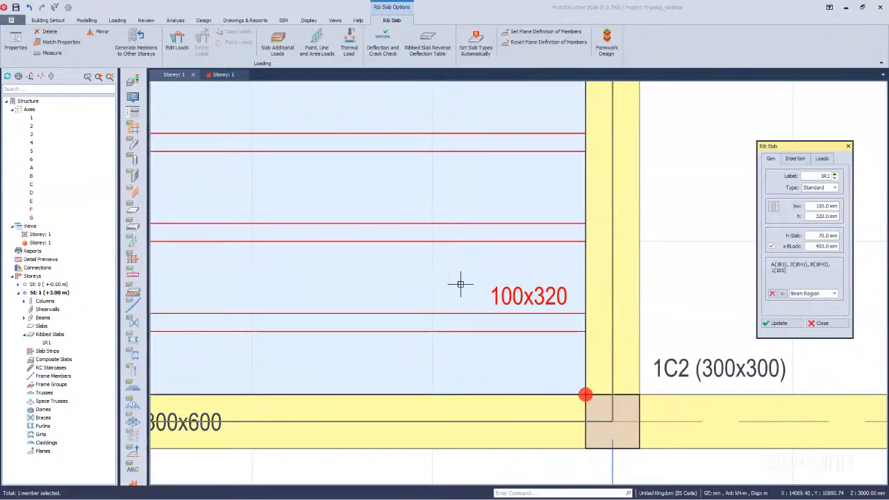
click(824, 246)
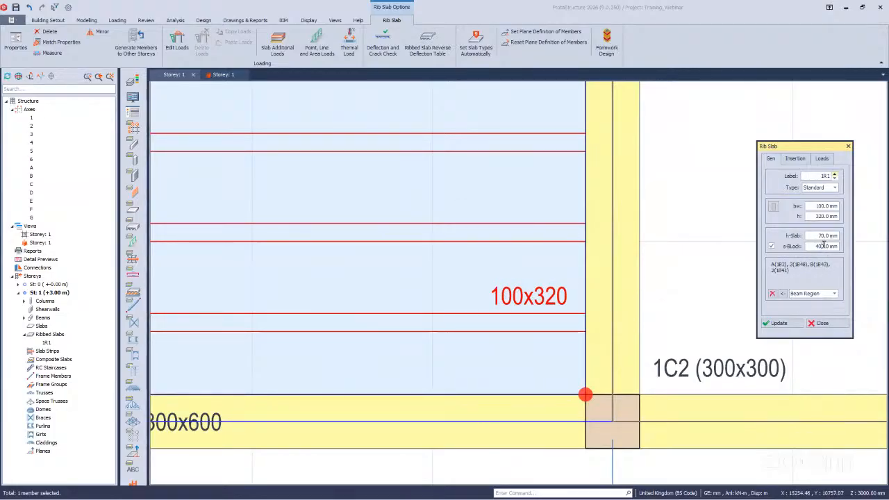
double_click(815, 247)
click(781, 325)
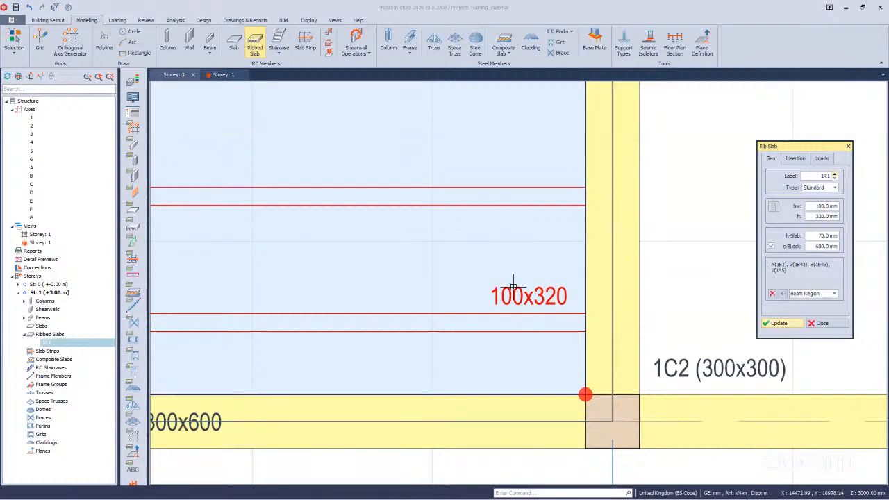
- Set the s-Block spacing of ribbed slab 1R1 back to 400 mm, update it and inspect the ribs in plan
drag(822, 246, 816, 247)
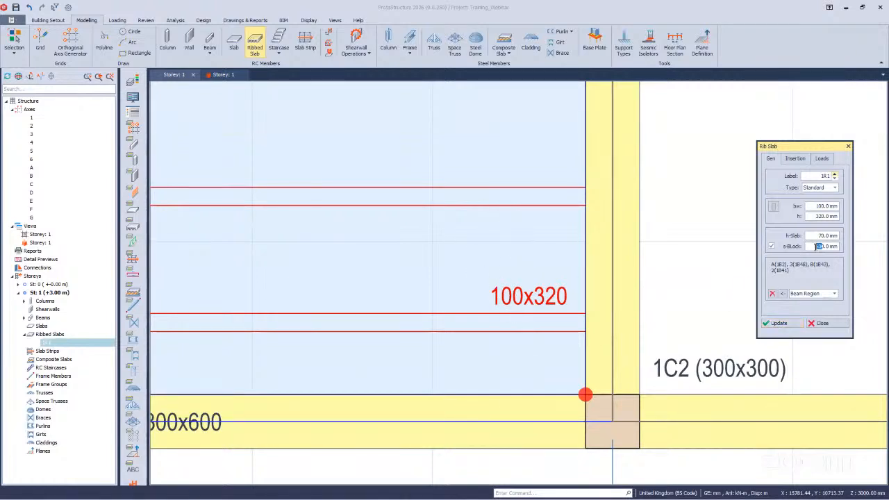
click(780, 323)
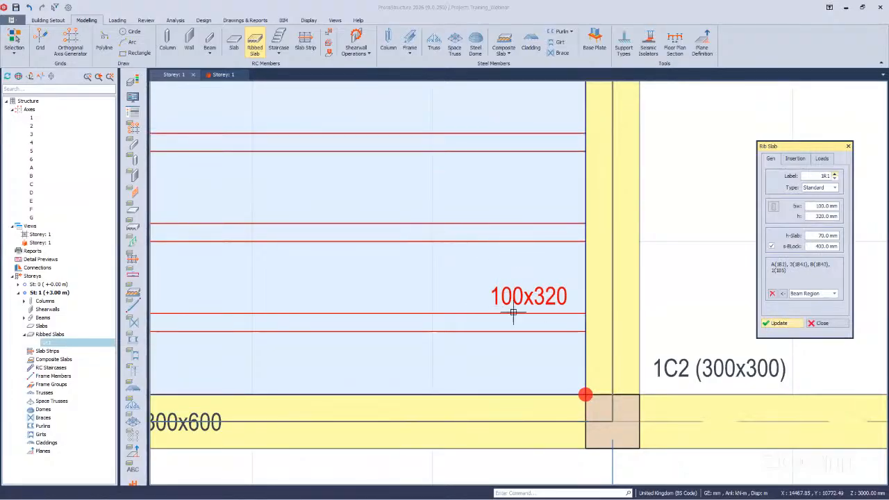
scroll(536, 423, down, 5)
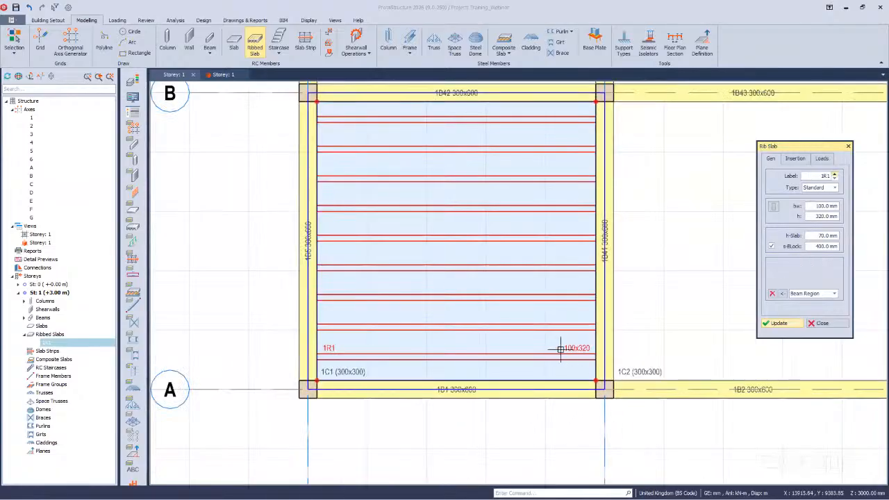
scroll(377, 354, down, 1)
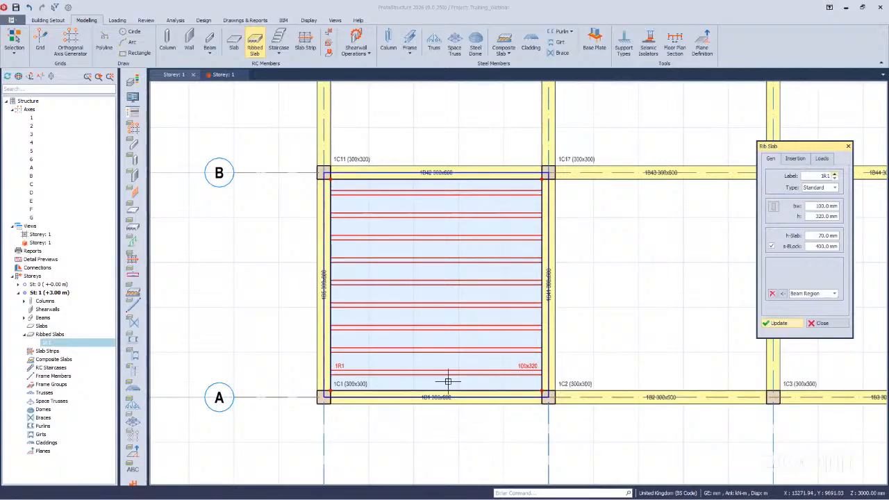
scroll(440, 363, up, 1)
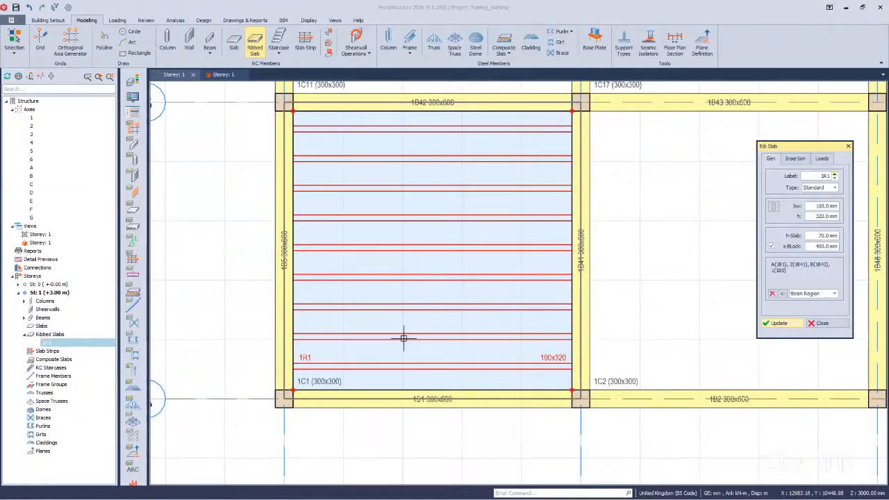
scroll(453, 304, up, 1)
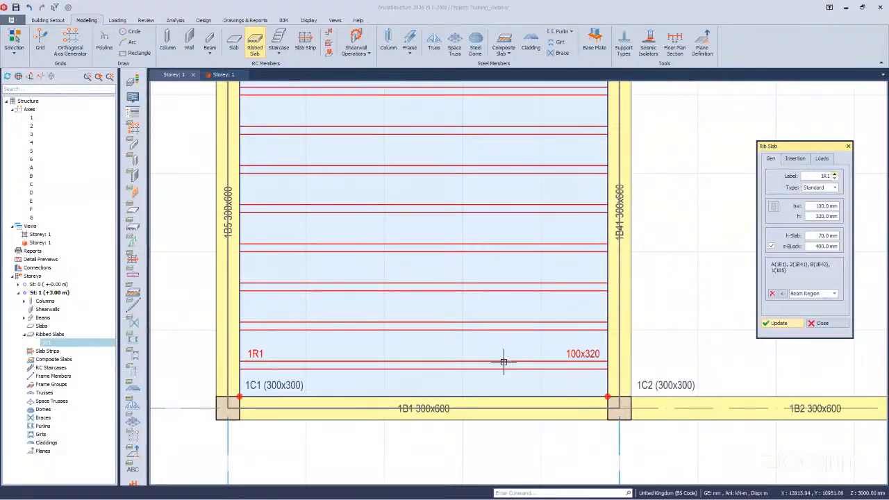
- Turn the ribbed slab's filler block option back on, changing s-Hole to s-Block, and glance at its insertion settings
scroll(500, 254, down, 1)
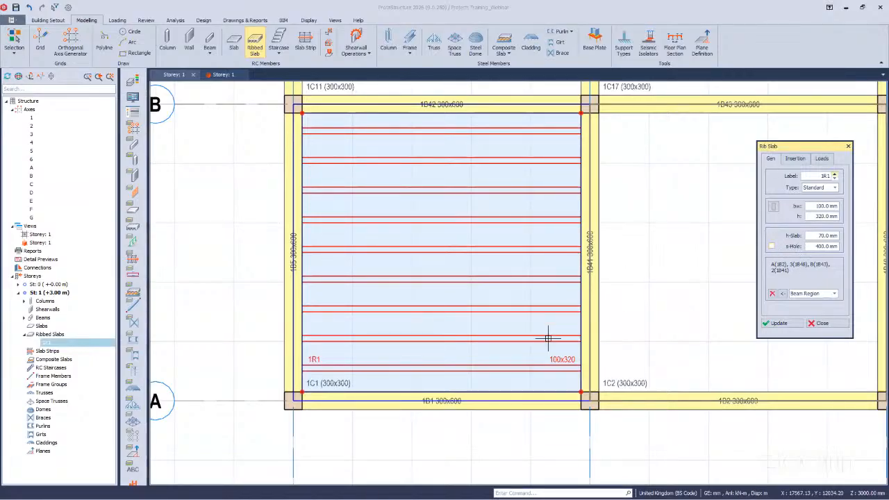
click(772, 247)
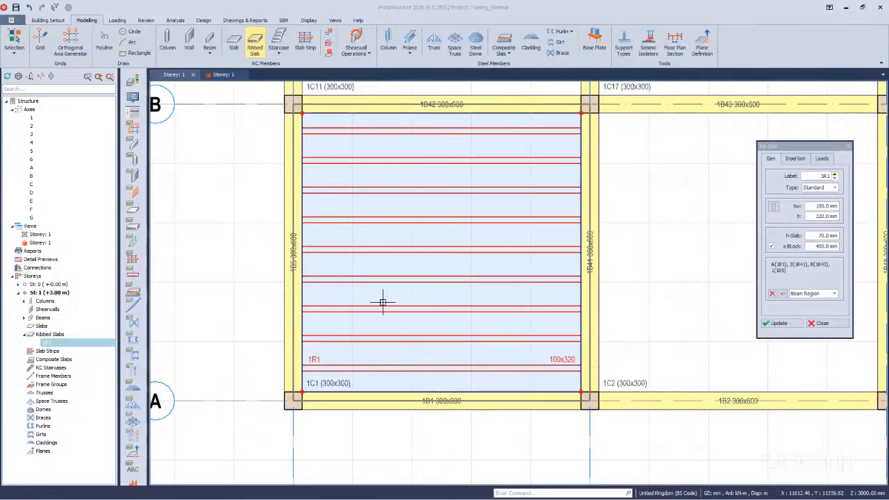
click(796, 159)
click(771, 160)
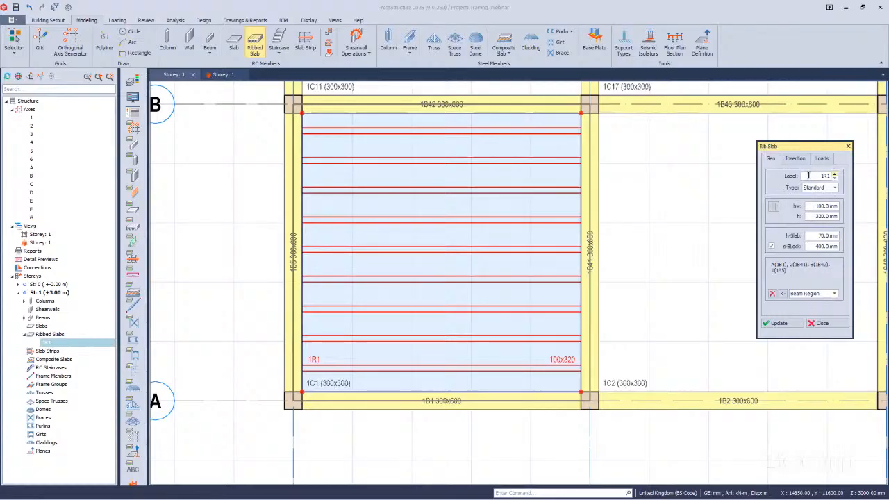
- Update the ribbed slab with a rib angle of 90°, and return the rib angle to 0°
click(795, 159)
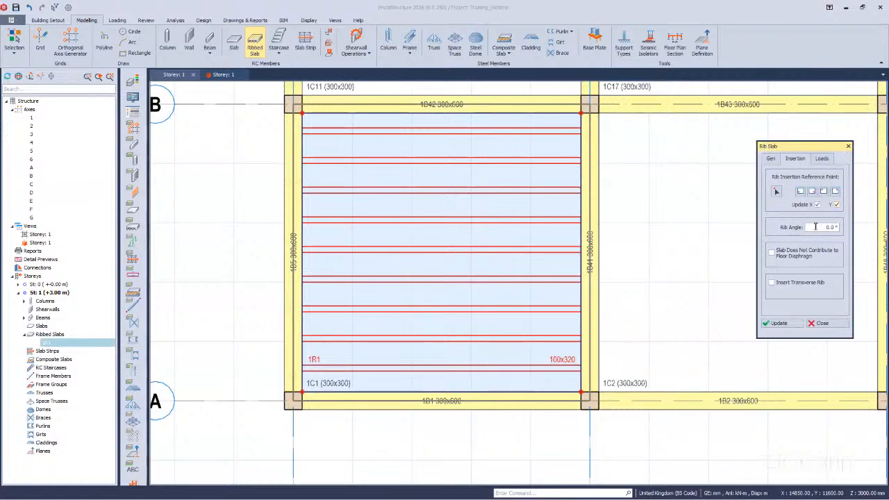
scroll(336, 354, down, 1)
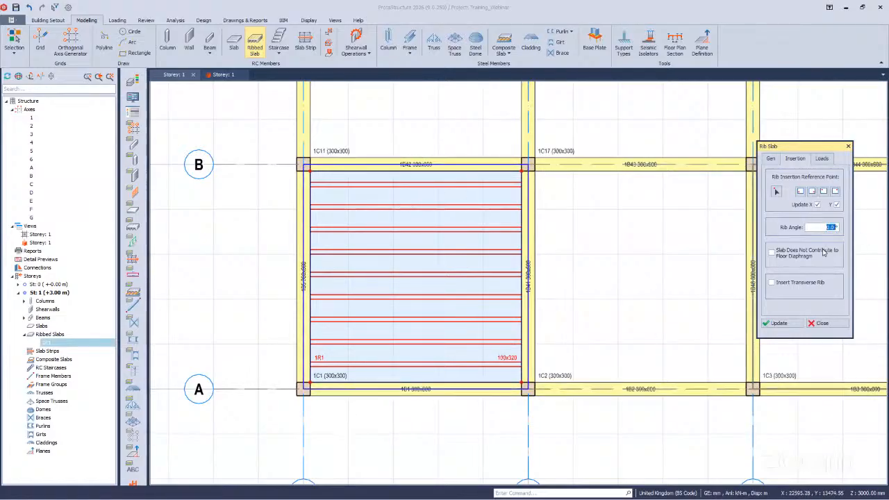
click(781, 324)
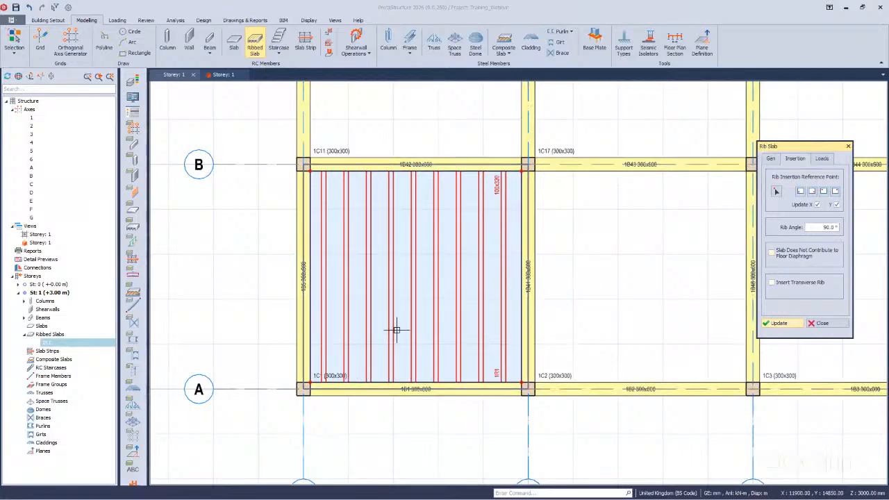
double_click(819, 226)
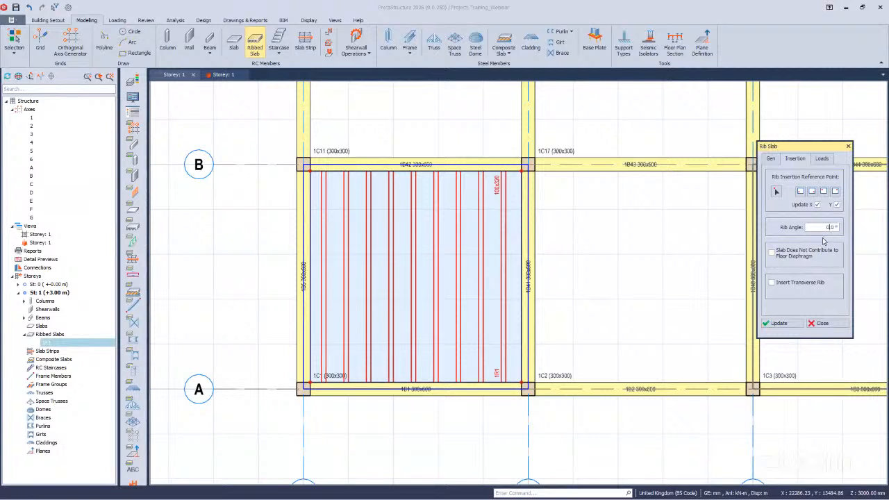
click(773, 324)
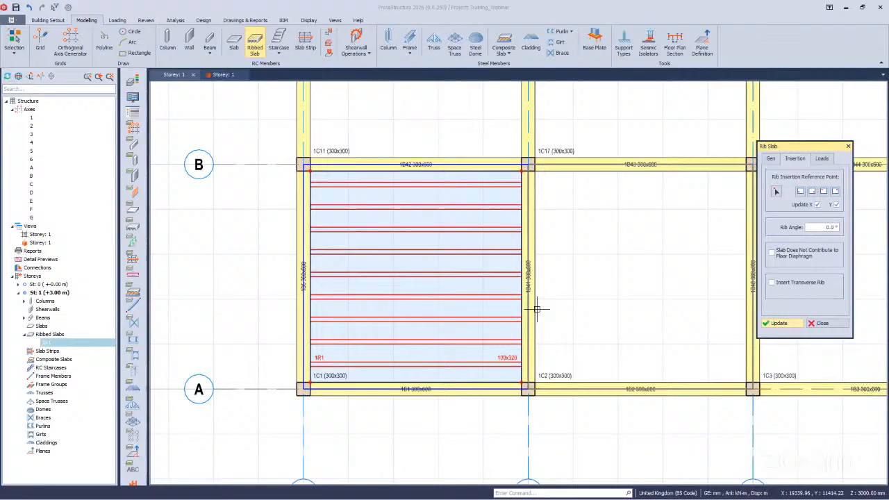
- Recalculate the ribbed slab's self weight with the filler block option enabled
click(823, 159)
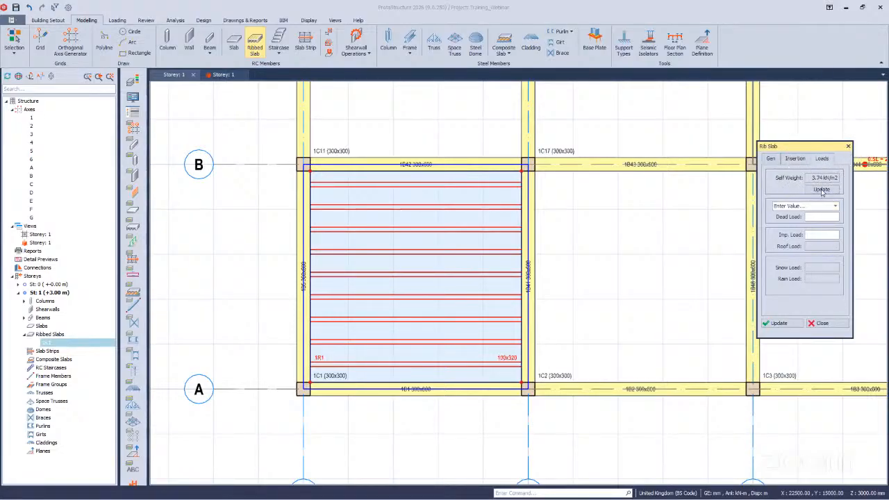
click(822, 190)
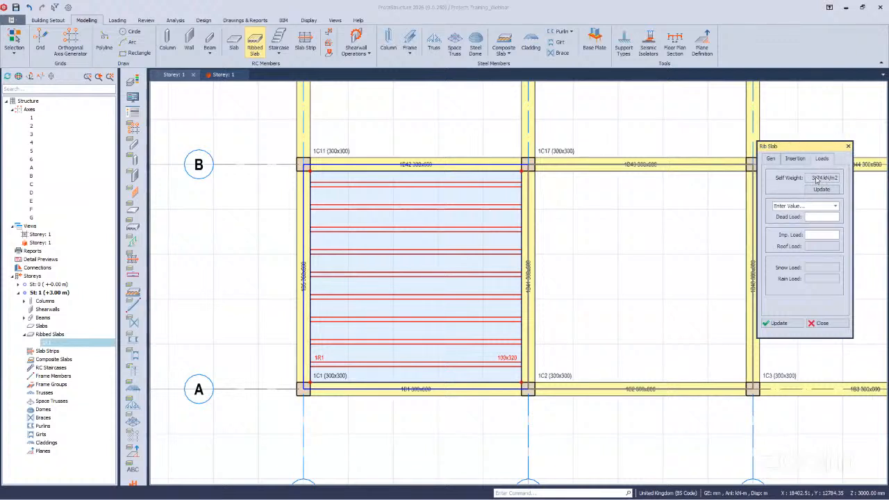
- Turn off the ribbed slab's filler block option and check its self weight without blocks
click(770, 159)
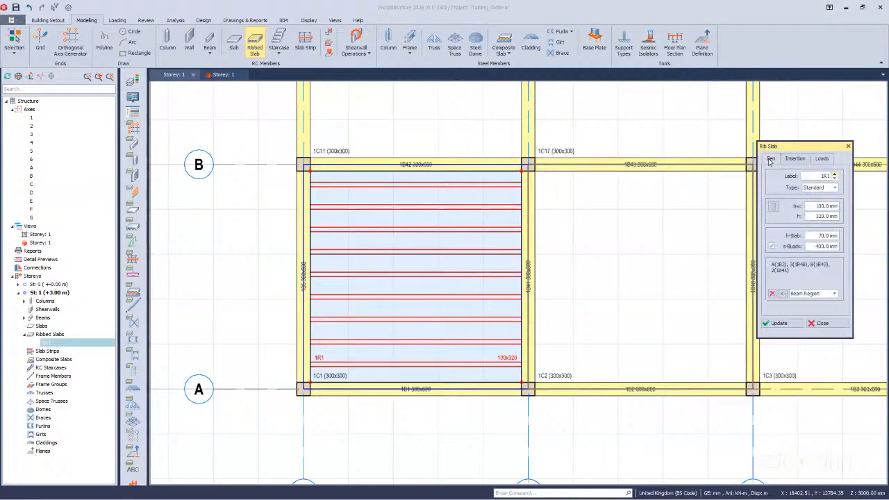
click(771, 247)
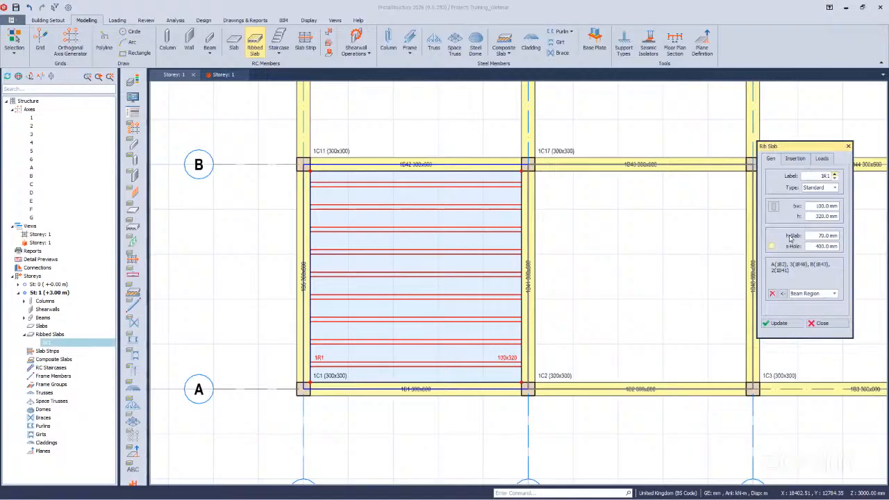
click(821, 160)
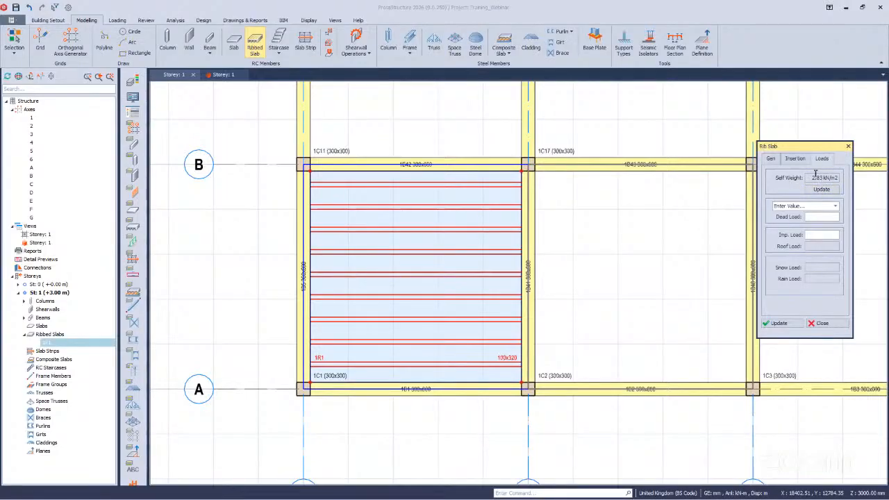
click(774, 159)
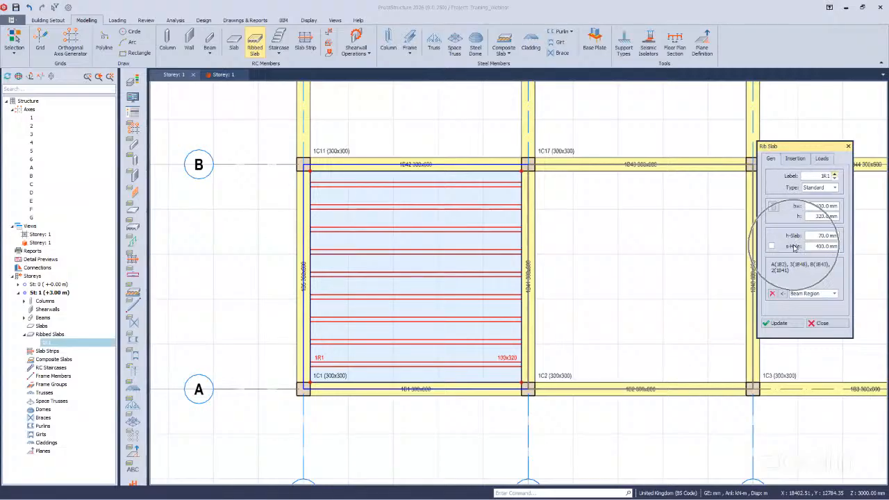
- Save the project, and re-enable the slab's filler block option to recheck the self weight before closing its properties
key(ctrl+s)
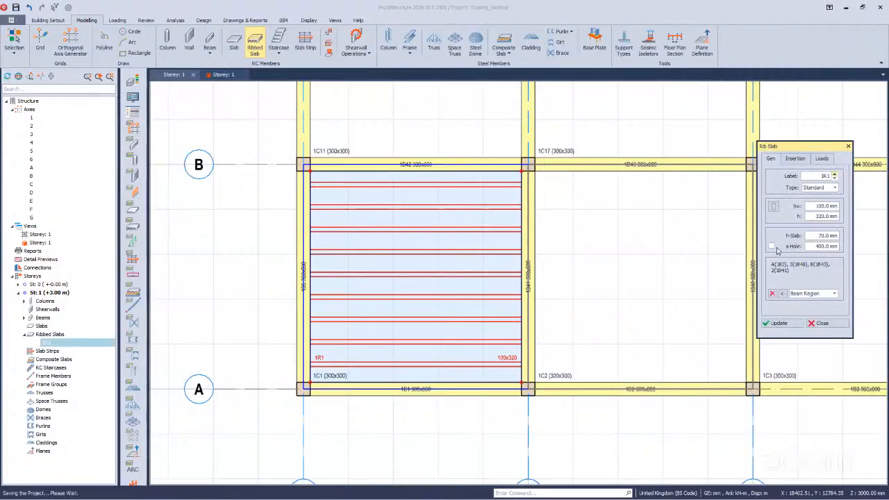
click(772, 247)
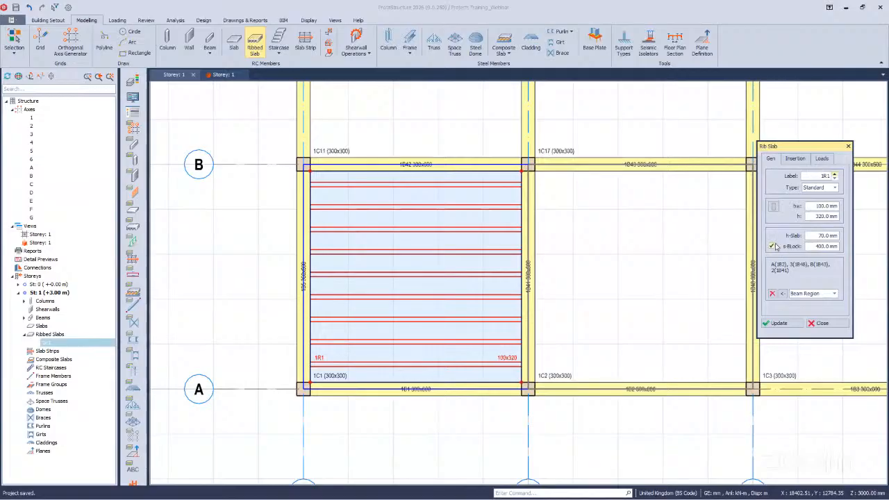
click(821, 159)
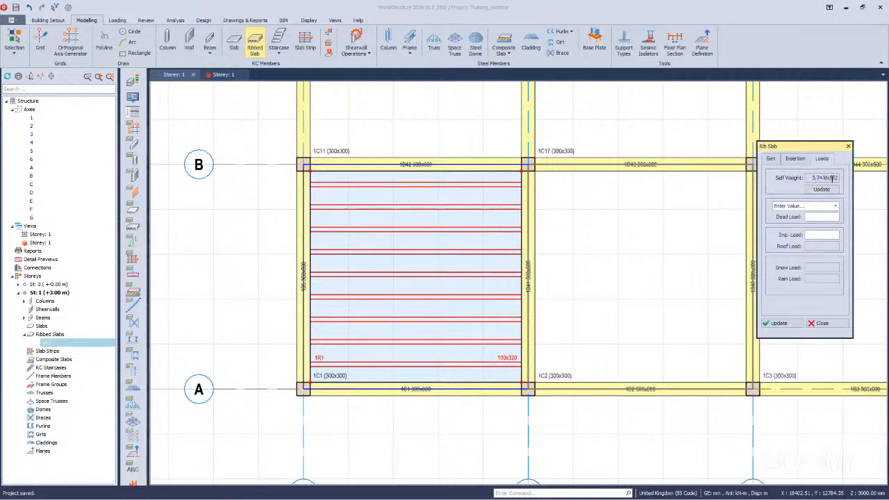
click(771, 159)
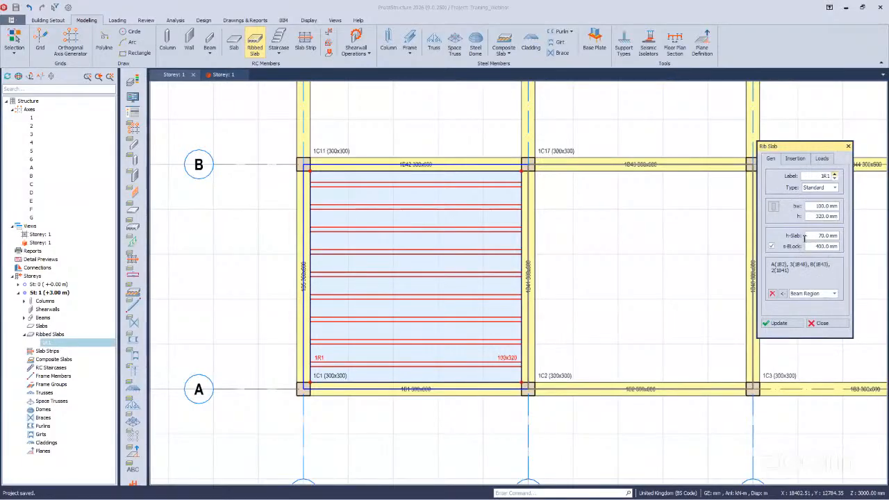
click(848, 146)
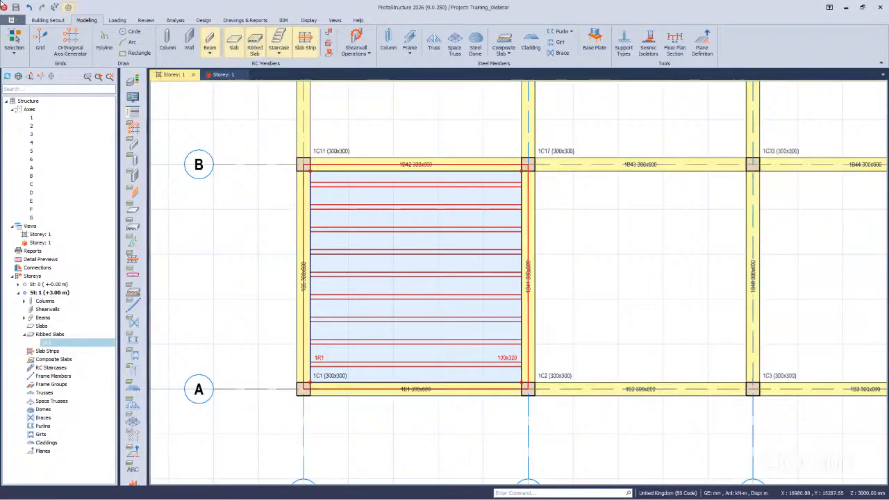
- Examine the Ribbed Slab Filler Blocks Unit Weight in the project's slab design settings
click(70, 8)
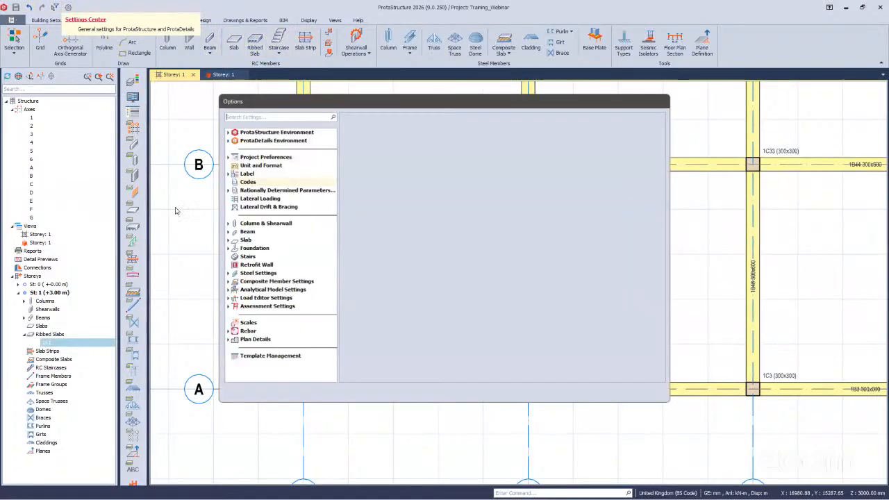
click(244, 239)
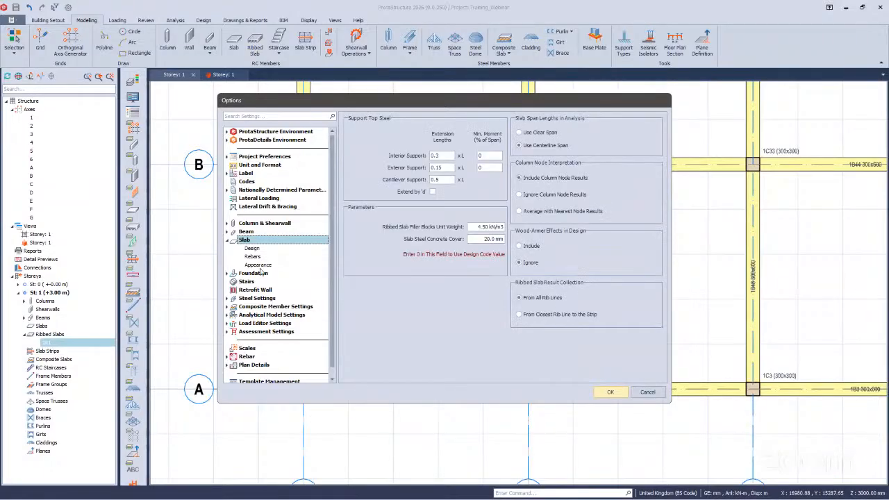
click(255, 257)
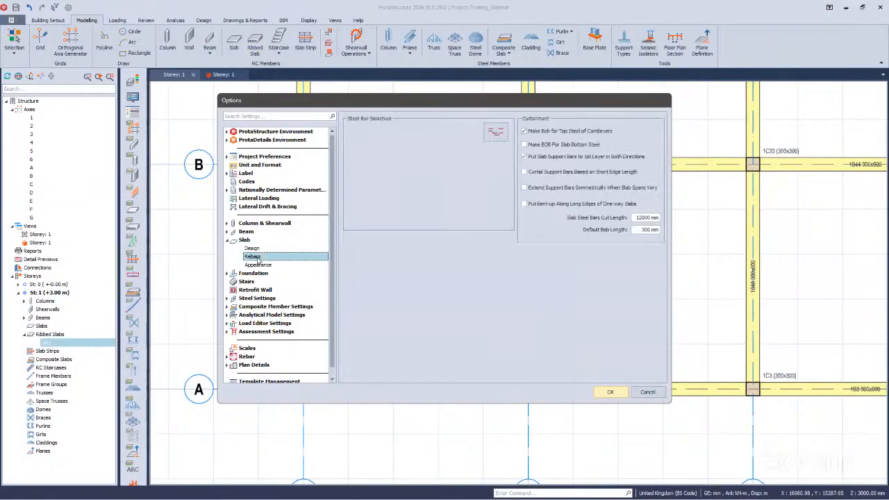
click(252, 247)
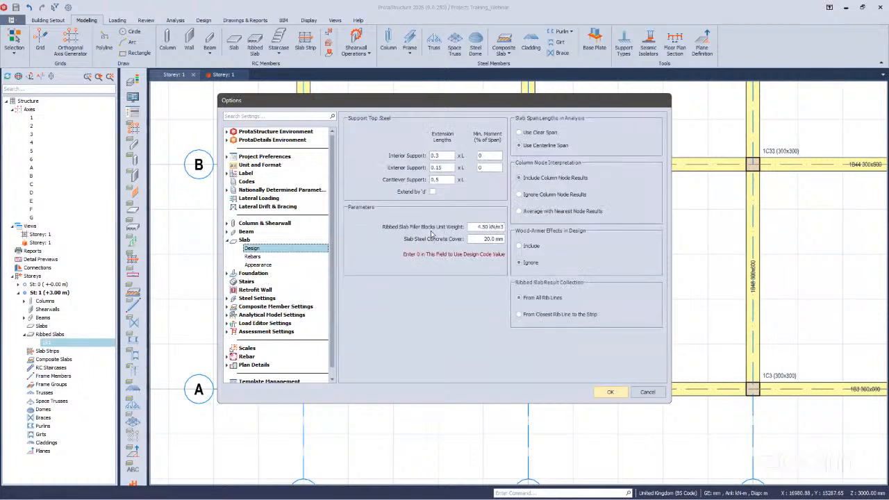
click(486, 227)
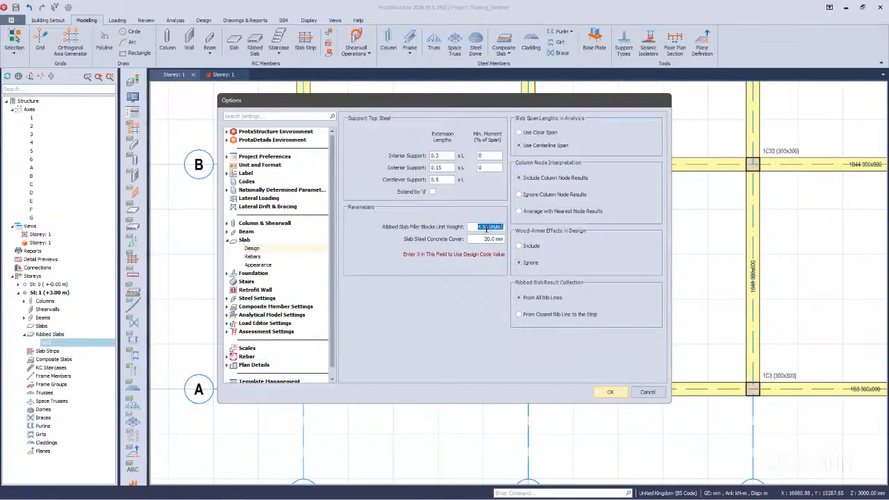
double_click(486, 227)
click(487, 227)
drag(474, 226, 486, 221)
click(478, 227)
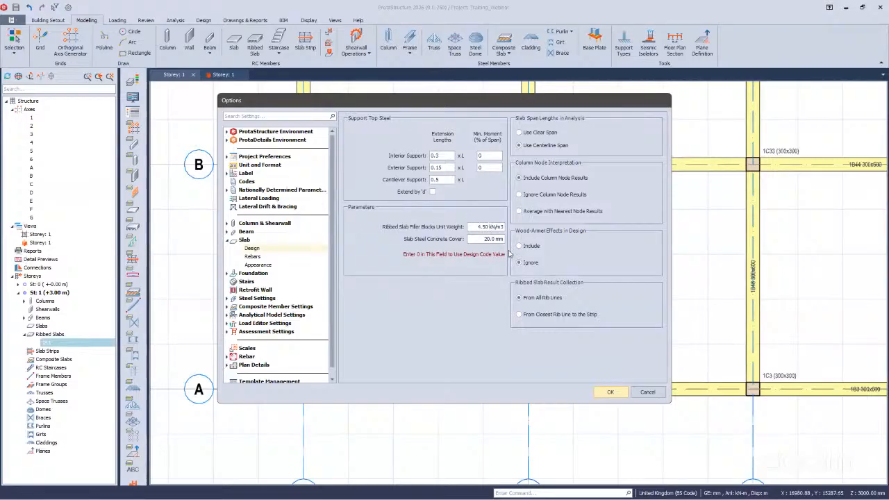
click(612, 392)
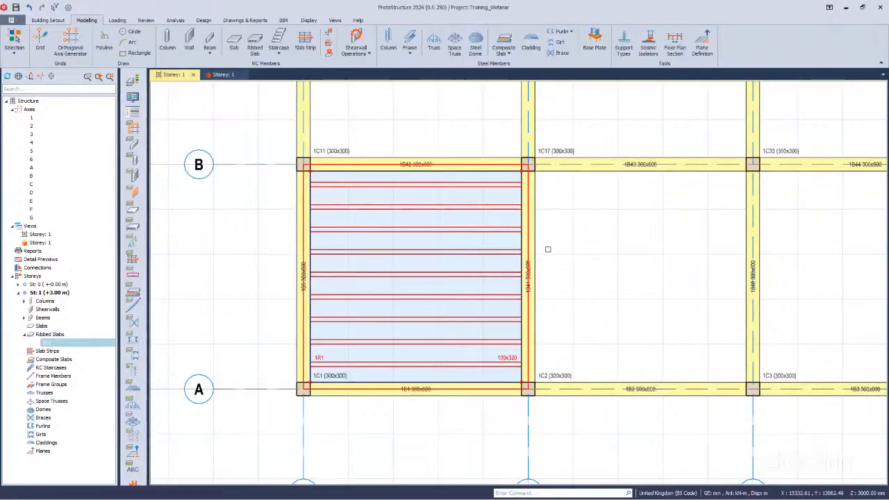
- Examine the ribbed slab's load properties, including its dead load presets and imposed load categories, and close them without changes
click(469, 255)
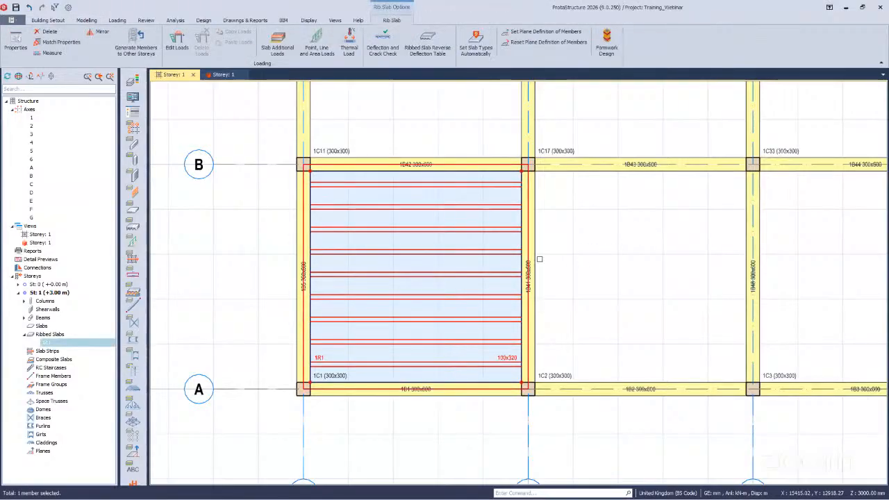
double_click(490, 254)
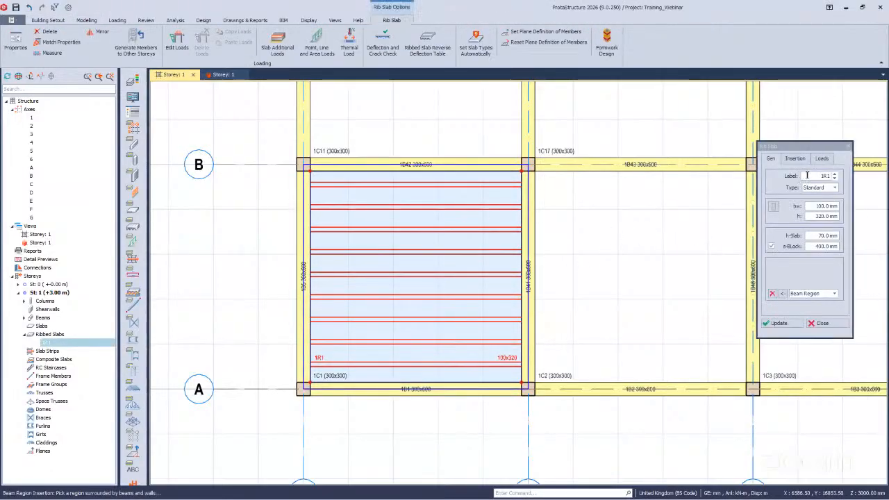
click(828, 159)
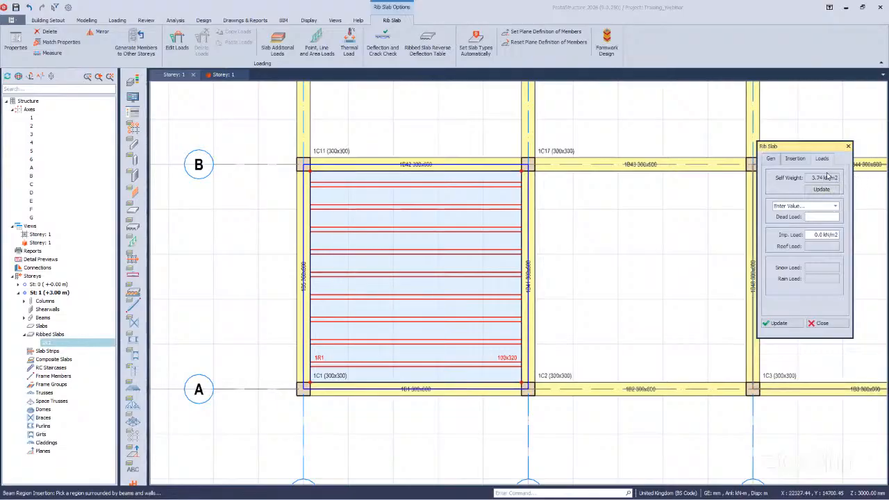
click(815, 206)
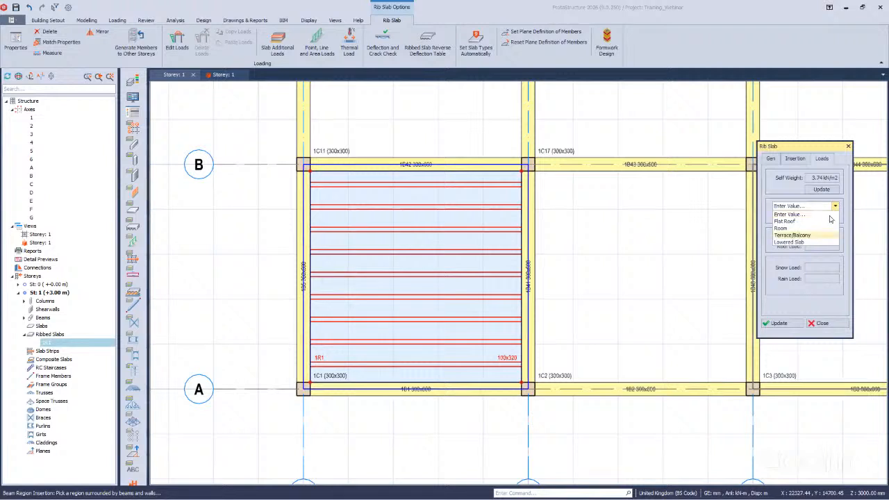
click(798, 224)
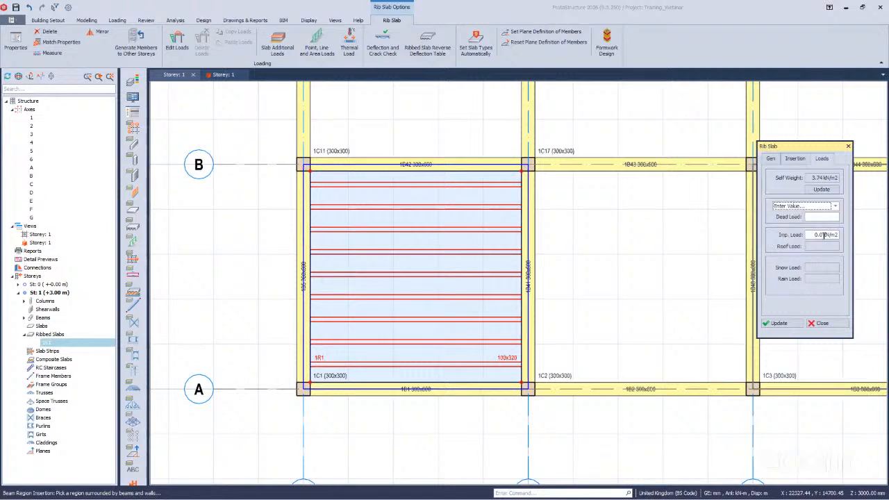
click(813, 207)
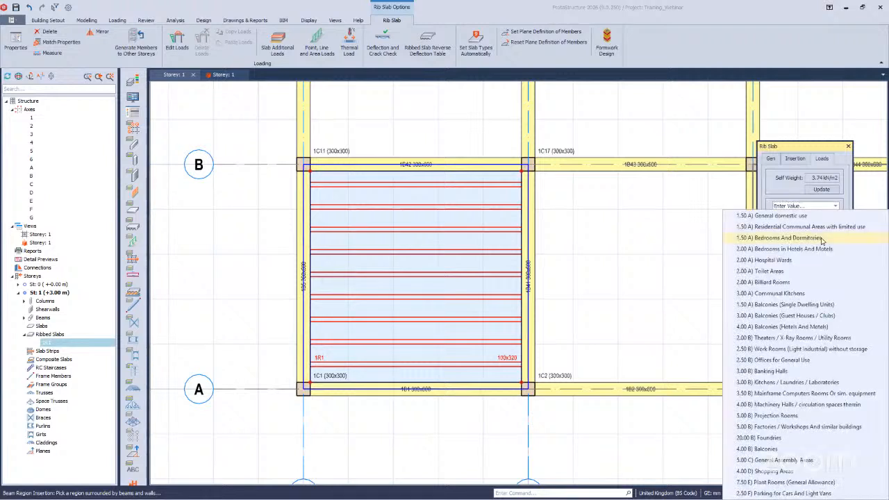
click(782, 198)
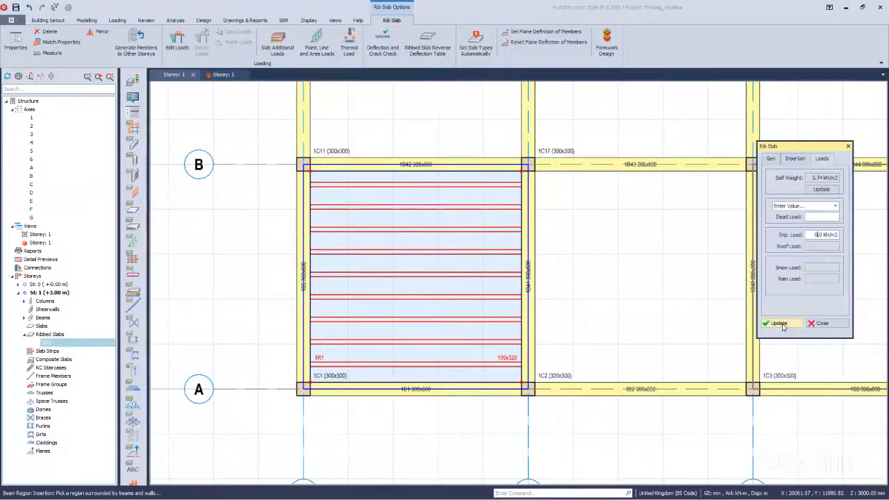
click(832, 325)
click(833, 325)
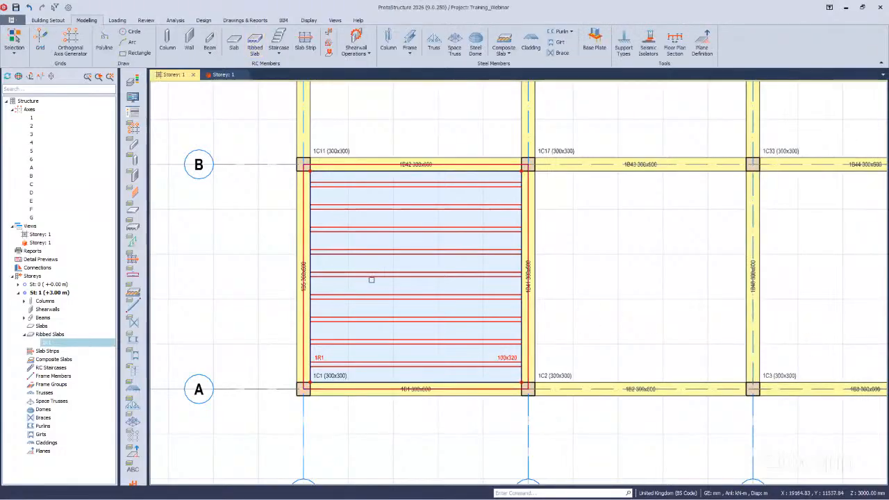
- Insert ribbed slabs with the existing slab's properties in the three remaining bays between axes A and B
scroll(573, 328, down, 3)
scroll(573, 329, down, 4)
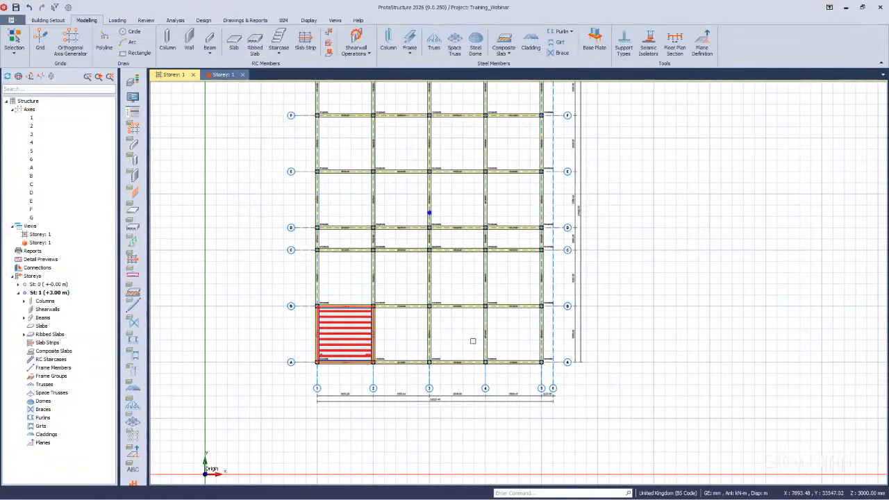
middle_drag(485, 382, 575, 398)
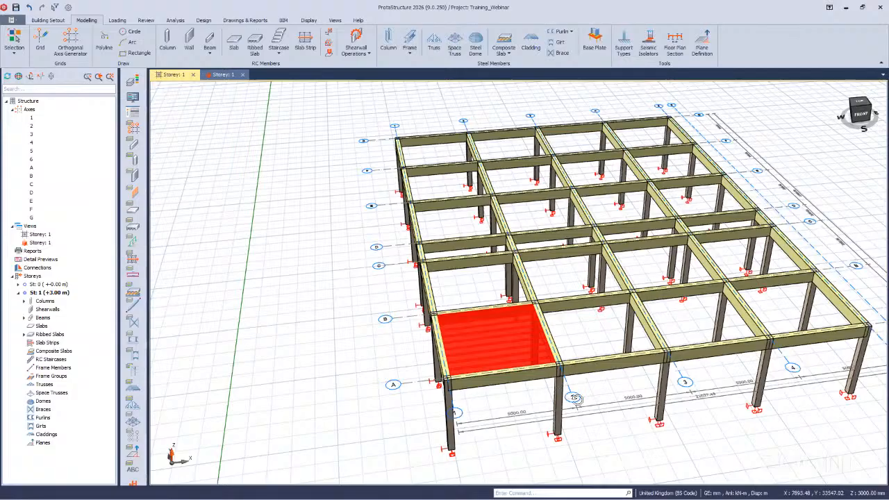
click(179, 75)
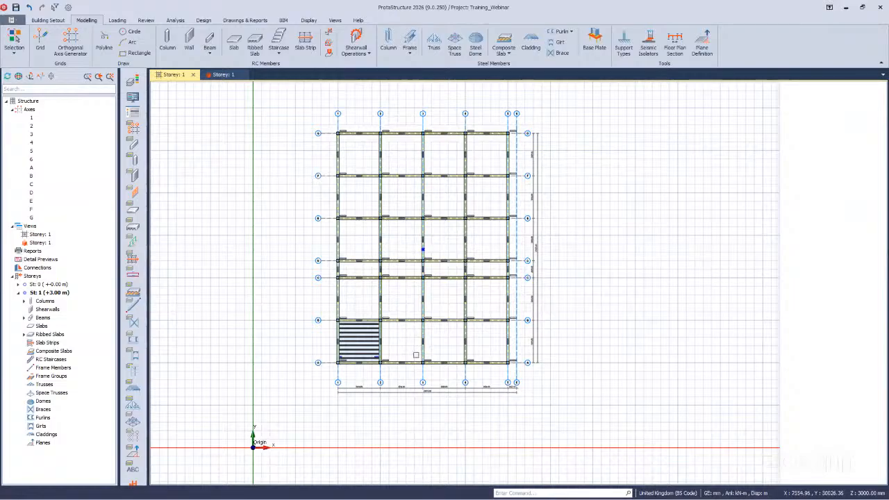
scroll(428, 351, up, 2)
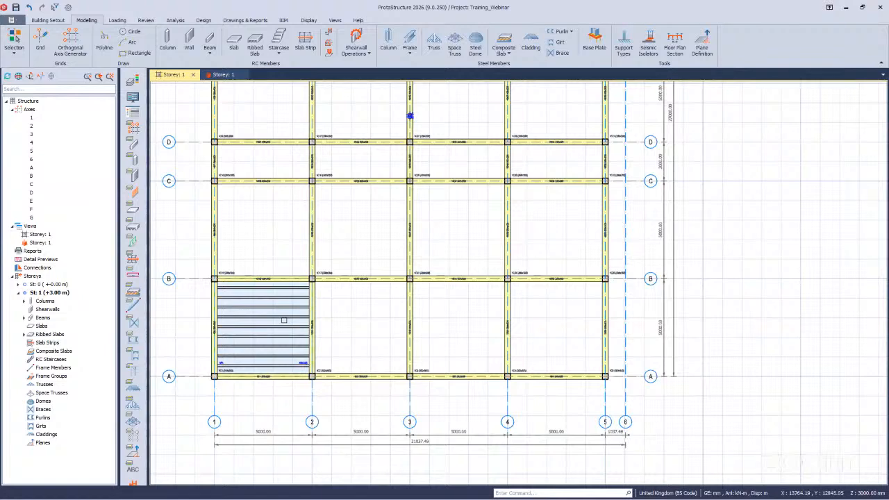
click(283, 319)
double_click(283, 319)
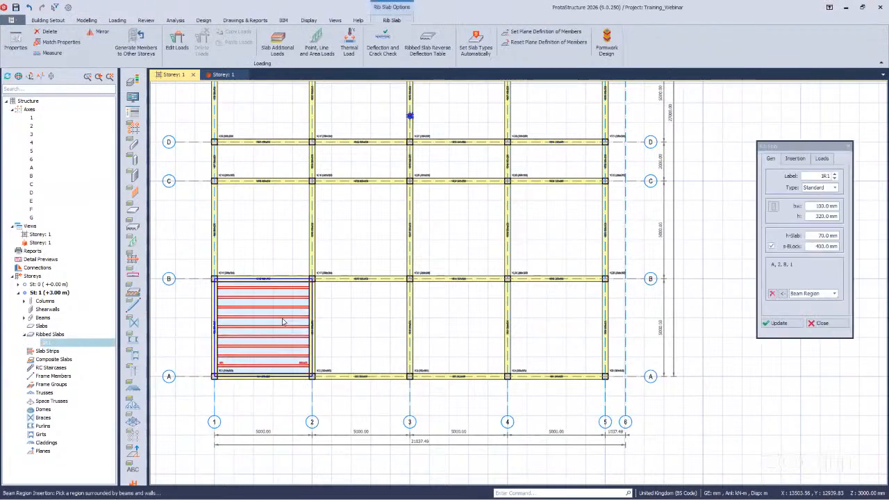
click(369, 343)
click(452, 323)
click(552, 307)
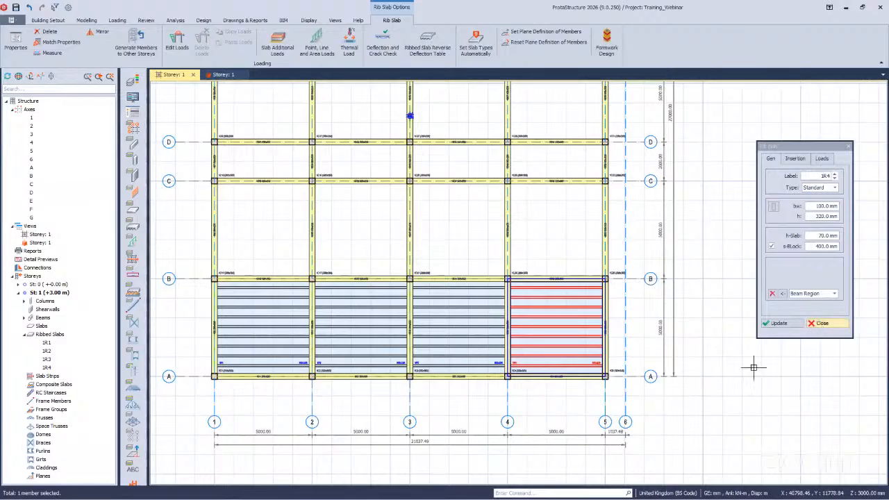
- Insert ribbed slabs automatically in all remaining closed beam regions of storey 1 and close the slab properties
scroll(514, 417, down, 2)
scroll(405, 194, down, 2)
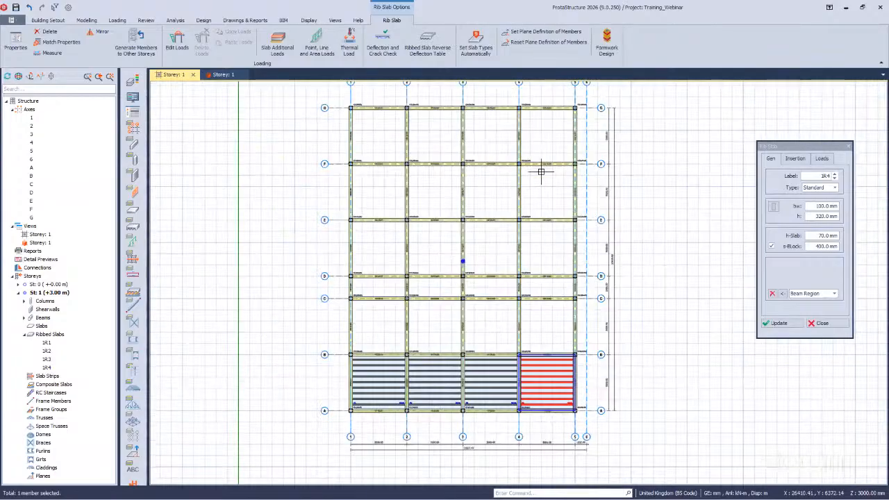
right_click(700, 398)
click(807, 230)
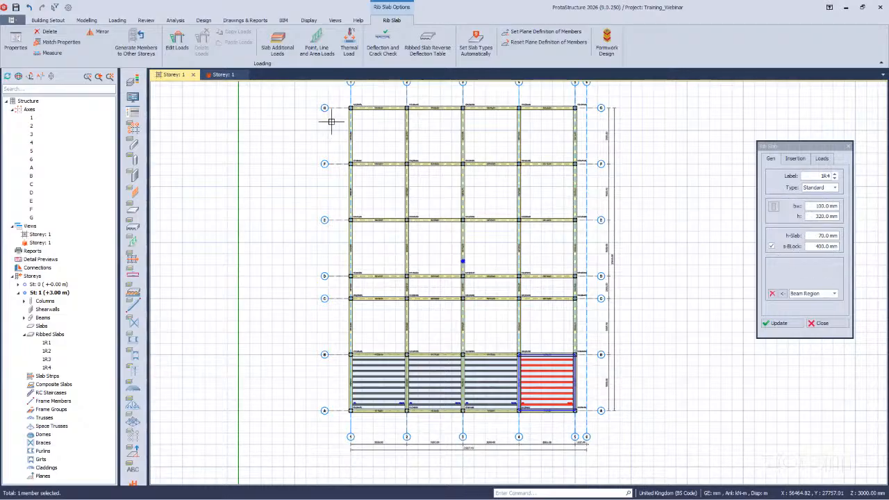
click(85, 21)
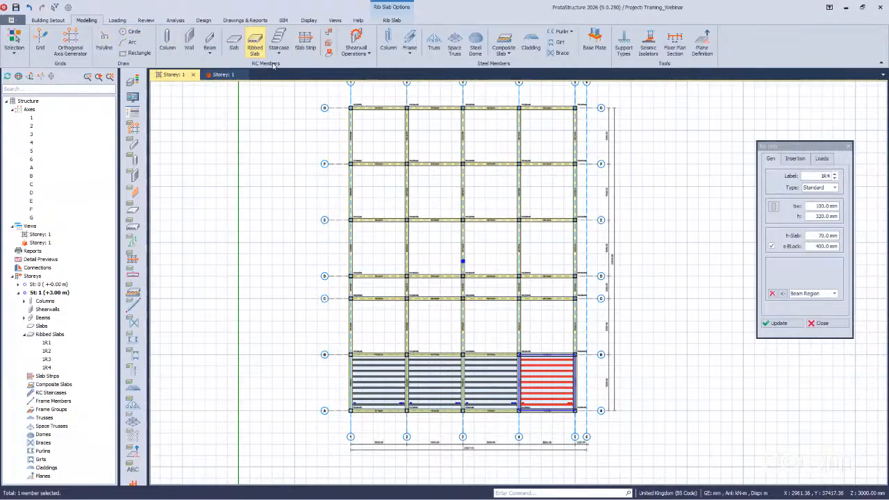
click(330, 43)
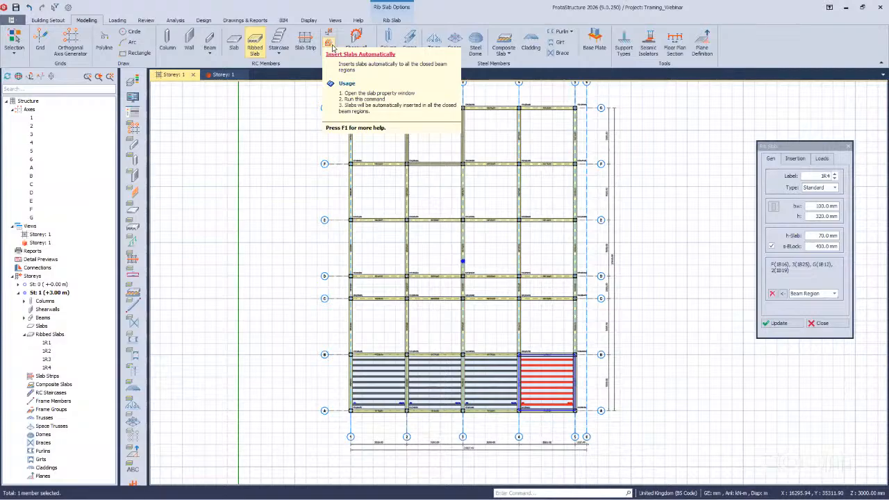
click(330, 43)
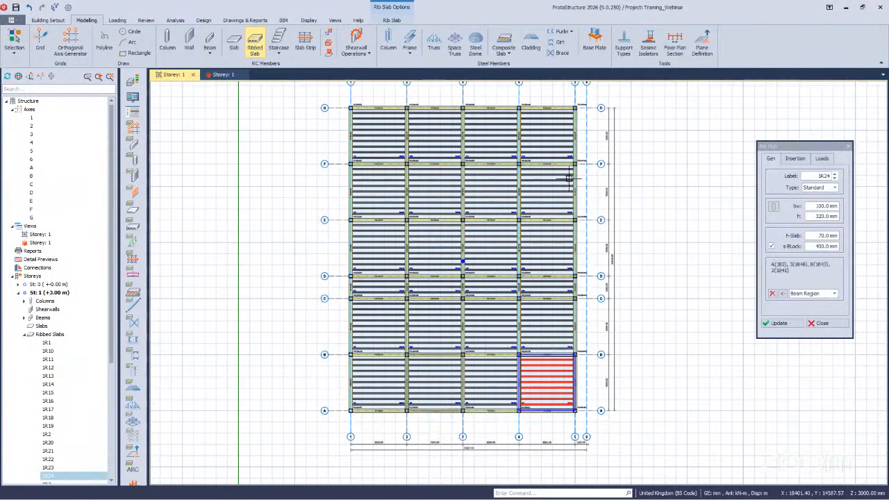
click(824, 328)
scroll(297, 246, up, 1)
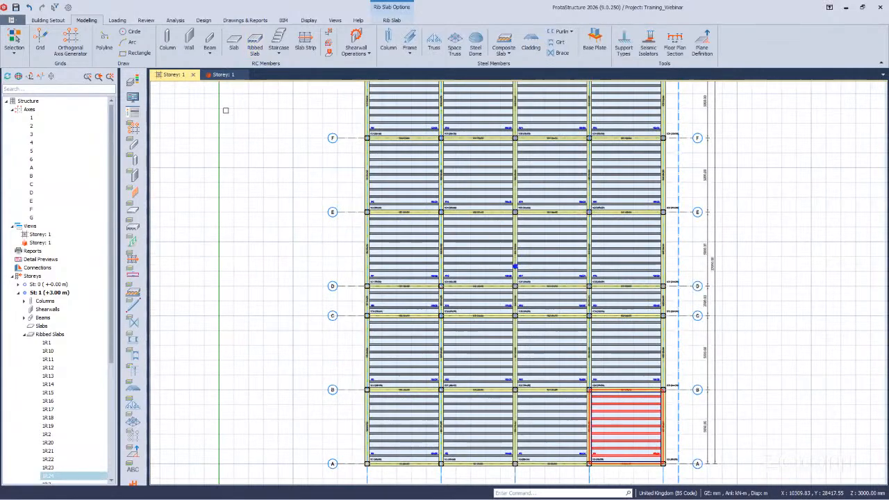
- Examine the storey 1 ribbed slab floor in the 3D view from several angles
click(218, 75)
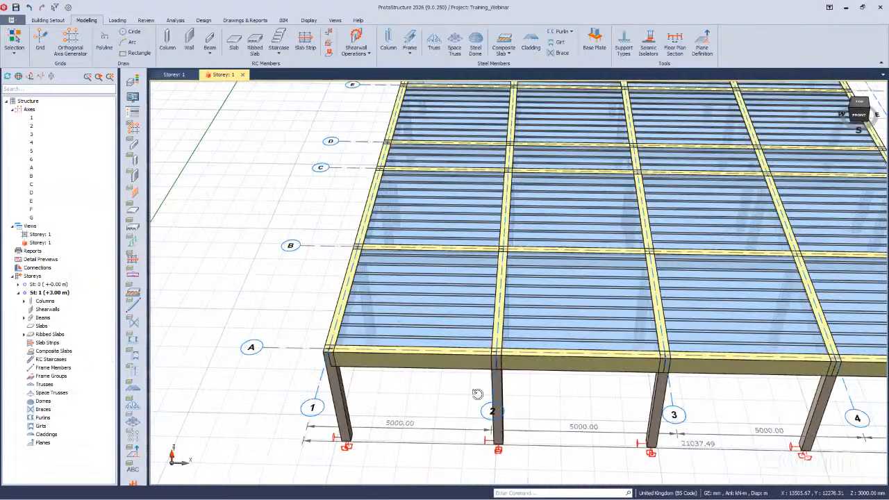
scroll(630, 391, down, 5)
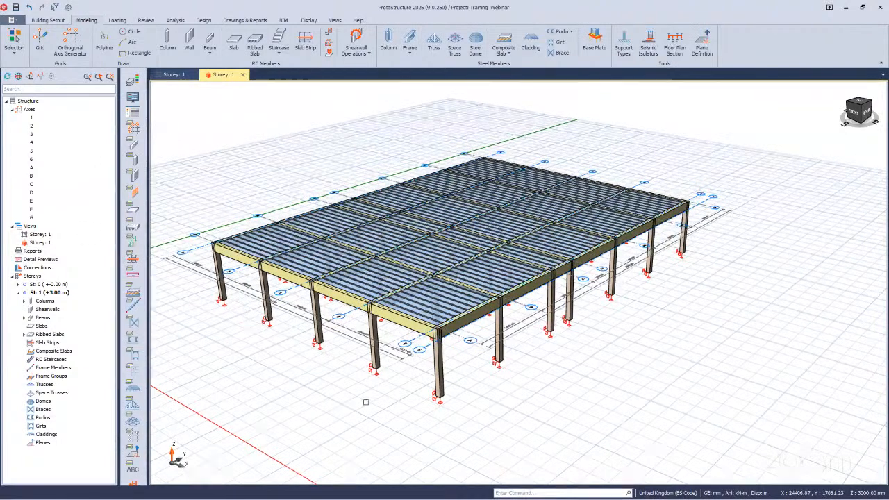
middle_drag(273, 386, 455, 252)
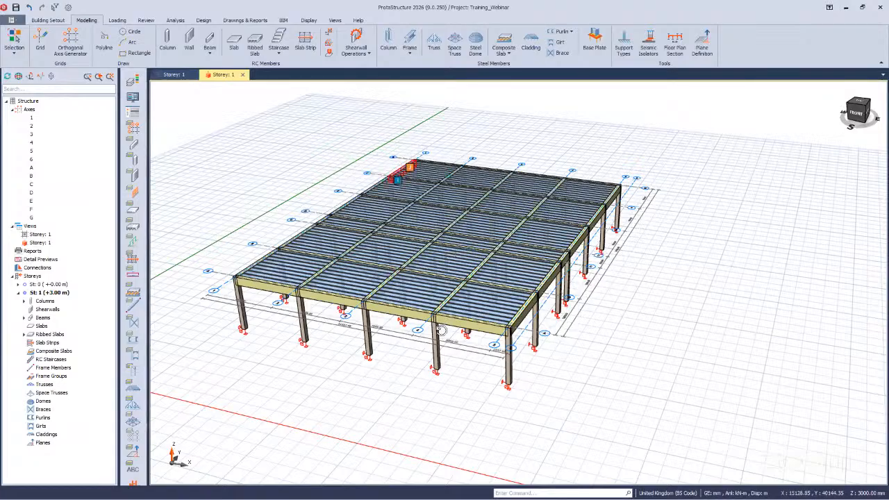
middle_drag(449, 344, 512, 349)
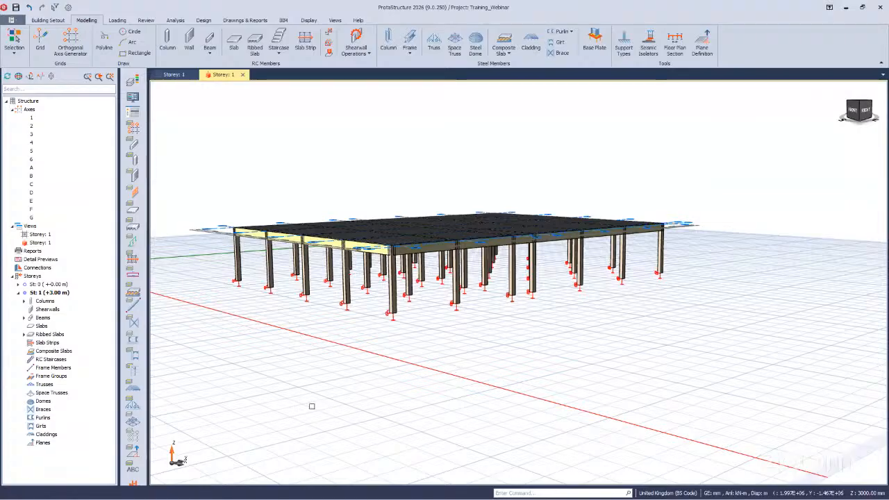
key(Home)
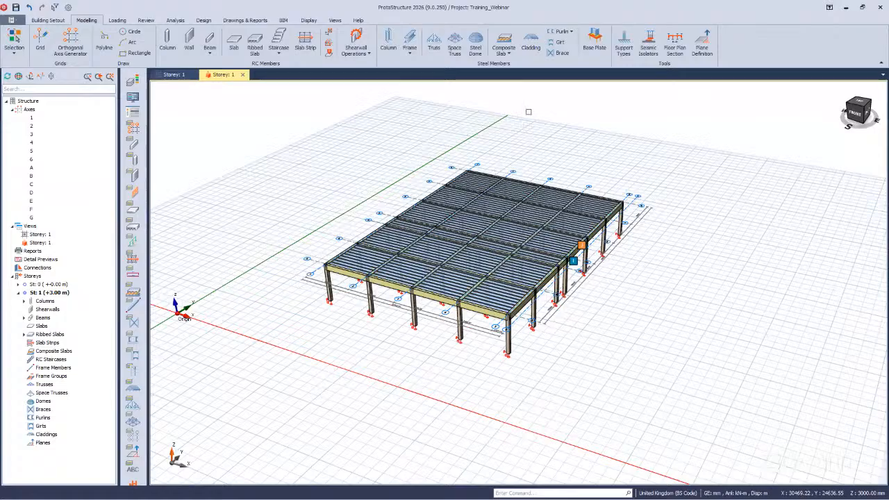
scroll(229, 417, up, 2)
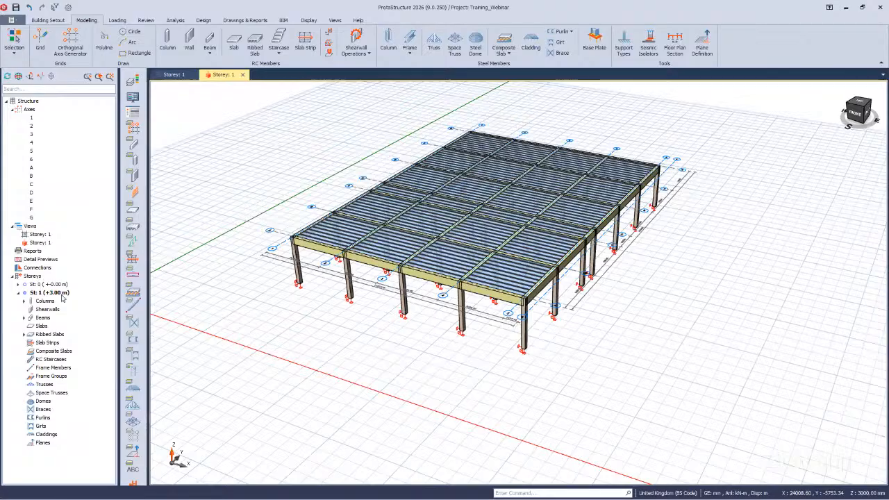
click(61, 296)
right_click(63, 297)
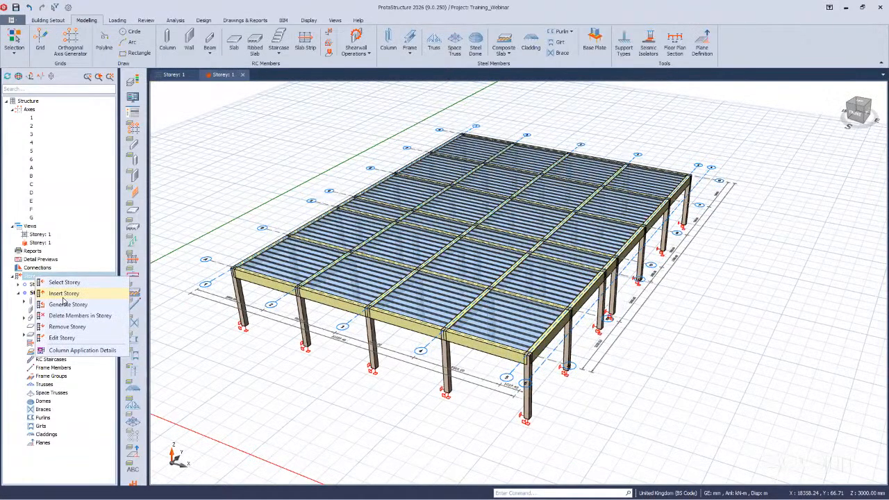
key(Escape)
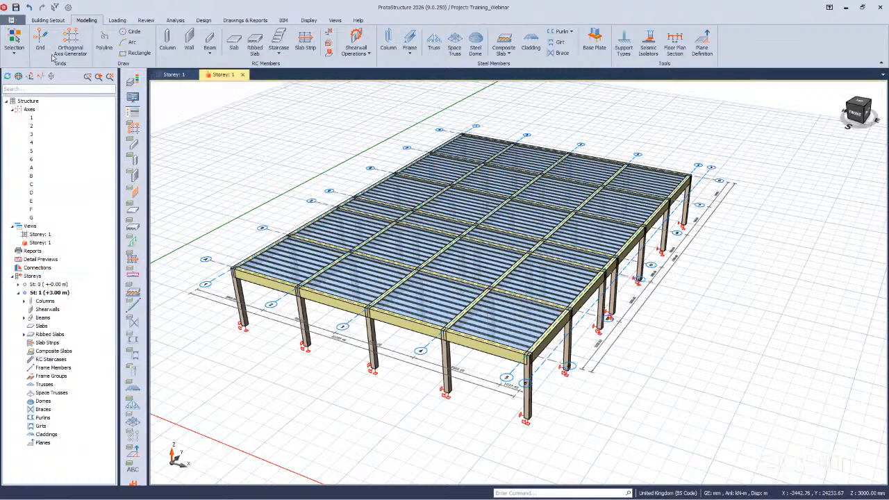
- Add storeys above up to storey number 3 with an inserted height of 3000 mm, without generating members
click(49, 22)
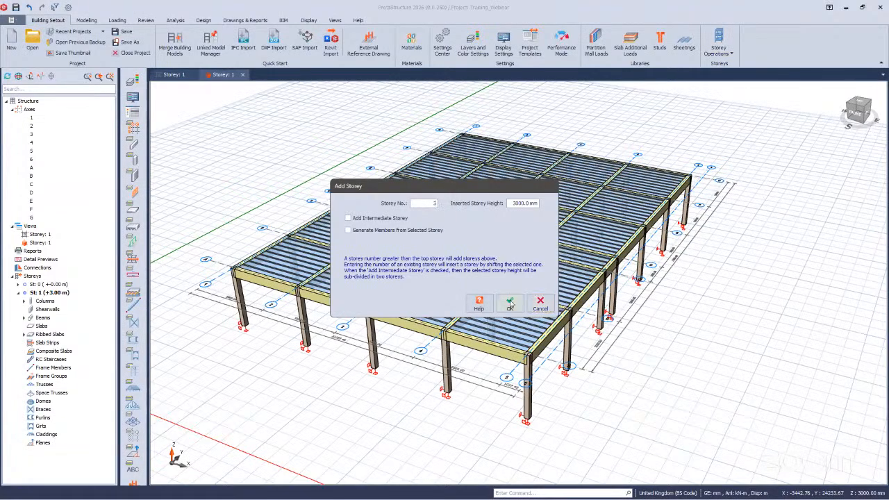
click(506, 307)
click(481, 289)
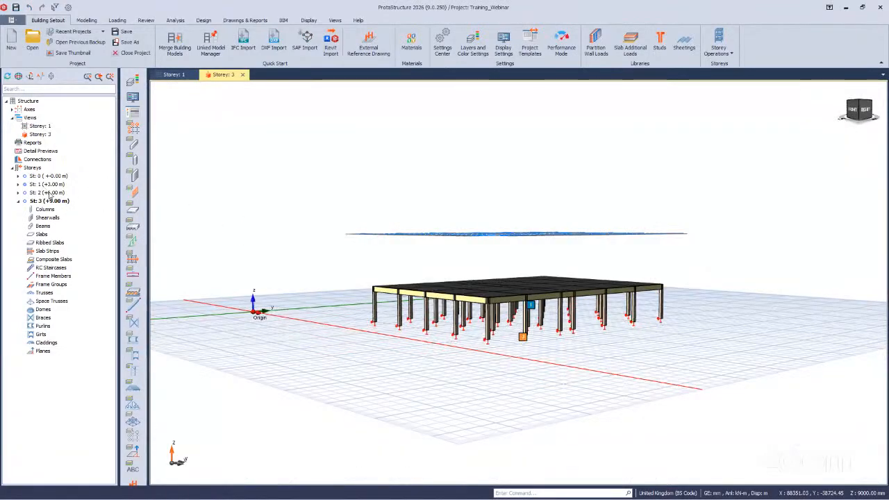
- Make storey 1 the active storey and review it in the plan and 3D views
double_click(49, 184)
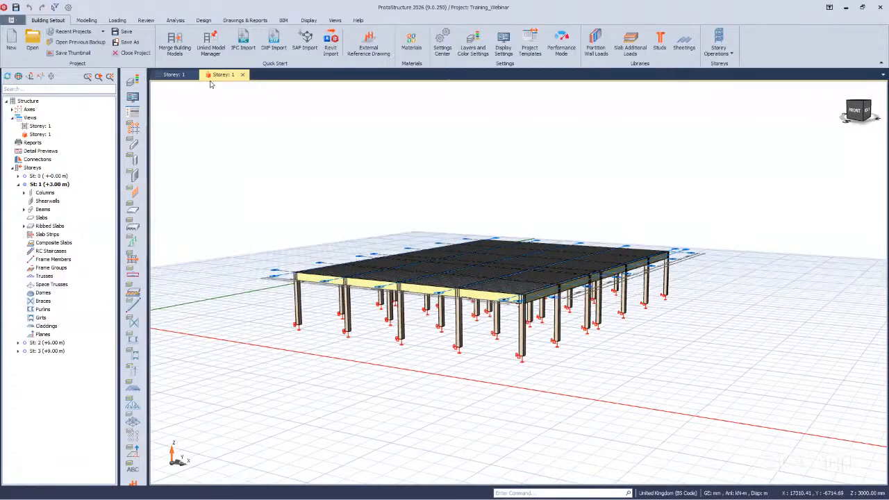
click(174, 75)
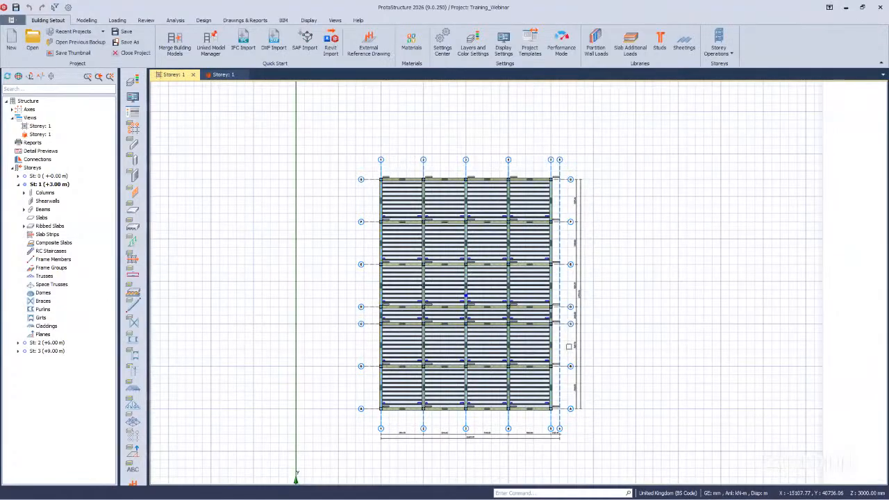
key(ctrl+Tab)
middle_drag(252, 444, 378, 387)
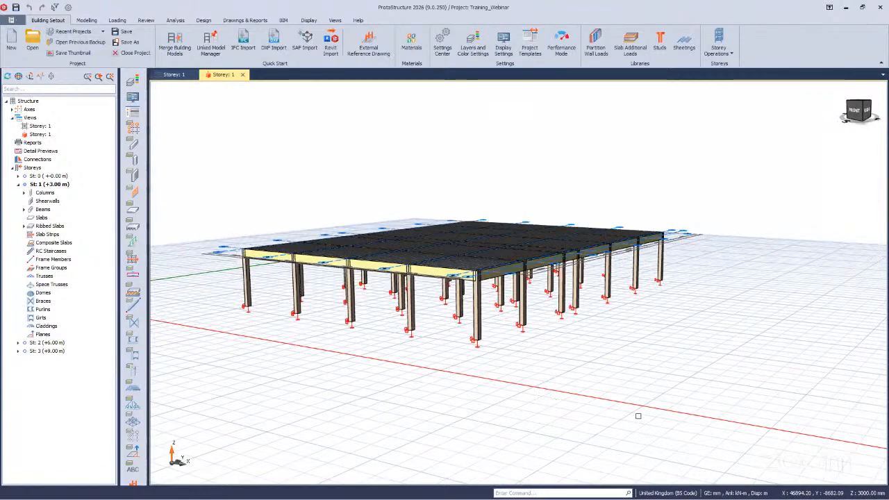
key(Home)
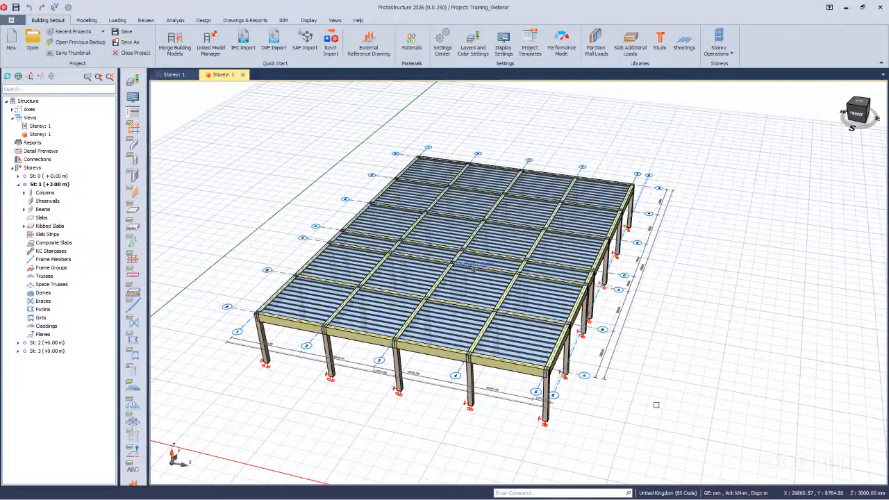
scroll(656, 405, up, 1)
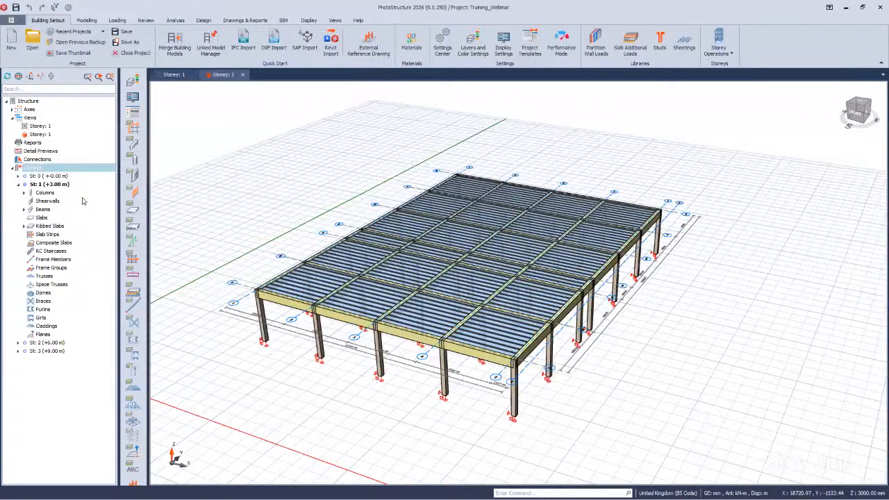
- Generate storey 2 from source storey 1, copying only the columns and beams, and close the storey generation
right_click(82, 201)
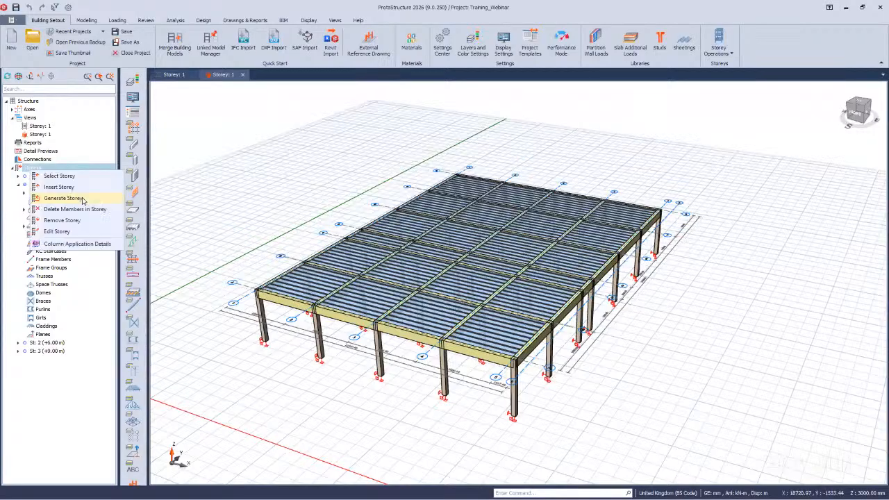
click(82, 201)
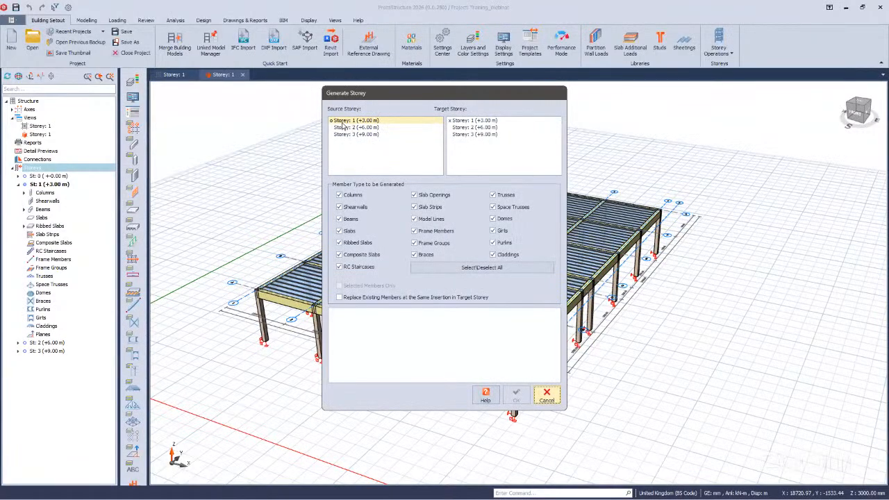
click(478, 127)
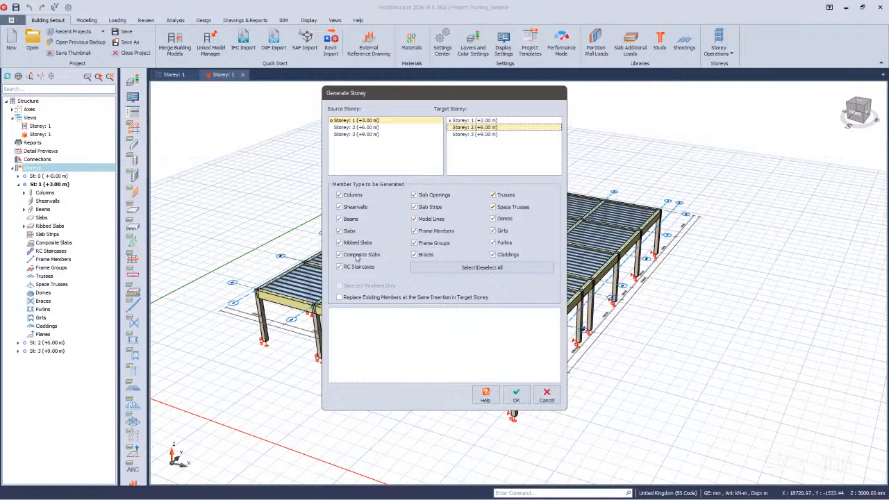
key(Tab)
key(space)
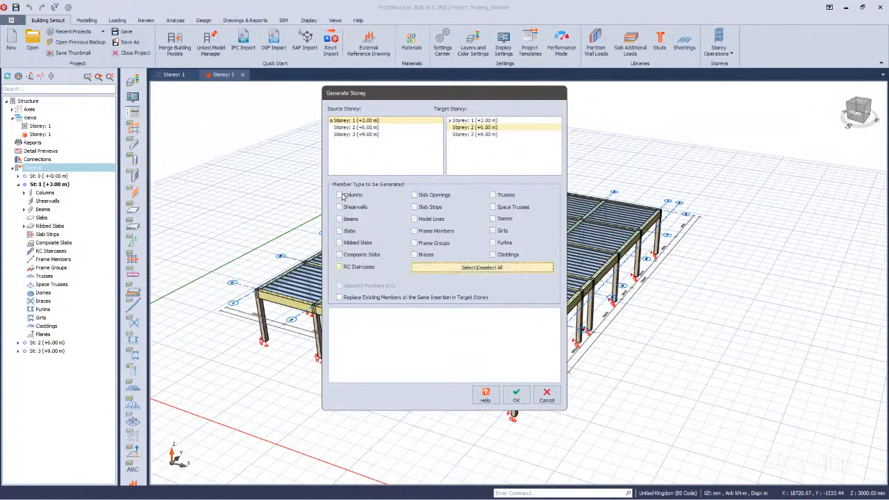
click(339, 219)
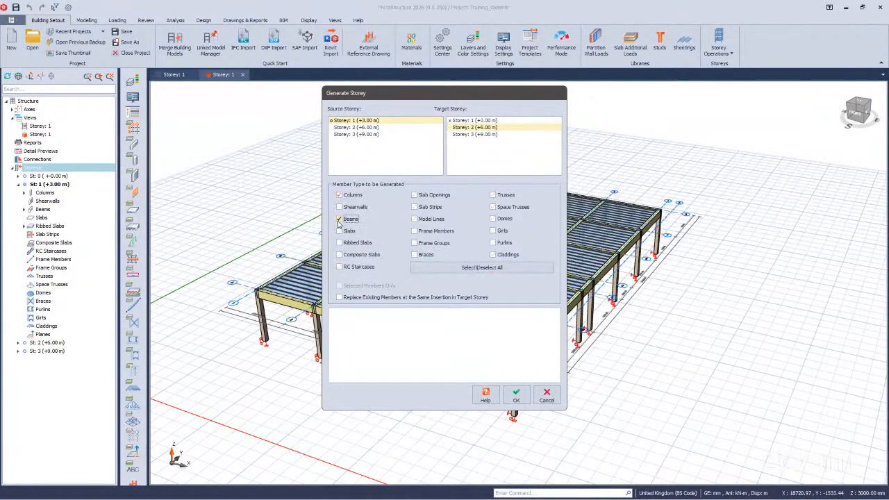
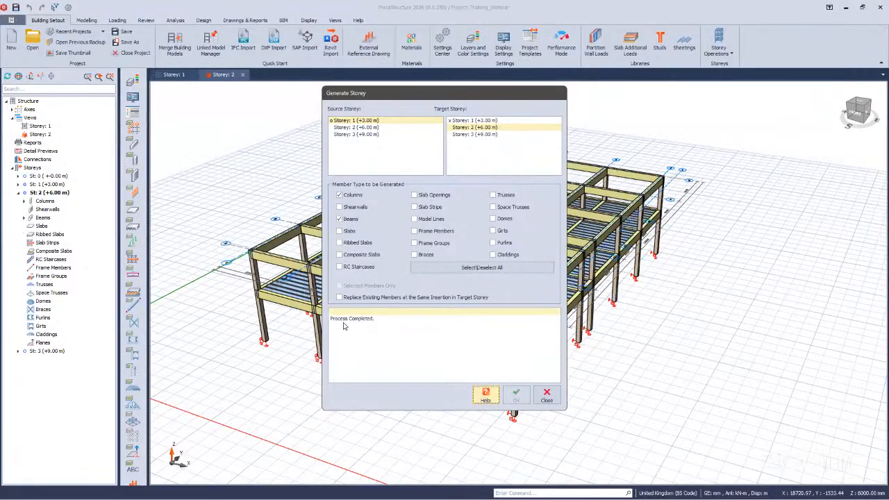
click(548, 399)
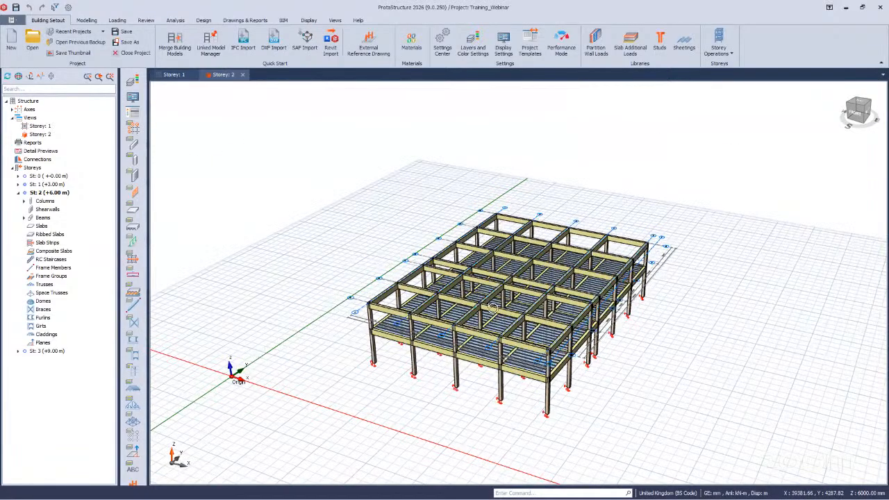
- Review the two-storey frame in 3D and make storey 2 the active storey in the plan view
scroll(490, 312, up, 5)
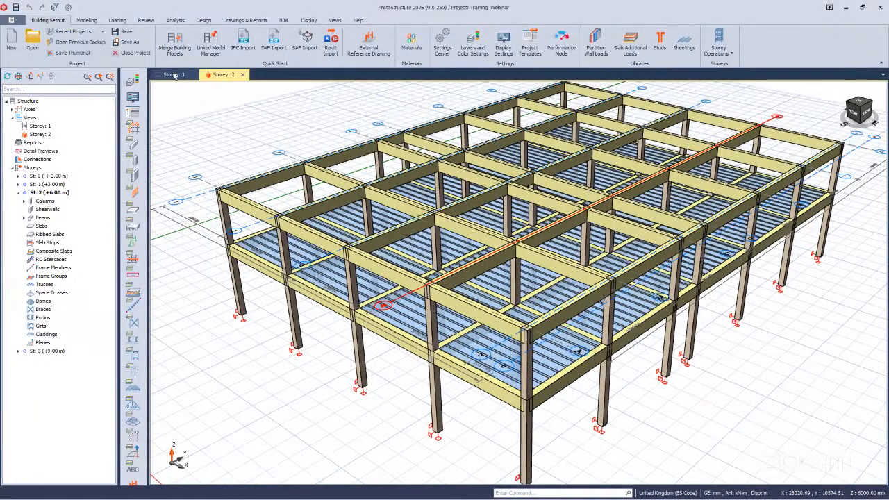
click(174, 75)
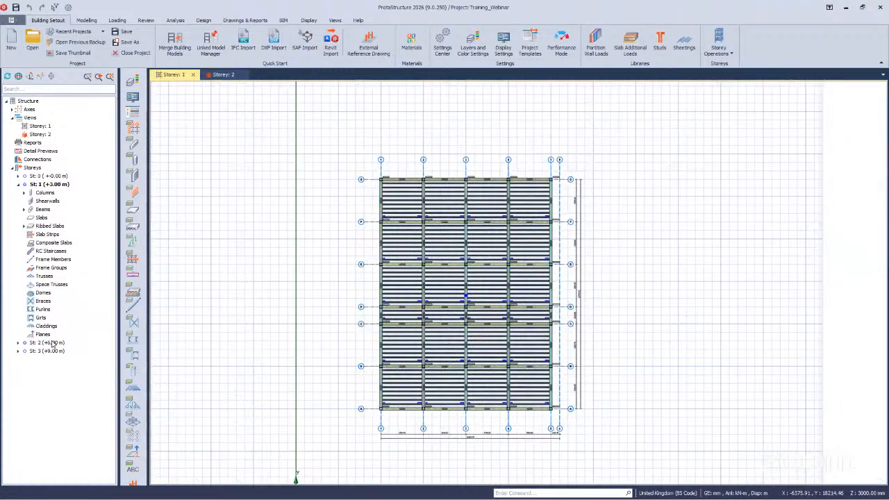
click(52, 343)
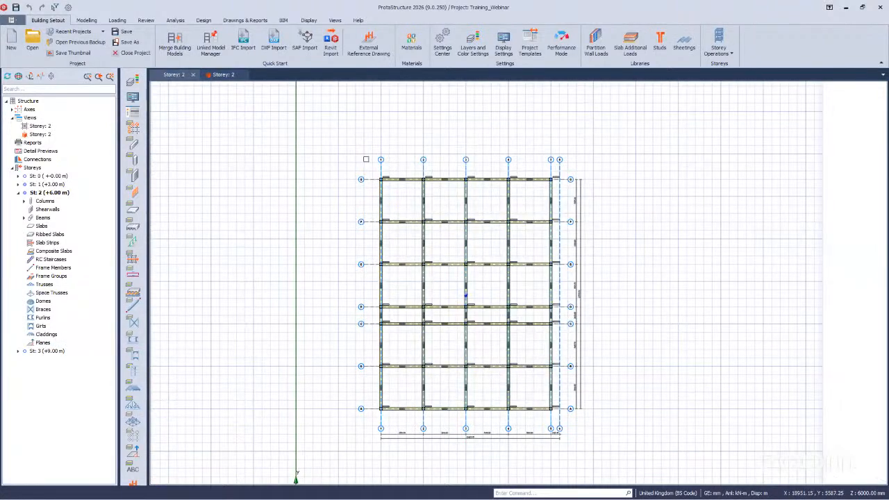
scroll(486, 334, up, 1)
scroll(446, 291, up, 1)
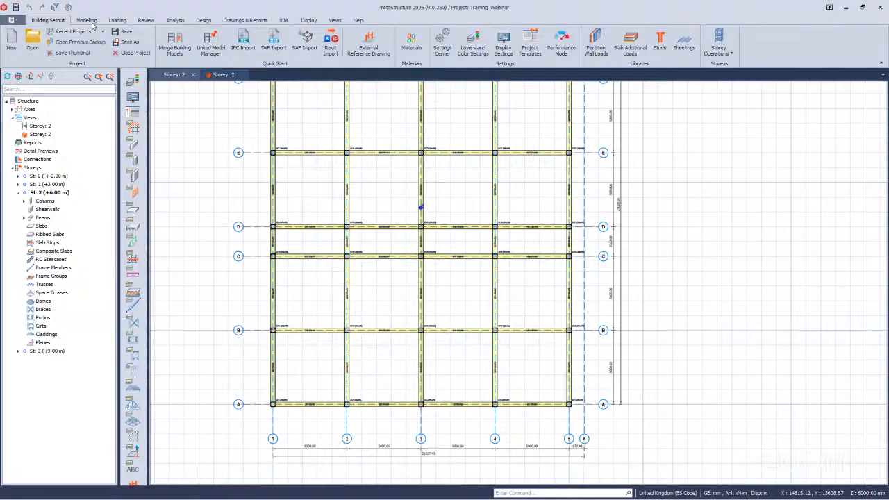
- Insert a Grillage type ribbed slab in the storey 2 corner beam region between axes 1-2 and A-B
click(87, 20)
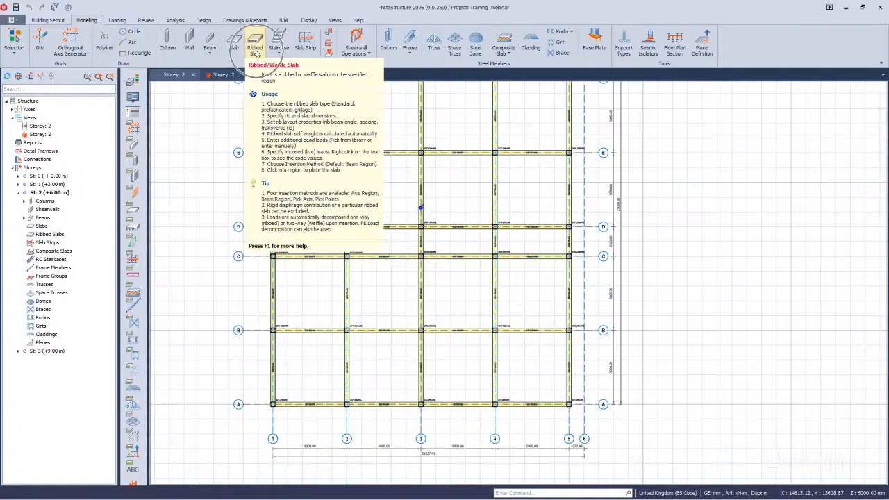
click(256, 50)
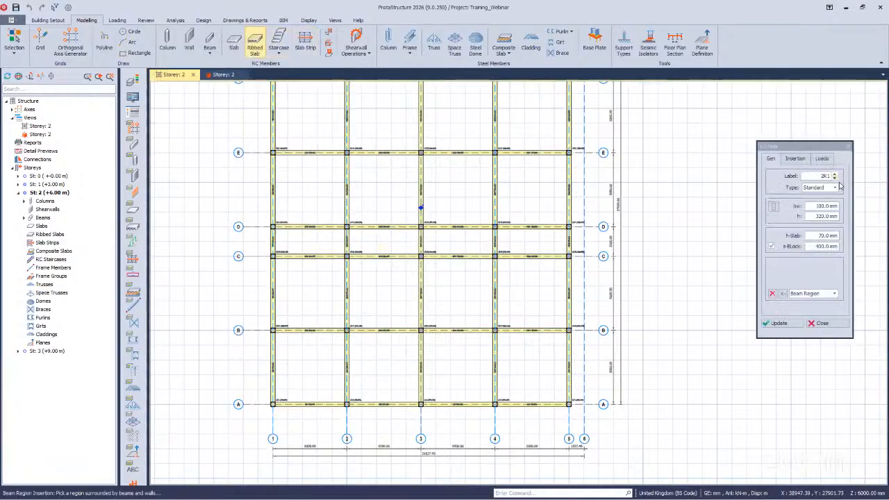
click(836, 187)
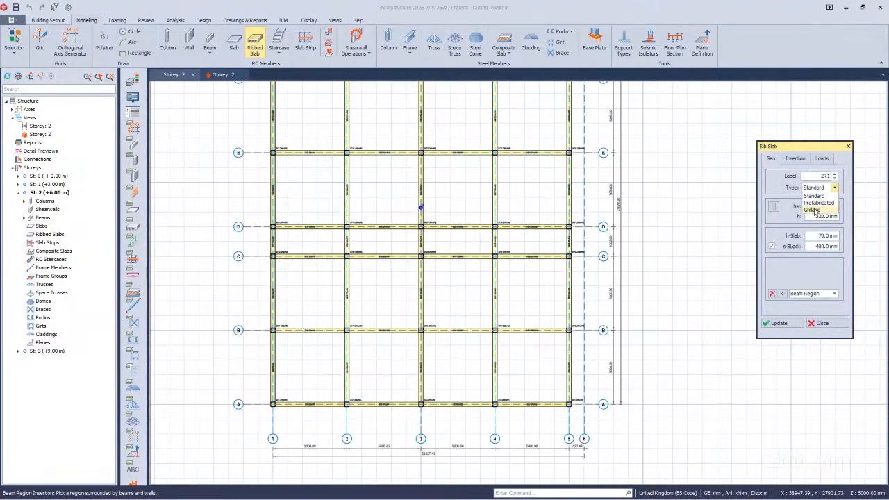
click(813, 209)
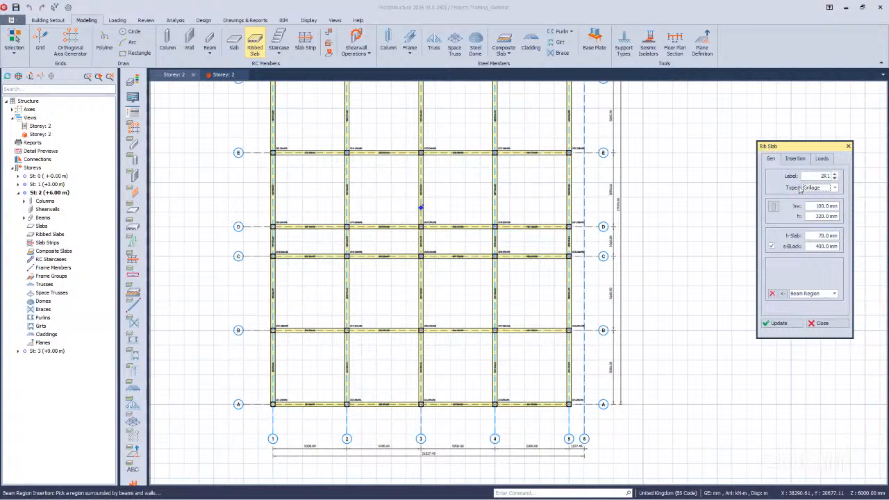
click(817, 236)
click(326, 350)
scroll(319, 288, up, 2)
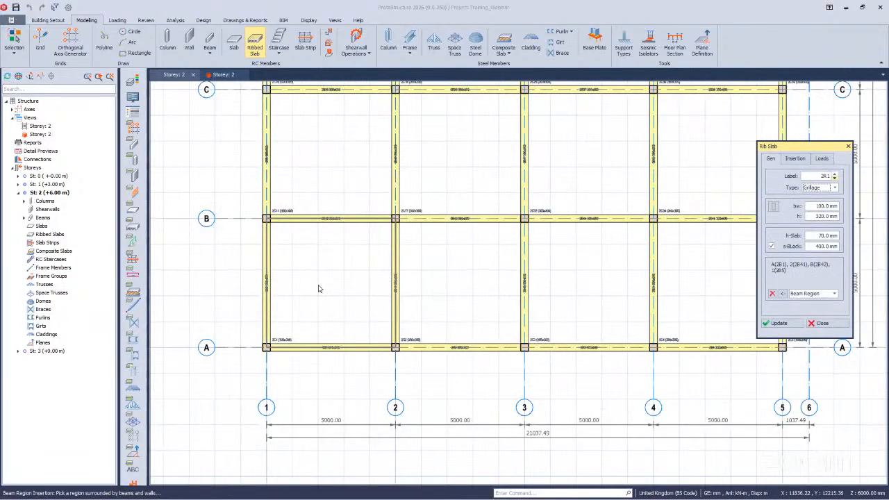
click(270, 337)
scroll(265, 335, up, 3)
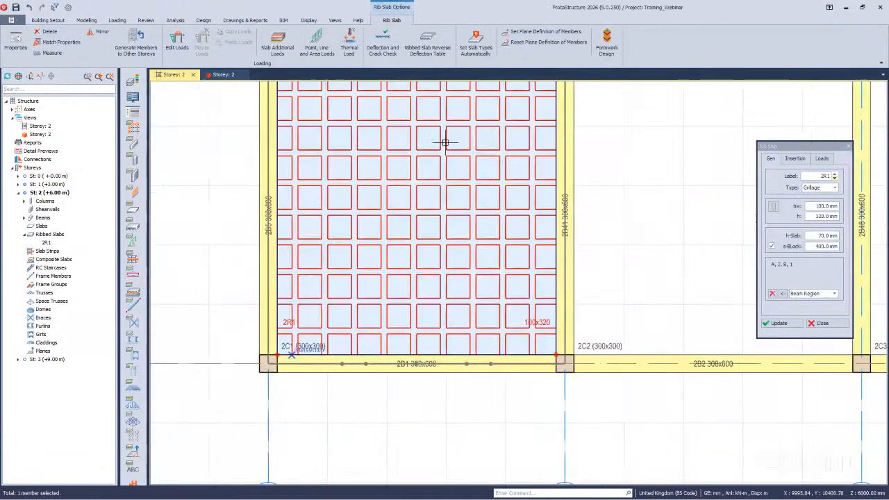
- Compare the rib layout of the storey 2 grillage slab with the storey 1 ribbed slab in the same corner bay in plan
scroll(317, 342, down, 1)
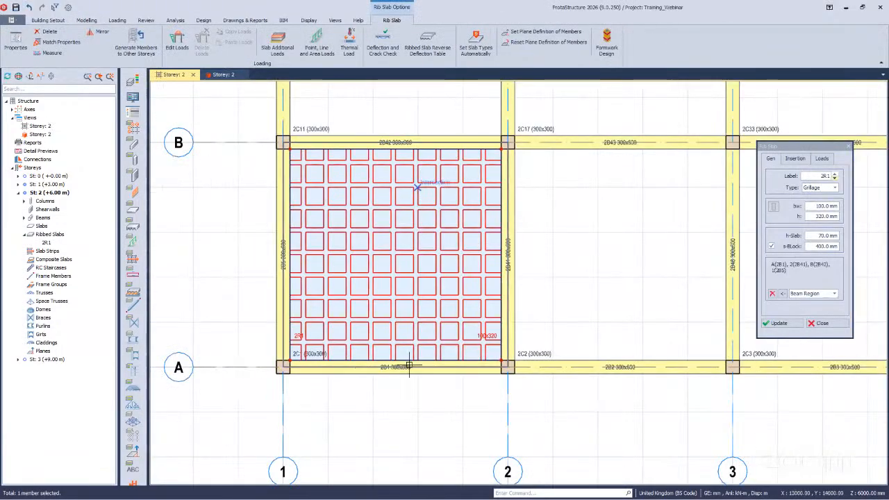
scroll(381, 364, up, 1)
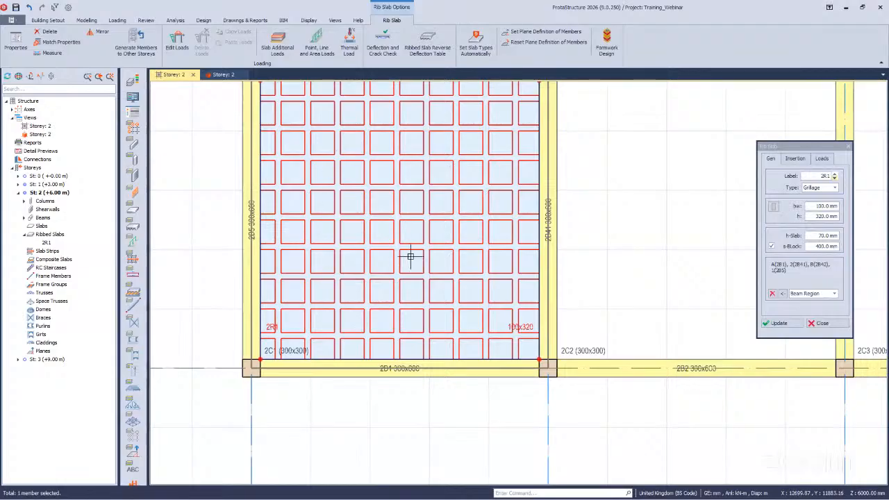
scroll(417, 246, down, 1)
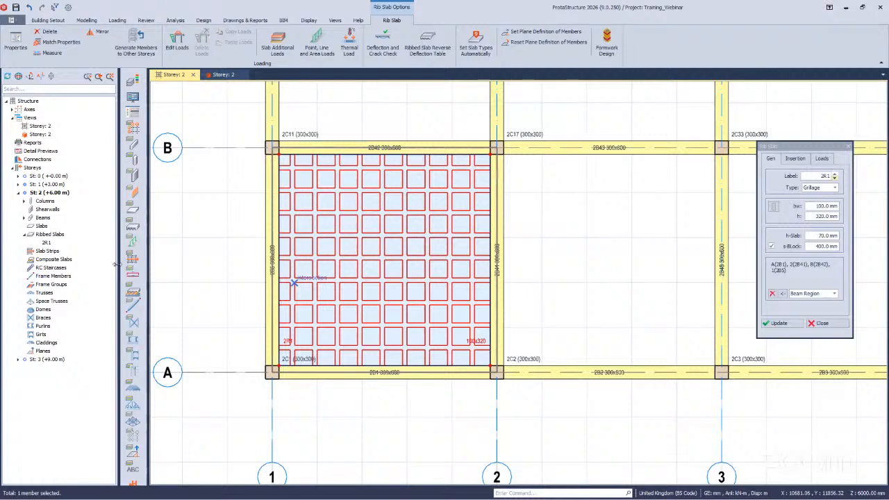
click(46, 184)
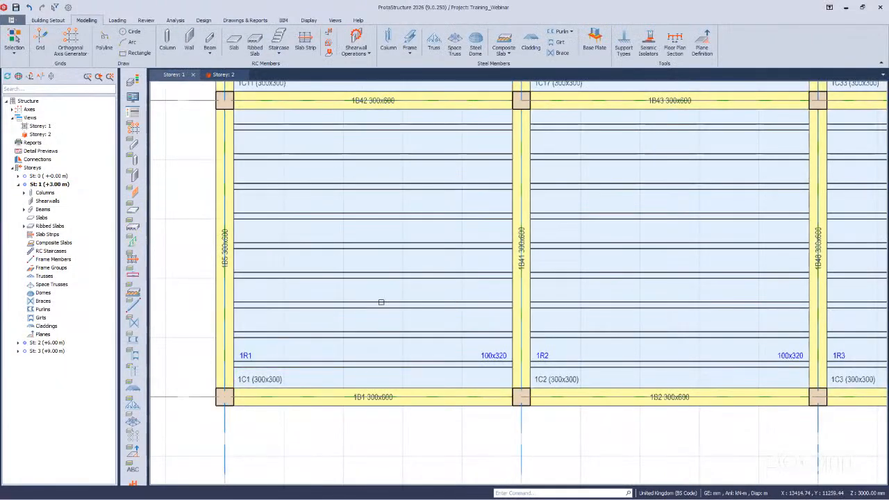
click(327, 275)
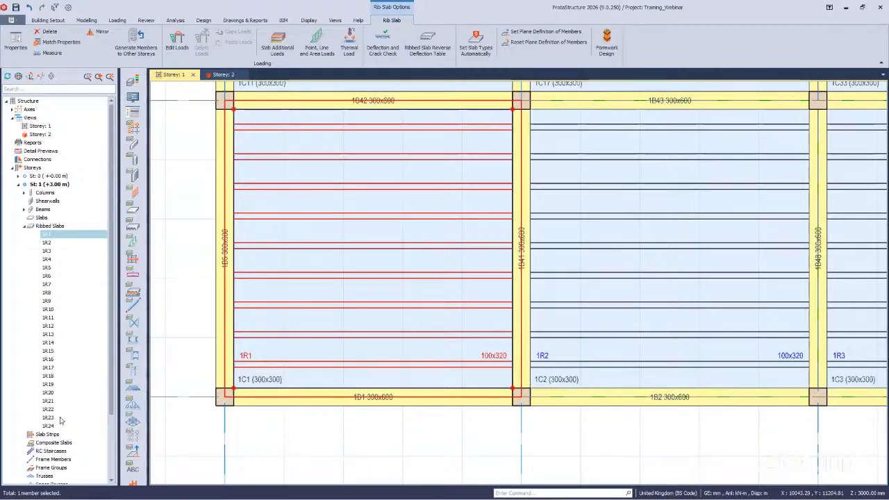
click(18, 184)
double_click(48, 193)
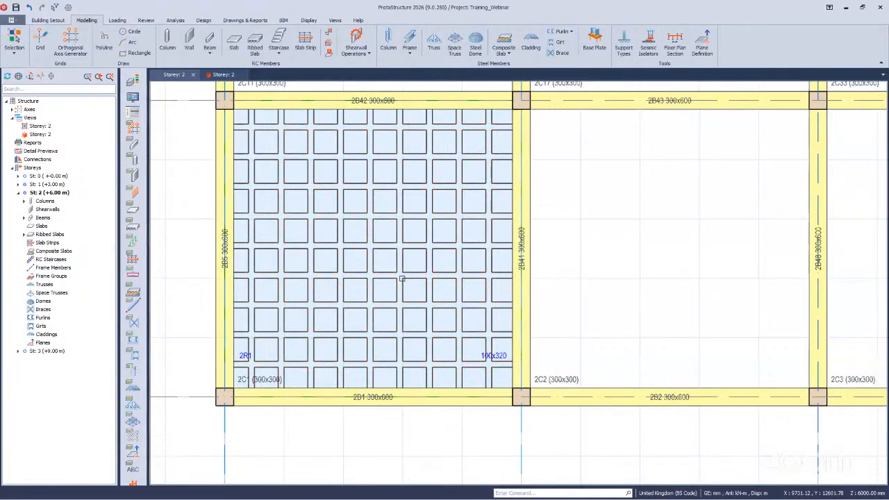
scroll(331, 293, up, 1)
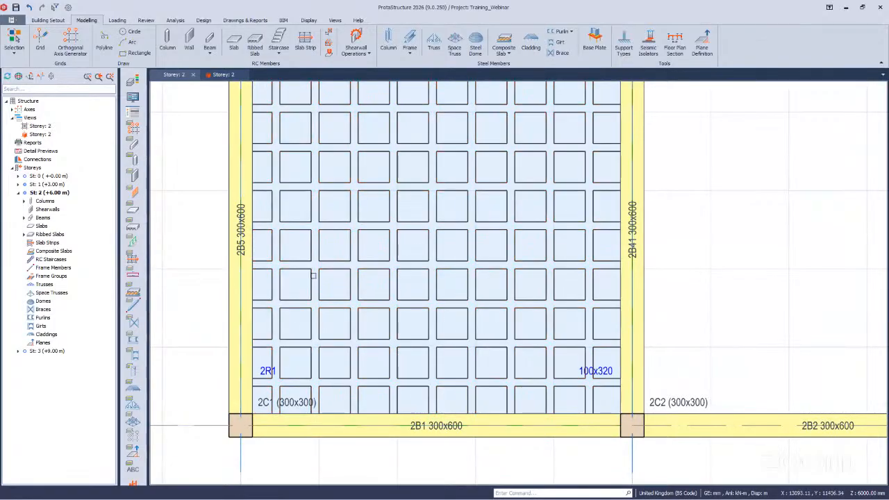
scroll(330, 329, down, 1)
scroll(379, 243, down, 1)
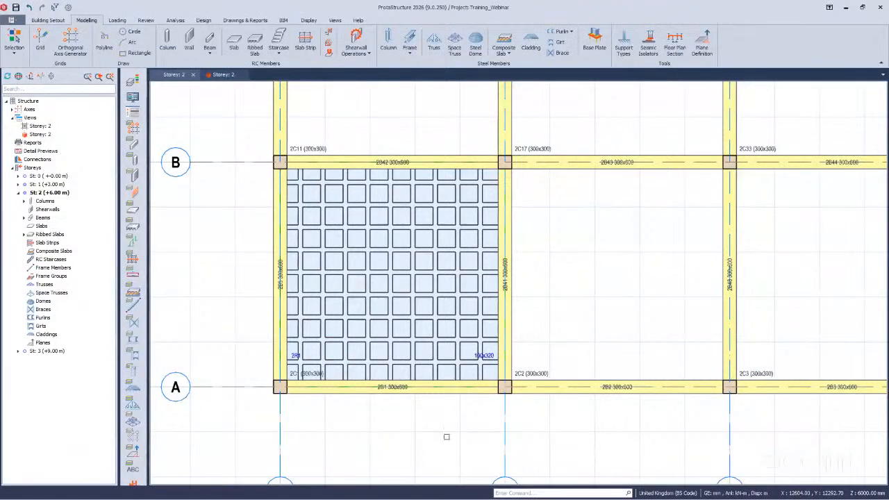
- Set the block size (s-Block) of the storey 2 corner grillage slab to 600 mm and update the slab
double_click(390, 290)
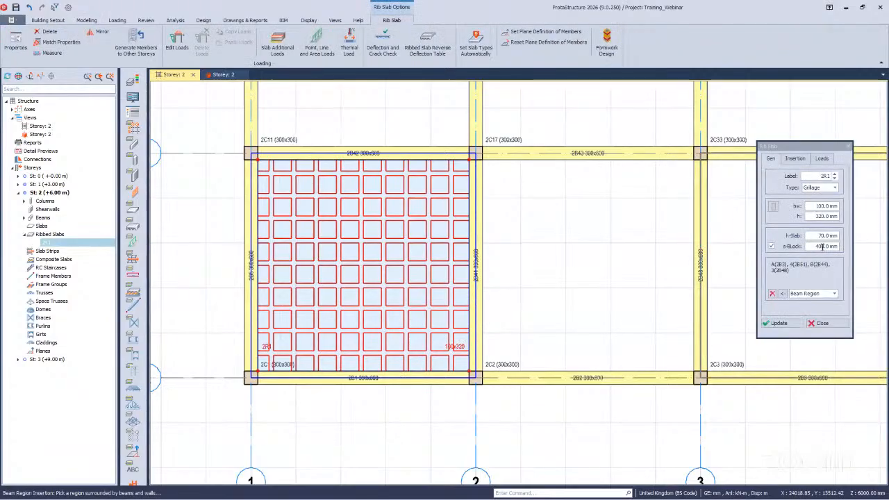
double_click(825, 246)
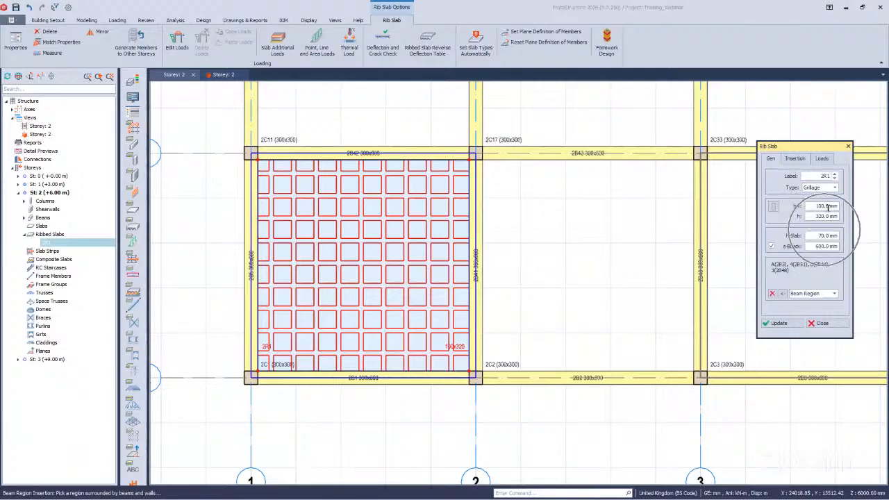
click(813, 246)
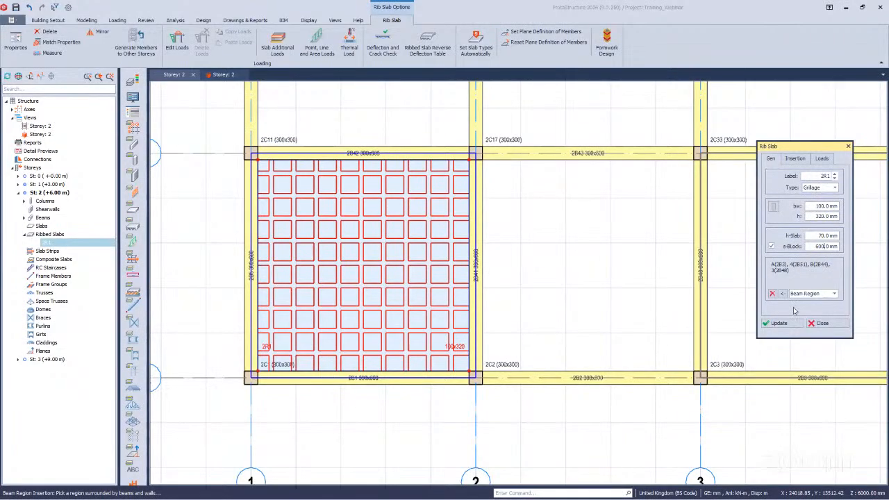
click(779, 323)
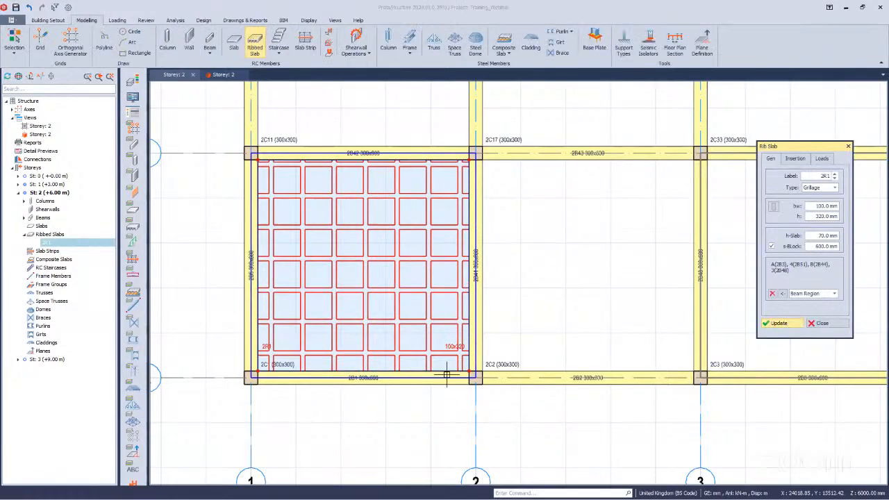
scroll(427, 377, up, 2)
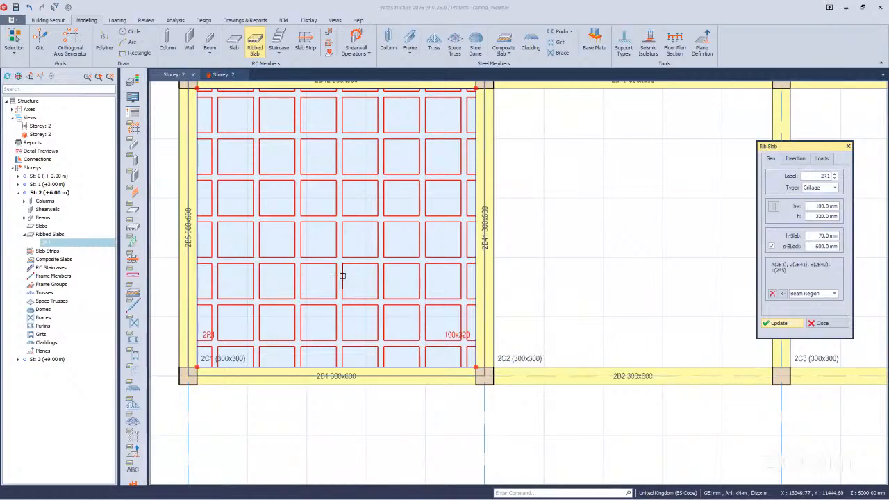
- Review the rib insertion and load settings of the storey 2 grillage slab
click(796, 158)
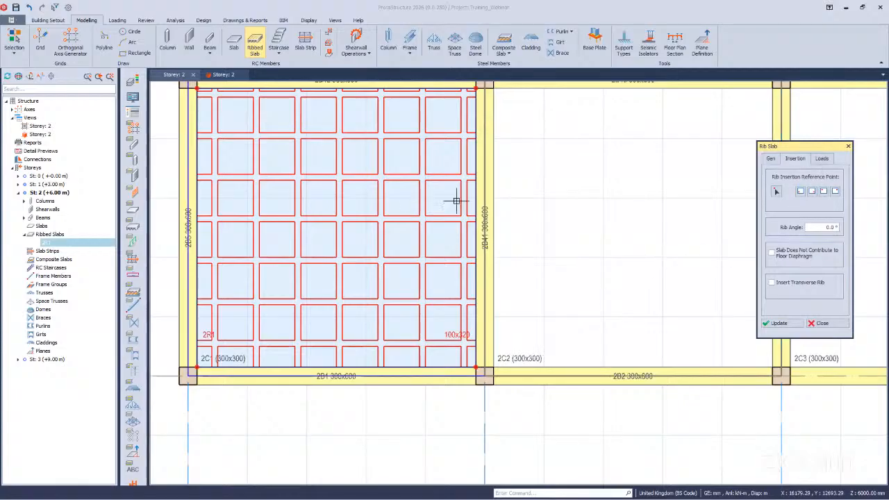
click(822, 159)
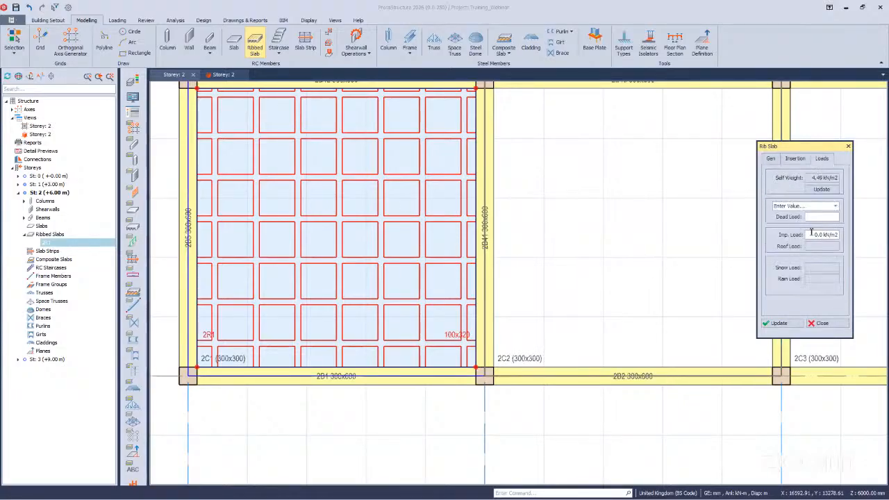
click(771, 158)
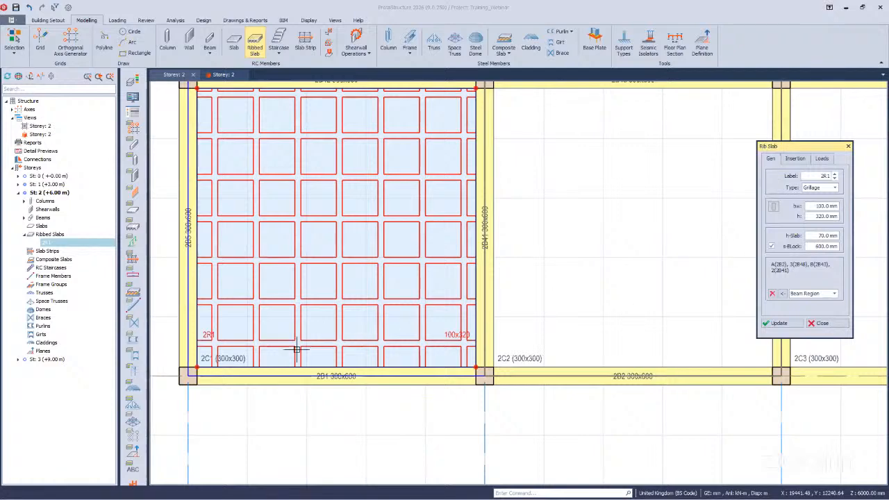
- Insert matching Grillage ribbed slabs in the three remaining storey 2 bays between axes A and B, from axis 2 to axis 5
scroll(341, 341, down, 5)
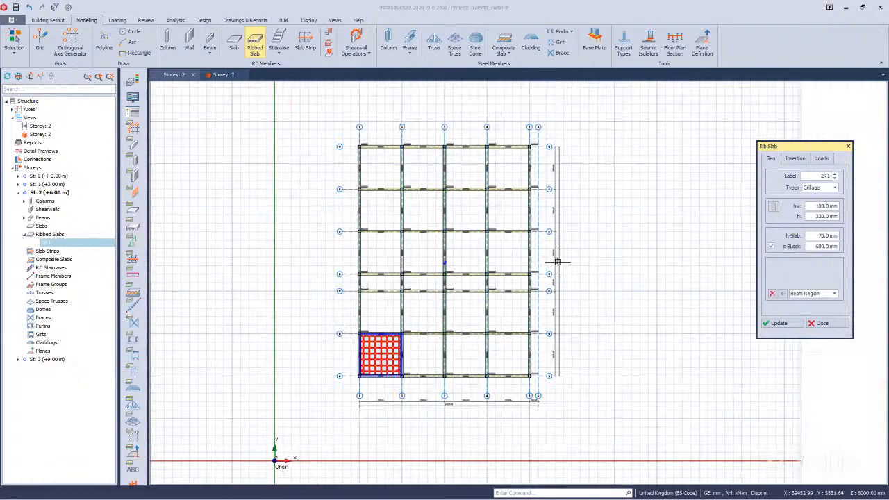
scroll(480, 401, down, 3)
click(462, 353)
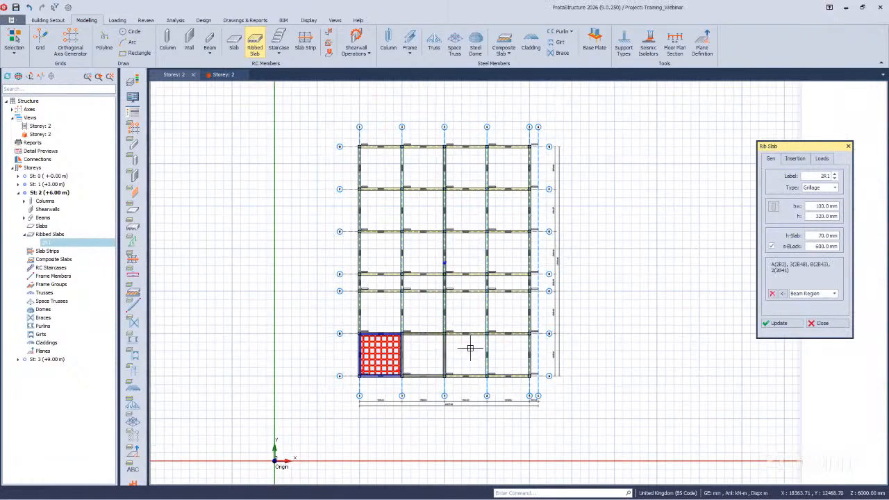
click(464, 373)
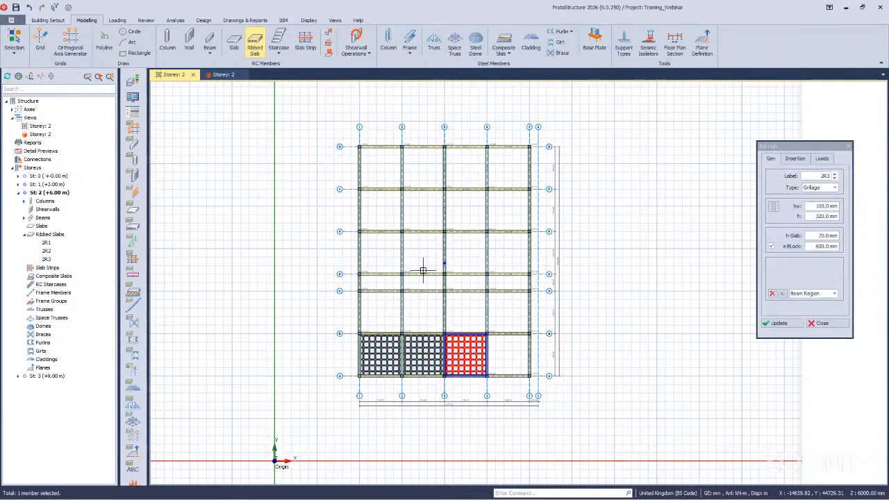
click(508, 356)
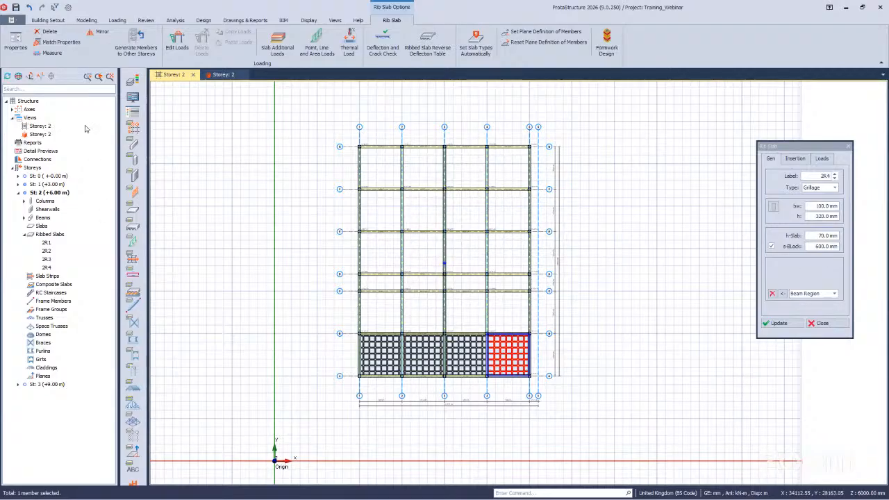
- Fill all remaining storey 2 beam regions beyond axis B with the same grillage slabs and finish the ribbed slab insertion
click(86, 20)
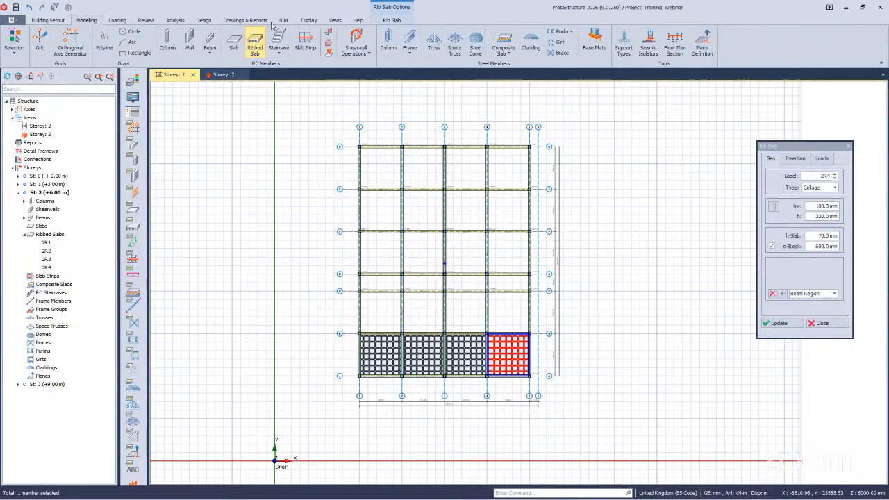
click(329, 45)
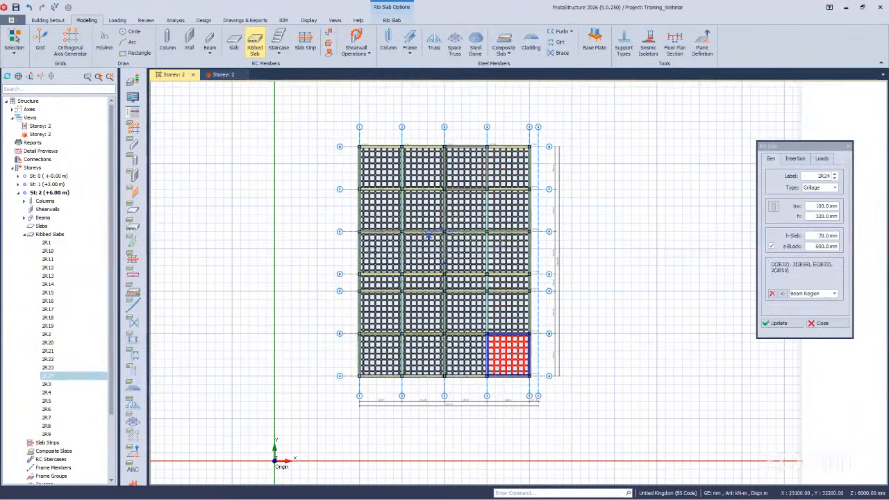
click(819, 323)
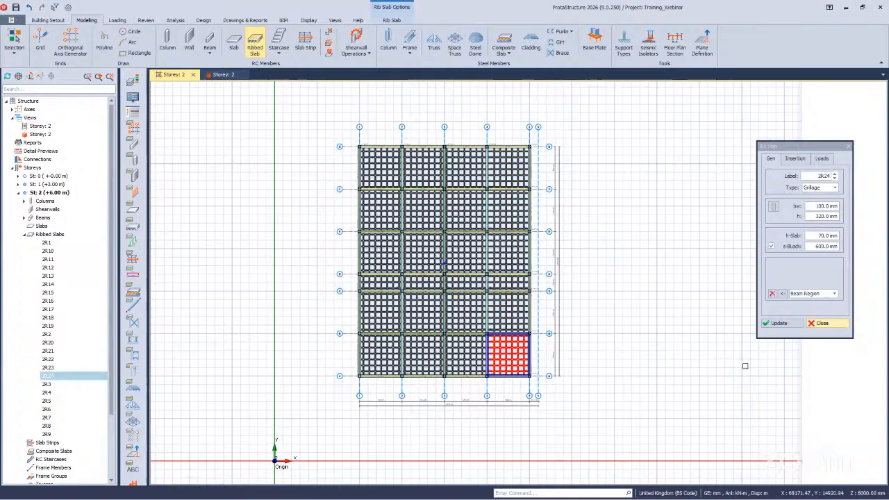
click(677, 330)
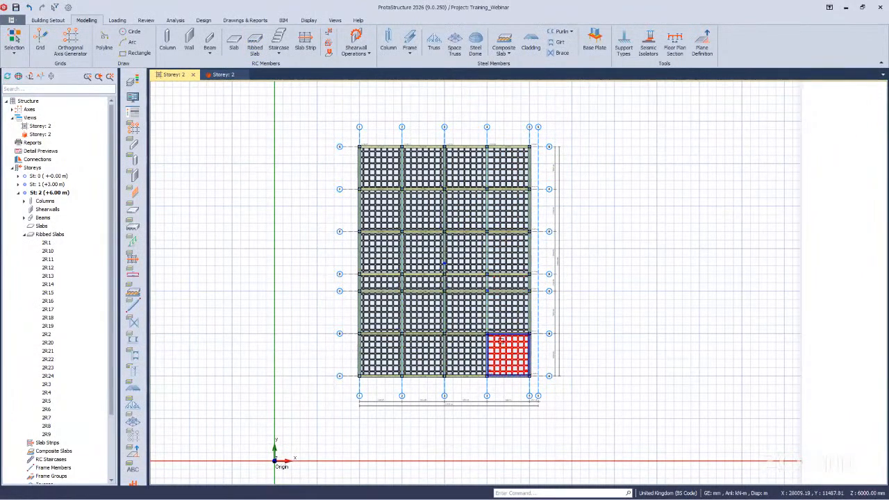
- Examine the grillage rib layout in the storey 2 bays around axes A and B in plan
scroll(459, 359, up, 5)
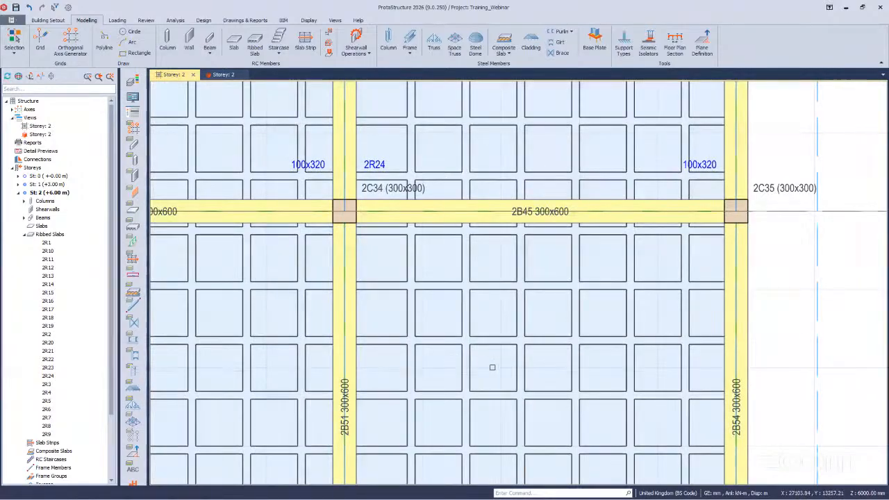
scroll(490, 368, down, 2)
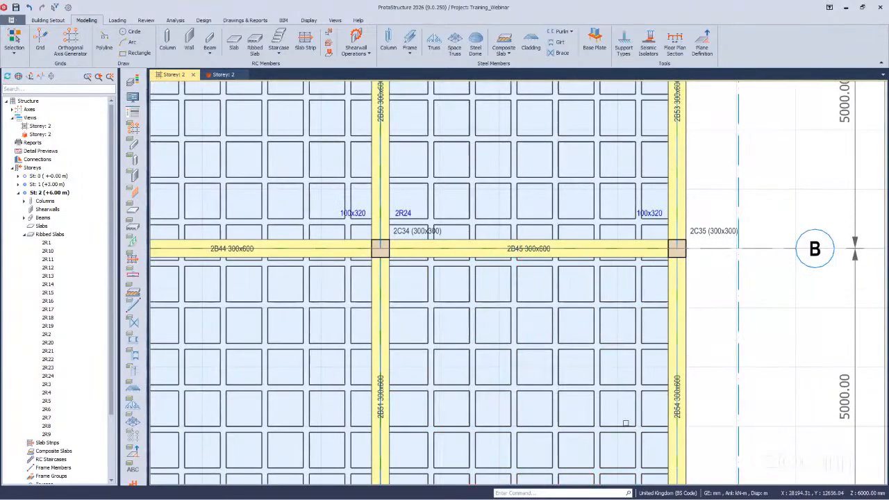
scroll(644, 251, down, 3)
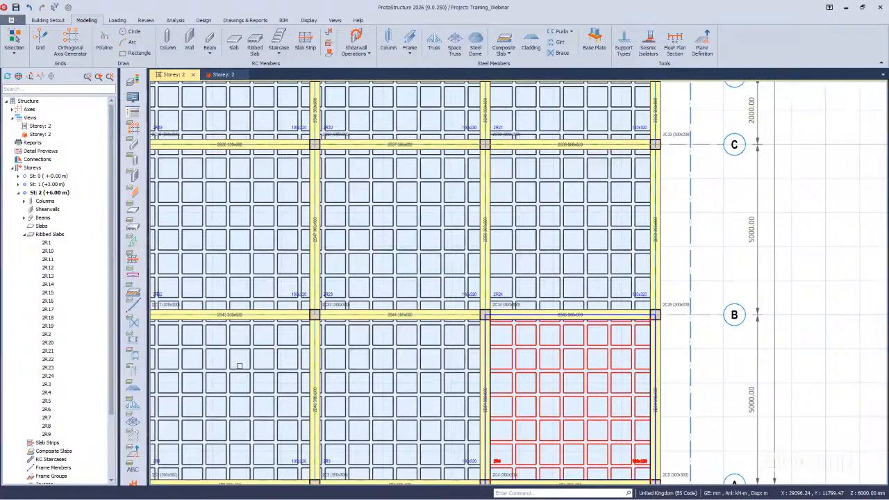
scroll(268, 365, down, 1)
scroll(316, 300, up, 3)
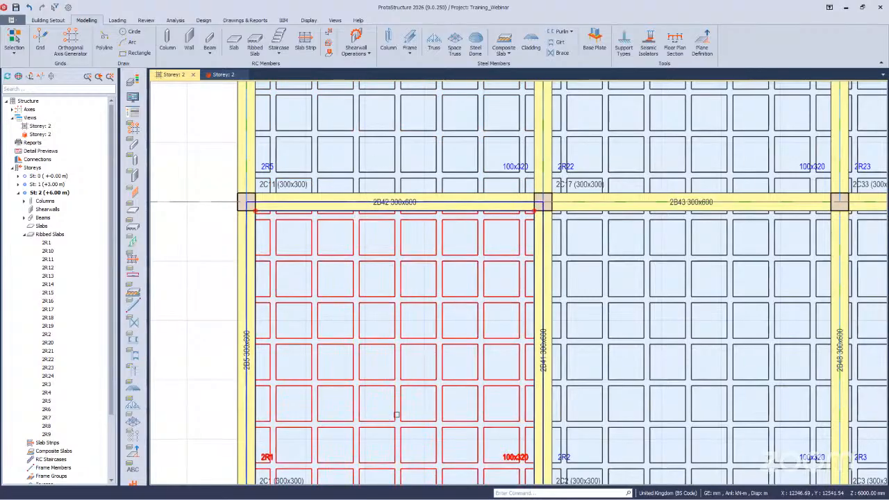
scroll(269, 358, down, 1)
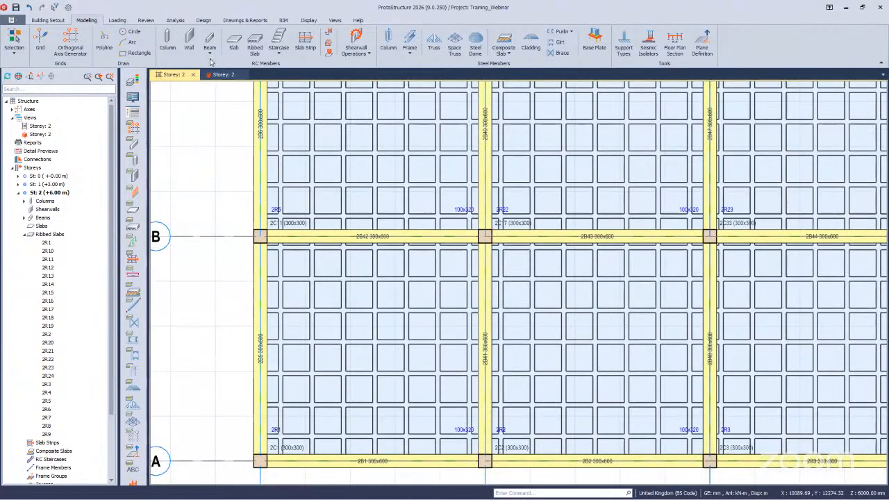
- Inspect the two-storey model in 3D from several angles, comparing the storey 1 ribbed slabs with the storey 2 grillage slabs
middle_click(222, 82)
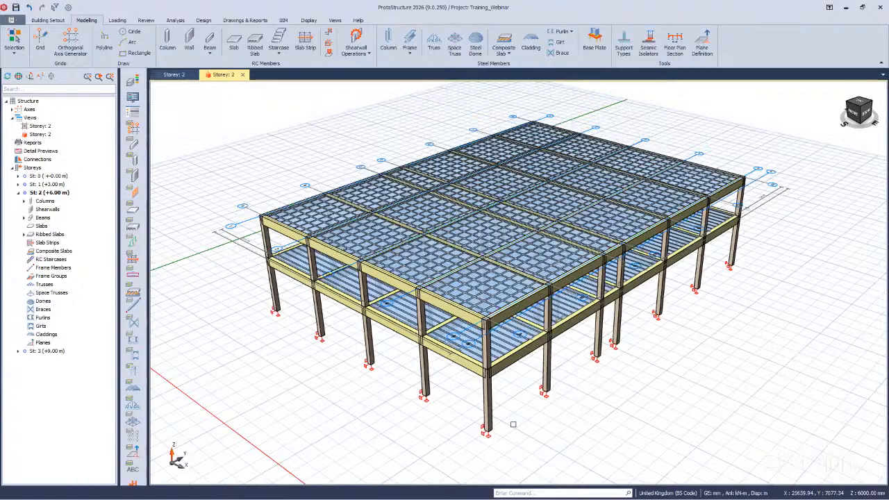
scroll(513, 424, up, 2)
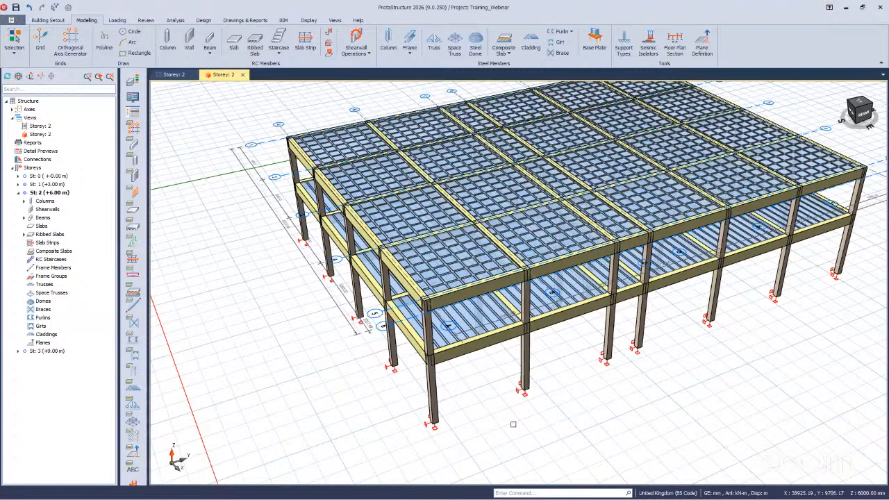
mouse_move(614, 251)
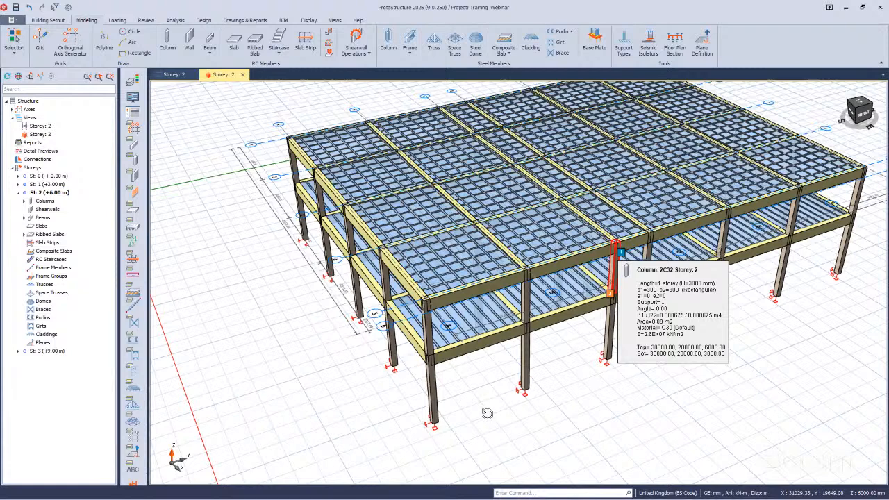
key(Home)
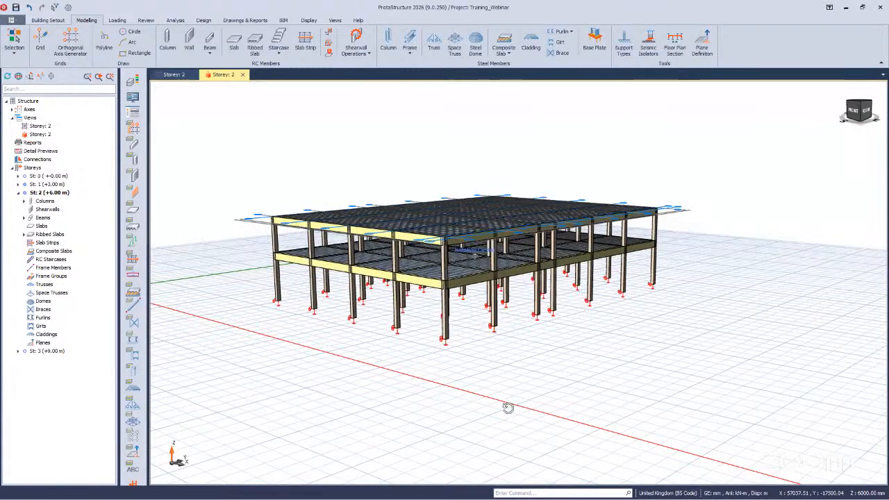
key(Right)
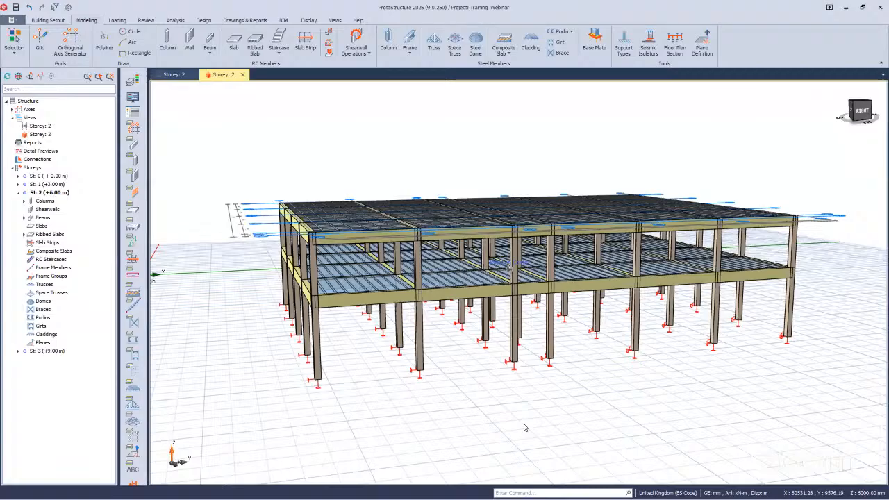
key(Home)
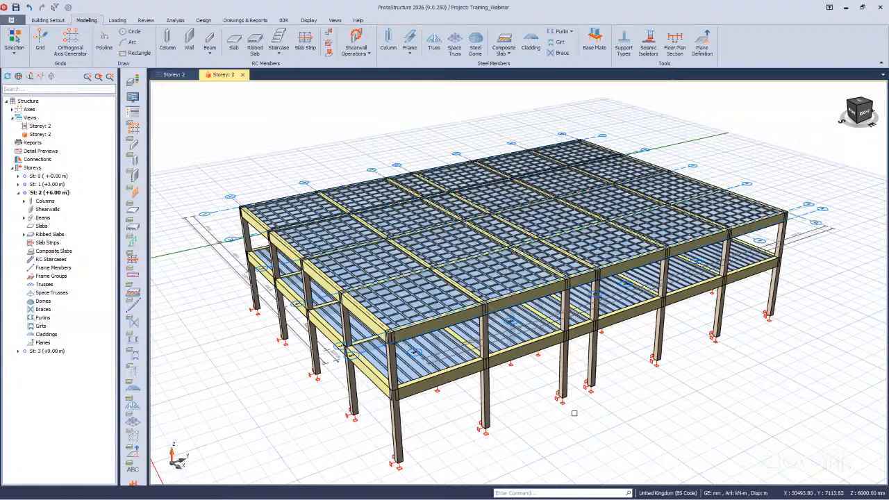
scroll(596, 409, up, 1)
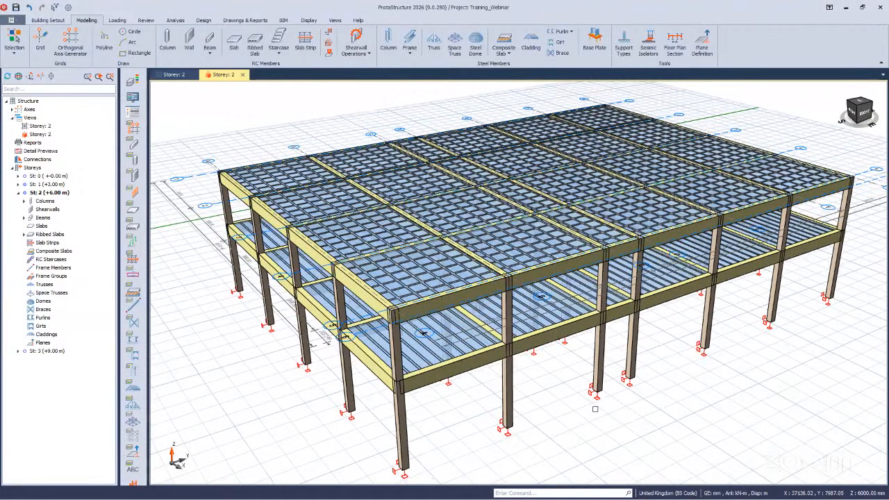
scroll(605, 408, up, 1)
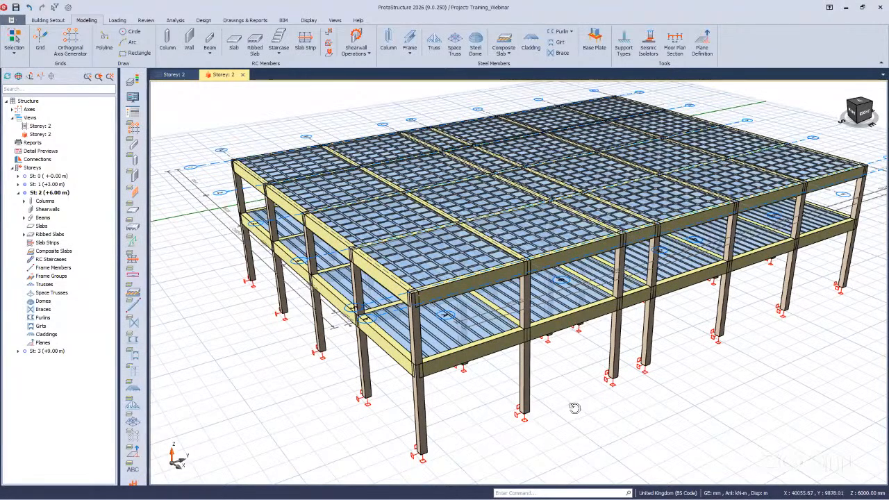
mouse_move(574, 407)
middle_down()
mouse_move(583, 410)
mouse_move(575, 406)
middle_up()
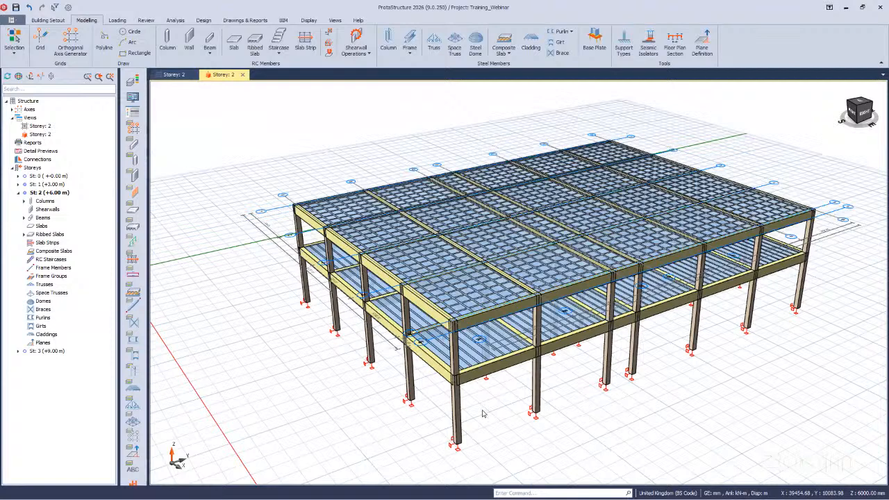
- Generate storey 3 (+9.00 m) from storey 2, copying only the columns and beams
click(130, 274)
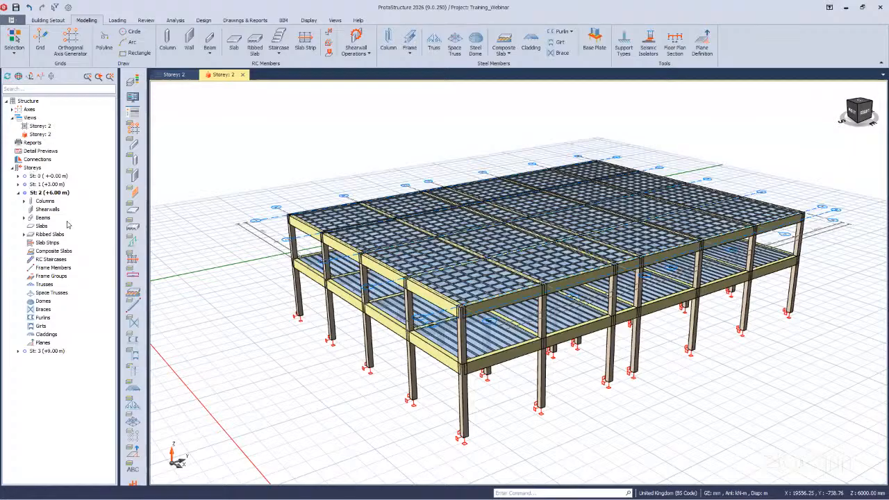
right_click(32, 167)
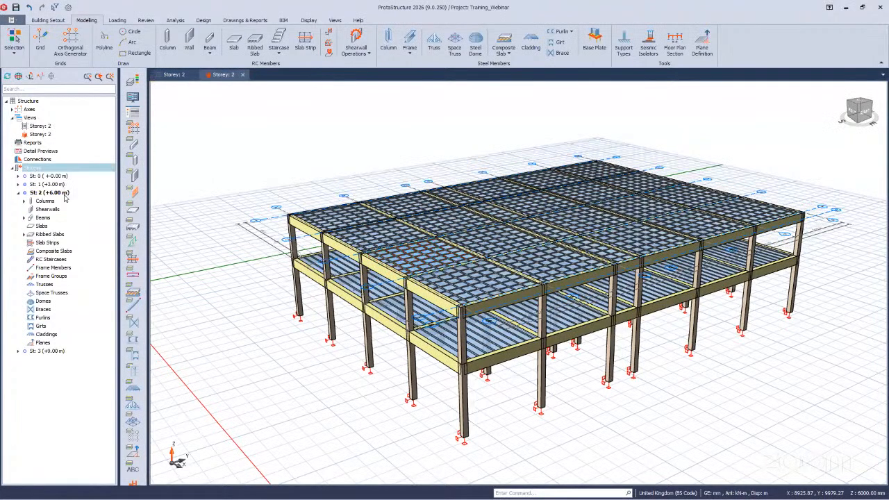
click(69, 209)
click(481, 134)
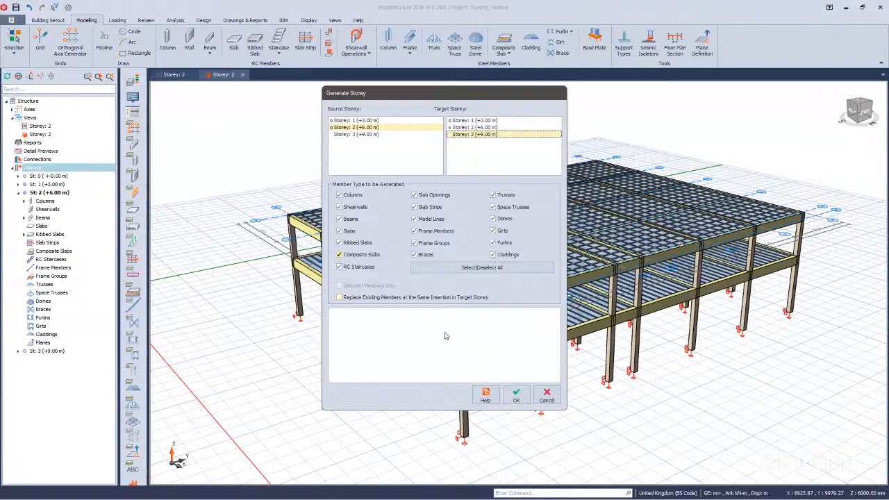
click(482, 268)
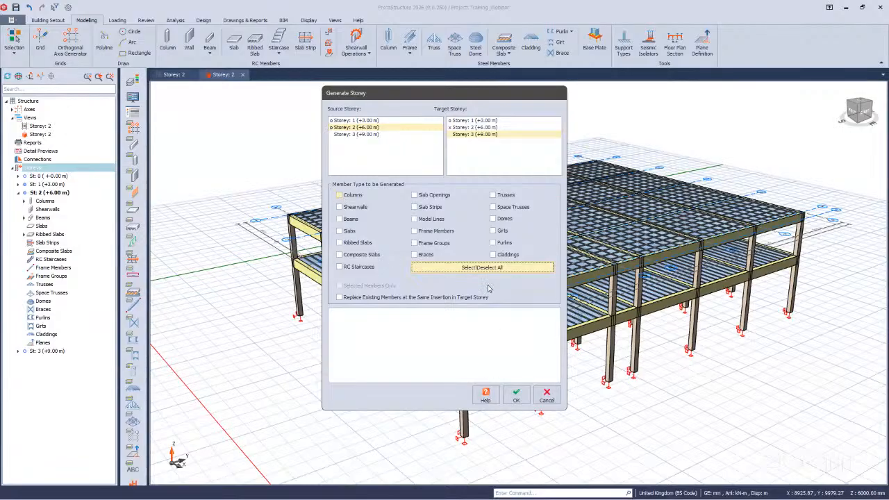
click(339, 219)
click(516, 394)
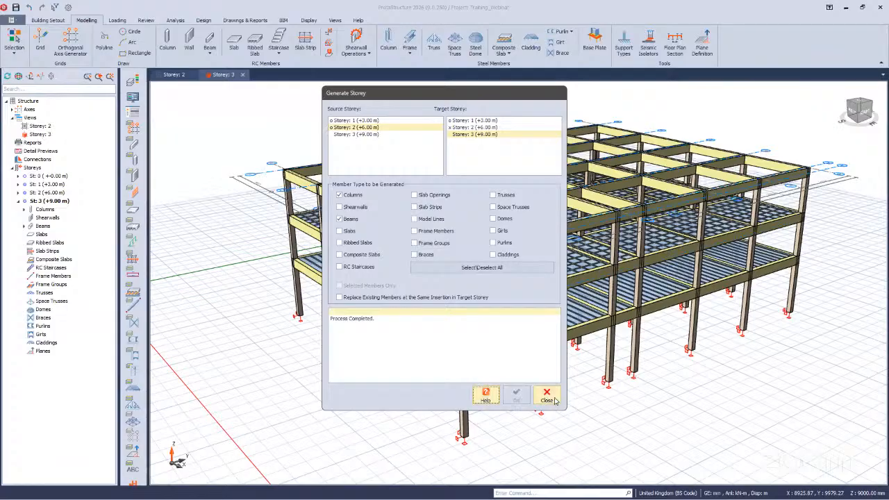
click(547, 396)
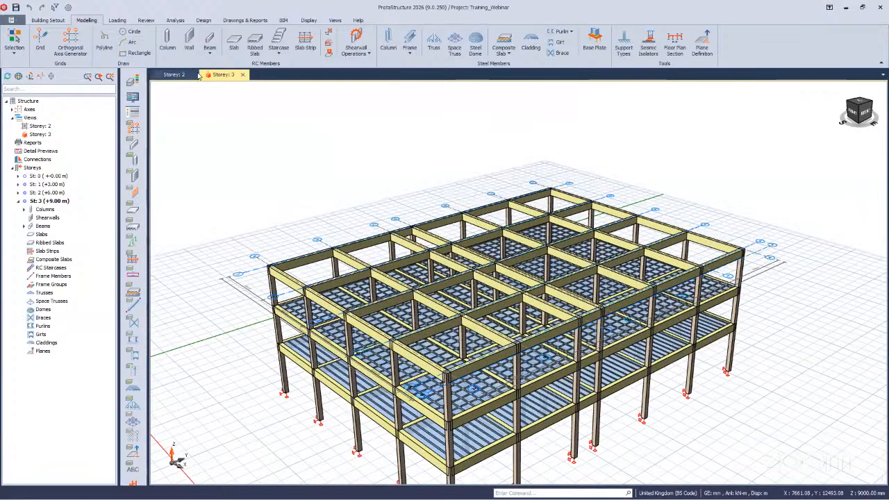
- Insert a 300 mm thick slab in the storey 3 corner beam region between axes 4-5 and A-B
click(197, 75)
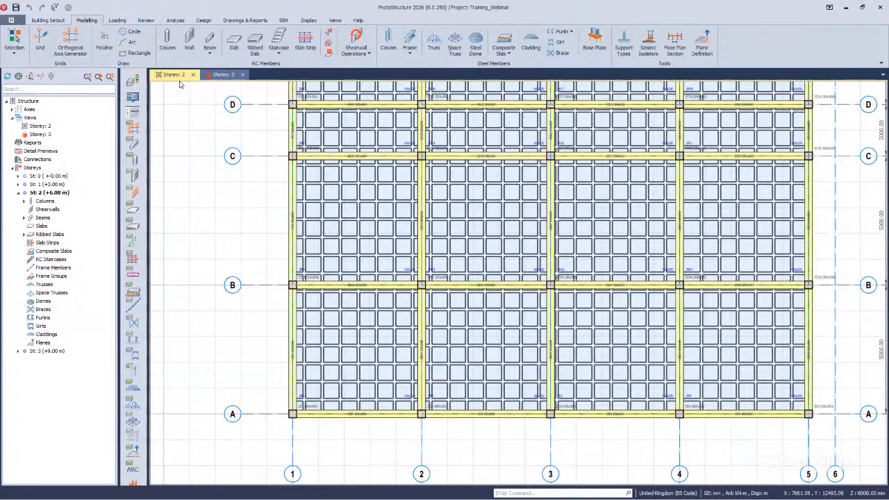
click(220, 75)
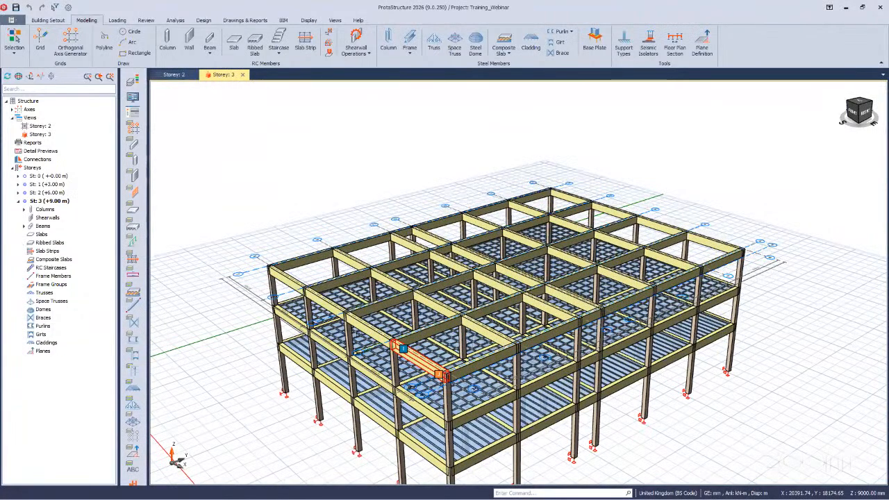
scroll(556, 382, up, 2)
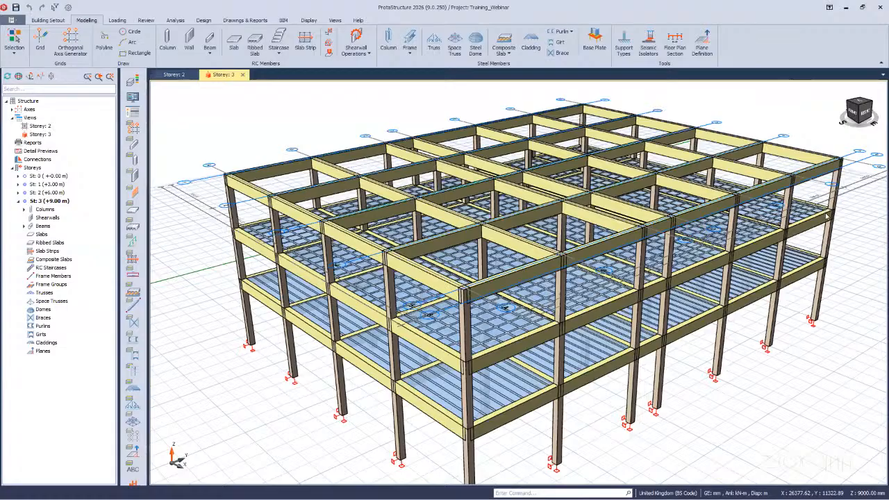
middle_drag(864, 302, 849, 323)
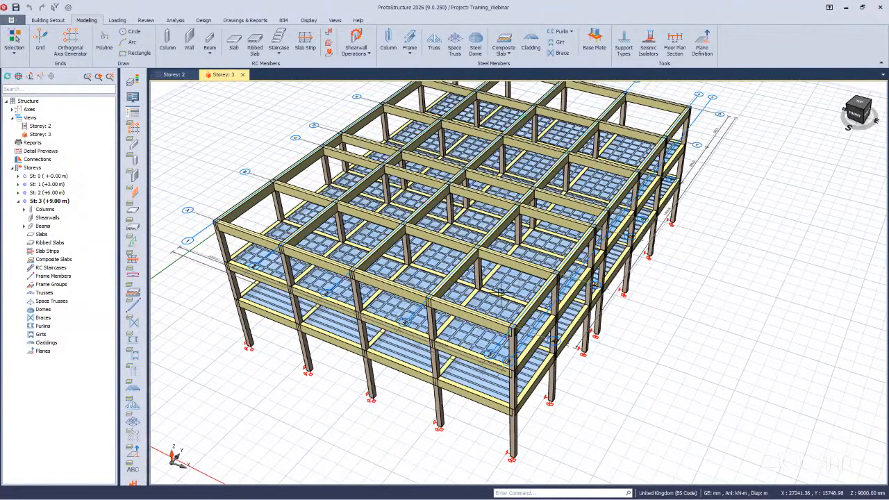
key(s)
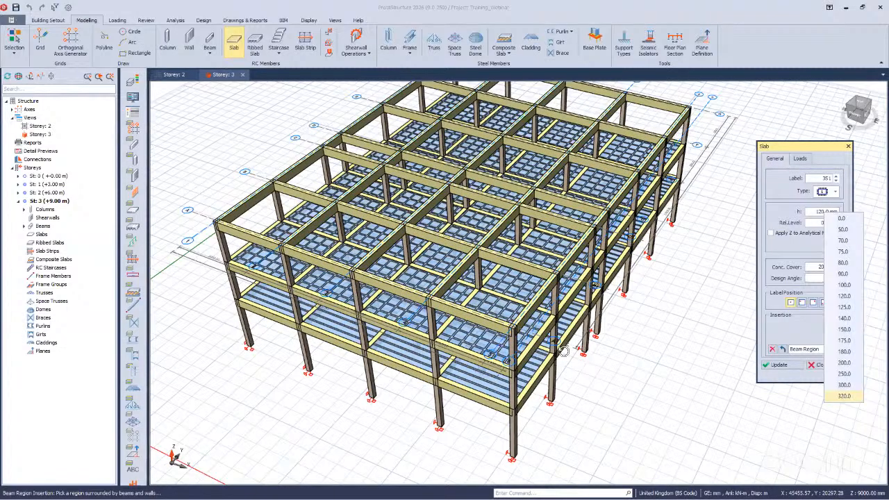
click(444, 225)
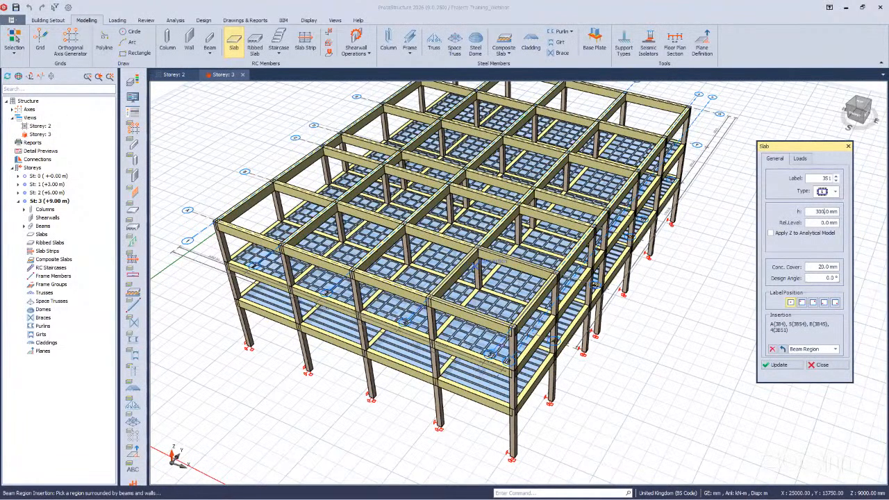
click(540, 234)
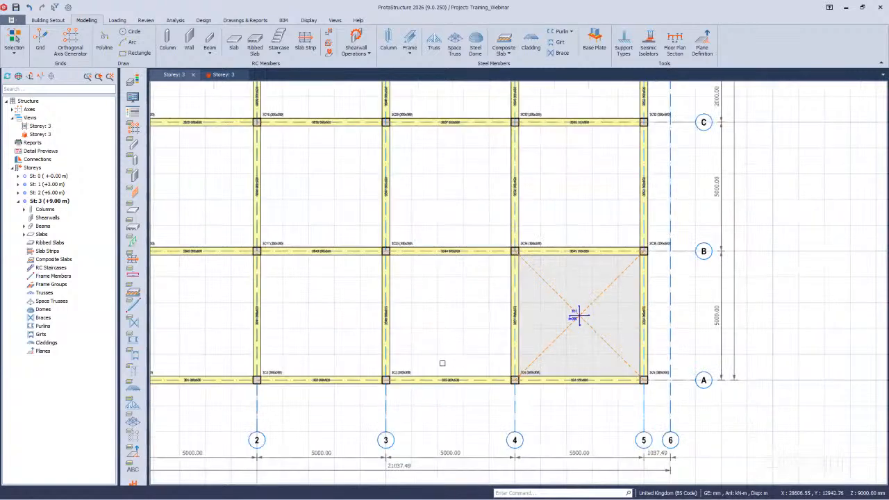
- Insert 300 mm slabs in all remaining storey 3 beam regions and show the completed floor in 3D
scroll(443, 363, down, 2)
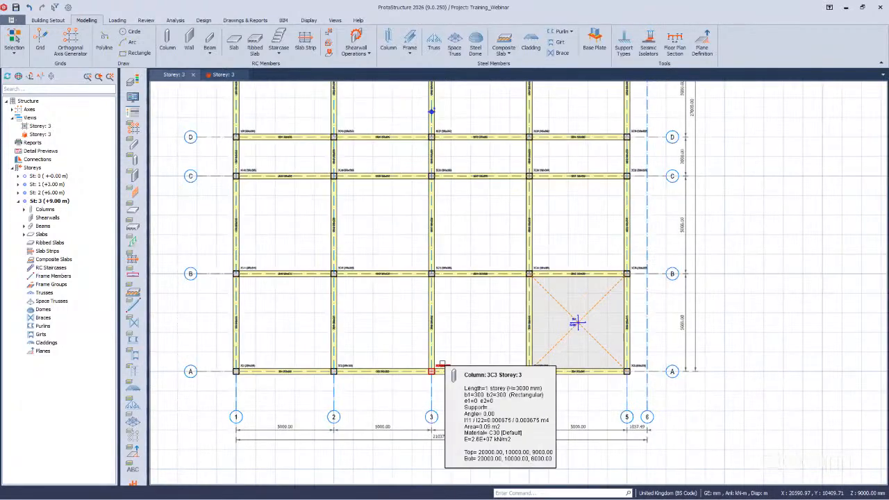
scroll(441, 327, down, 1)
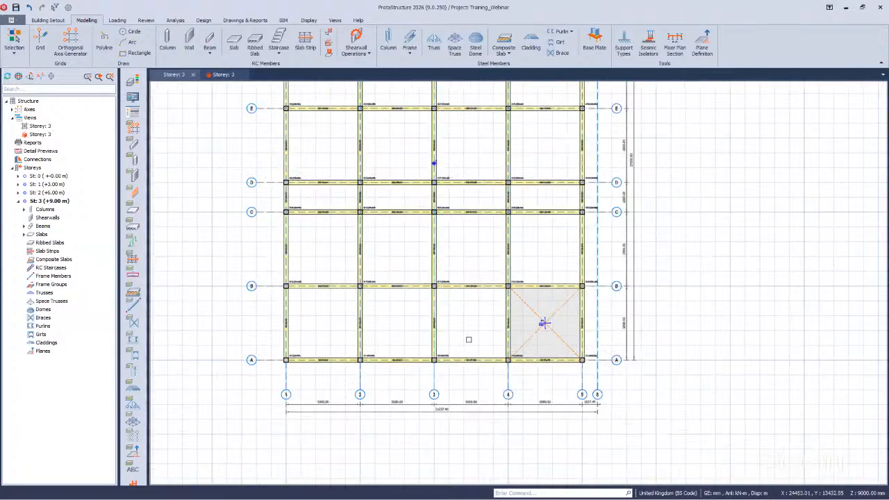
scroll(484, 338, down, 2)
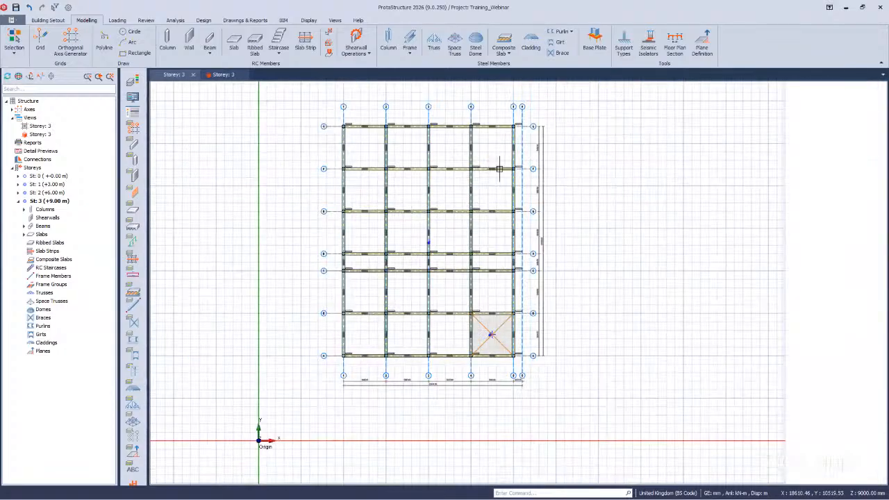
click(491, 334)
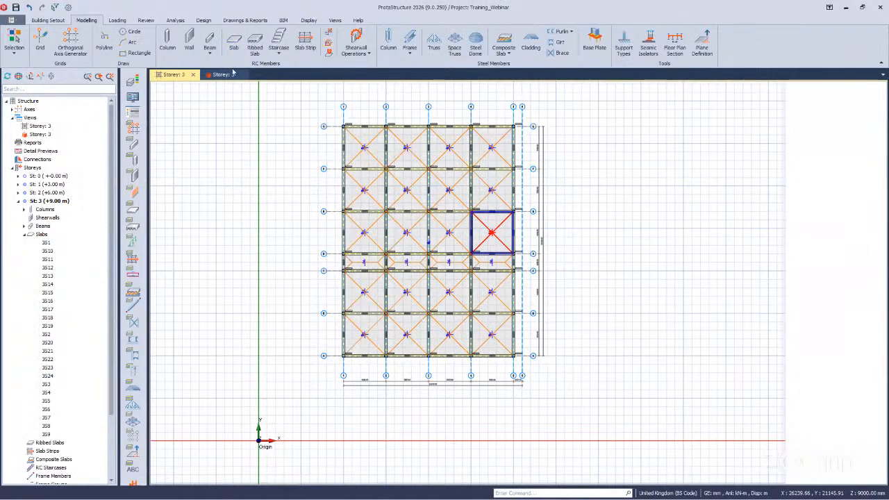
scroll(477, 246, up, 2)
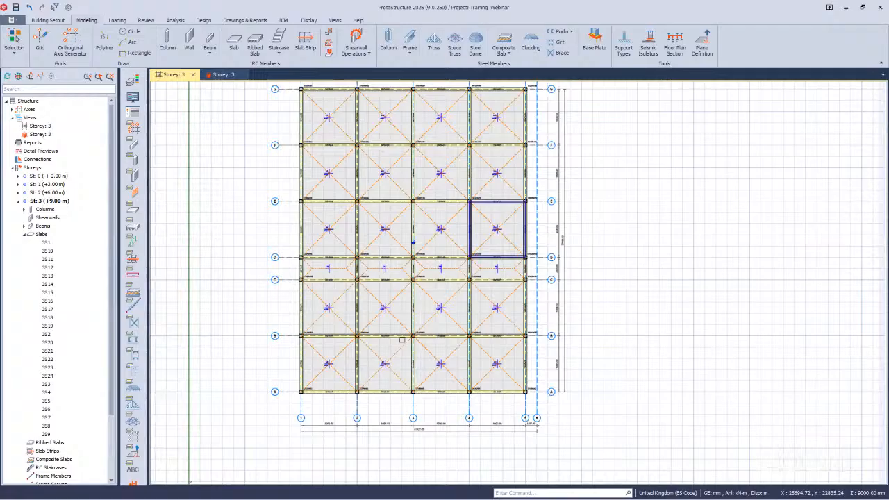
key(ctrl+Tab)
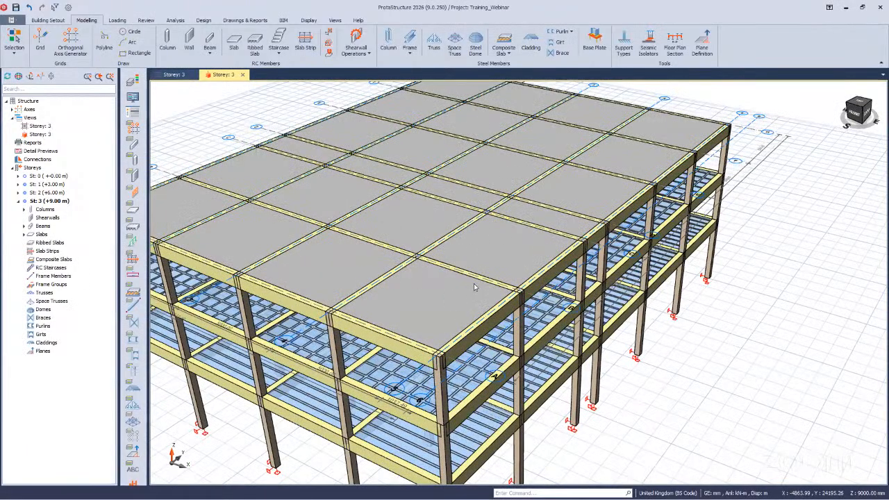
- Delete the storey 3 edge beam on axis 5 between axes E and F in plan
click(397, 213)
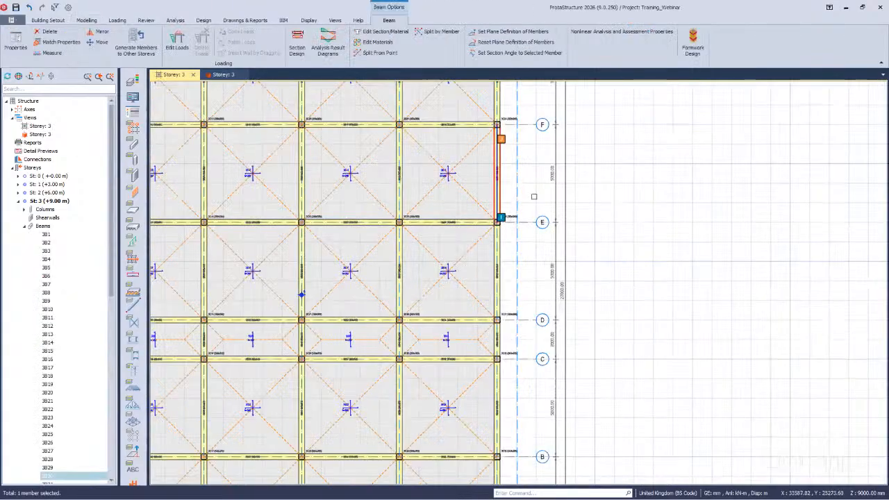
key(Delete)
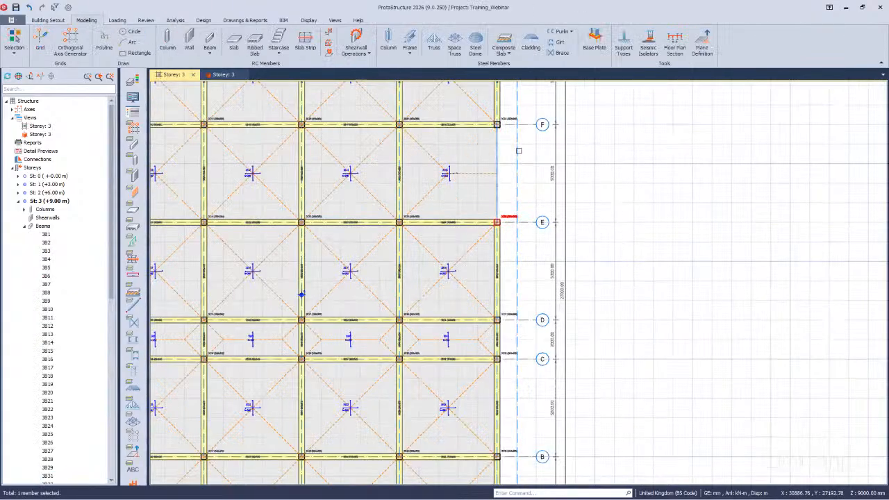
scroll(422, 230, down, 1)
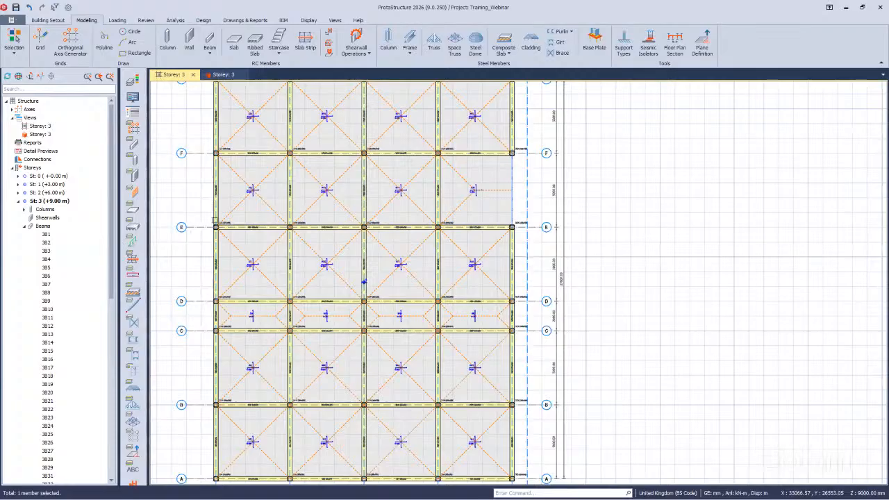
scroll(198, 226, down, 1)
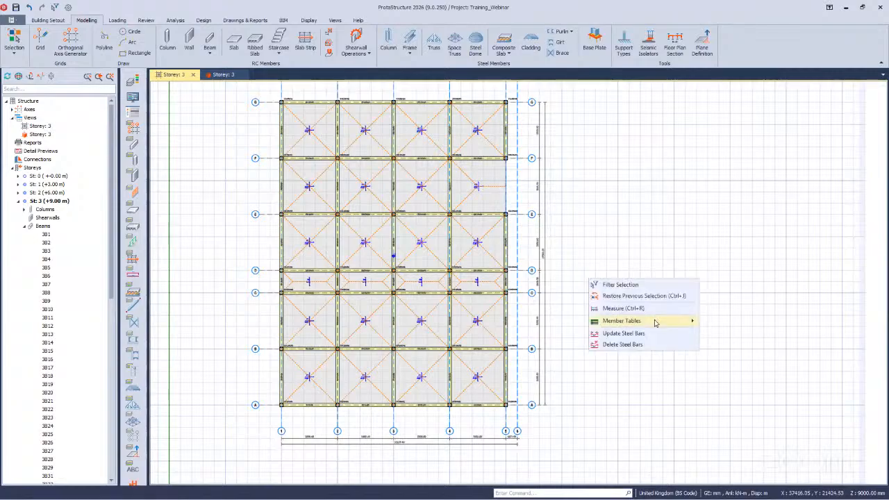
- Review the storey 3 beams' sections and end conditions in the RC Beam Table and close it
mouse_move(655, 323)
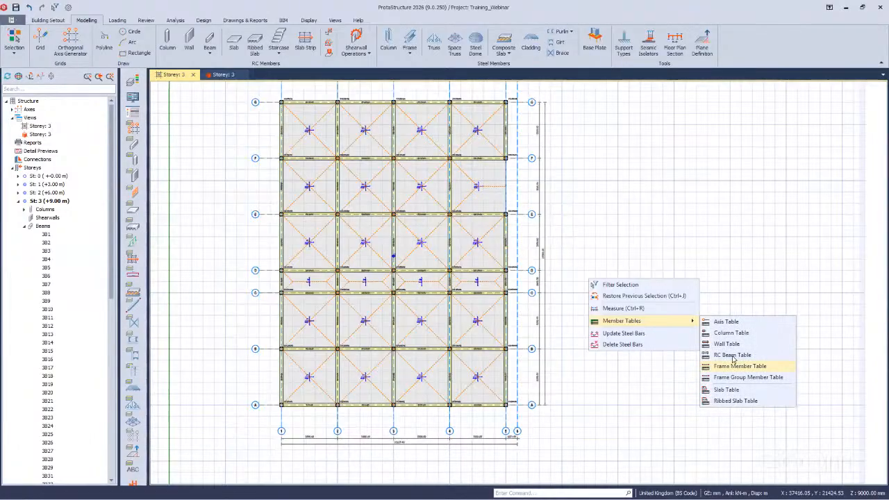
click(732, 356)
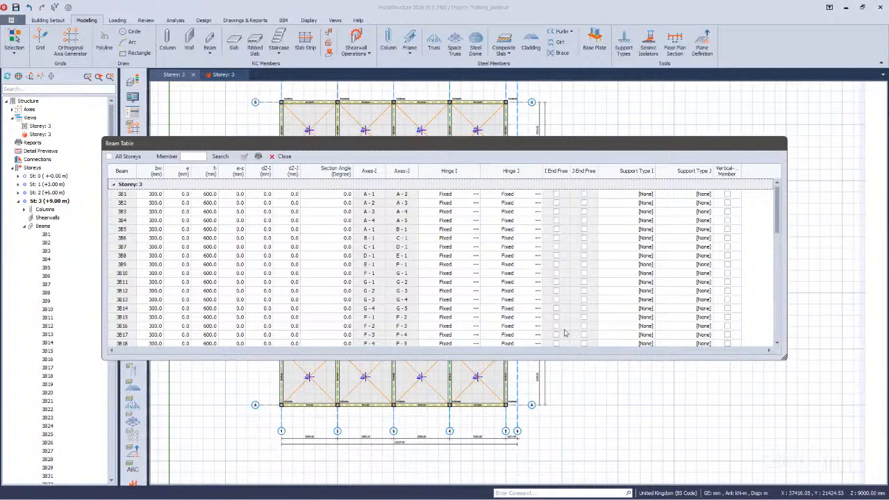
click(278, 157)
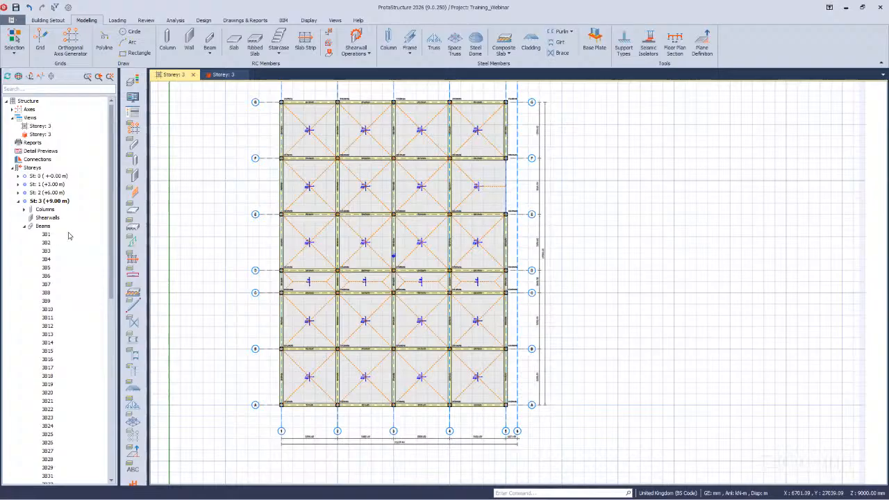
click(47, 234)
scroll(75, 323, down, 14)
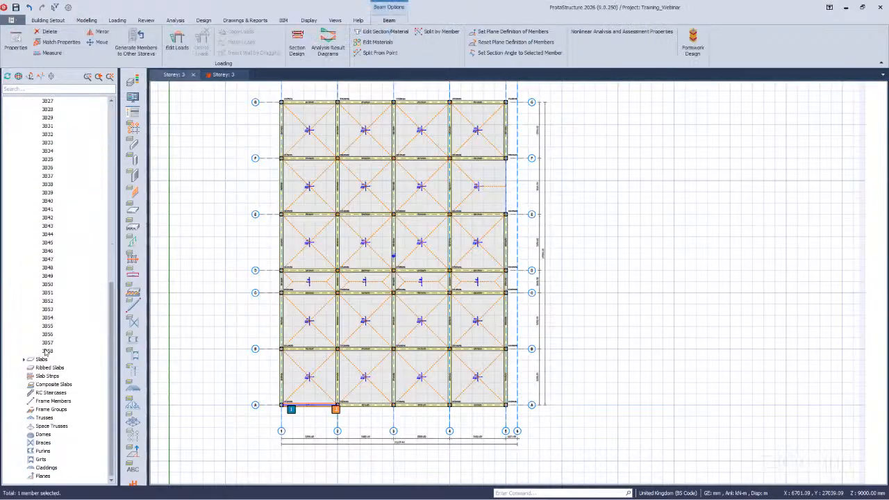
ctrl+click(47, 351)
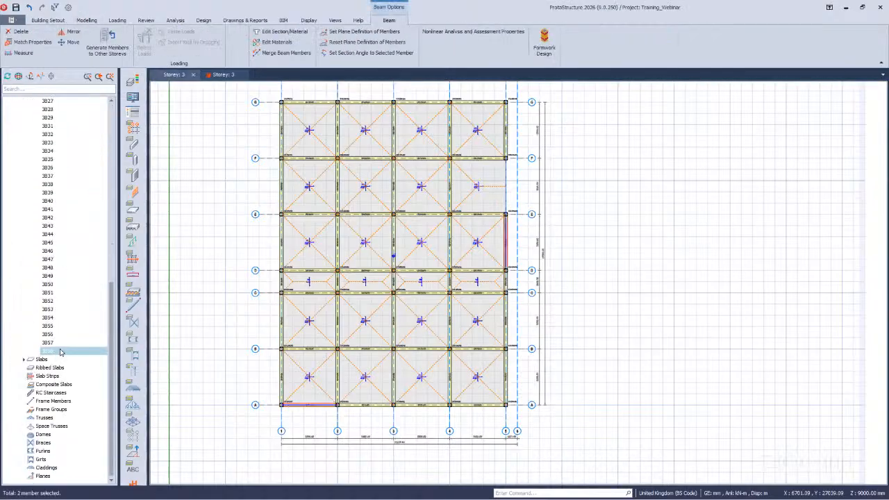
scroll(62, 185, up, 11)
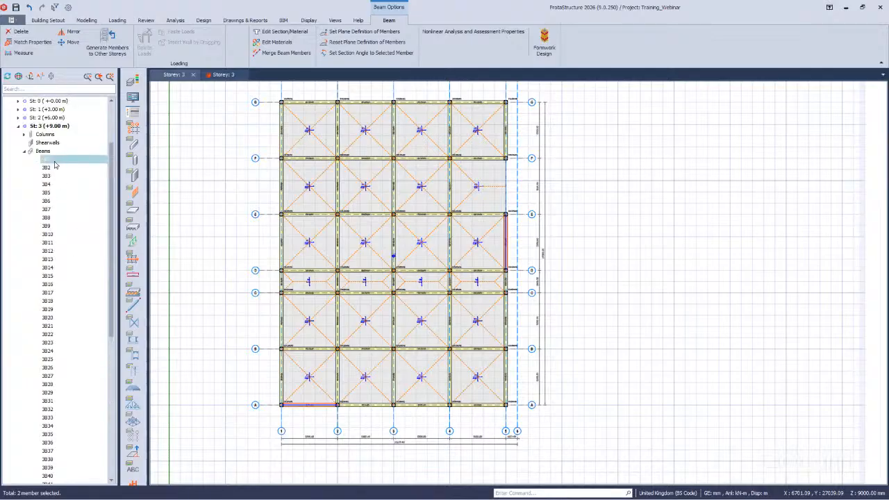
click(54, 164)
scroll(75, 299, down, 10)
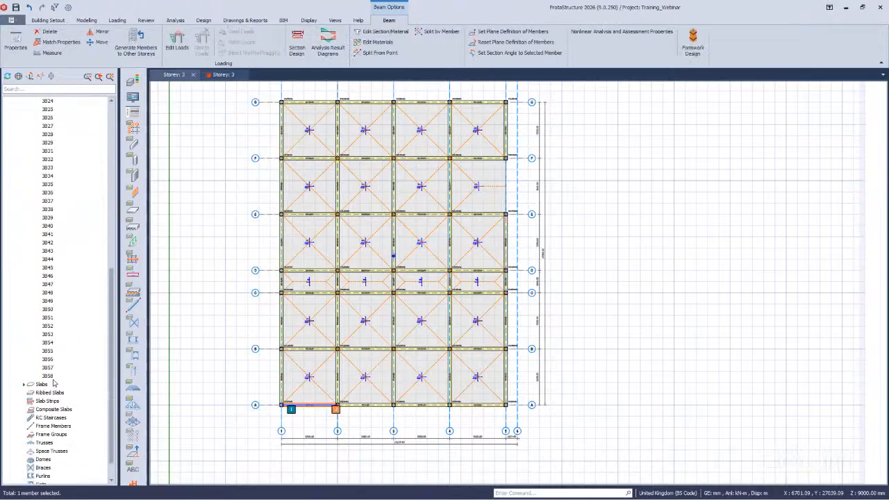
- Select all storey 3 beams from 3B1 to 3B58 in the structure tree and delete them
click(48, 376)
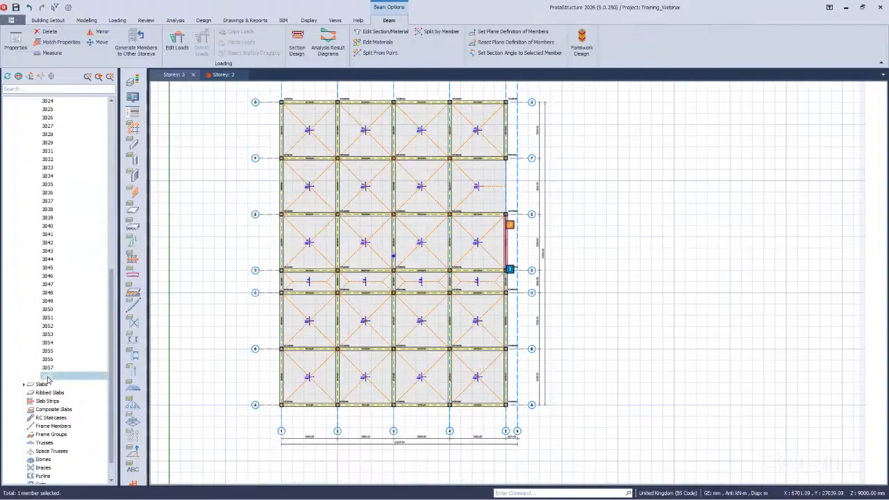
scroll(51, 168, up, 10)
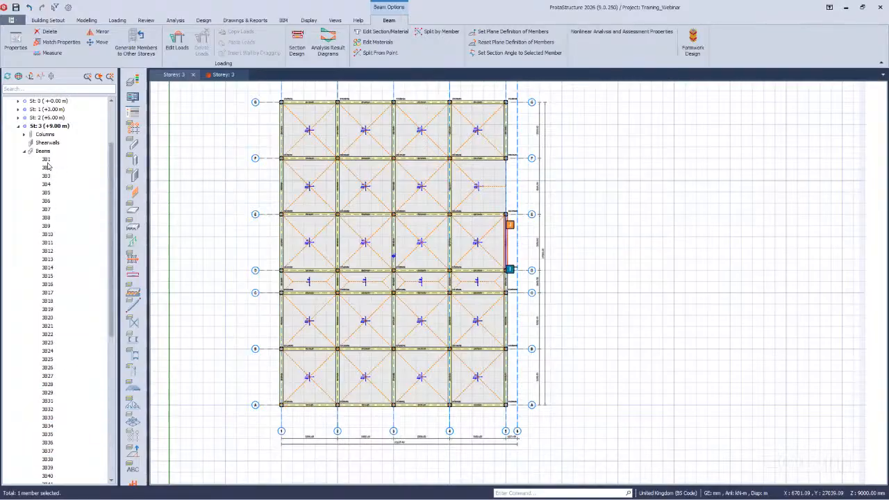
shift+click(47, 164)
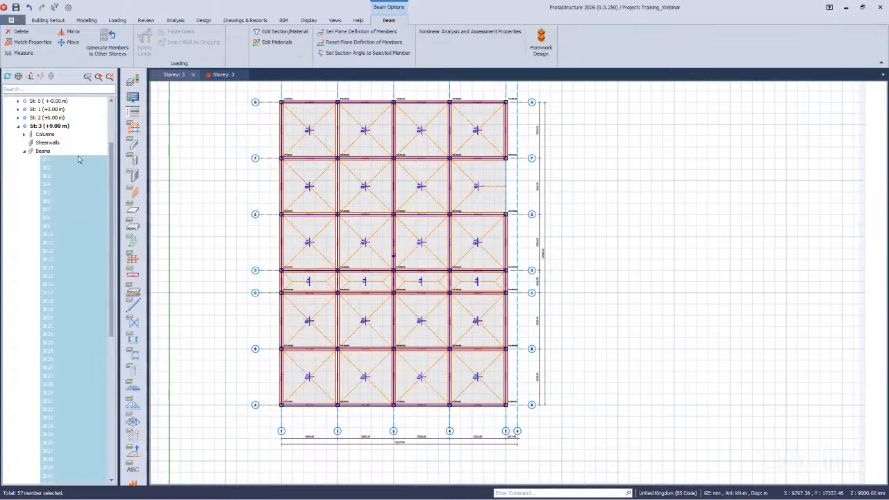
scroll(445, 243, up, 3)
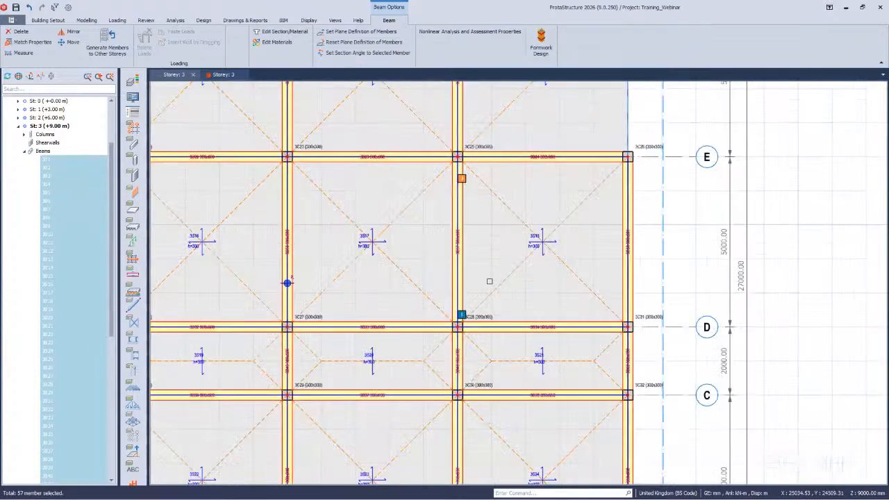
scroll(423, 258, down, 3)
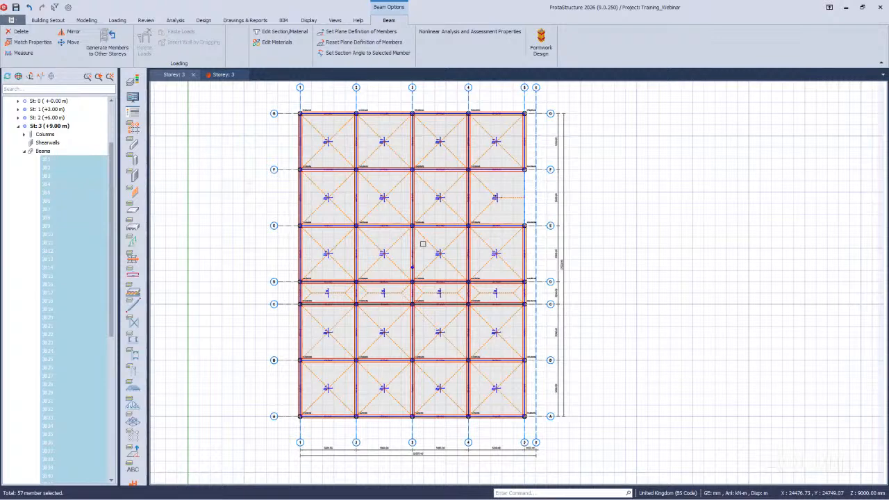
mouse_move(414, 278)
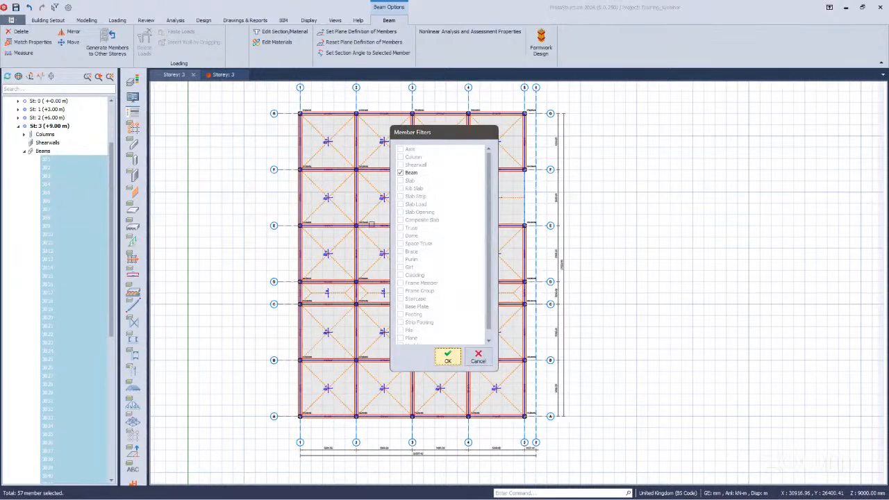
key(Escape)
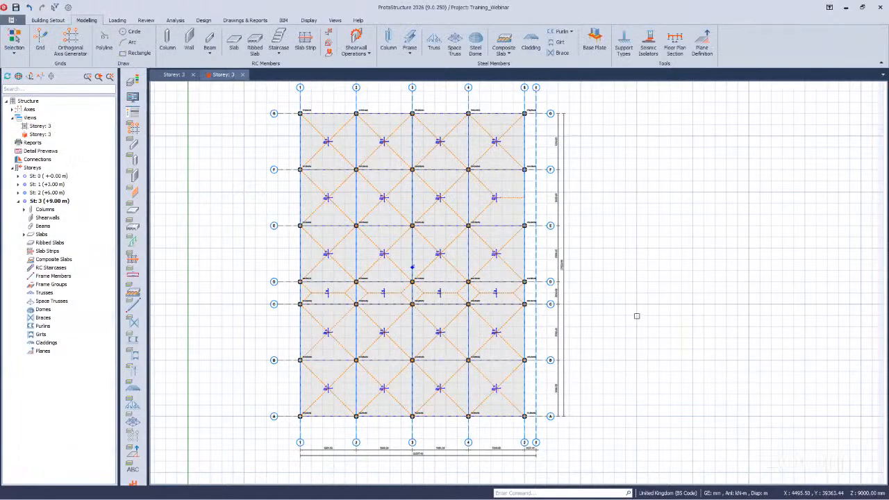
- Inspect the beamless storey 3 slab on its columns in 3D and return to the plan view
key(ctrl+3)
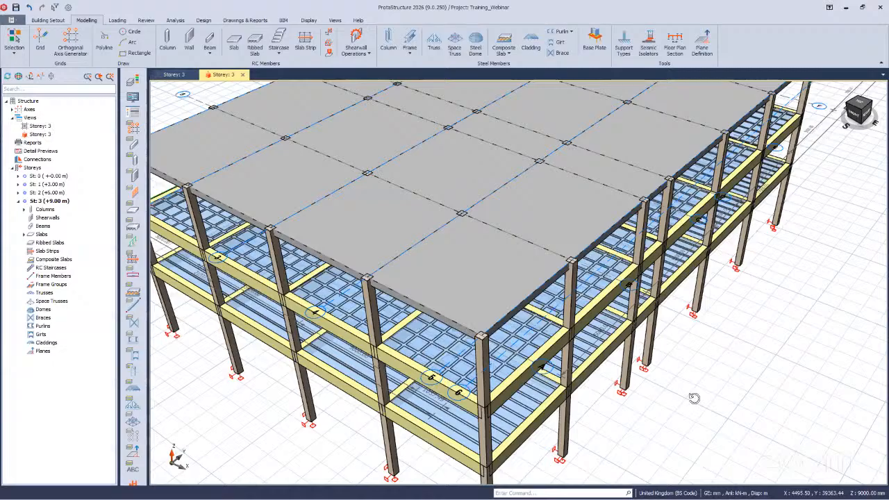
right_click(724, 391)
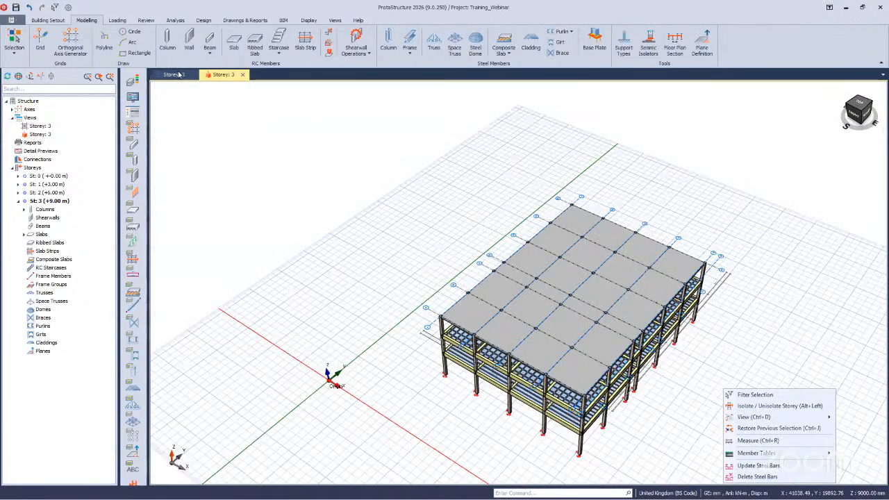
click(175, 74)
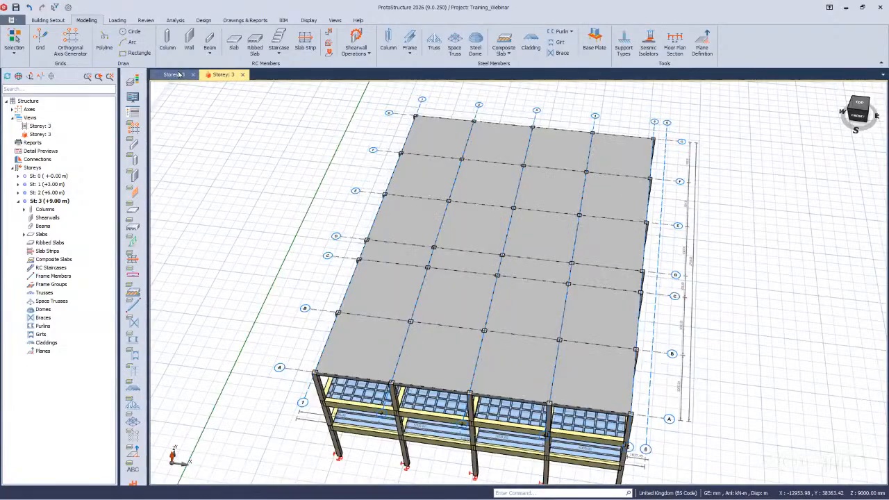
key(ctrl+Tab)
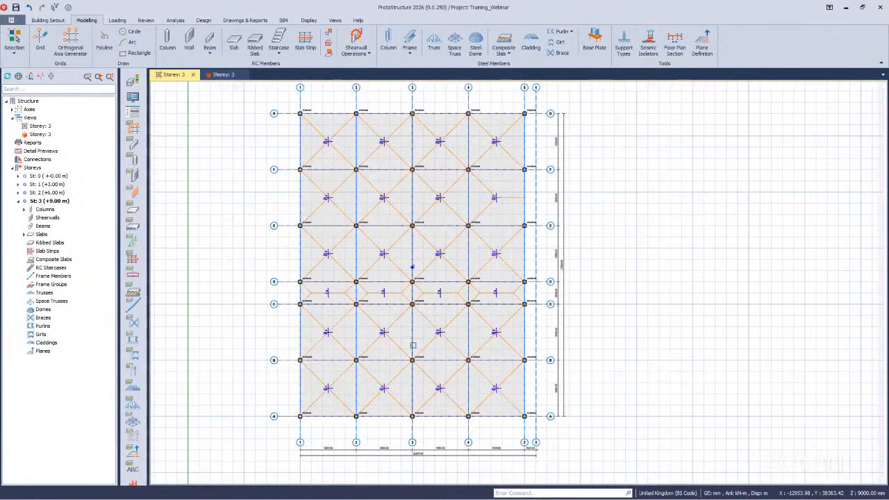
- Start a new storey 3 slab, set its type to cantilever and set the cantilever length to 1200 mm
scroll(354, 219, up, 5)
scroll(324, 248, down, 5)
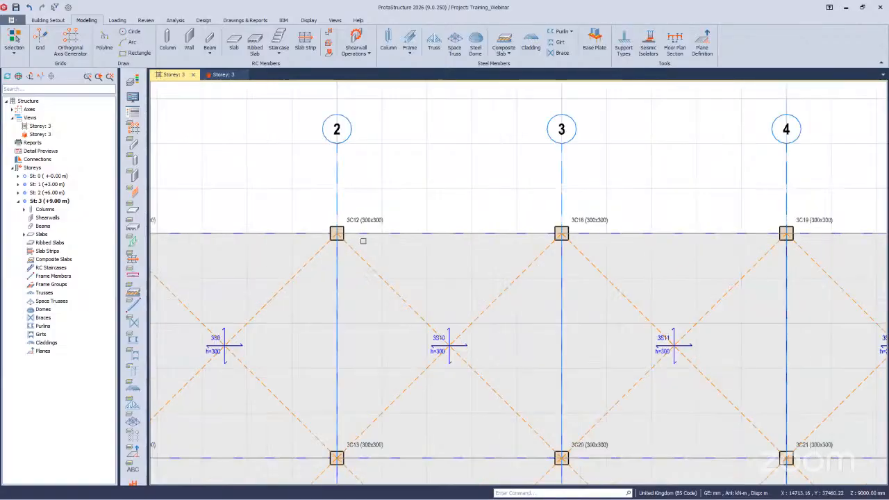
scroll(275, 267, down, 1)
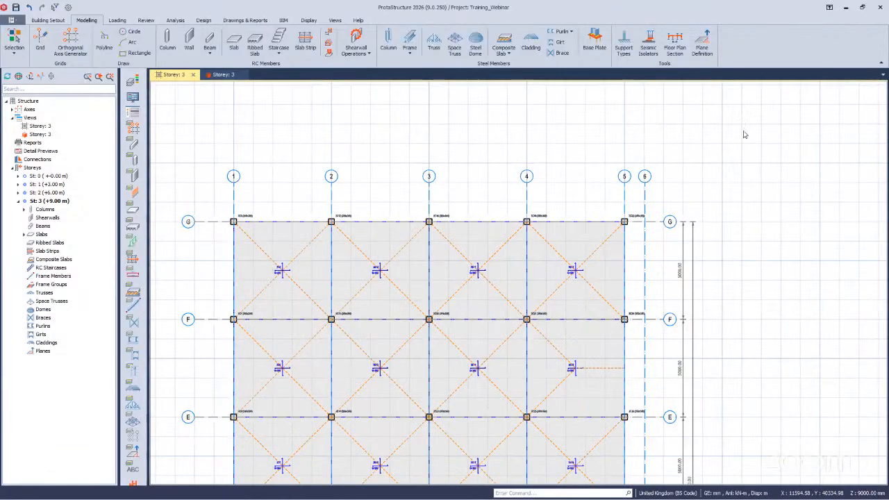
click(827, 219)
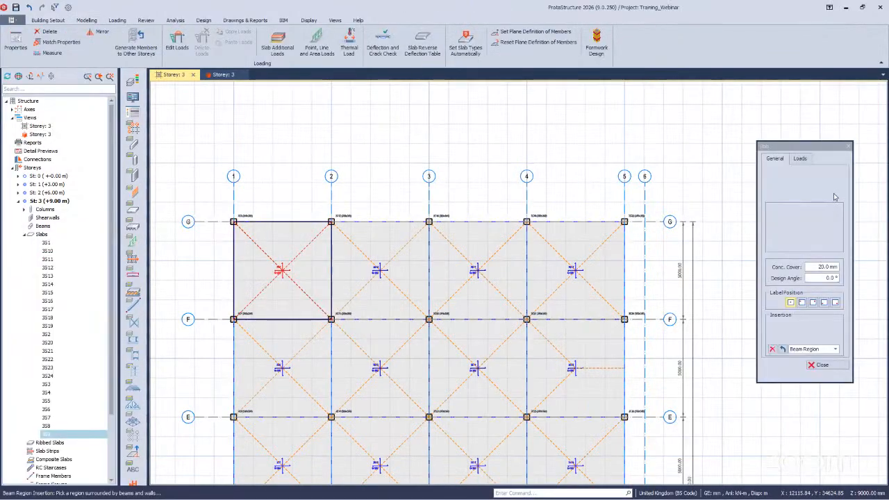
click(831, 323)
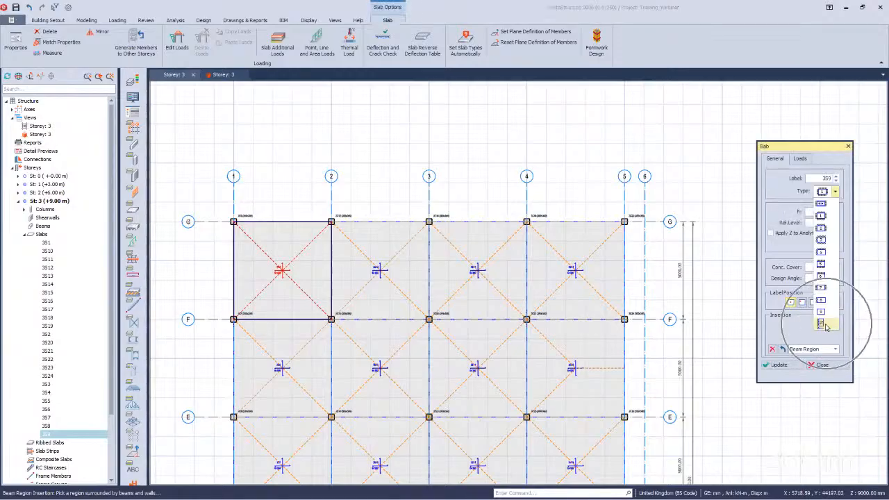
click(824, 325)
click(821, 160)
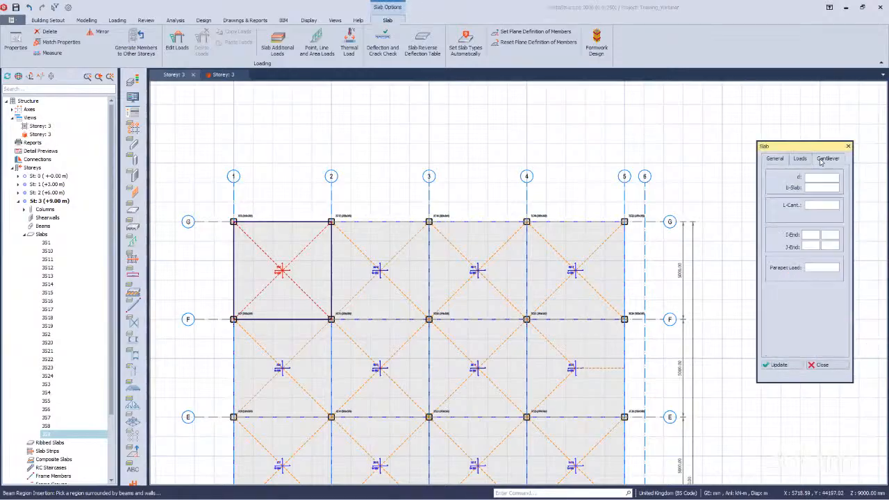
click(825, 204)
- Place the cantilever slab along axis G from axis 1 to axis 5, projecting outward from the building
scroll(221, 207, up, 4)
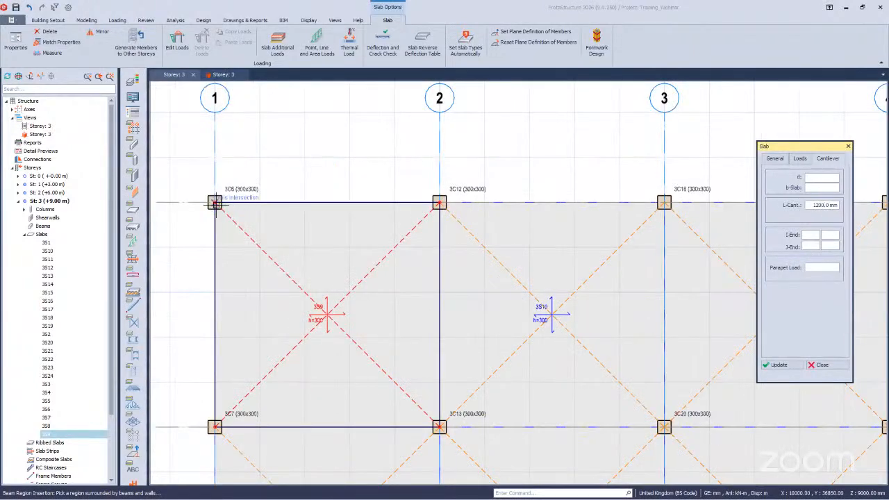
scroll(591, 198, down, 1)
scroll(589, 195, down, 2)
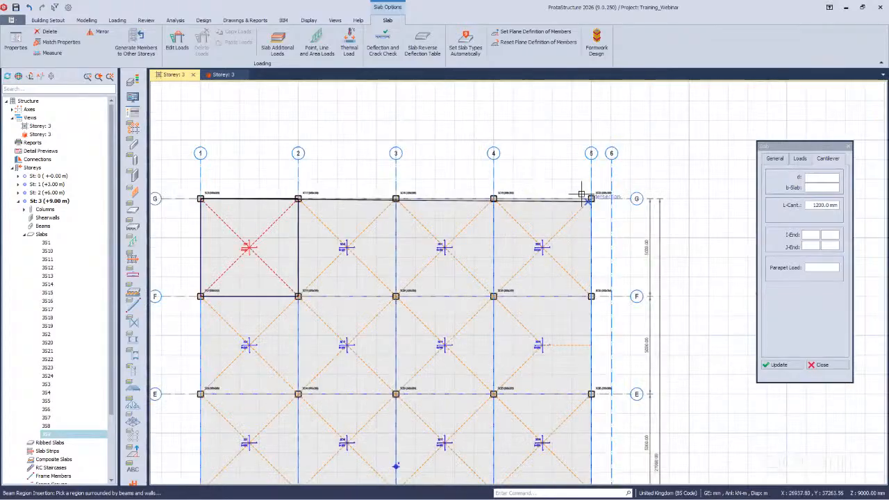
scroll(579, 192, up, 4)
click(571, 200)
click(575, 184)
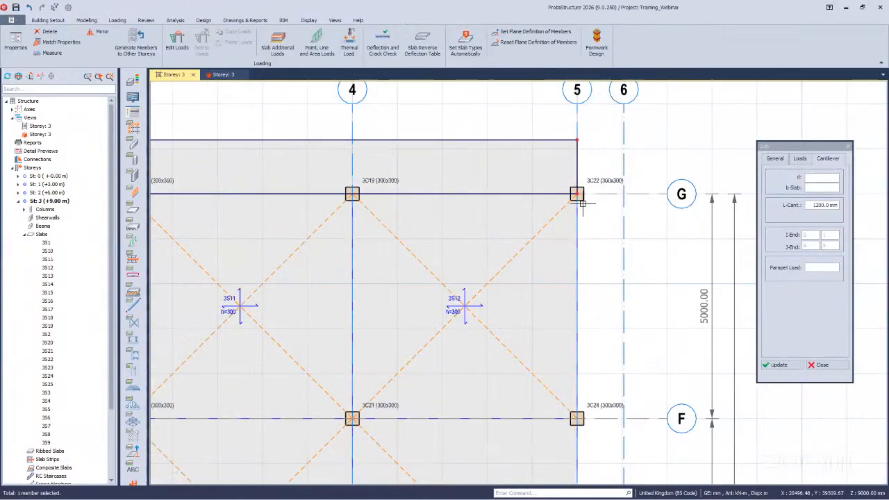
- Place a 1200 mm cantilever slab along axis 5 from axis G to axis A on the outer side, and check the corner at G/5
scroll(318, 173, down, 3)
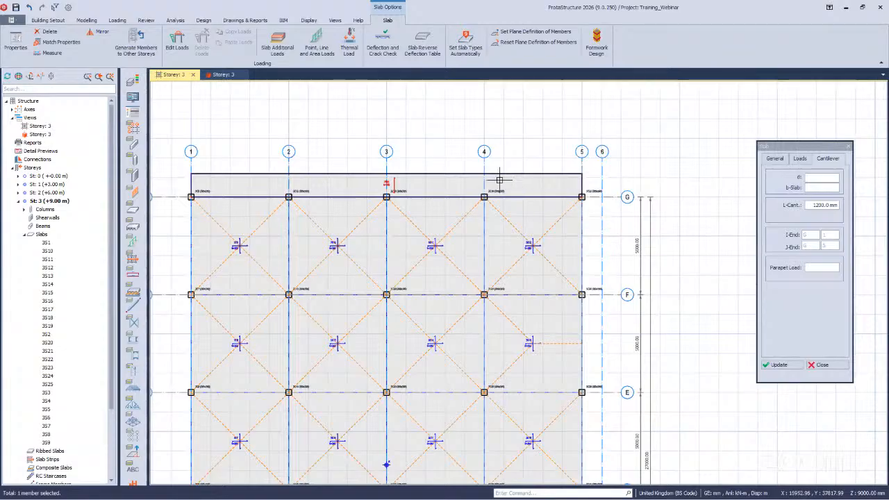
scroll(457, 143, up, 2)
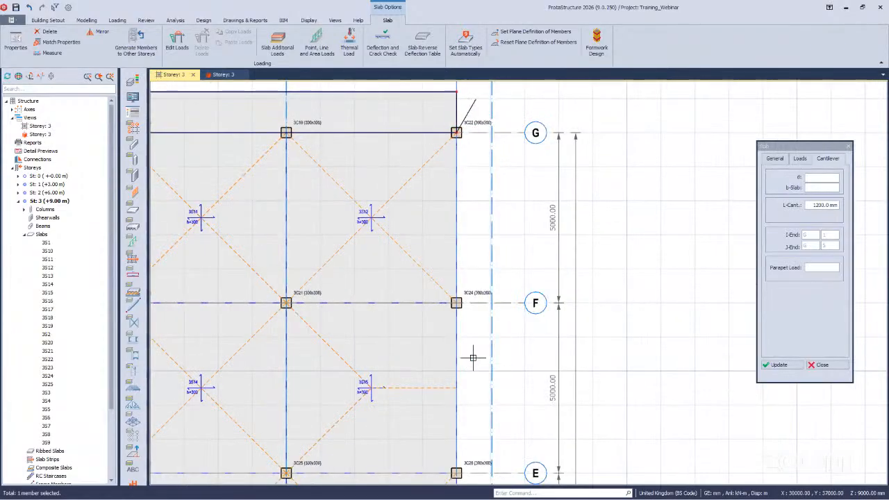
scroll(458, 314, down, 3)
scroll(458, 321, up, 4)
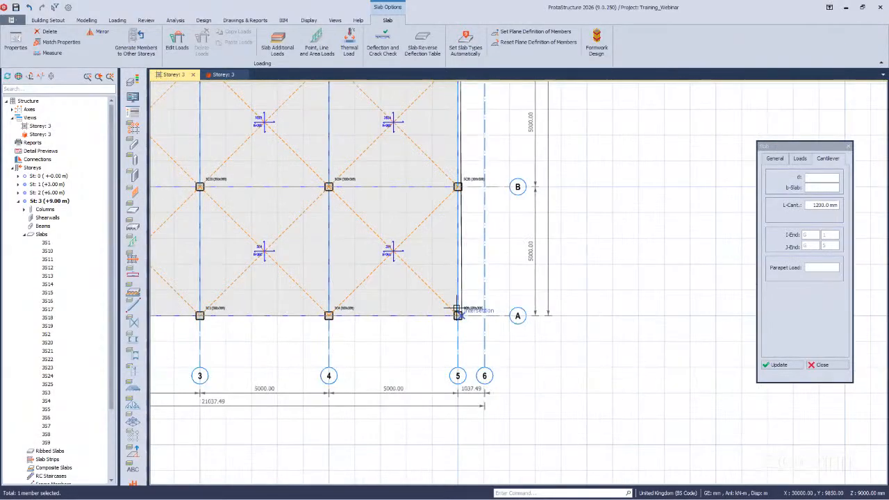
scroll(601, 244, down, 2)
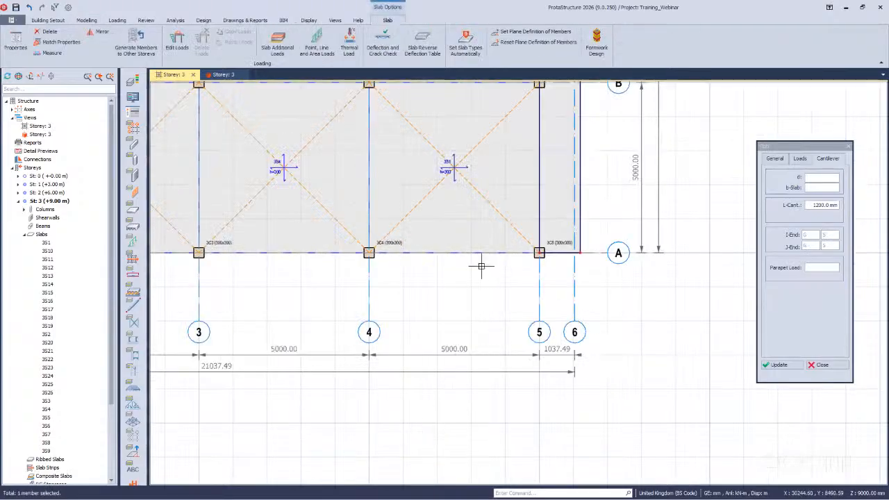
scroll(486, 239, down, 3)
scroll(528, 208, up, 5)
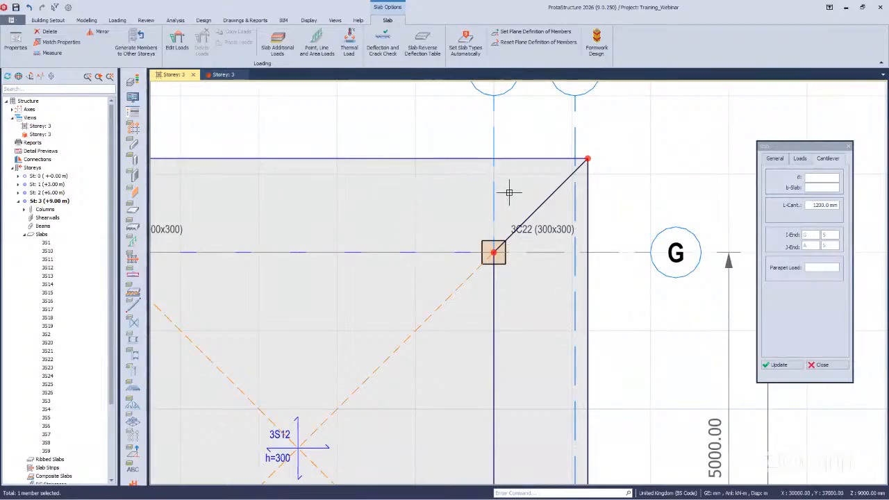
scroll(568, 152, down, 1)
scroll(566, 327, down, 5)
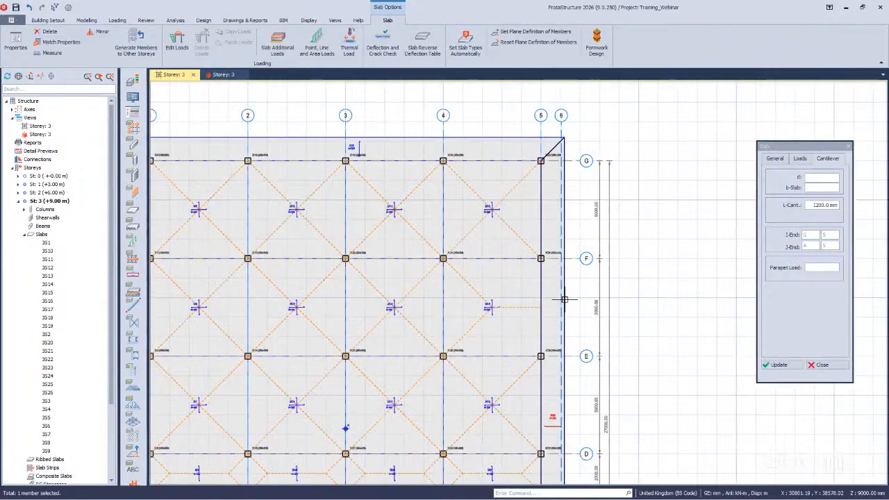
- Place a 1200 mm cantilever slab along axis A from axis 5 to axis 1, projecting outward from the building
scroll(584, 232, up, 5)
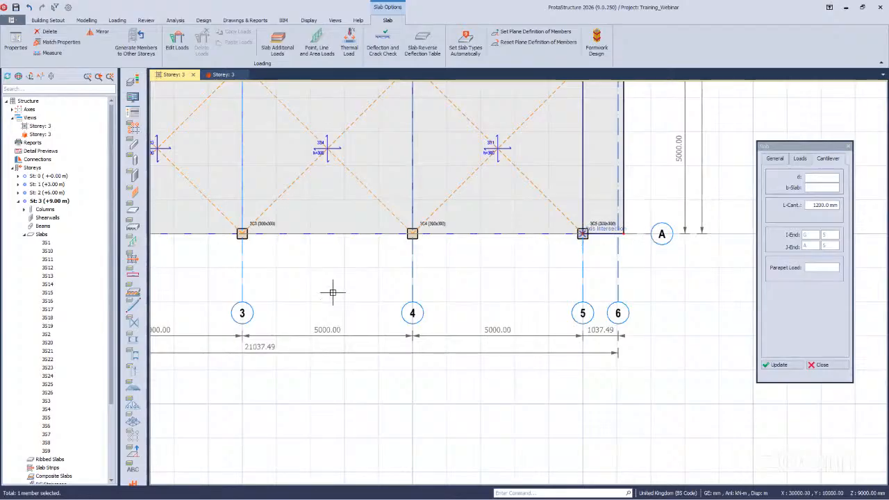
scroll(415, 255, down, 5)
scroll(458, 196, up, 5)
click(462, 194)
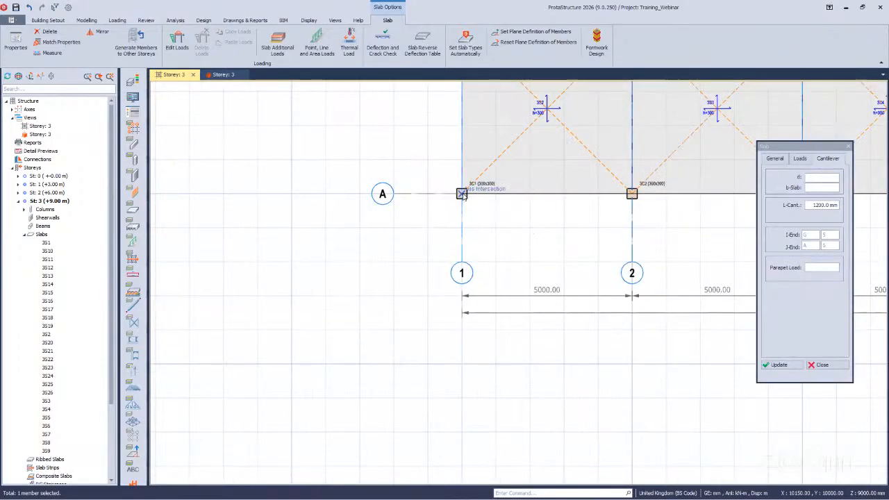
scroll(284, 199, down, 2)
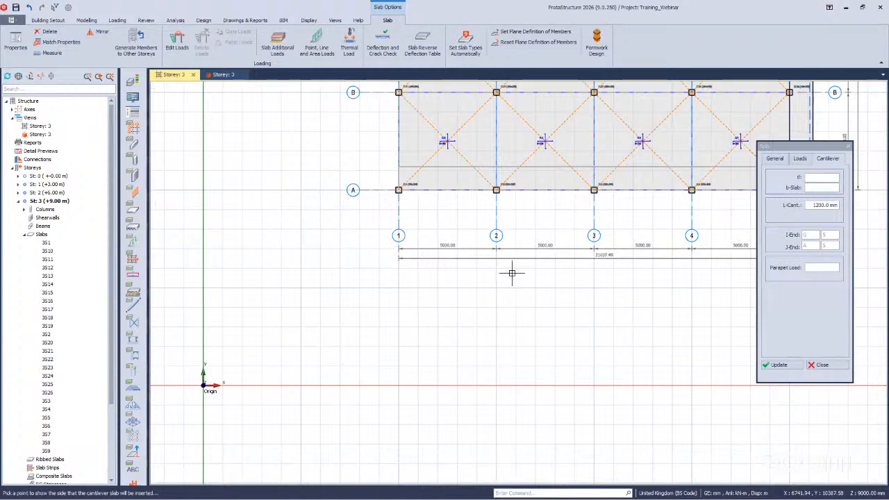
scroll(308, 257, down, 2)
click(595, 220)
- Place a 1200 mm cantilever slab along axis 1 from axis A to axis G
scroll(343, 211, up, 4)
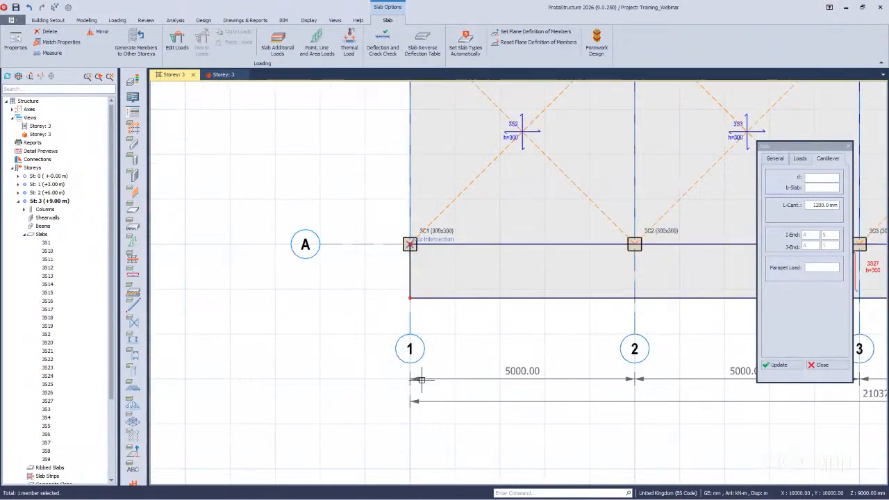
scroll(421, 151, down, 3)
scroll(415, 160, up, 6)
click(416, 159)
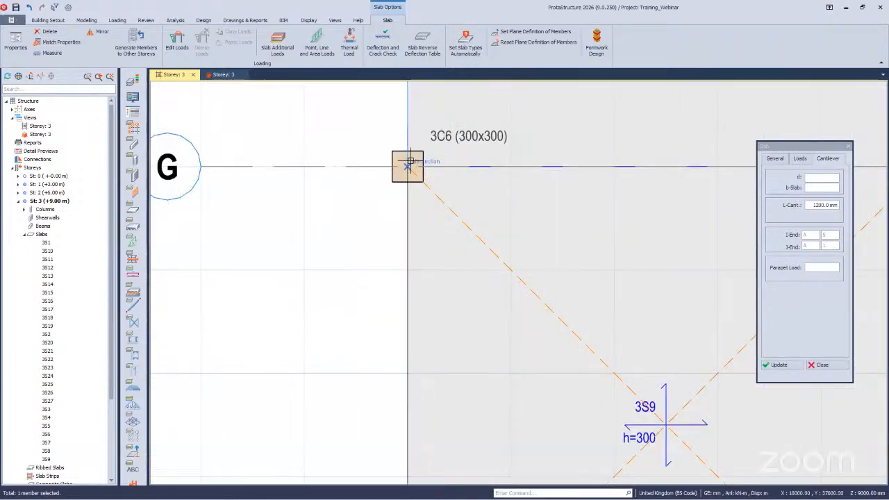
- Finish the 1200 mm cantilever slab along axis 1 between axes A and G and end slab insertion
scroll(229, 97, down, 4)
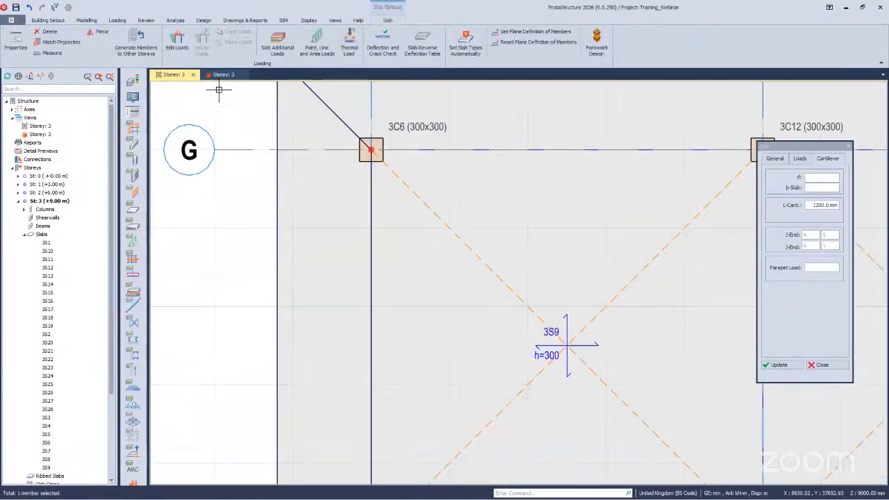
key(Escape)
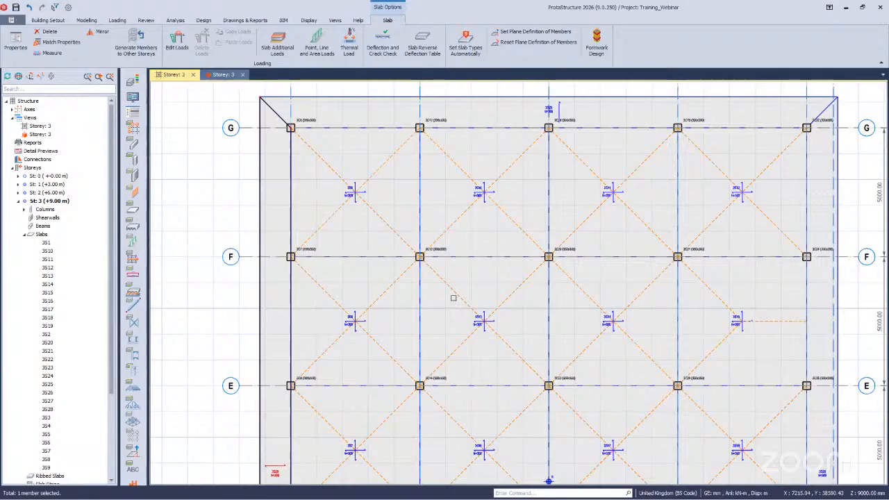
- Examine the storey 3 cantilever slabs and the whole building in the 3D view from several angles
key(ctrl+Tab)
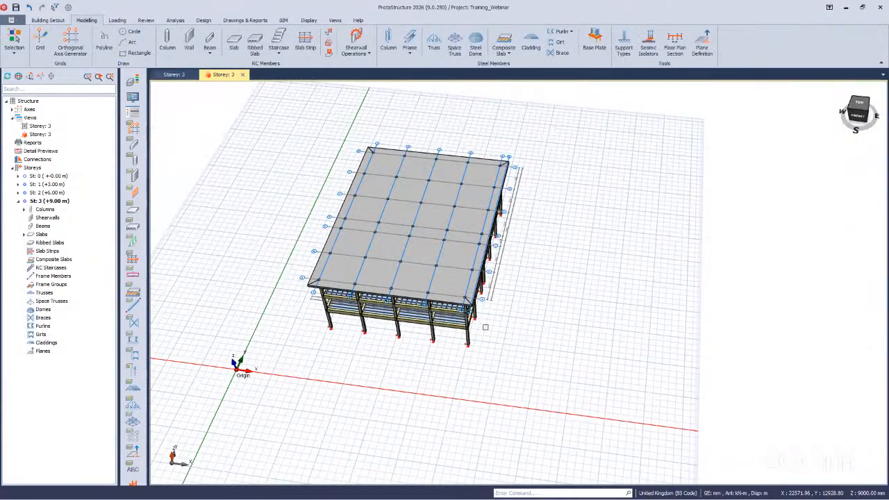
scroll(635, 337, up, 3)
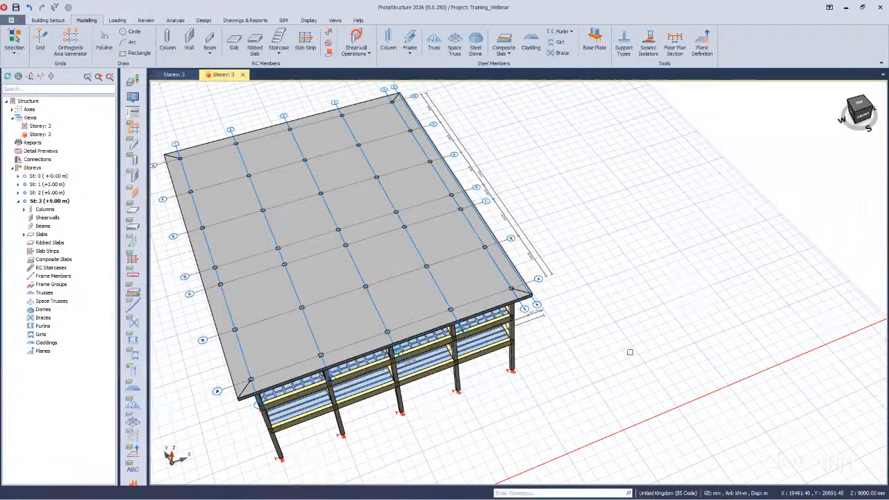
key(Home)
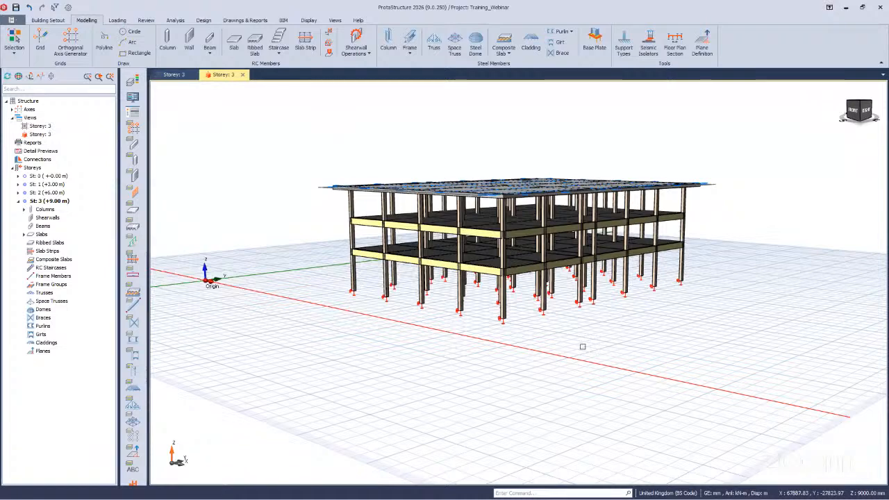
middle_drag(583, 347, 528, 327)
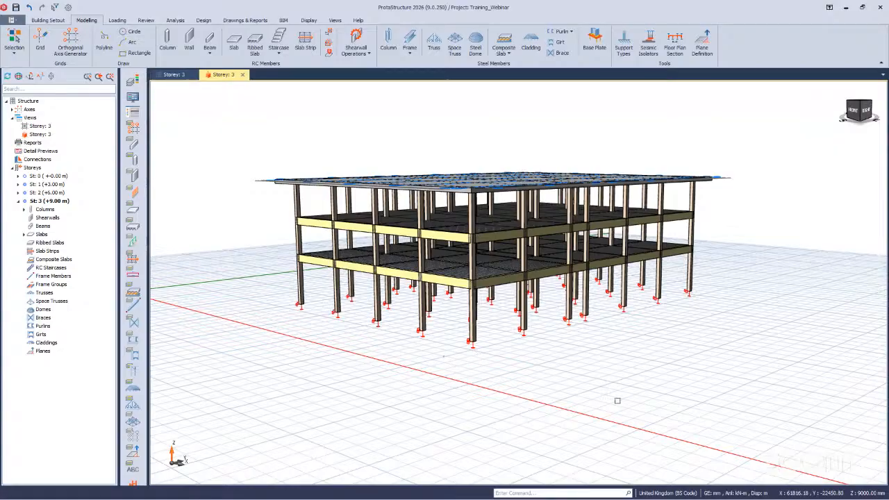
middle_drag(618, 401, 480, 424)
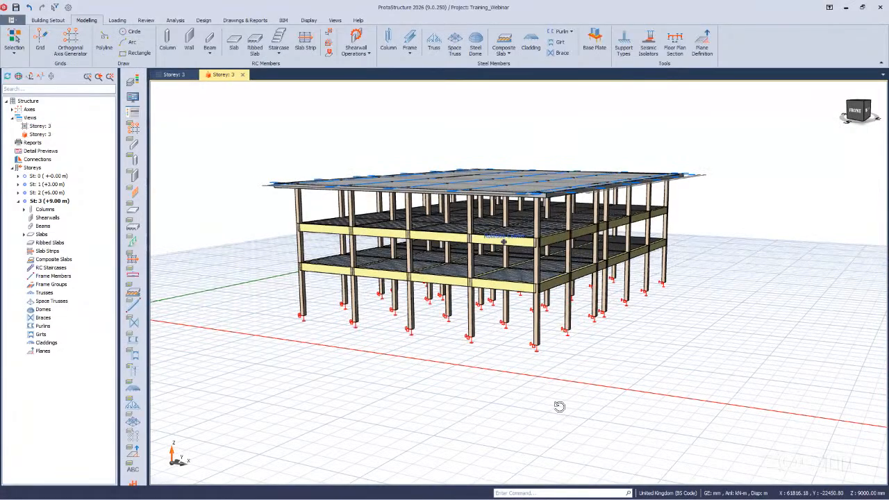
key(Home)
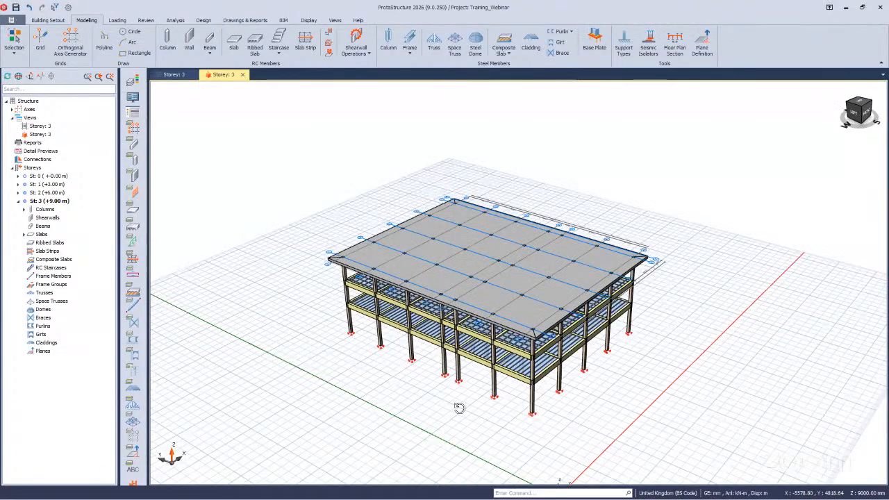
middle_drag(459, 408, 429, 232)
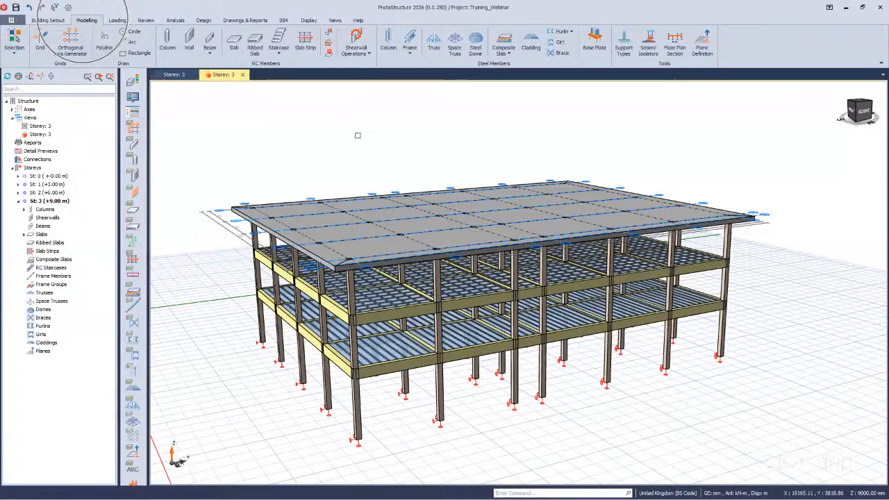
- Inspect the load settings of corner roof slab 3S1 in its slab properties
click(116, 21)
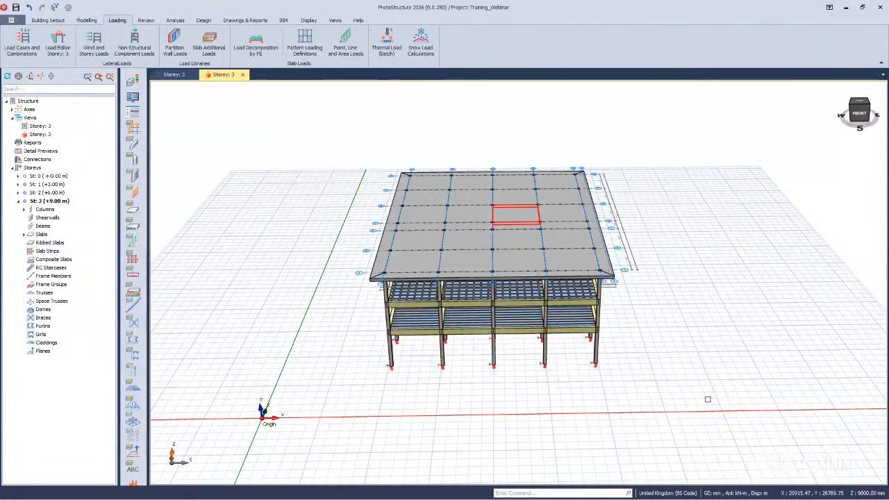
scroll(627, 386, up, 2)
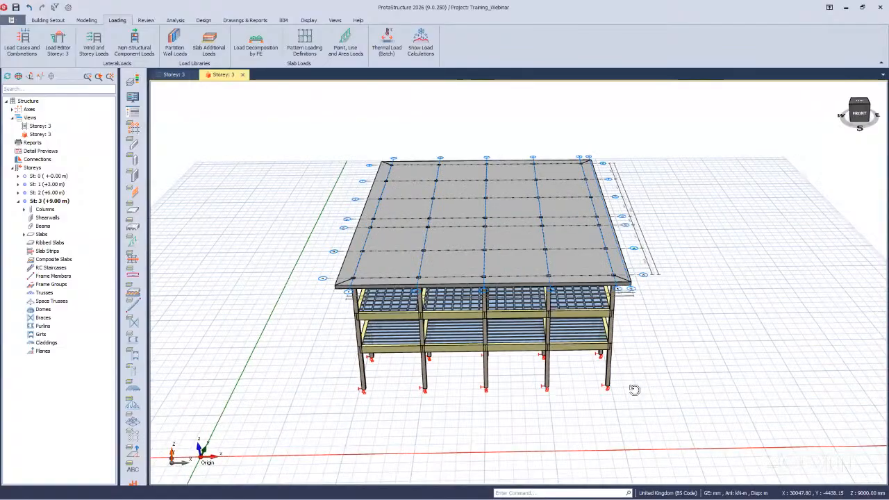
middle_drag(491, 266, 565, 294)
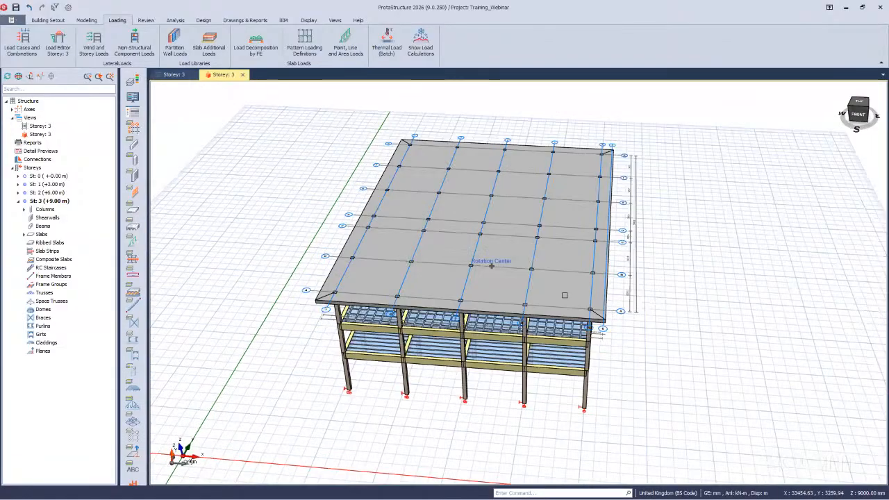
right_click(612, 109)
click(688, 173)
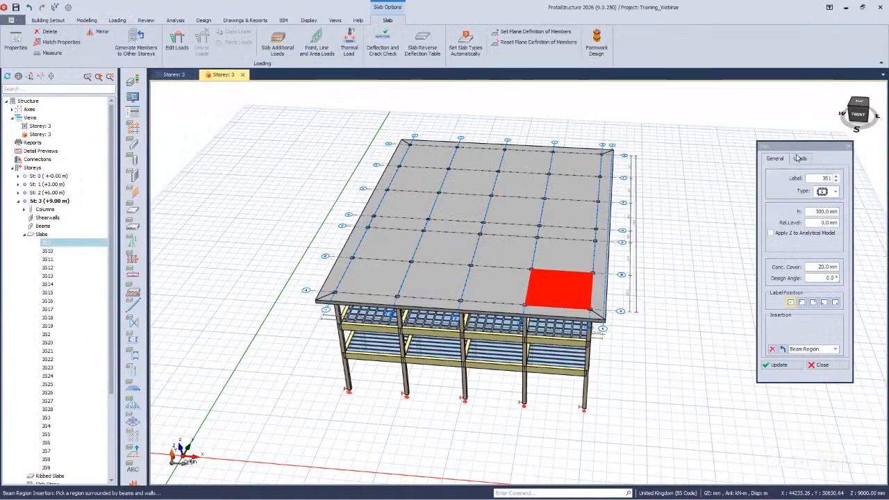
click(800, 159)
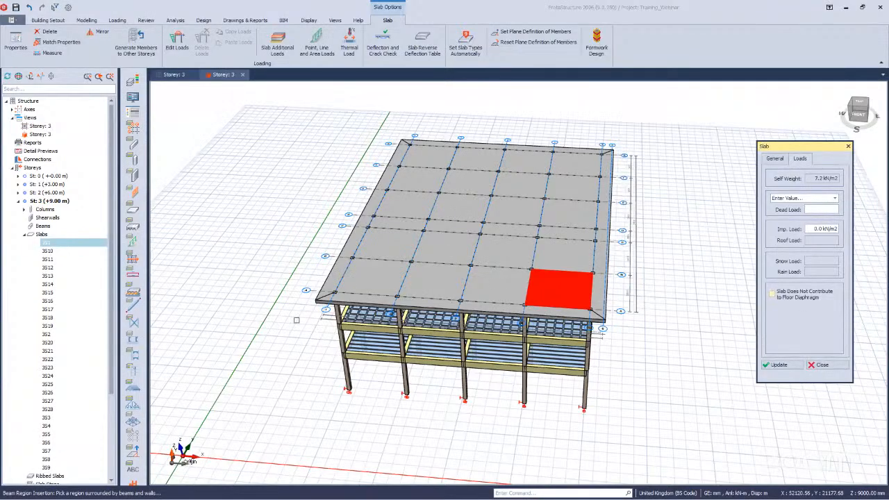
- Run the Building Model Check on all storeys with every check enabled and close it
click(146, 20)
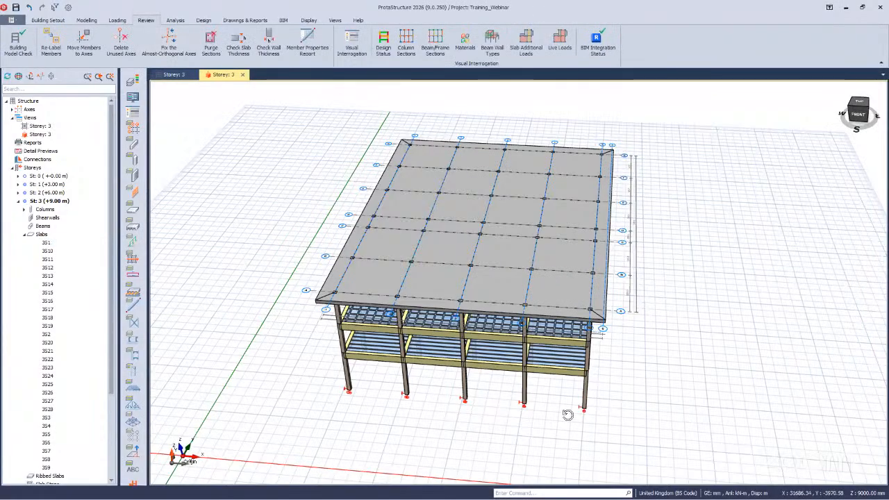
scroll(566, 427, down, 1)
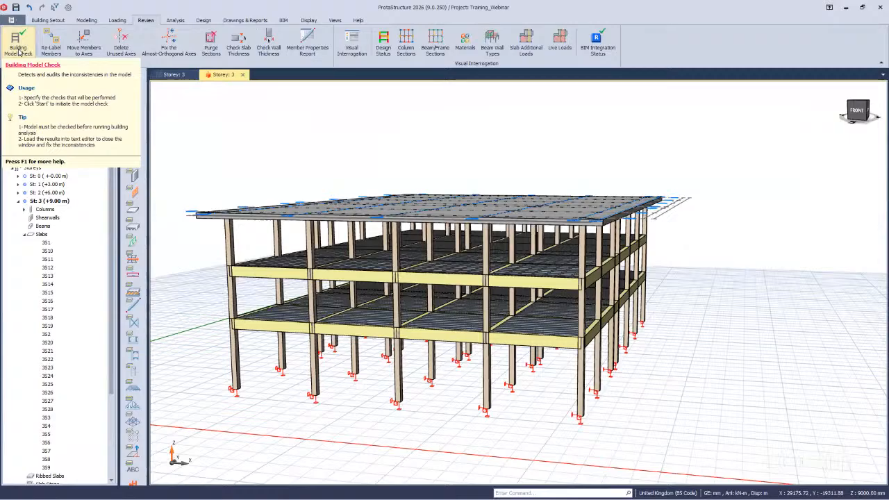
click(19, 50)
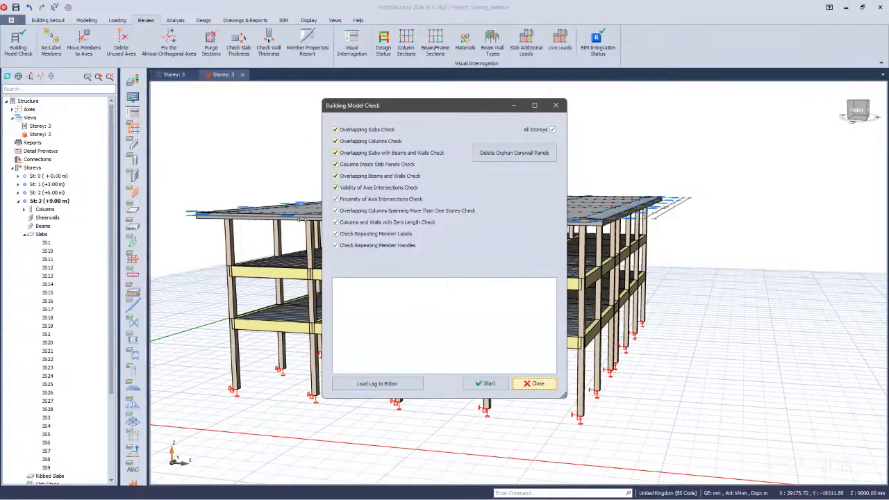
click(491, 383)
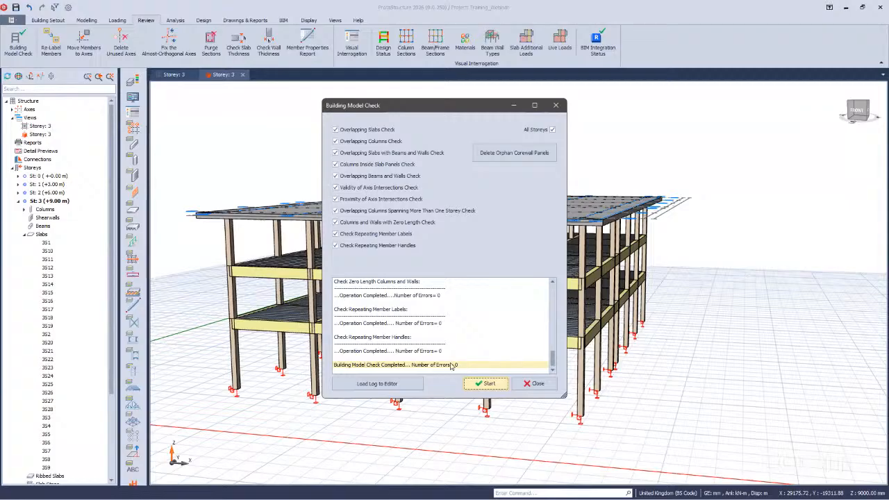
click(536, 384)
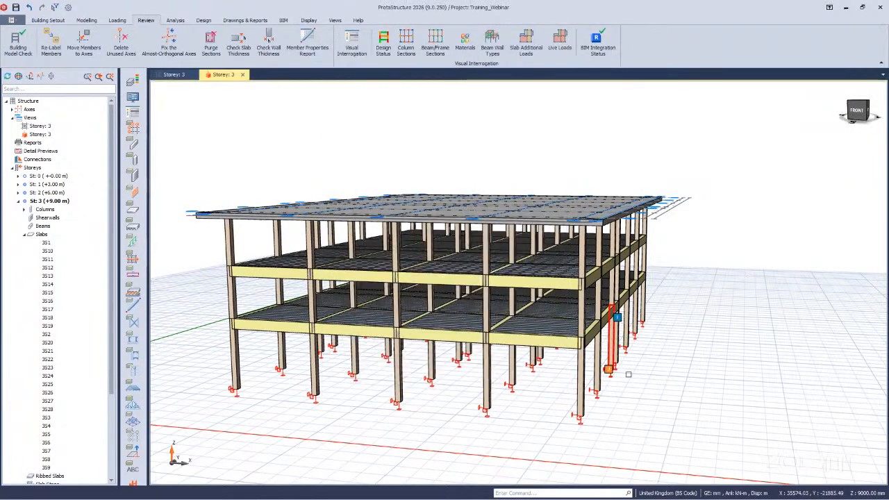
- Open the Building Analysis setup for the model
scroll(615, 380, down, 2)
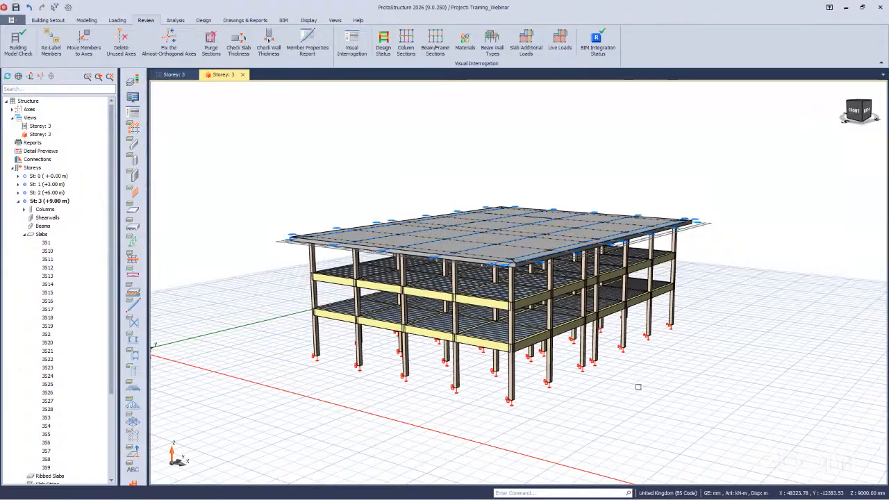
middle_drag(639, 387, 619, 360)
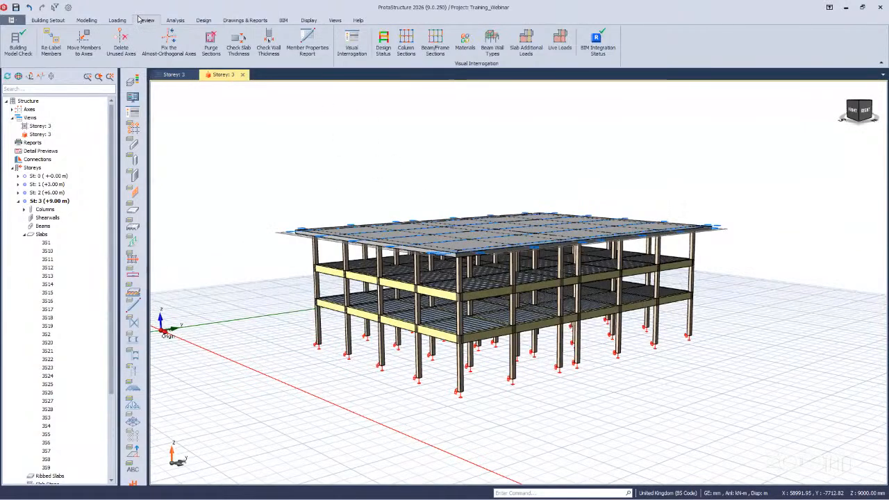
click(177, 21)
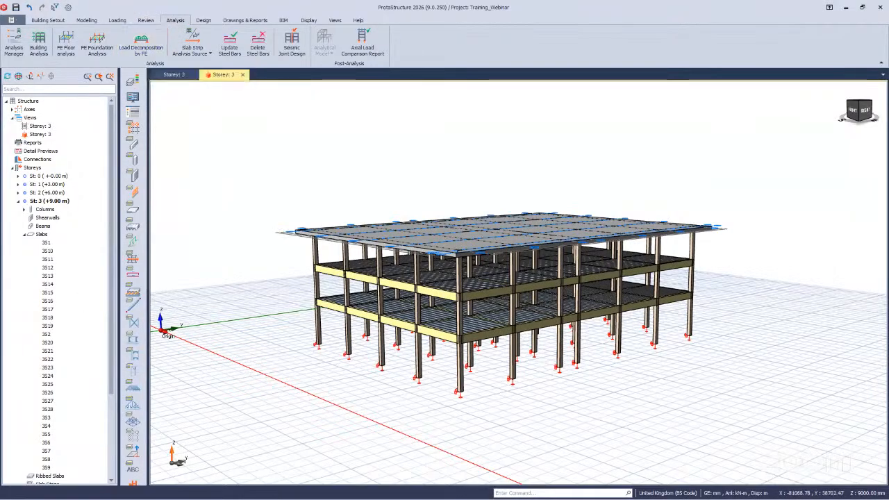
scroll(510, 378, up, 2)
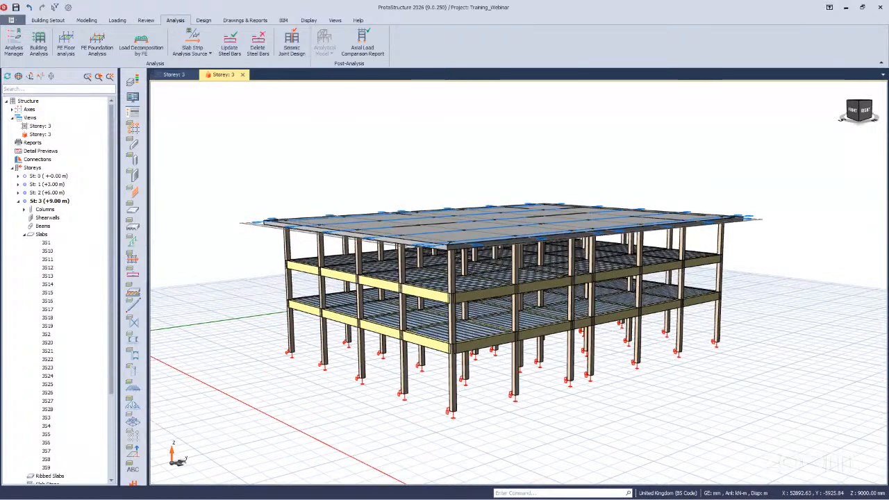
click(39, 48)
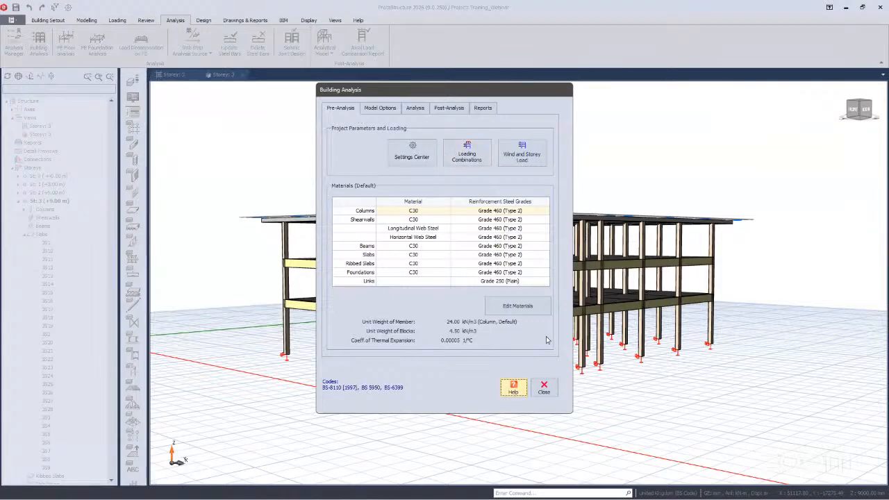
- Review the default materials and the Grade 460 (Type 2) rebar properties and diameter table for concrete columns without making changes
click(506, 302)
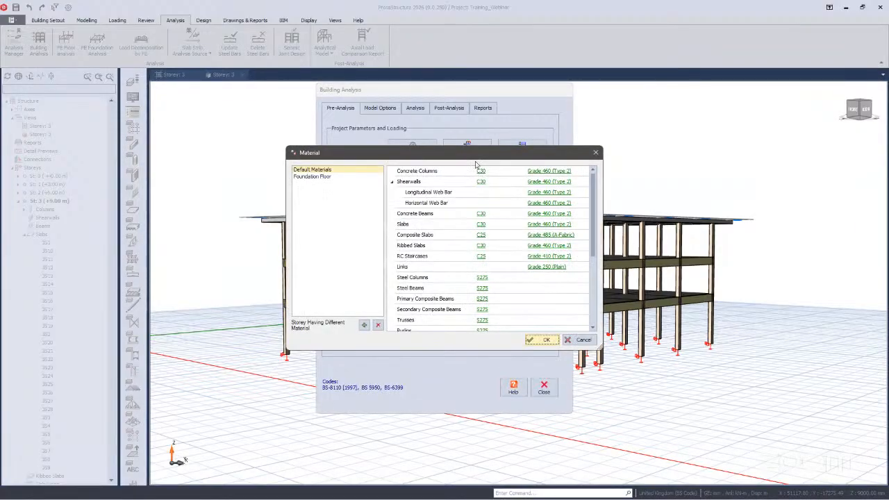
click(542, 172)
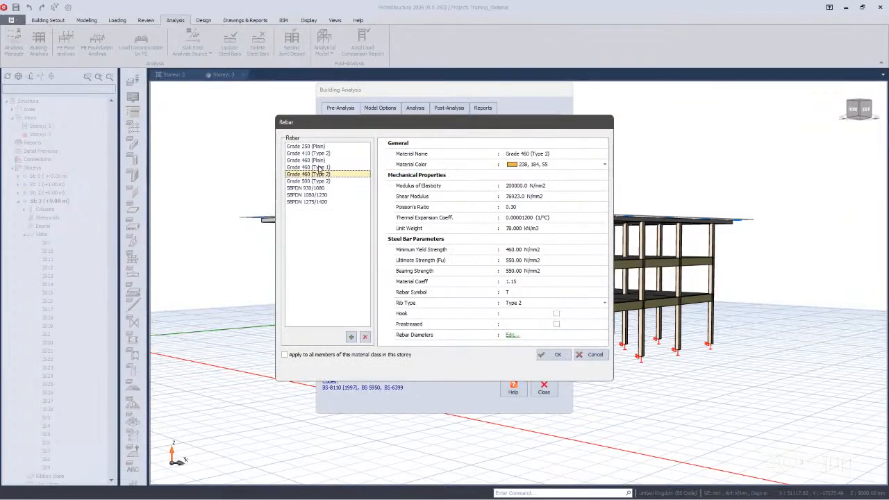
click(512, 335)
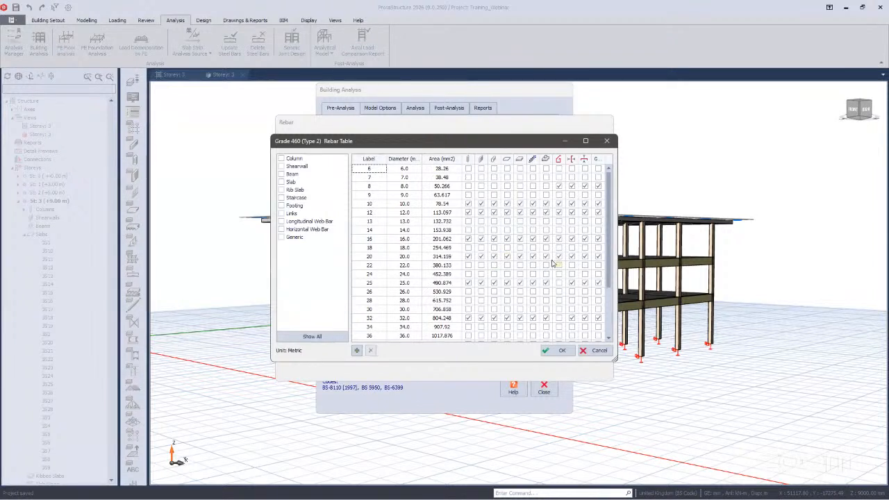
click(601, 351)
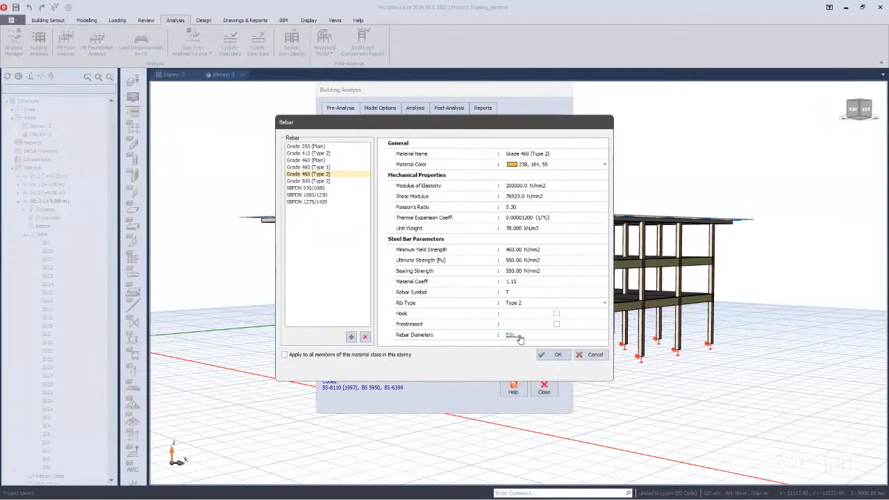
click(519, 338)
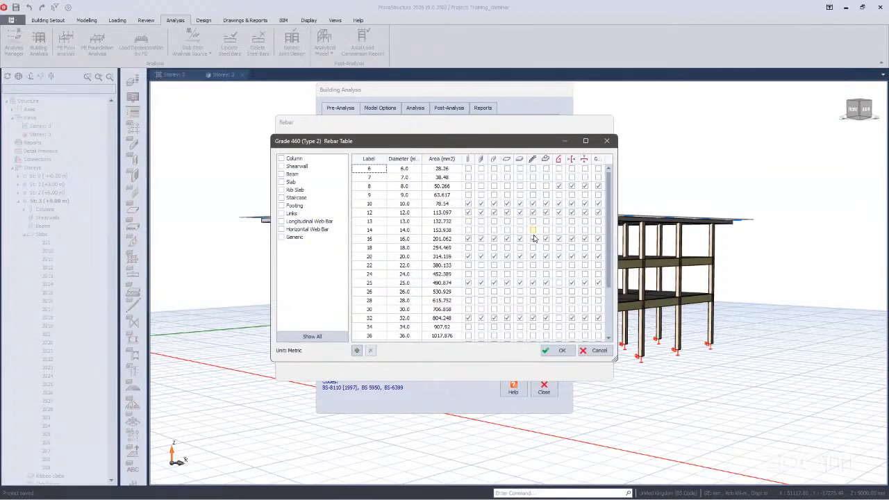
scroll(589, 292, down, 2)
scroll(590, 334, up, 2)
click(596, 350)
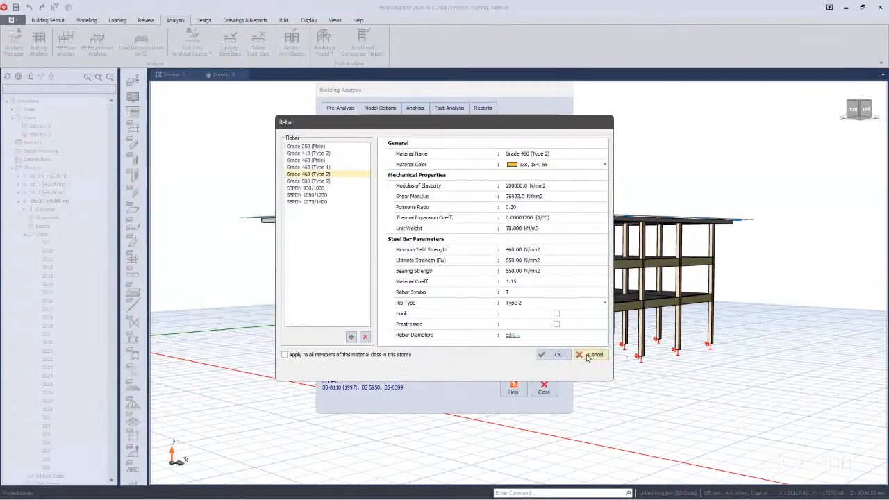
click(592, 354)
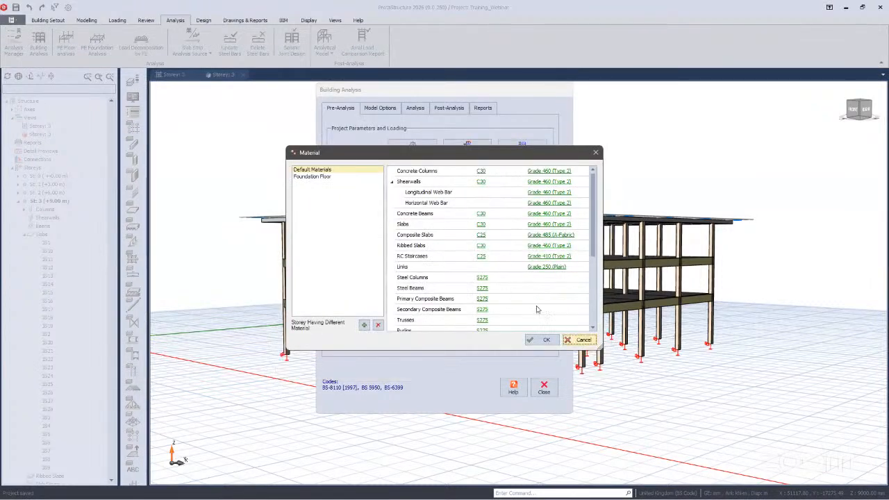
click(582, 340)
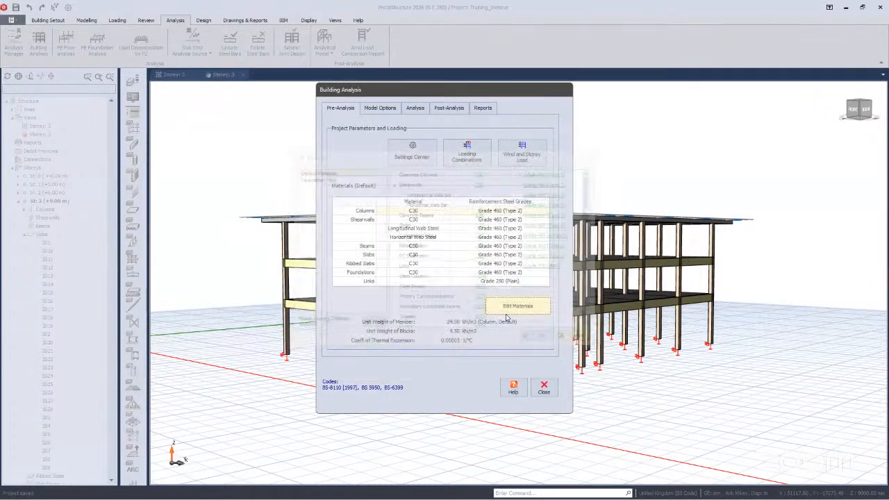
- Review the project's concrete, steel, loading and wind design codes in the project settings without changing them
click(410, 159)
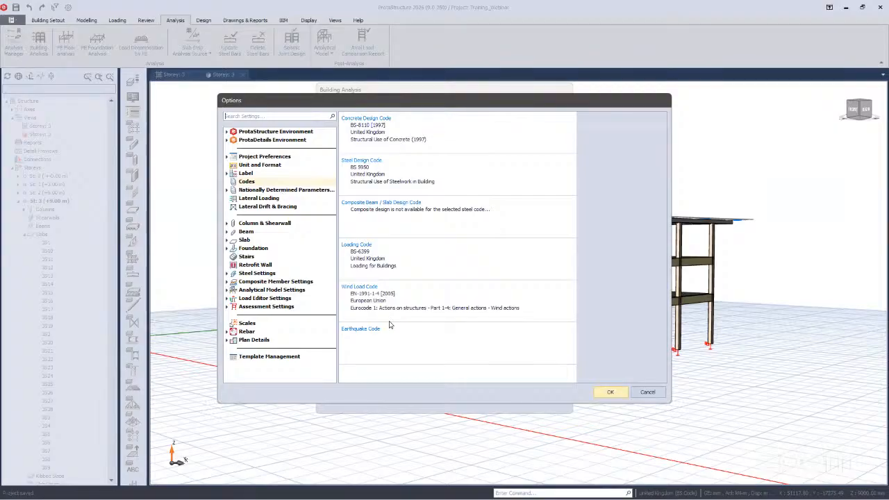
click(646, 392)
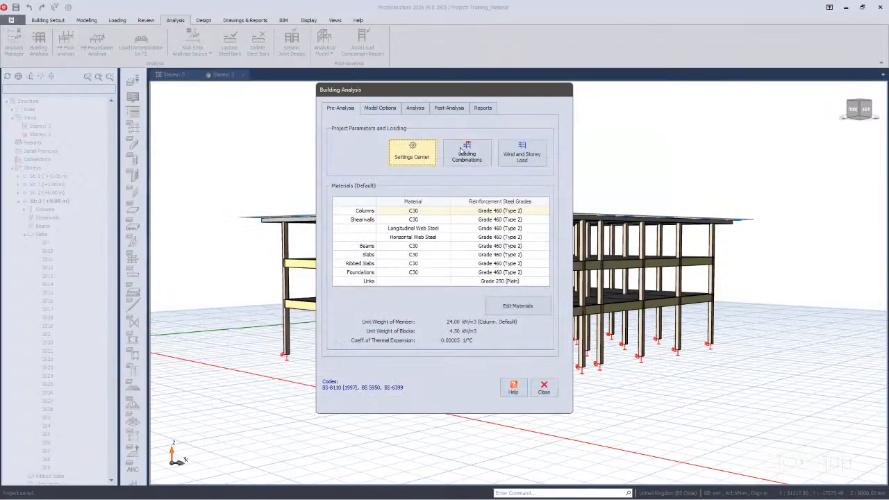
- Generate the load combinations from the dead (G) and live (Q) load cases with coefficients 1.4 and 1.6, without horizontal loads, and accept them
click(465, 155)
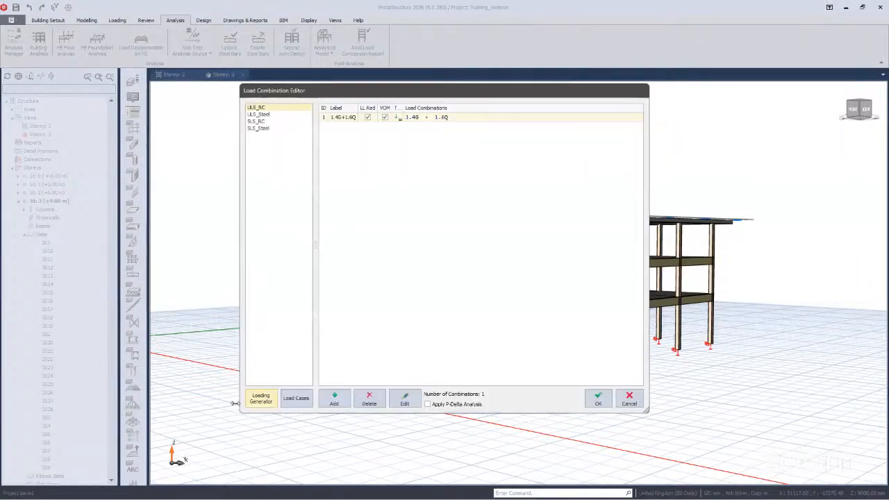
click(256, 400)
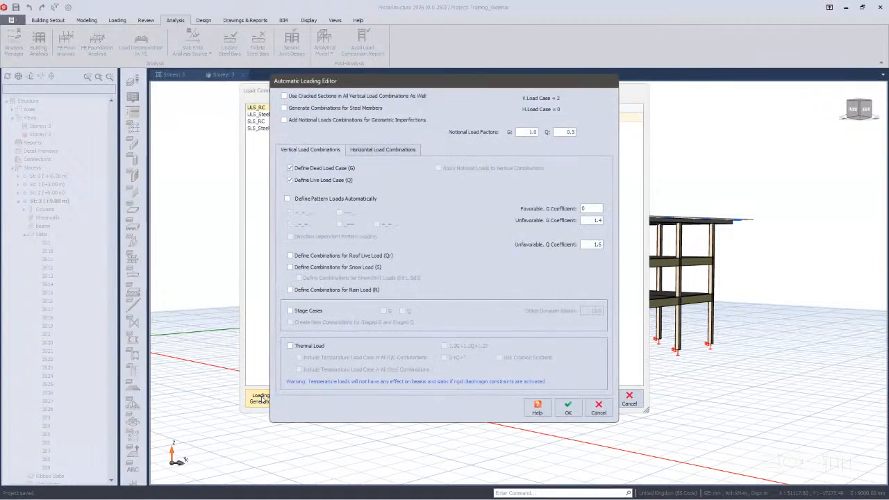
click(311, 149)
click(390, 151)
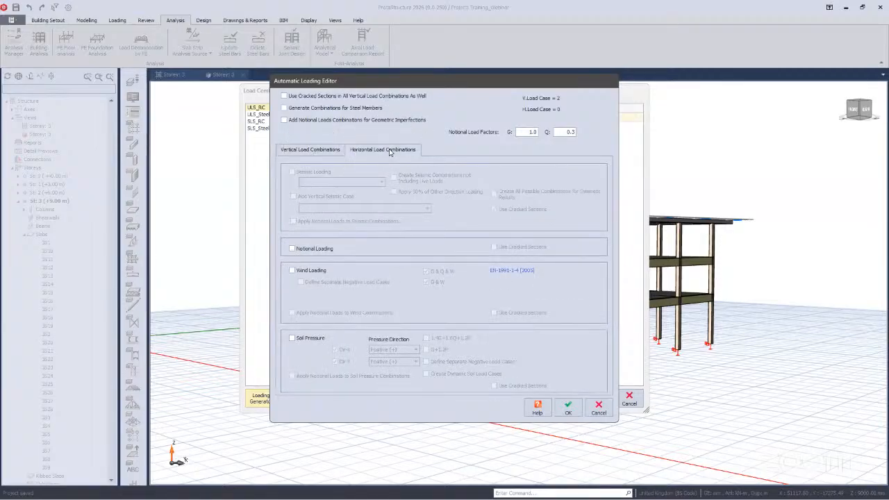
click(322, 151)
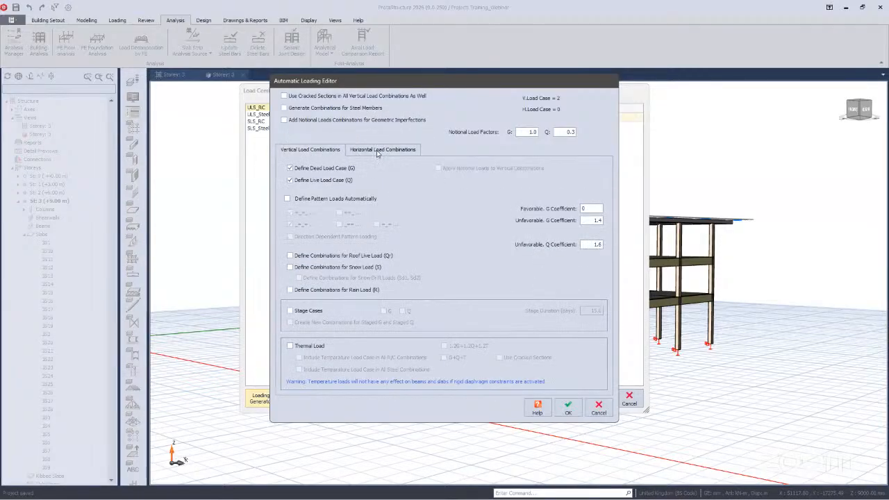
click(357, 152)
click(316, 152)
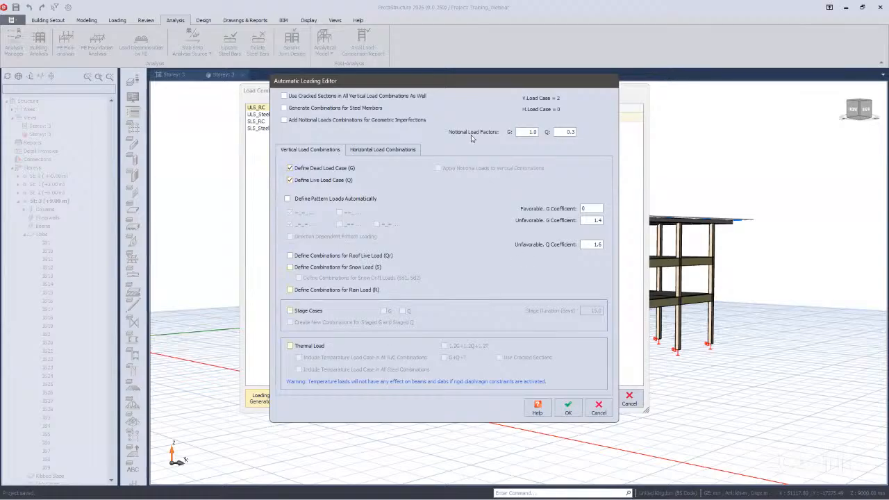
click(572, 411)
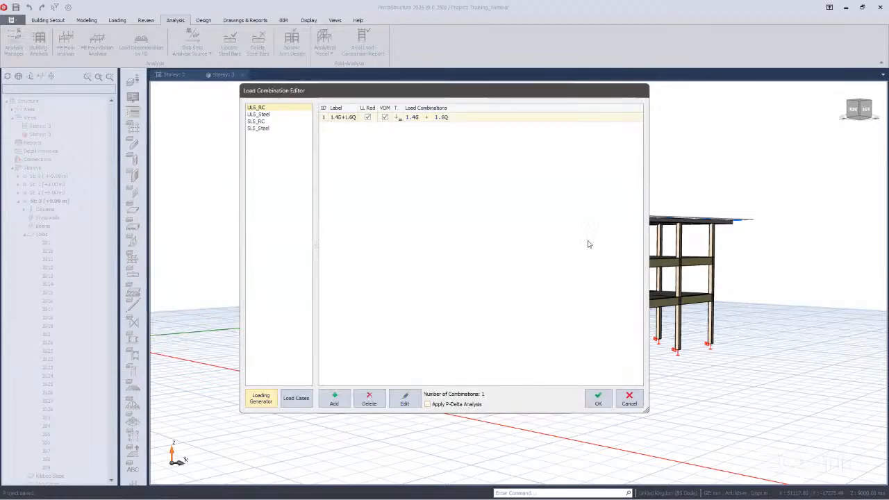
click(595, 399)
- Set the shearwall model to Finite Elements Shell Model in the building analysis model options
click(379, 111)
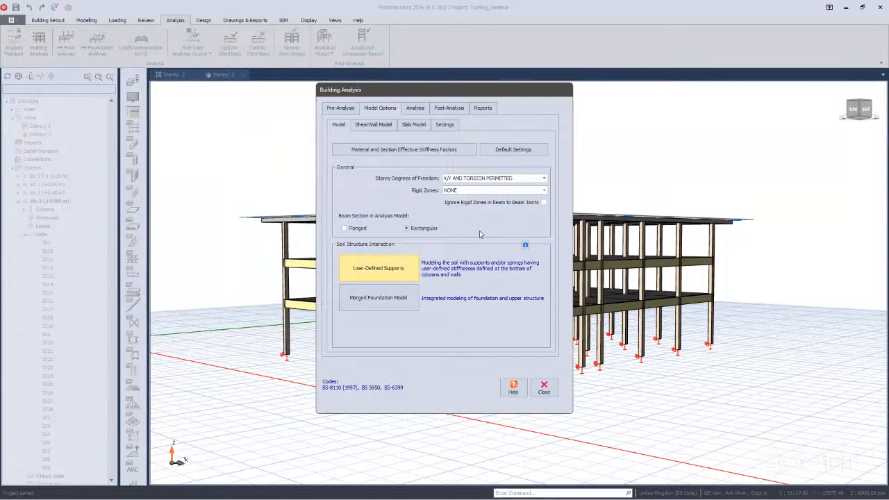
click(353, 183)
click(371, 125)
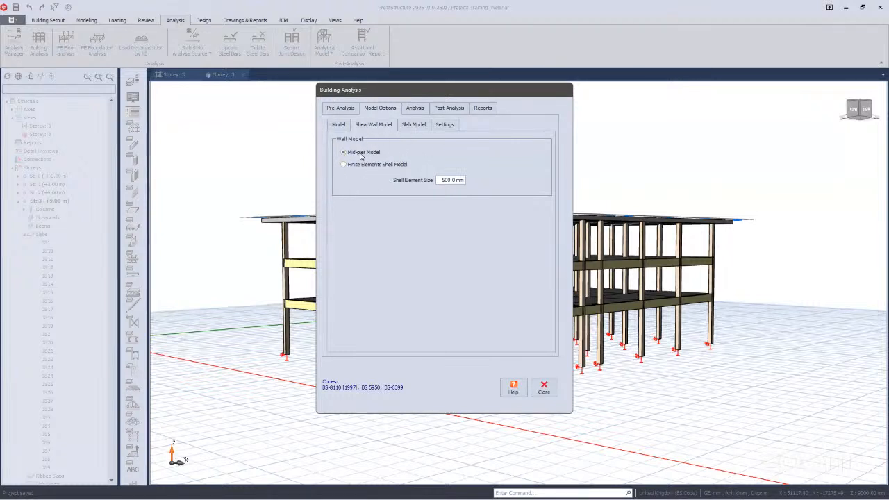
click(357, 165)
- Set the storey diaphragm model to No Rigid Diaphragm Floor Levels in the slab model options
click(415, 125)
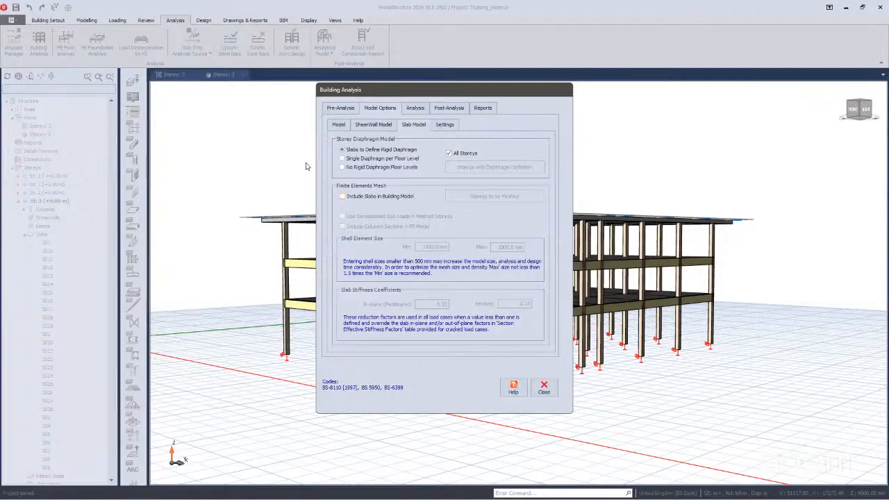
click(347, 168)
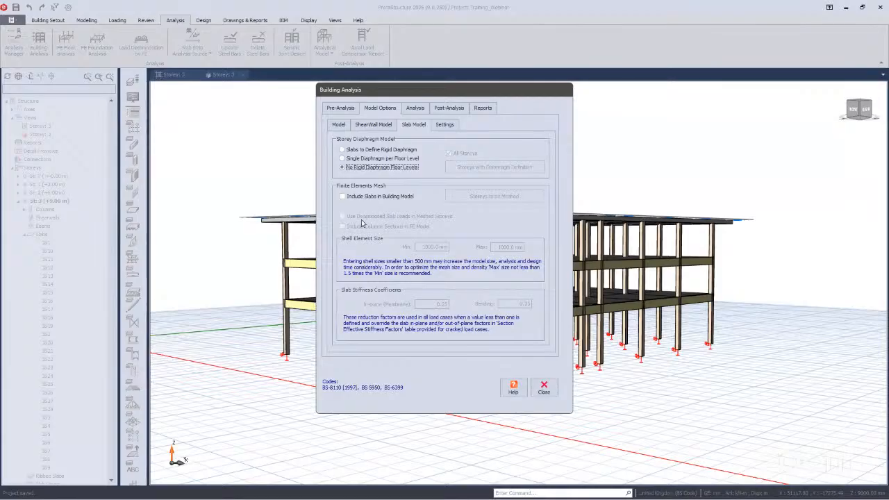
click(373, 124)
click(414, 124)
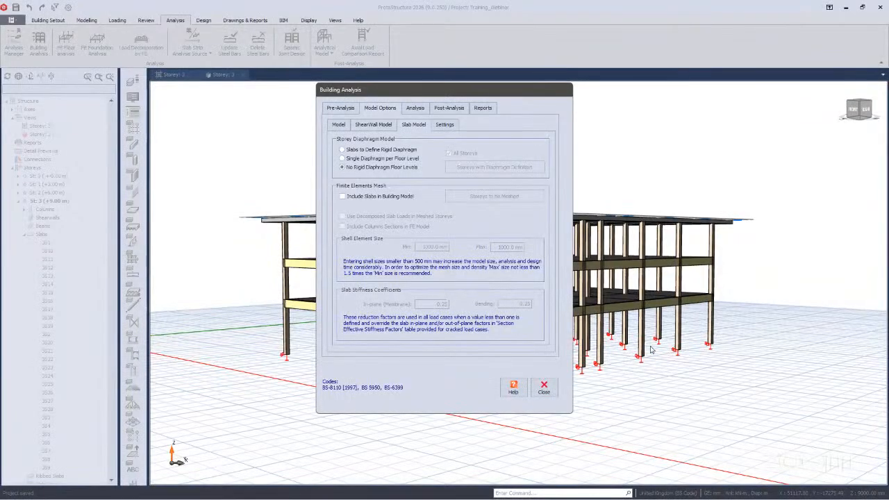
click(411, 128)
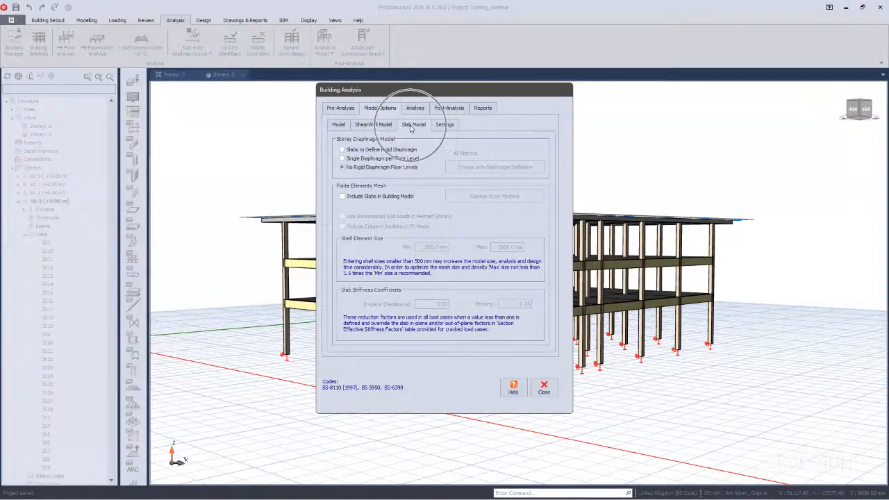
click(410, 128)
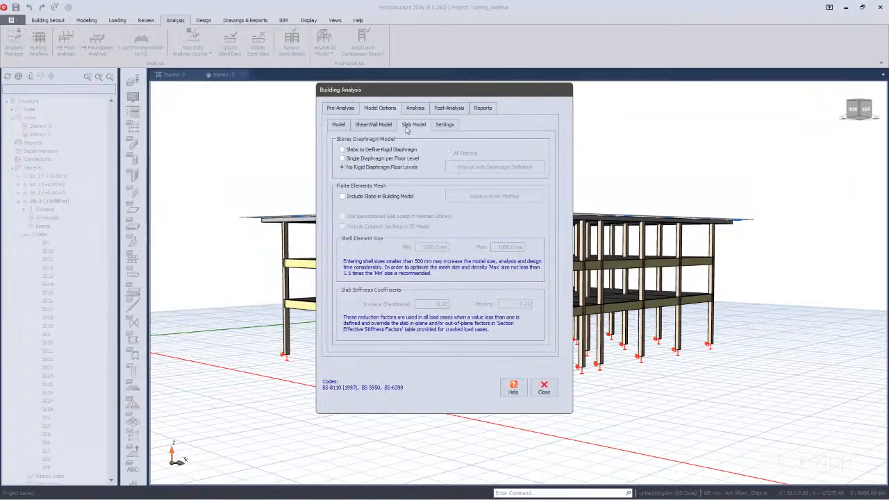
- Include the slabs of all storeys in the building model and use decomposed slab loads in meshed storeys
click(345, 192)
click(343, 196)
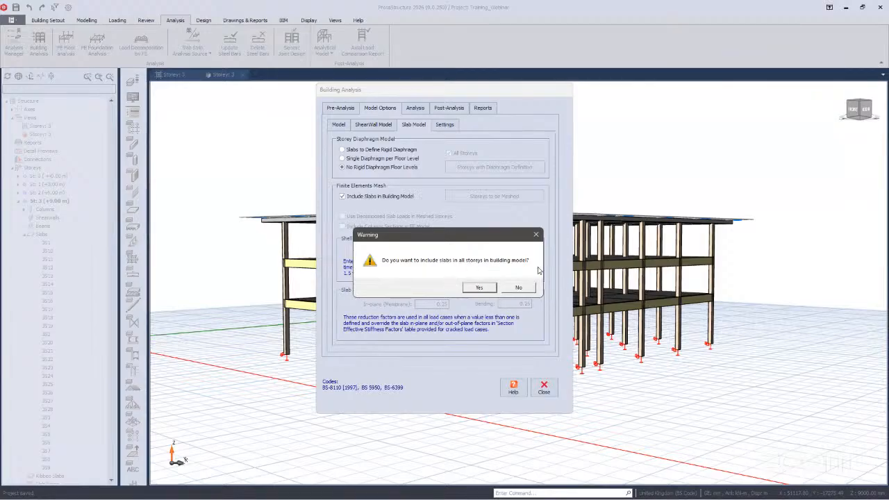
click(481, 289)
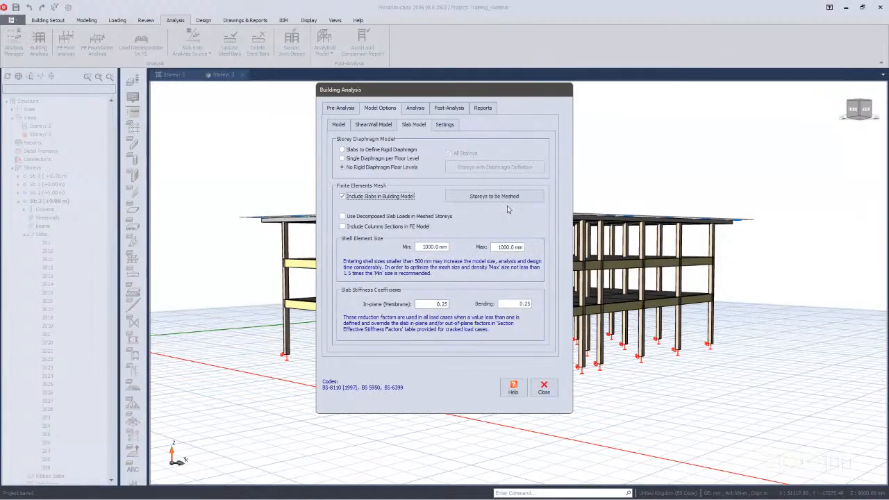
click(481, 197)
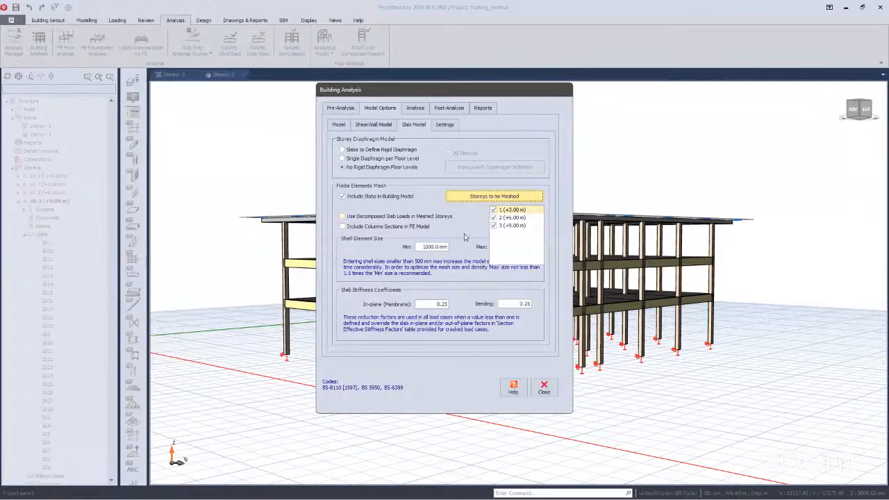
click(342, 217)
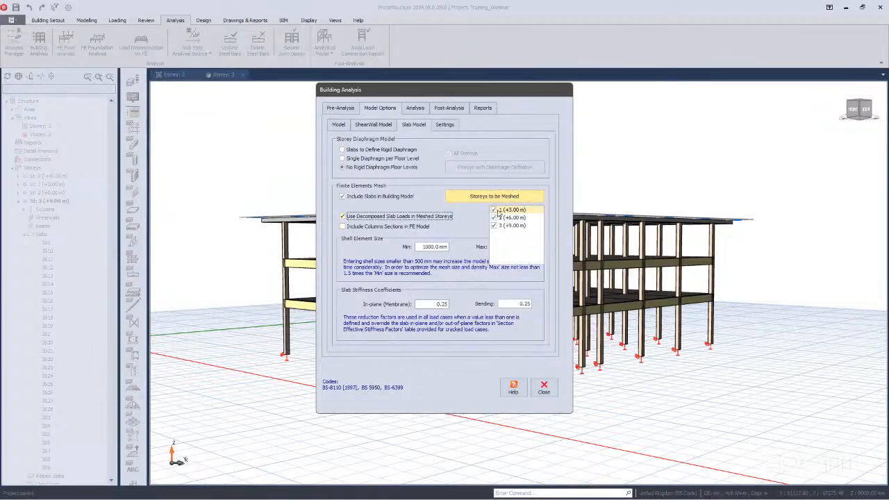
click(463, 291)
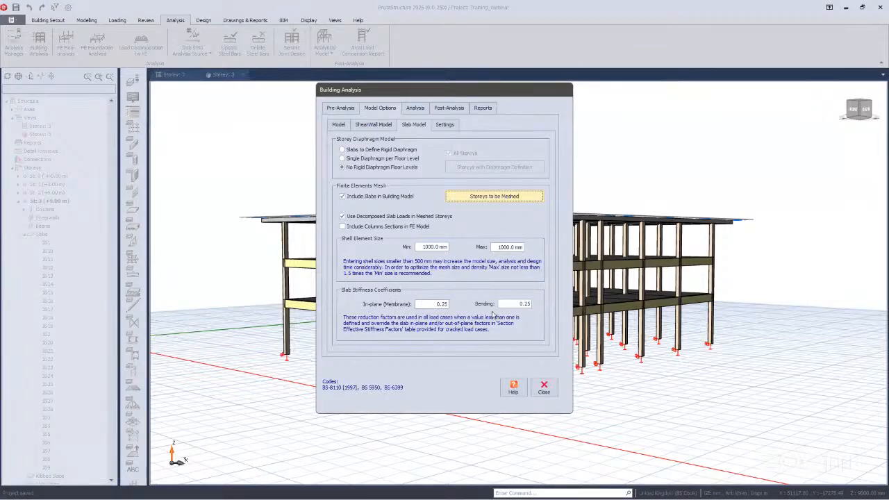
- Set the slab stiffness coefficients to 0.8 in-plane (membrane) and 0.7 bending
drag(430, 304, 485, 304)
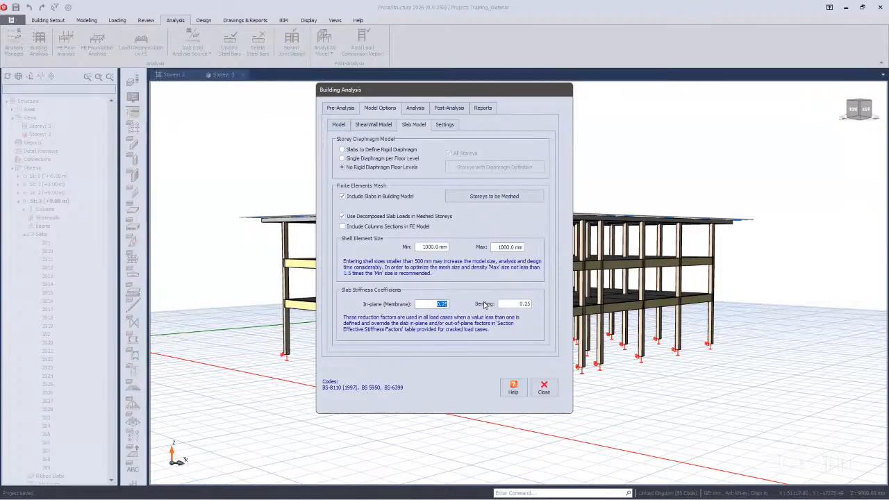
text(0.0)
drag(500, 304, 532, 304)
text(0.07)
click(459, 303)
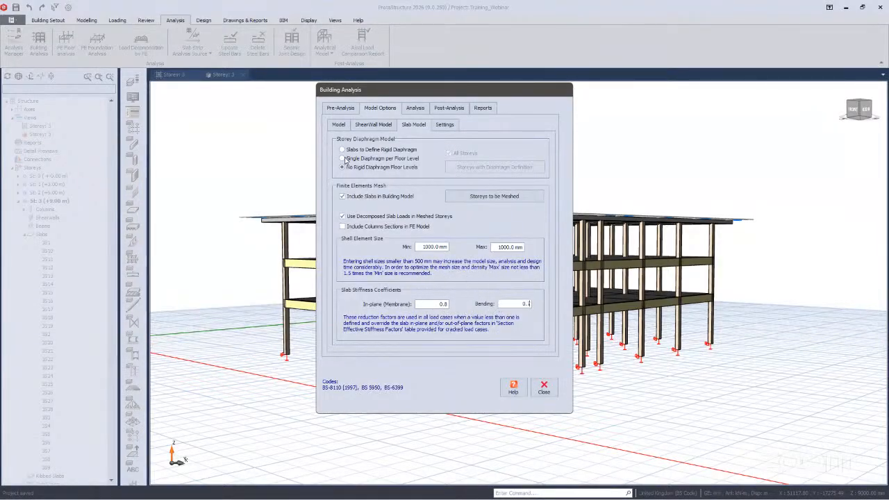
- Review the shearwall model and the effective material and section stiffness factors without changing them
click(367, 127)
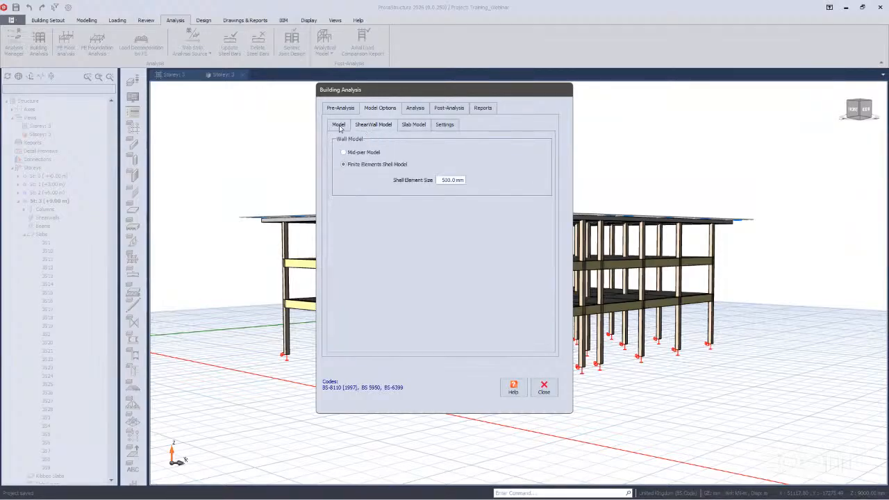
click(339, 125)
click(396, 151)
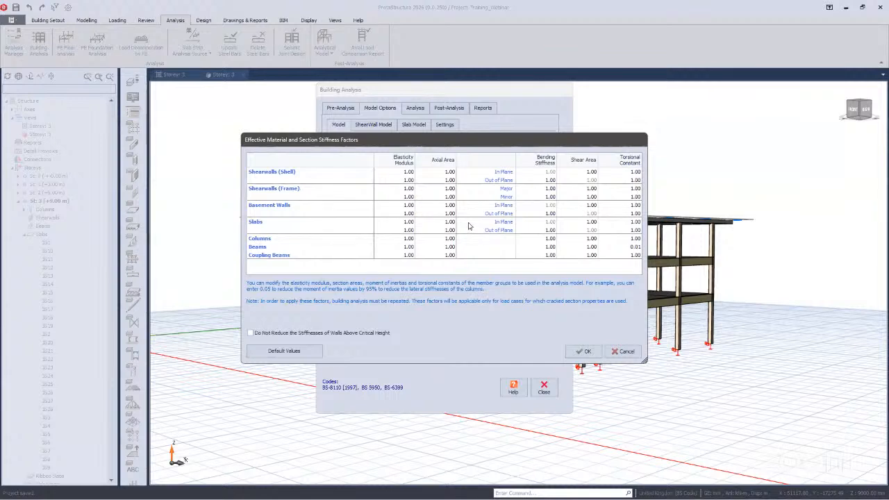
click(624, 352)
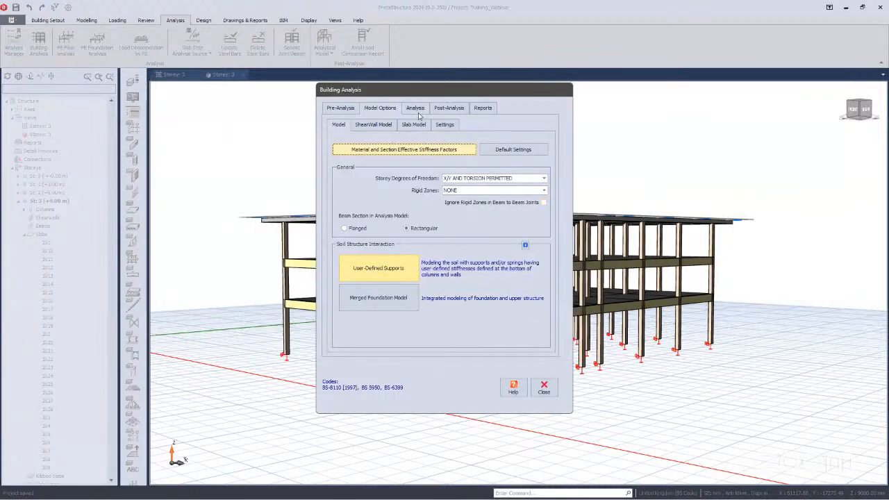
- Set the storey weight and center of gravity calculations to use decomposed beam loads
click(419, 125)
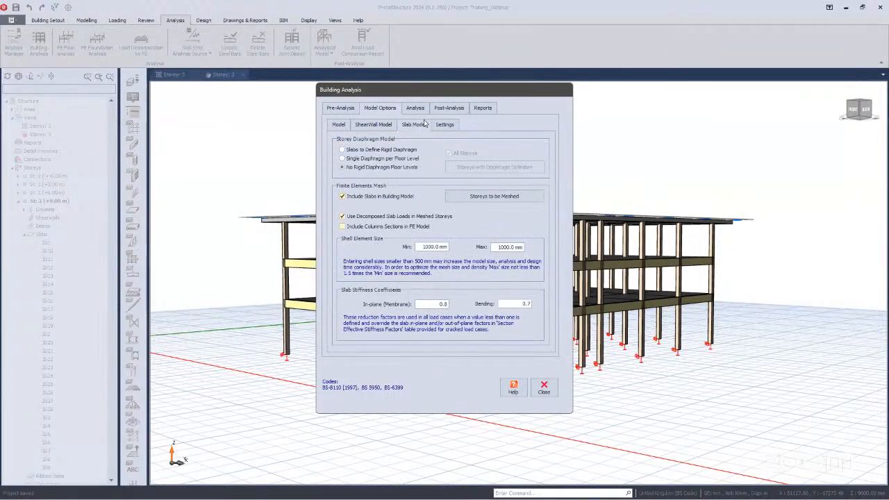
click(445, 125)
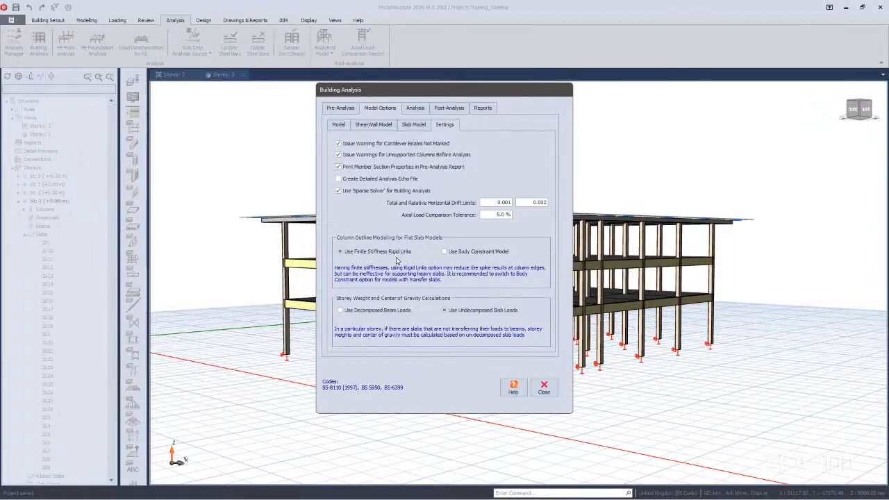
click(375, 310)
- Run the building analysis without any batch reinforcement, steel or composite design options
click(414, 108)
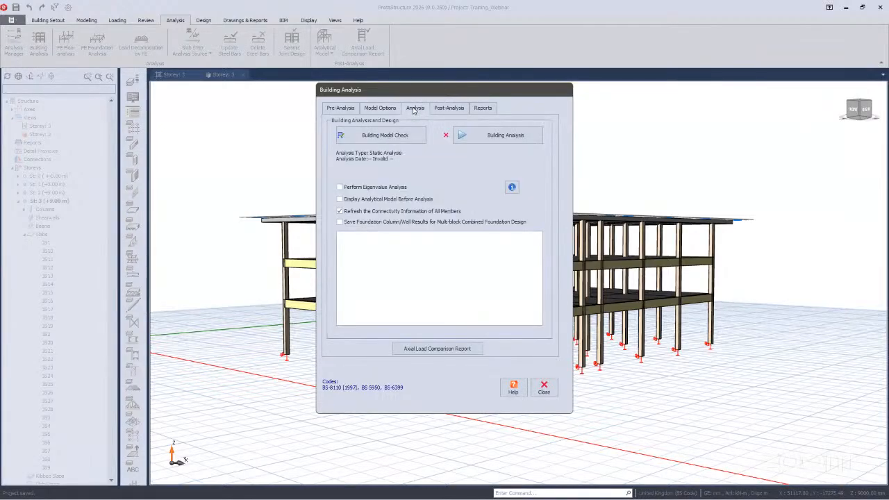
click(502, 141)
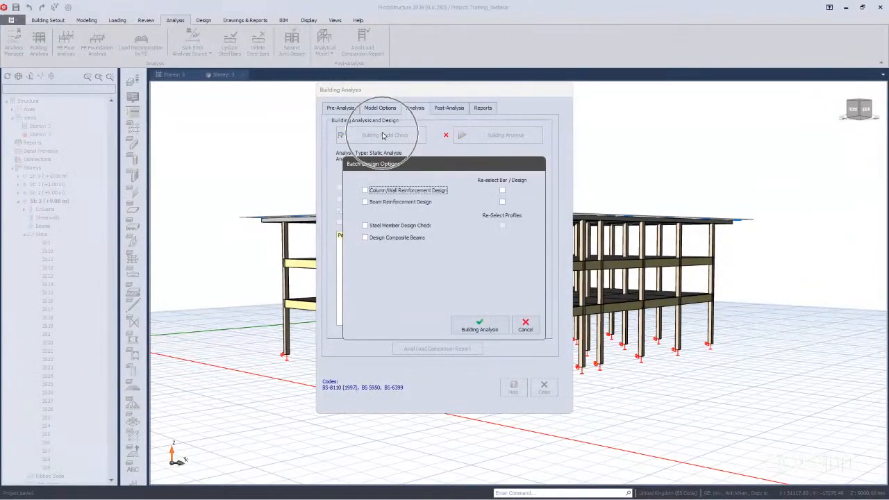
click(479, 325)
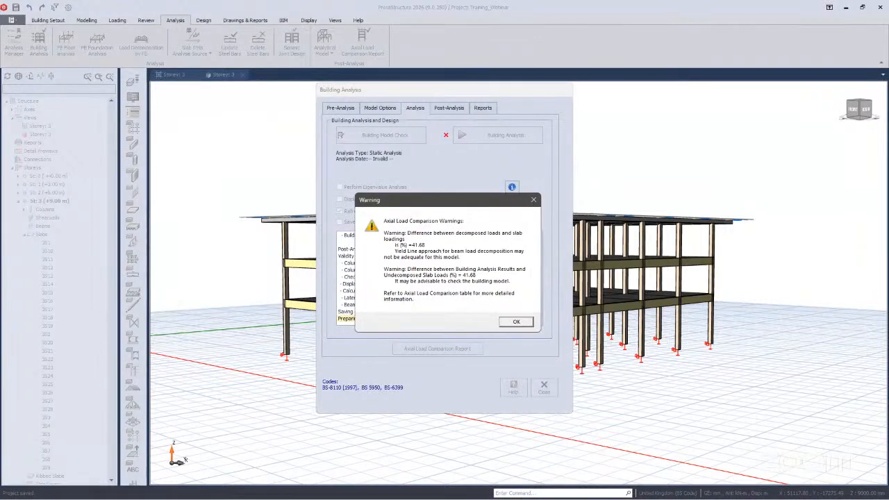
click(528, 201)
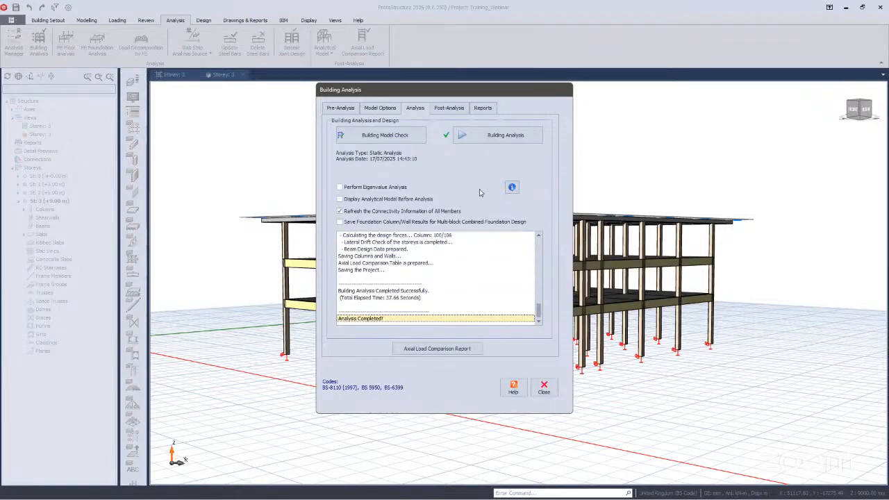
- Display the analytical model of the analysed building and show its member force diagrams for the dead load case
click(445, 107)
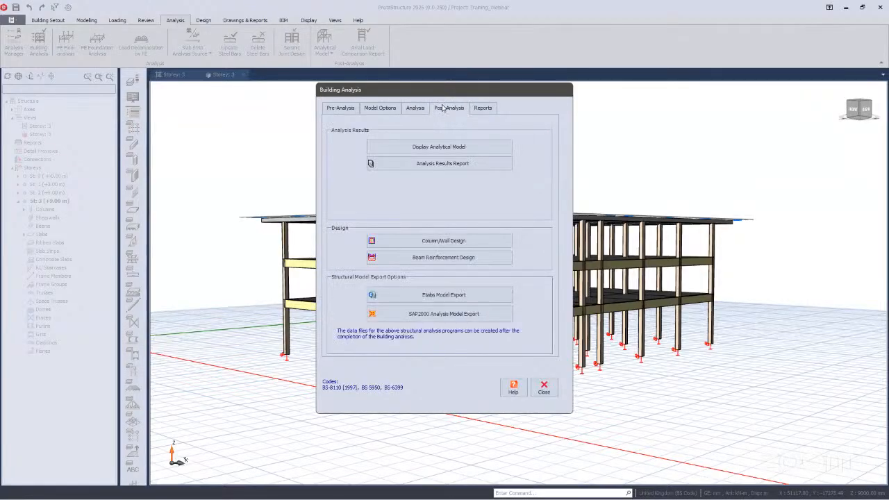
click(436, 148)
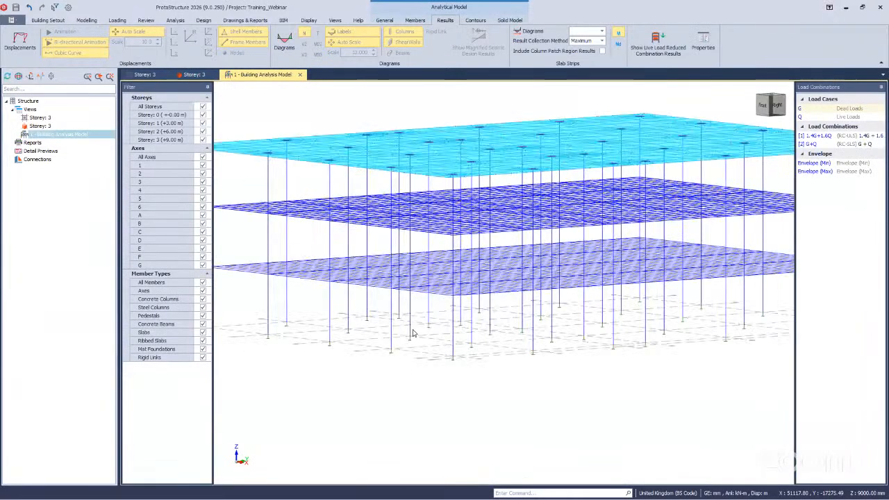
click(285, 43)
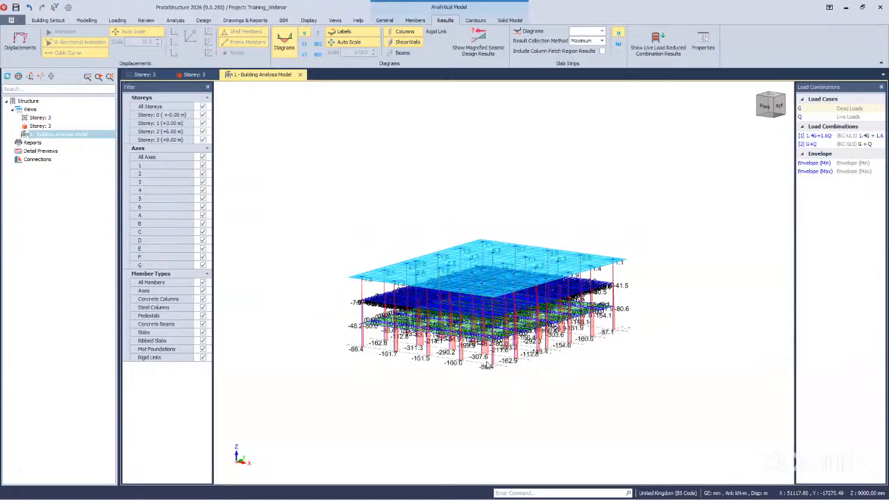
scroll(493, 370, up, 2)
scroll(495, 376, up, 2)
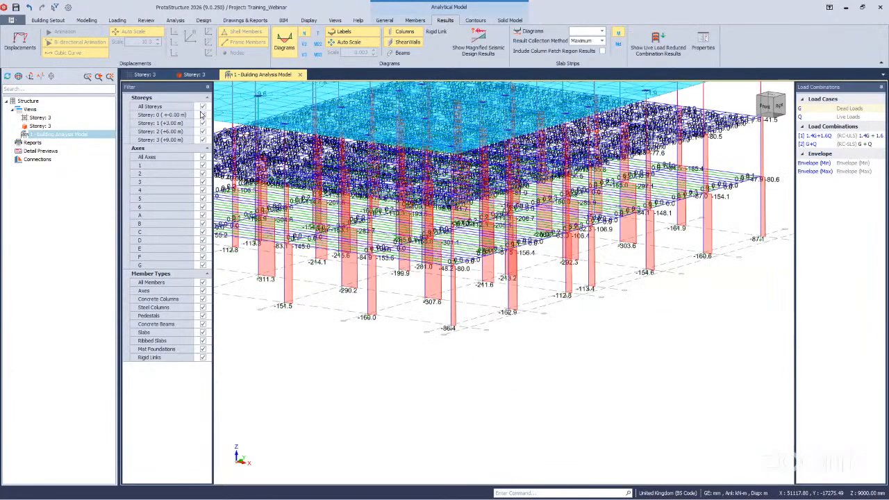
- Limit the analytical model display to Storey 1 (+3.00 m) and examine its dead load force diagrams
click(203, 107)
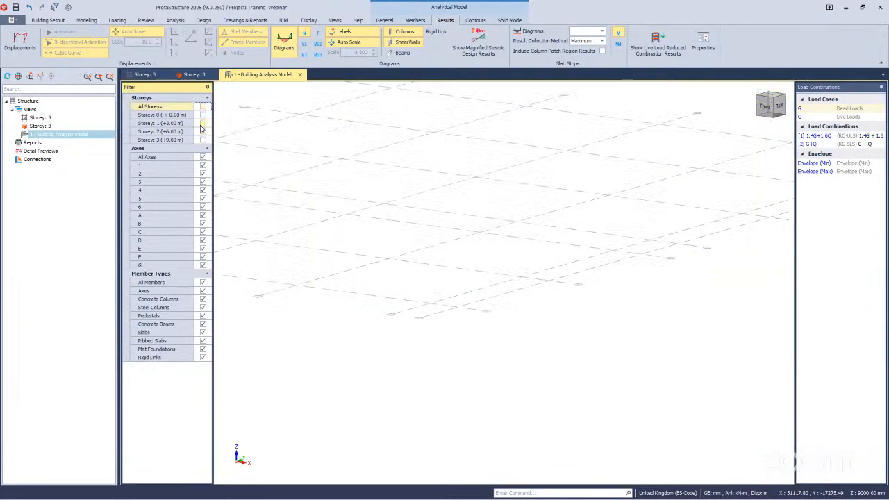
click(202, 124)
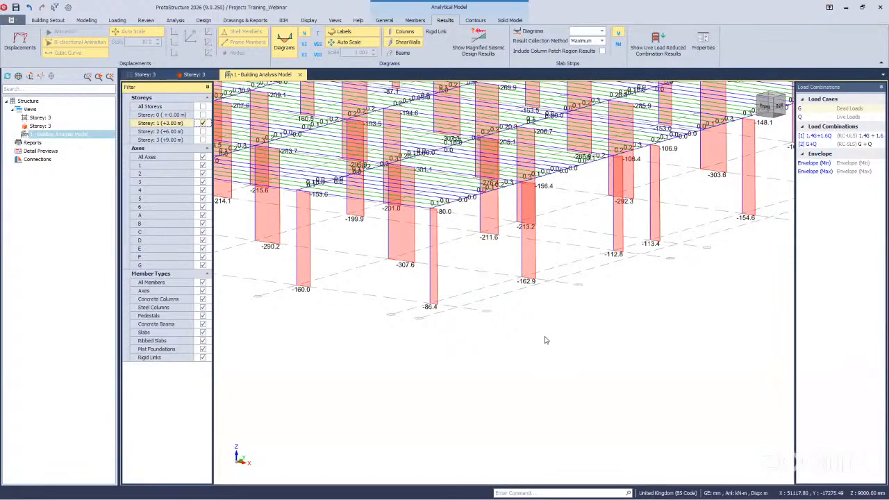
scroll(533, 339, down, 4)
middle_drag(514, 369, 733, 254)
scroll(844, 155, up, 4)
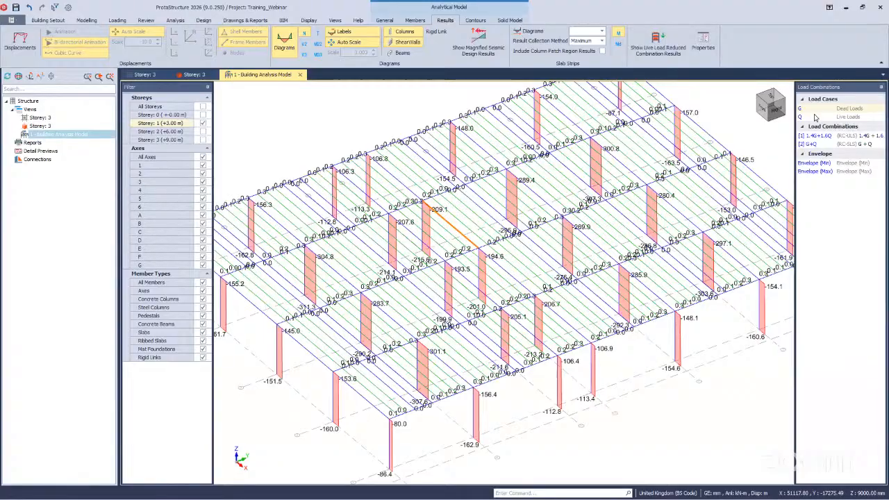
- Examine the Storey 1 force diagrams for the 1.4G+1.6Q combination and close the analytical model
click(818, 137)
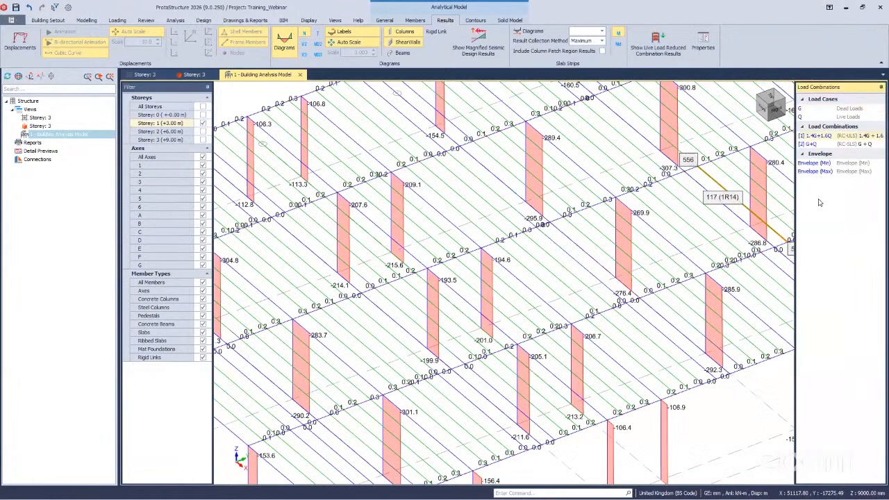
scroll(712, 265, down, 6)
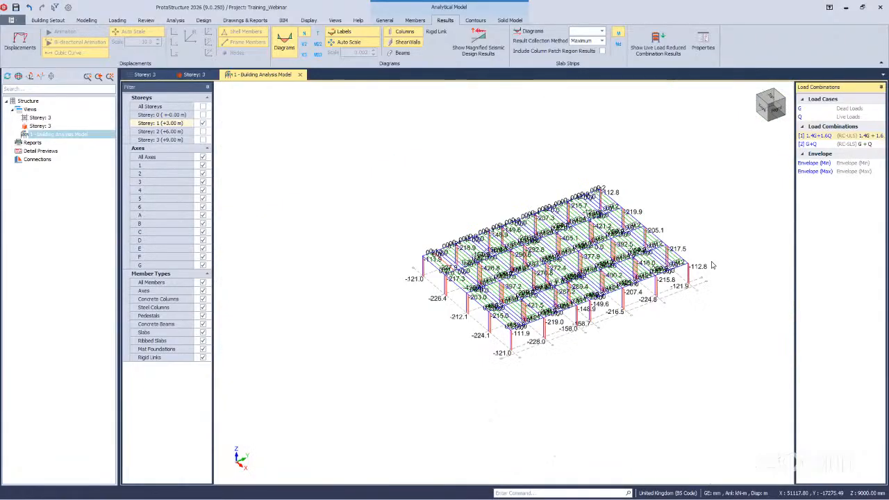
scroll(723, 306, up, 2)
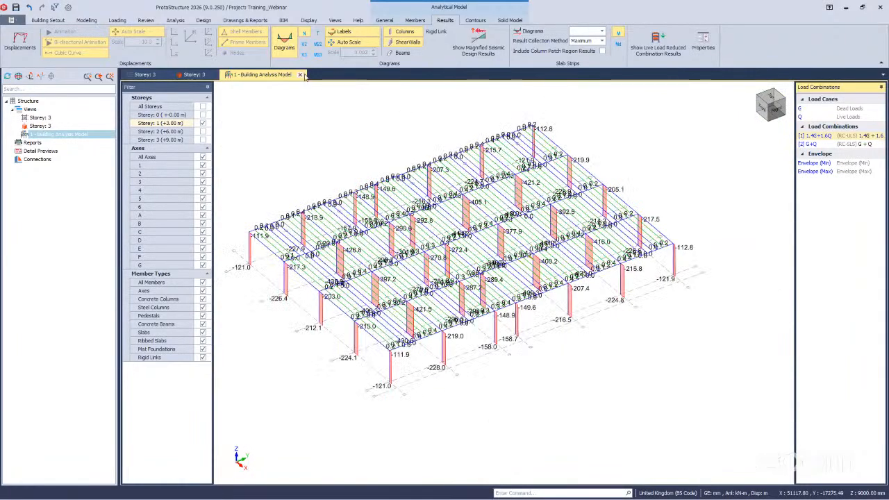
click(300, 75)
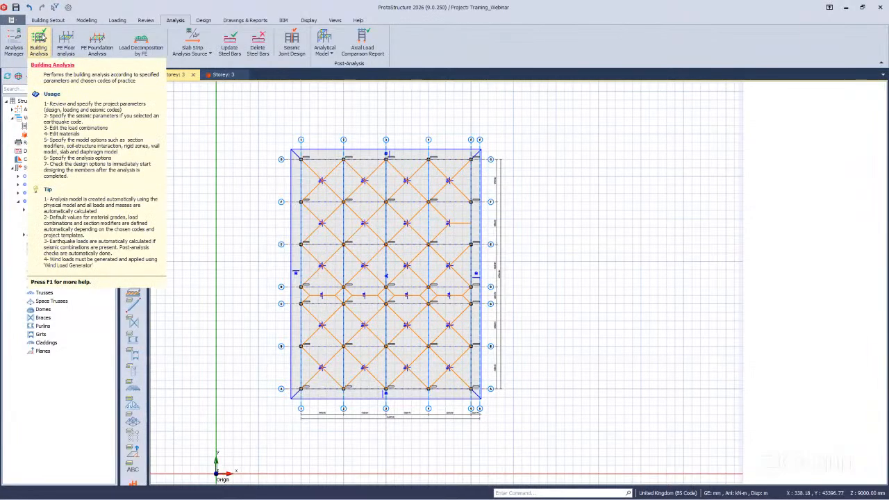
- Switch the plan view from Storey 3 to Storey 1 (+3.00 m)
click(39, 37)
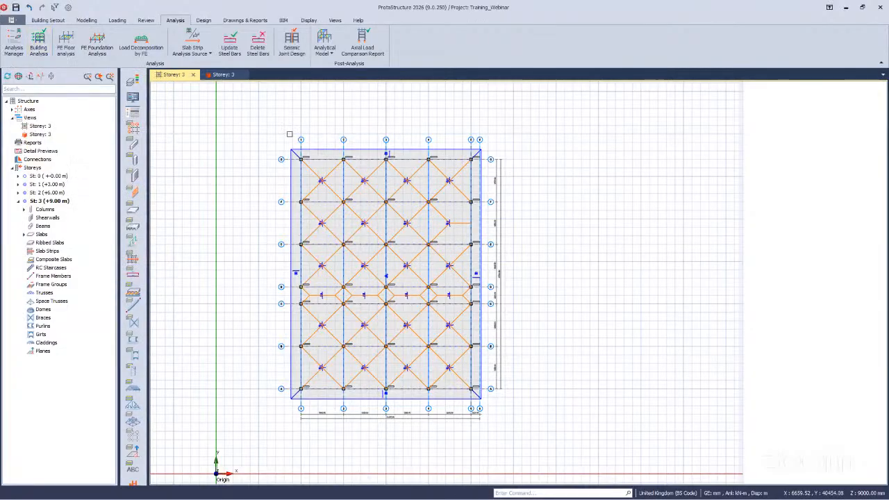
click(204, 21)
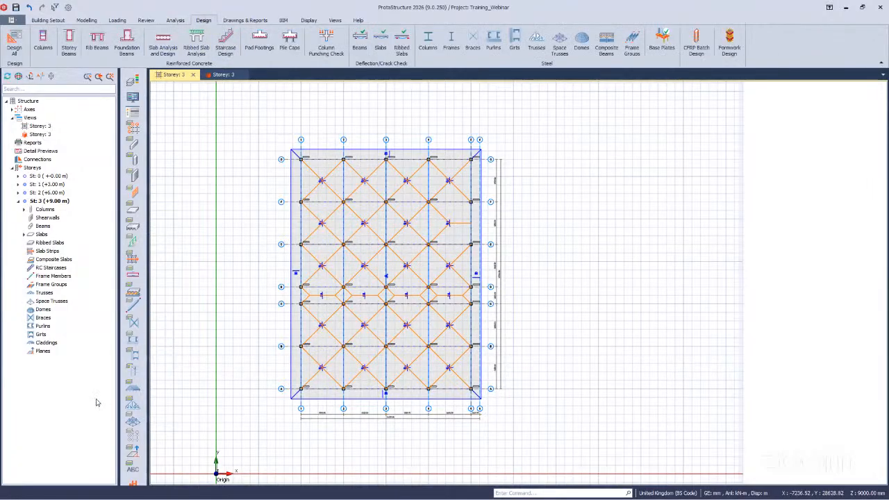
double_click(51, 185)
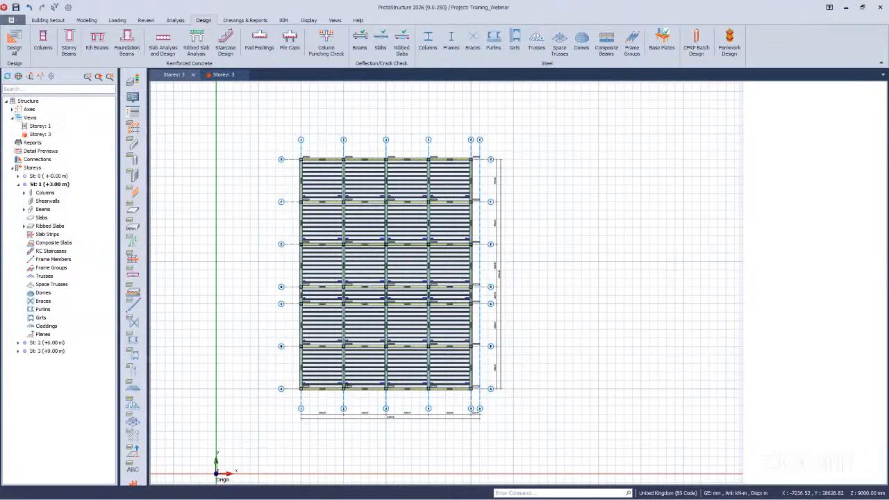
- Examine the ribbed slab panels and supporting beams in the Storey 1 plan around axes A to D
scroll(459, 372, up, 5)
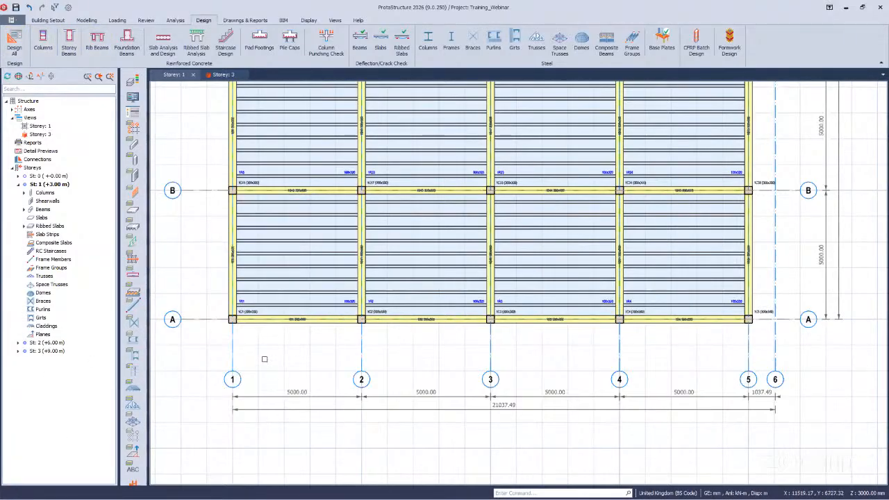
click(361, 264)
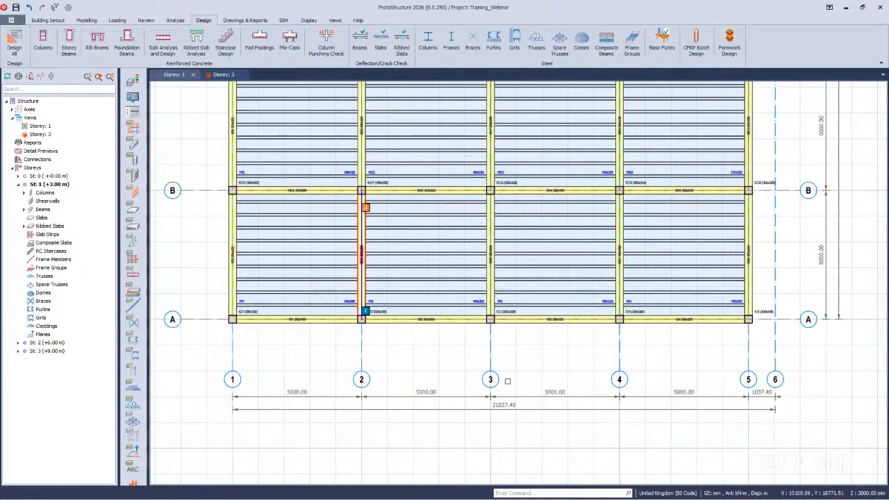
key(Escape)
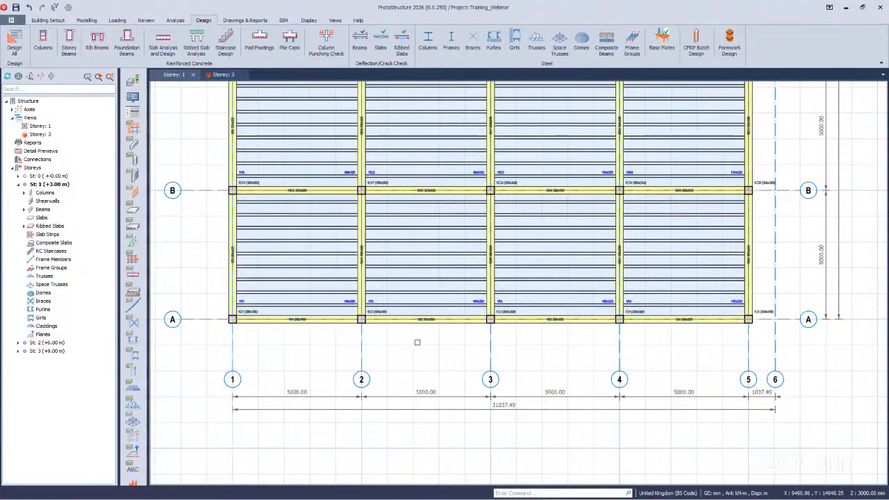
scroll(377, 329, down, 1)
scroll(436, 308, down, 1)
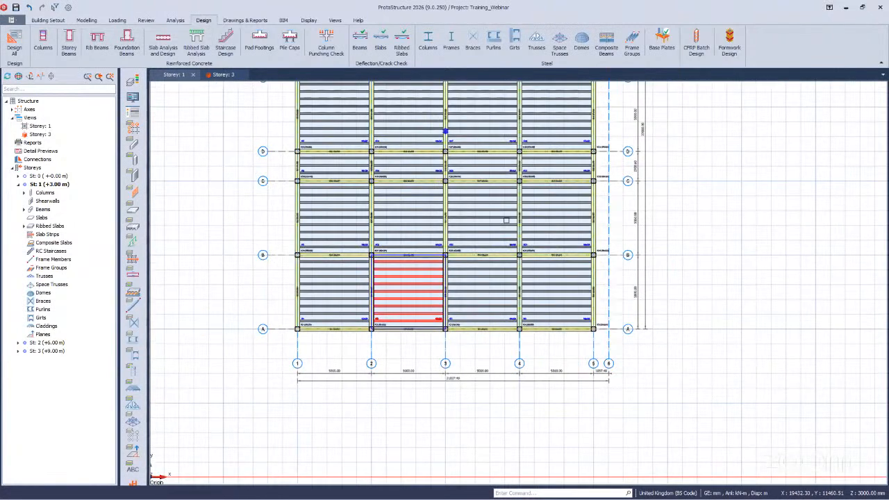
scroll(461, 230, up, 1)
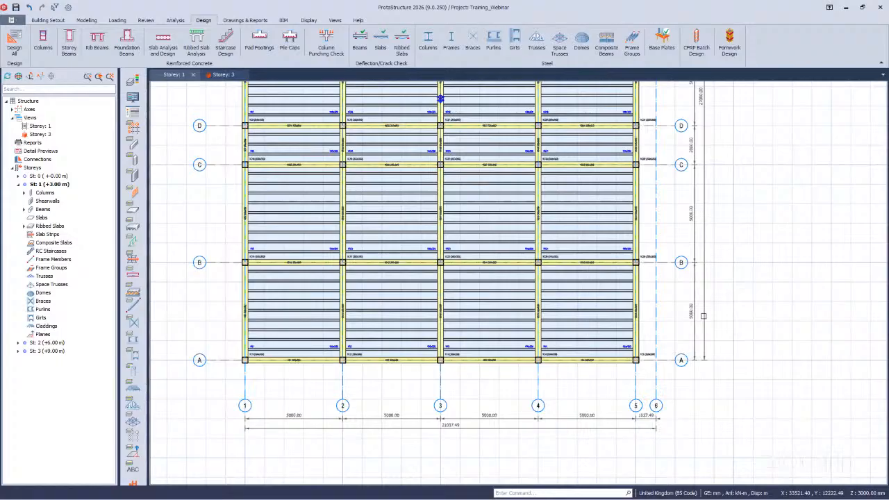
scroll(336, 323, up, 4)
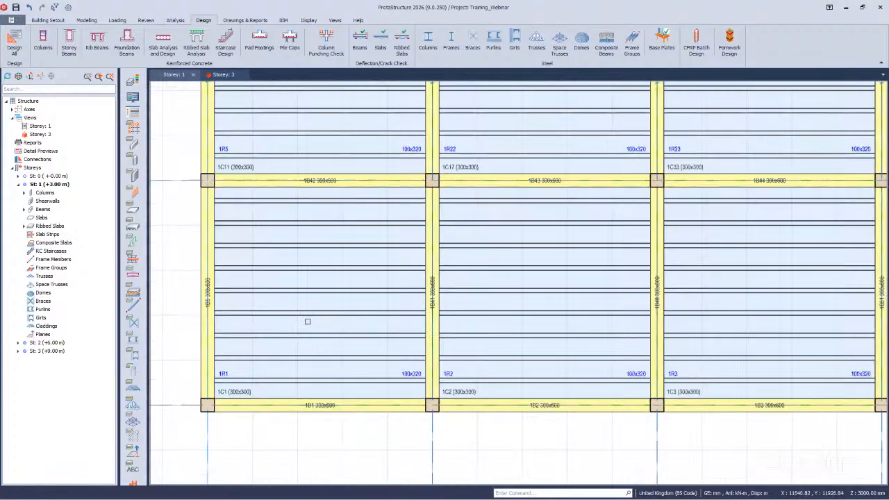
scroll(308, 321, down, 3)
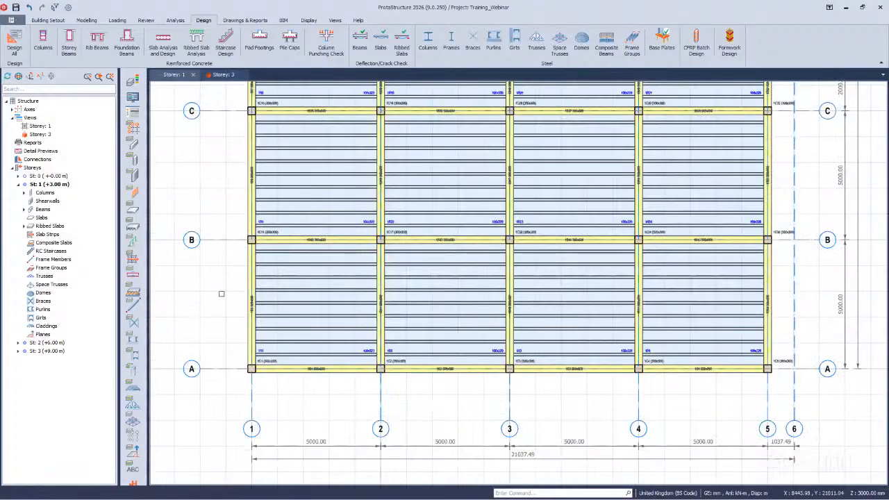
scroll(221, 294, down, 1)
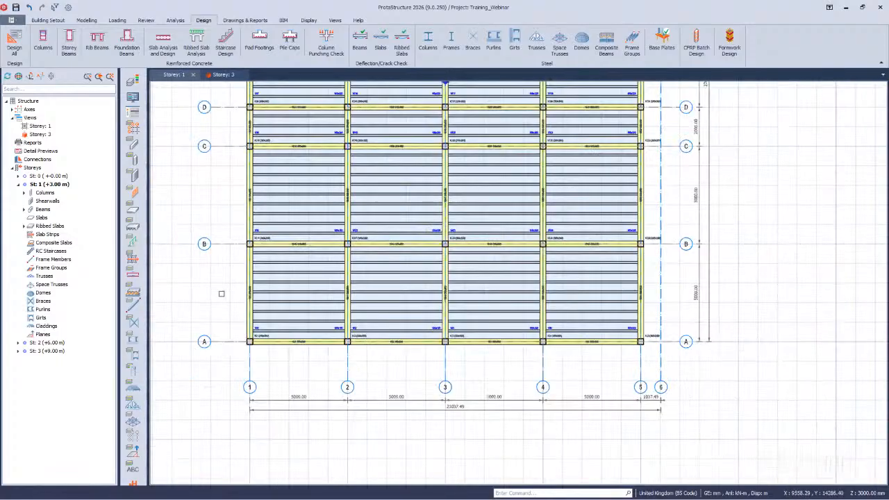
- Set up a new X-direction slab strip as an FE Strip with Building analysis as its results source
click(87, 20)
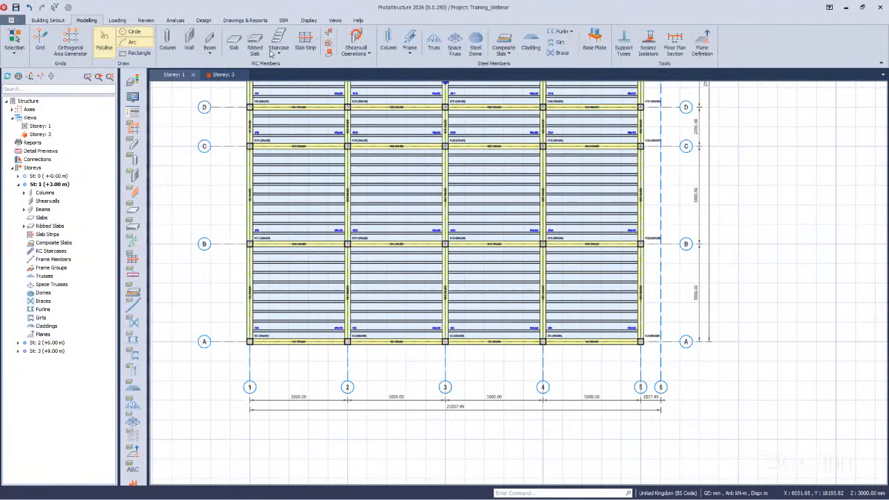
click(309, 49)
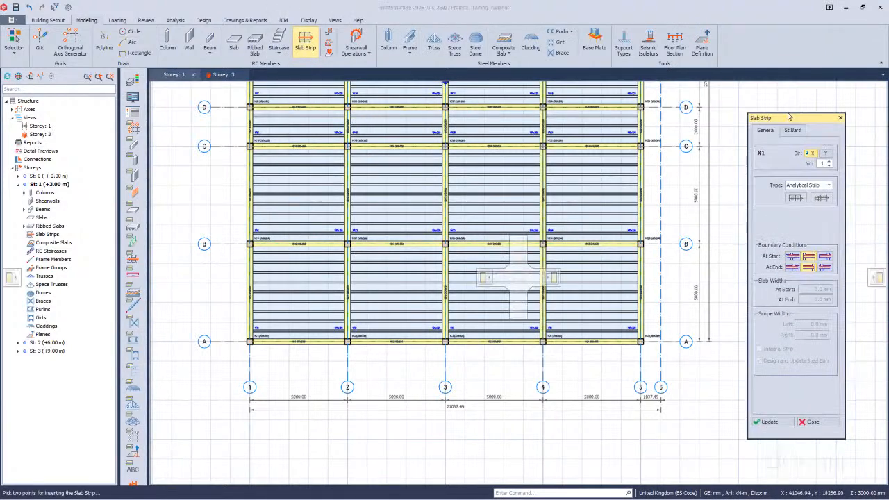
click(828, 186)
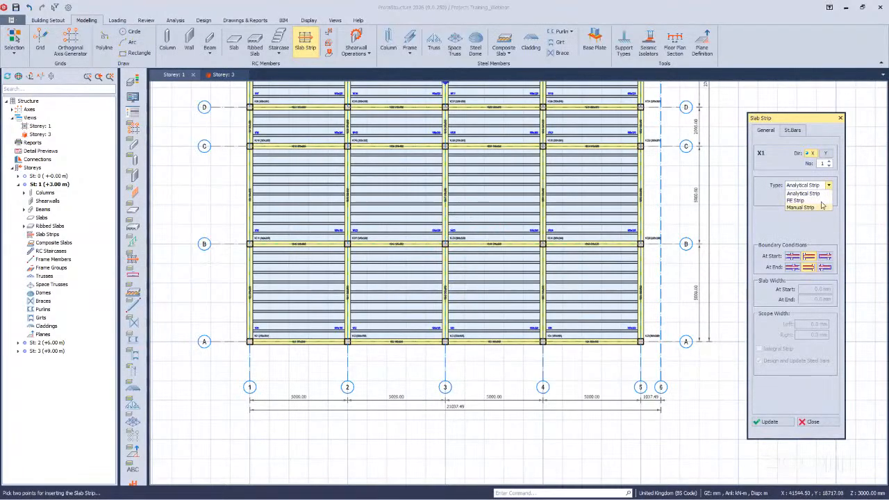
click(813, 201)
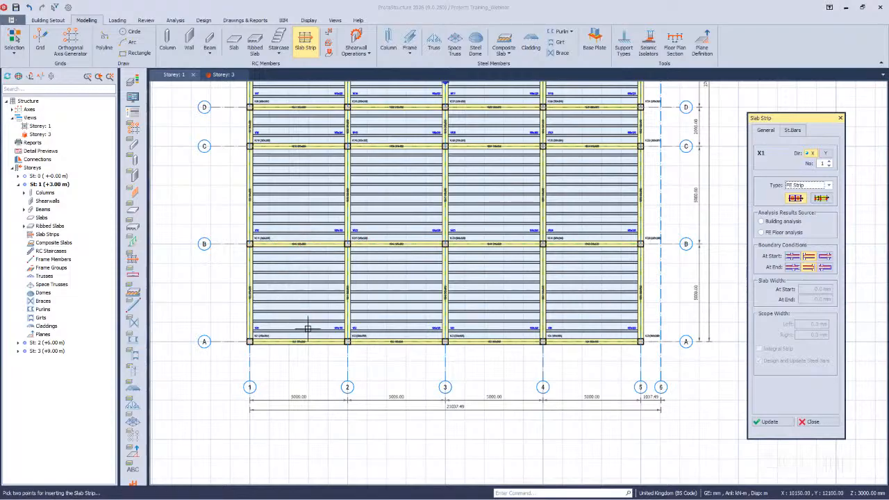
scroll(306, 328, up, 1)
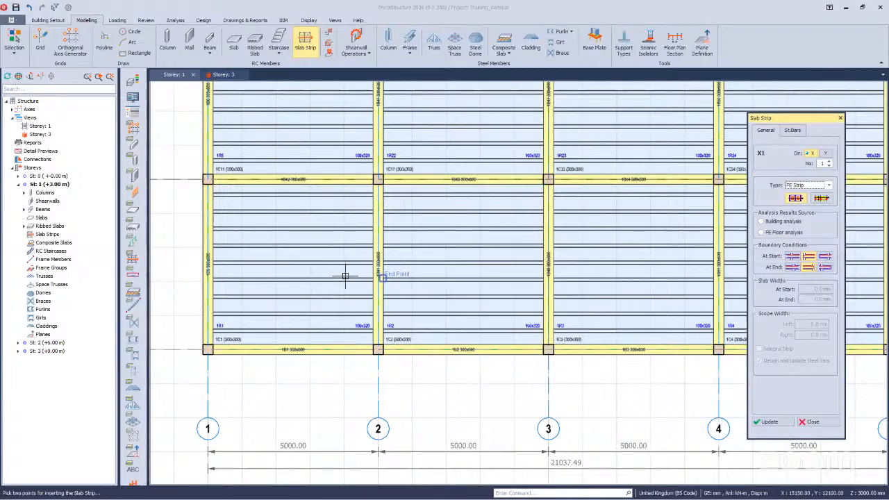
scroll(279, 315, down, 1)
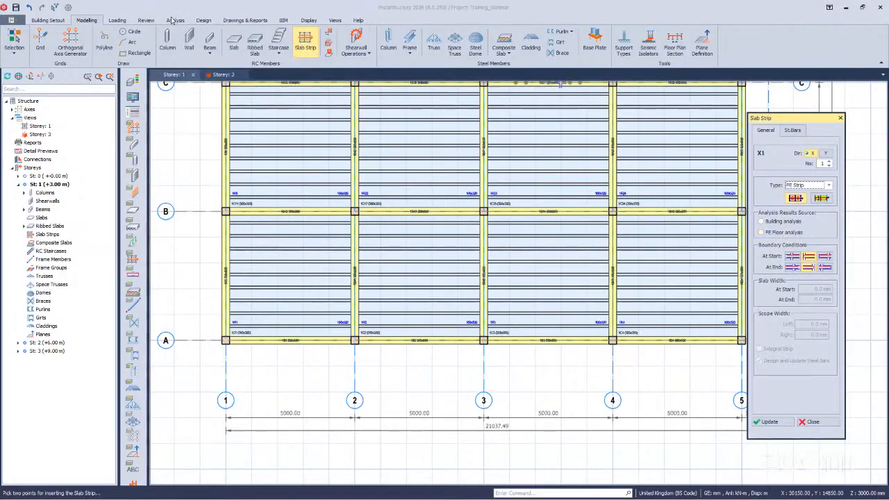
click(777, 221)
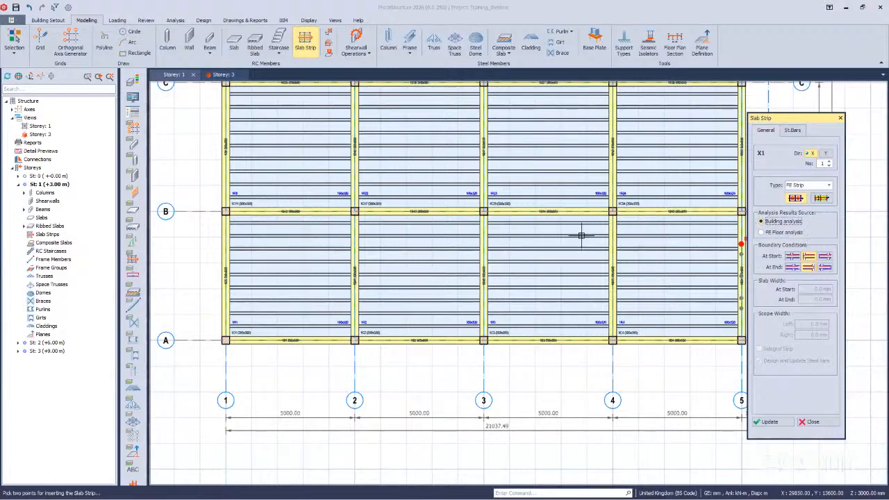
- Insert the FE slab strip horizontally across the ribbed slabs between axes A and B, from outside axis 1 to beyond axis 5
scroll(229, 250, down, 2)
scroll(236, 246, down, 2)
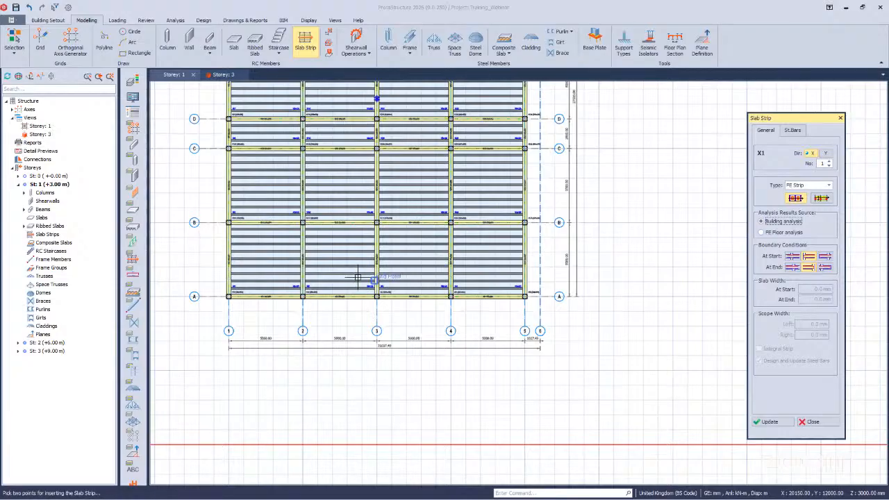
scroll(264, 273, up, 3)
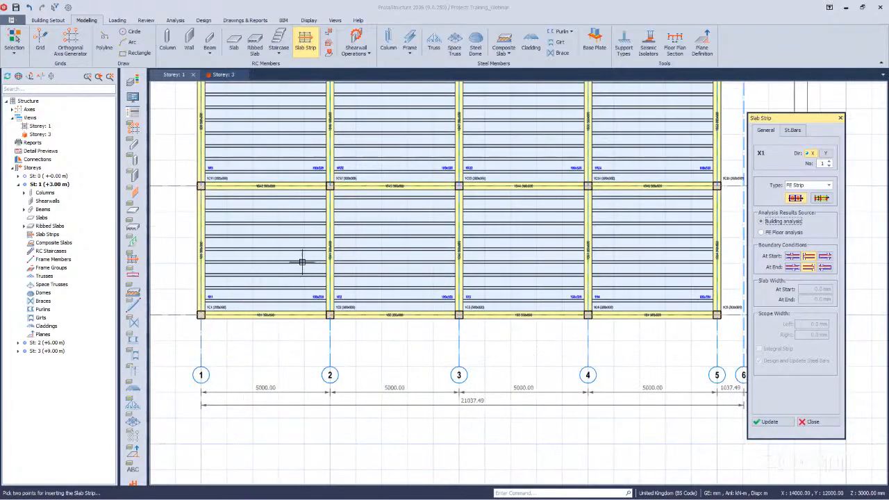
scroll(253, 350, down, 2)
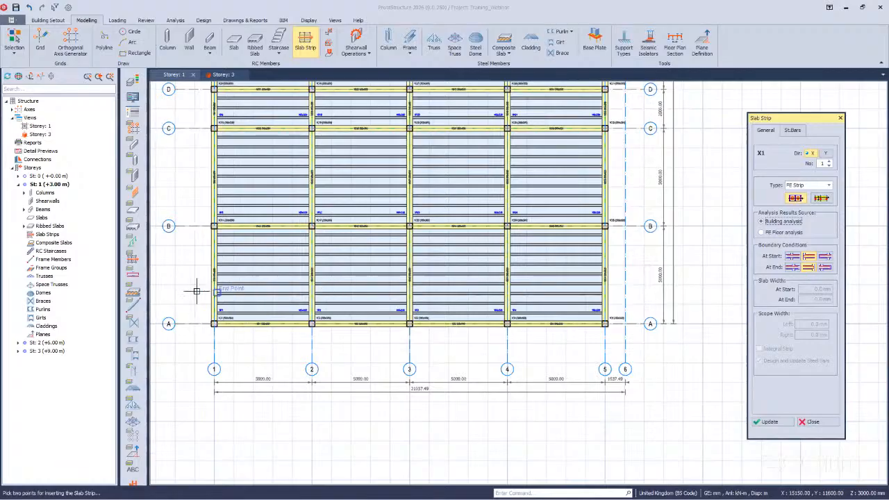
scroll(309, 291, up, 1)
scroll(323, 290, up, 1)
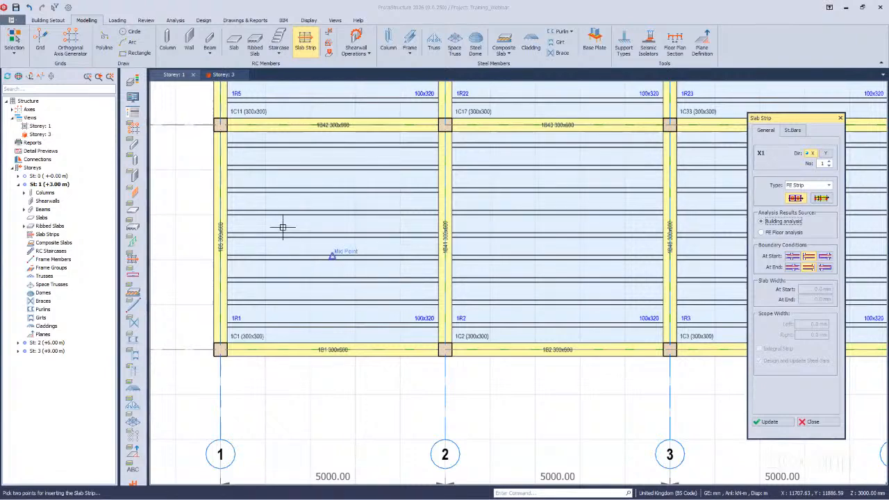
scroll(230, 291, down, 3)
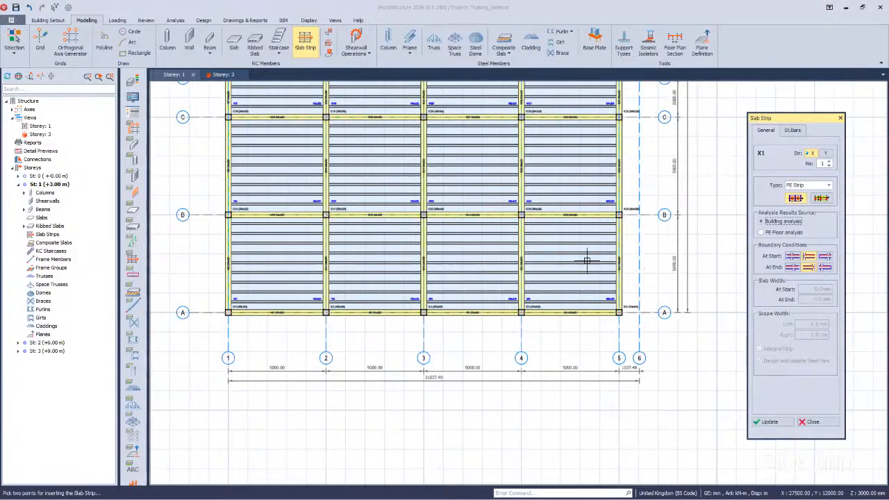
click(214, 264)
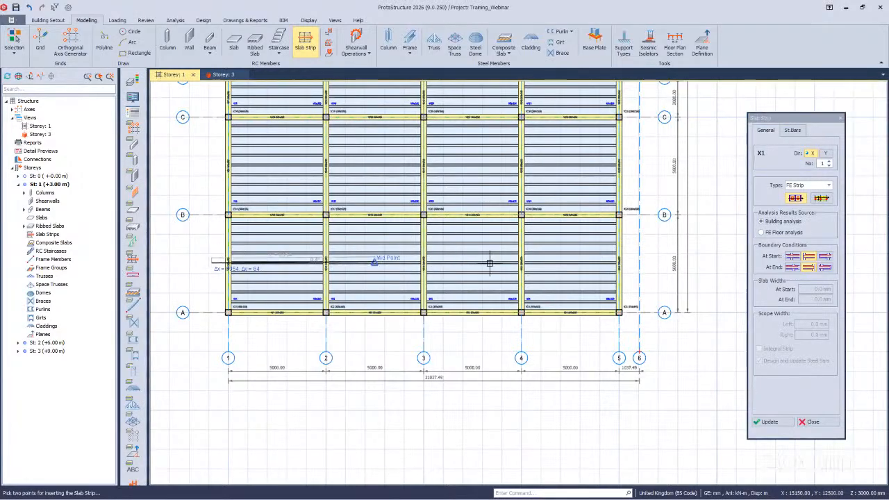
click(633, 268)
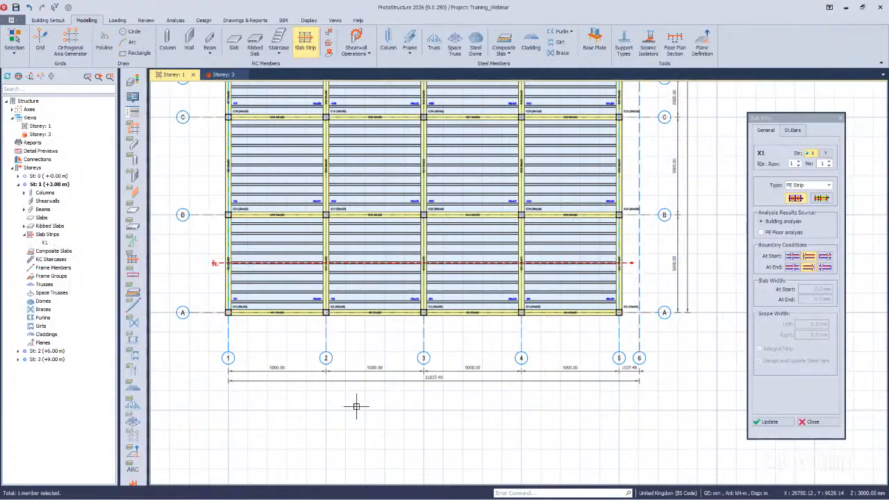
scroll(225, 257, up, 5)
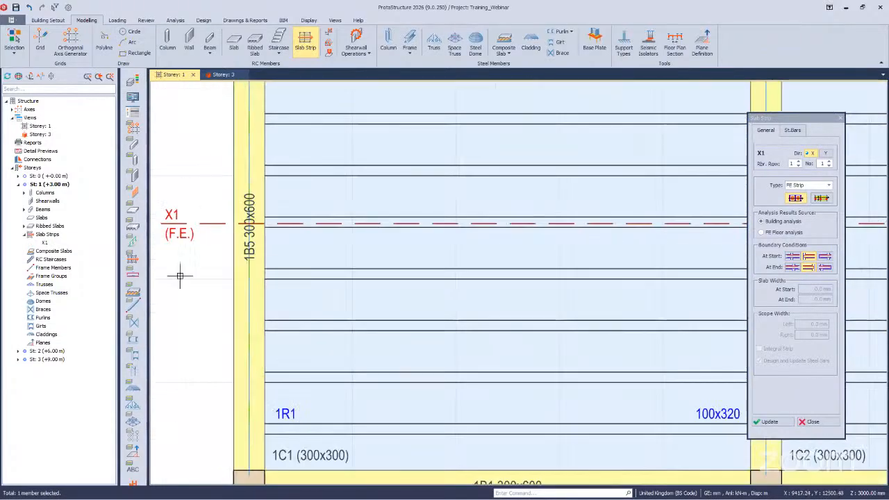
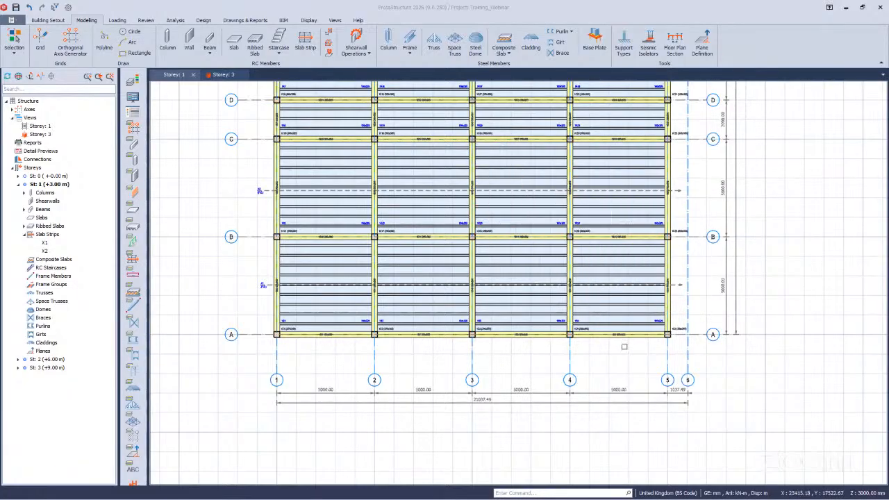
- Examine the X1 and X2 FE strips against the ribbed slabs and axis A beams in the Storey 1 plan
click(618, 335)
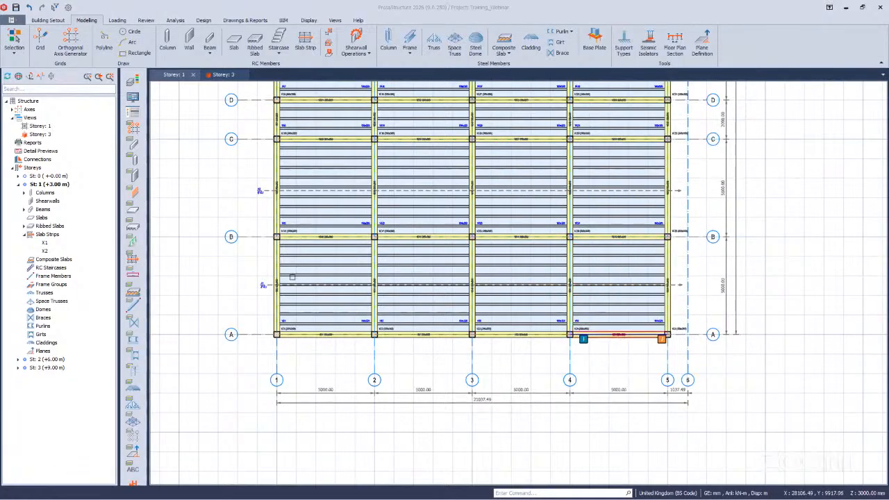
click(306, 302)
scroll(253, 277, up, 2)
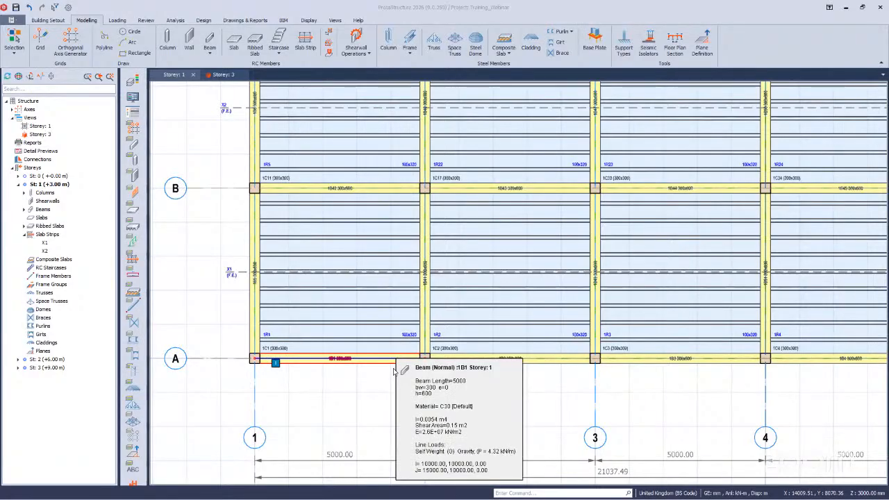
scroll(235, 272, down, 2)
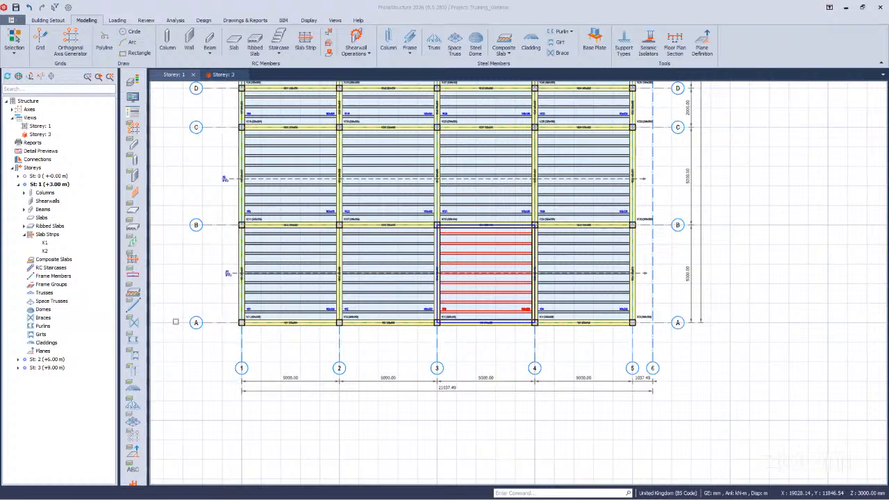
scroll(334, 256, up, 2)
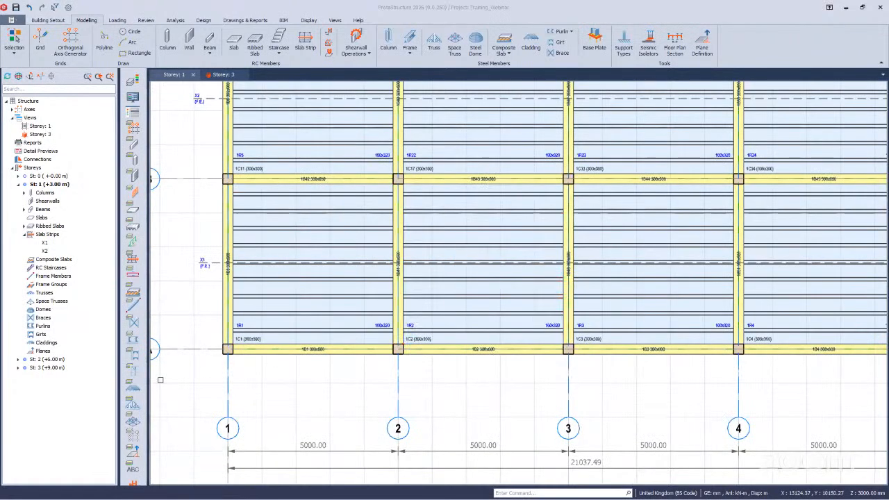
scroll(401, 249, down, 2)
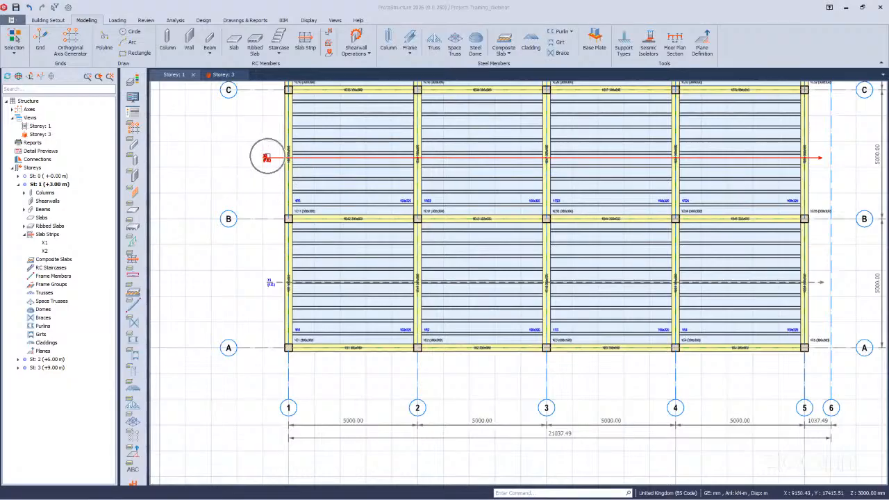
mouse_move(266, 158)
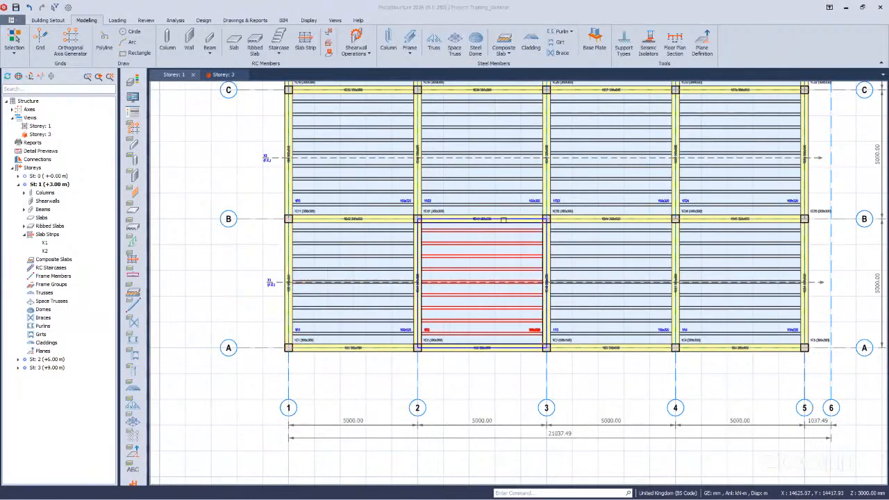
- Switch to the Storey 2 plan and insert an X-direction FE slab strip across the slabs between axes A and B, extending beyond axes 1 and 5
double_click(47, 360)
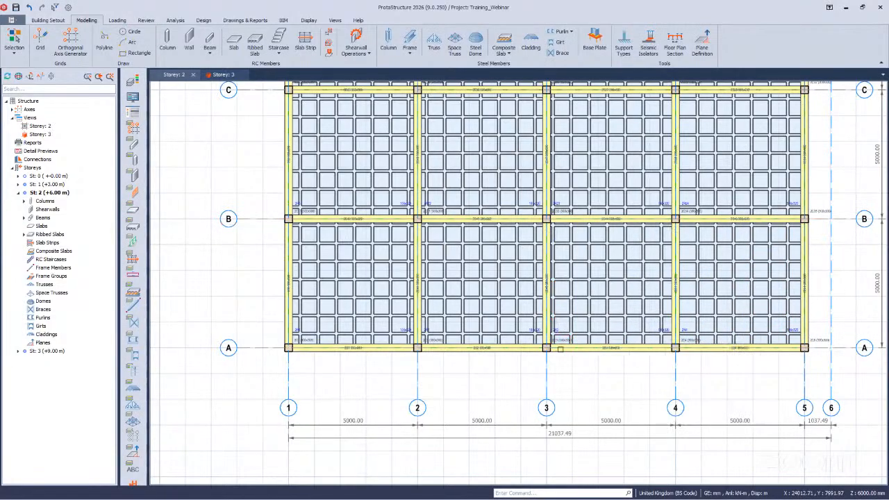
click(311, 49)
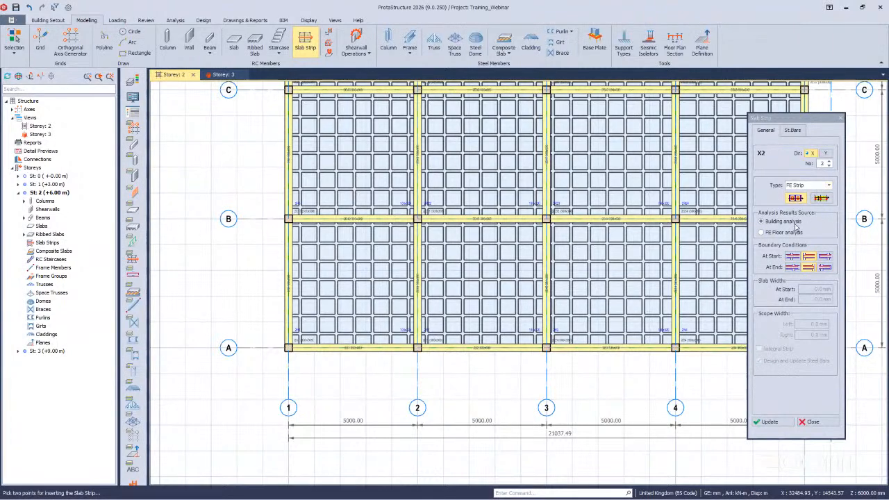
scroll(237, 300, down, 2)
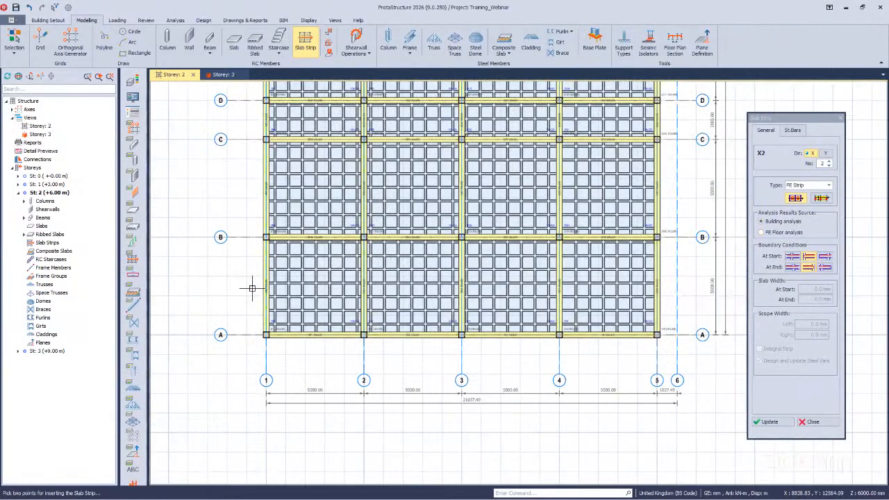
click(248, 290)
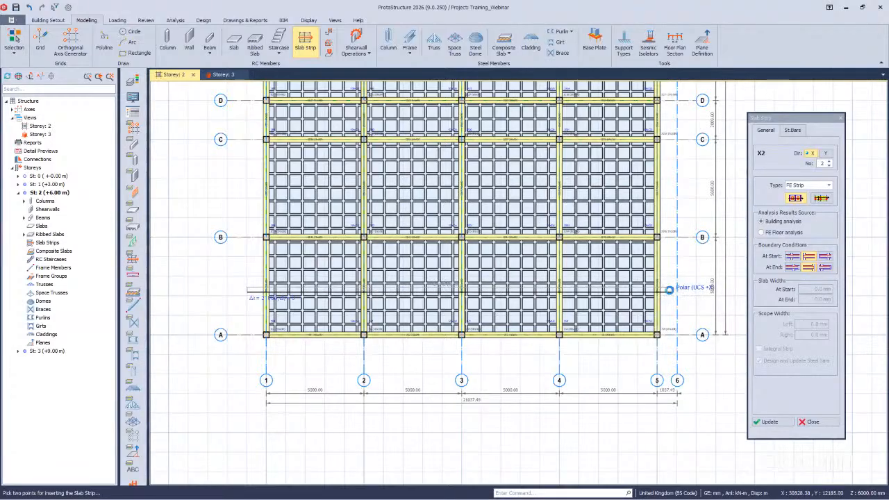
click(669, 290)
- Insert a Y-direction FE slab strip midway between axes 1 and 2 on Storey 2, running from outside axis A to beyond axis G
scroll(283, 362, up, 1)
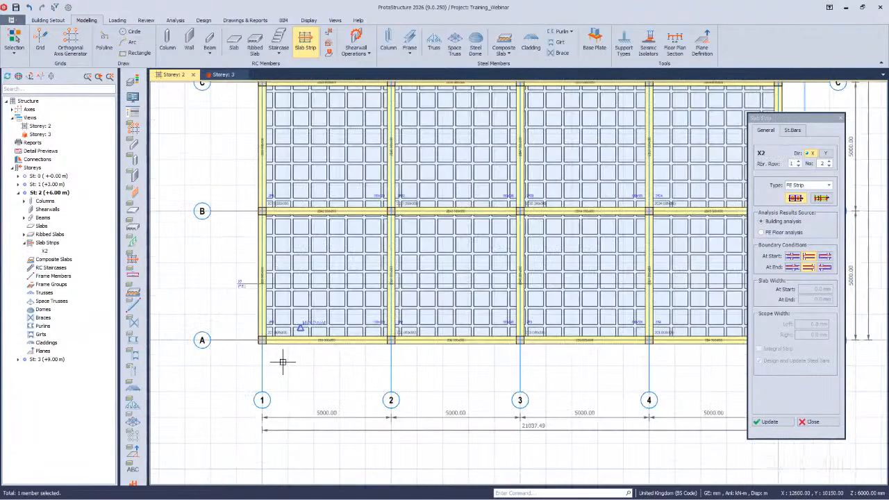
scroll(283, 362, up, 2)
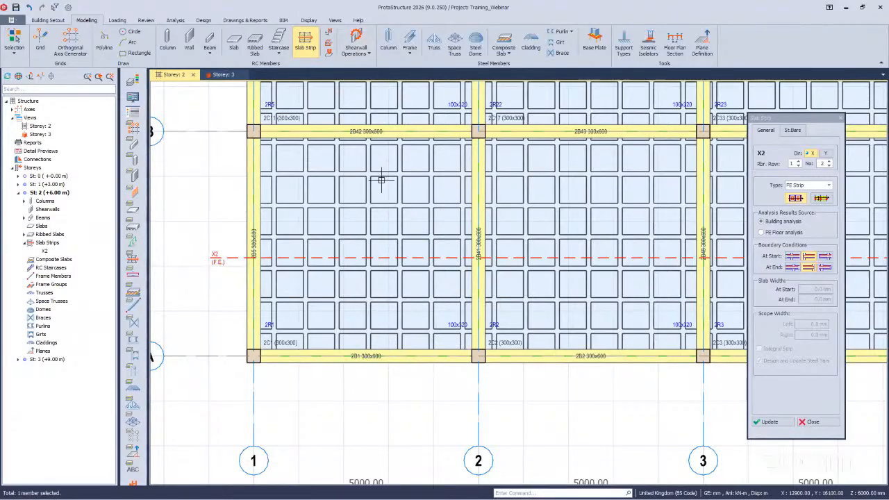
scroll(343, 256, down, 1)
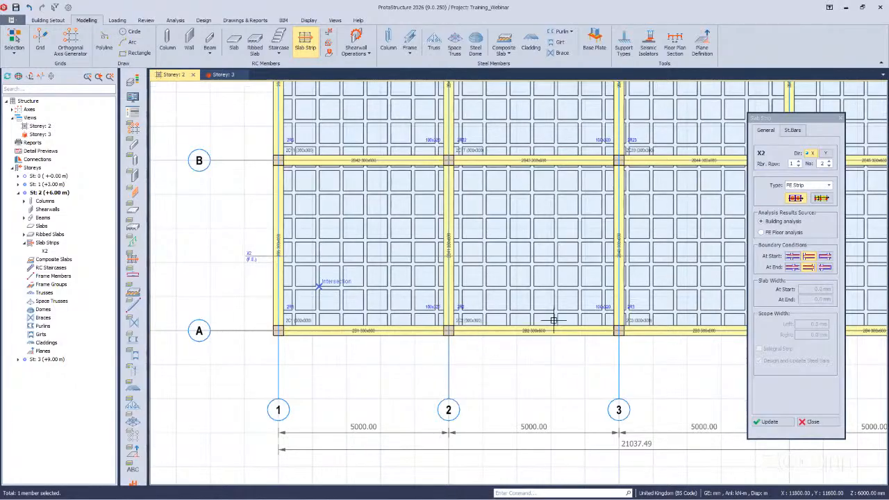
scroll(554, 320, down, 1)
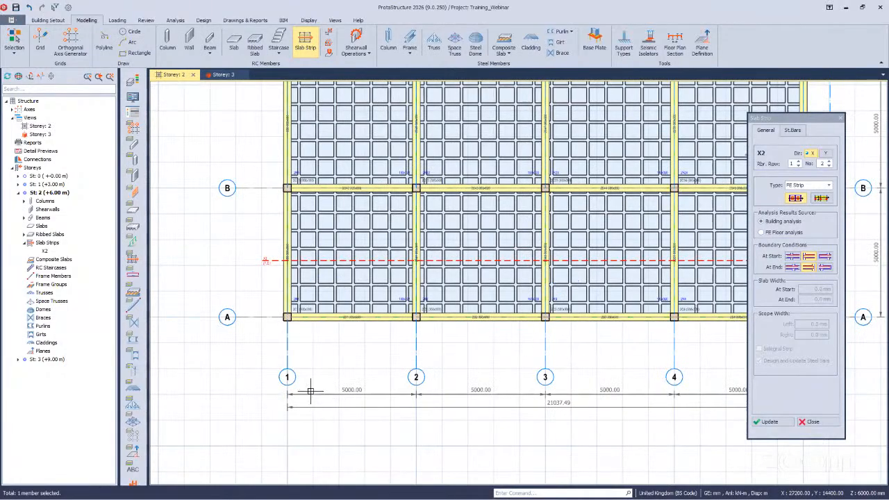
click(826, 153)
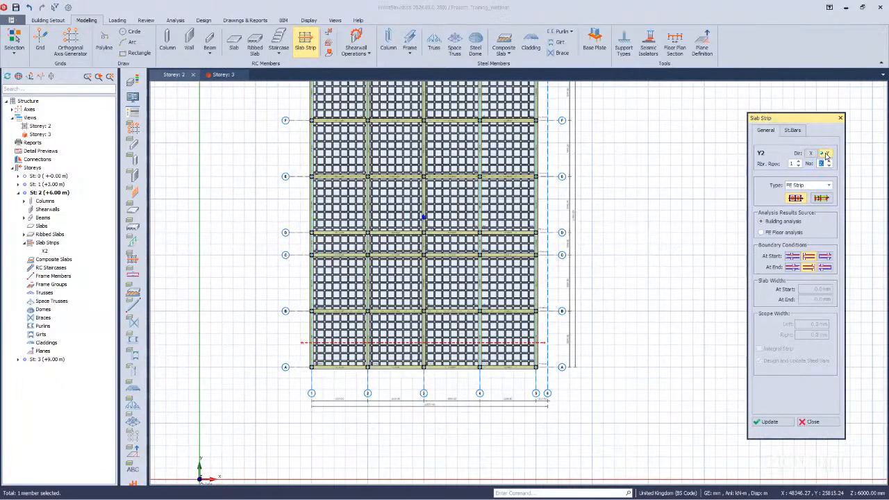
click(826, 153)
scroll(271, 424, up, 5)
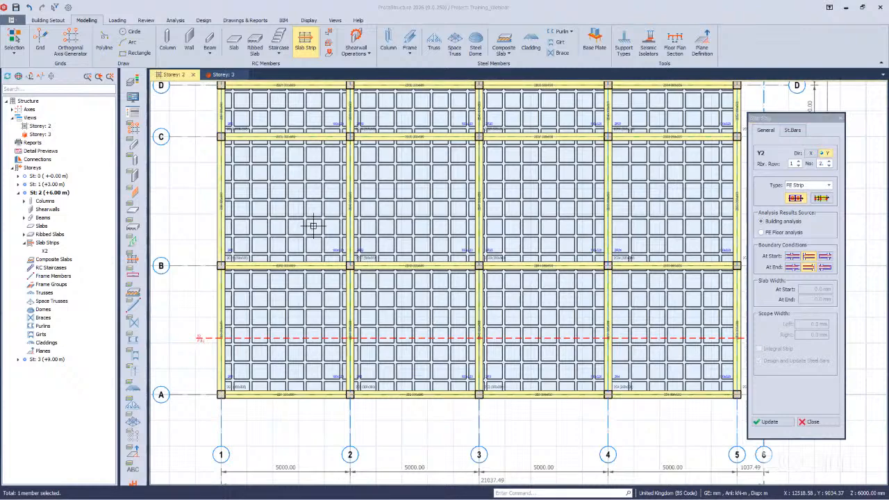
scroll(252, 257, down, 8)
scroll(252, 248, up, 6)
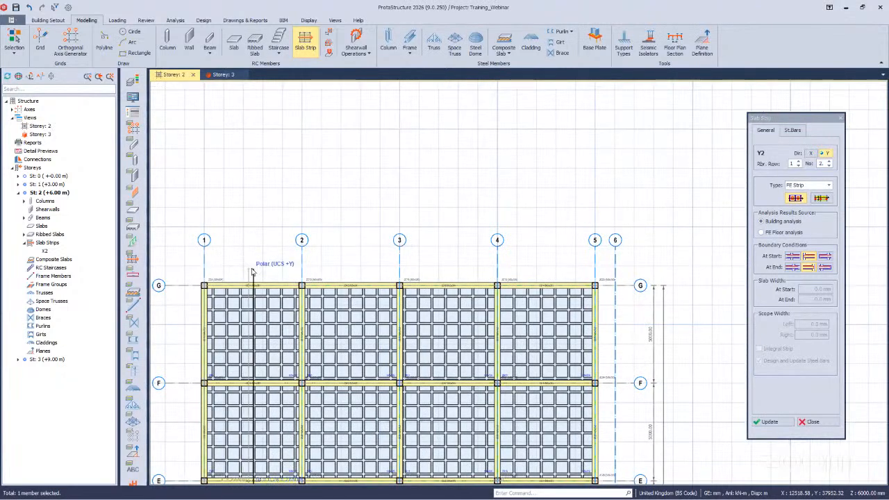
click(253, 272)
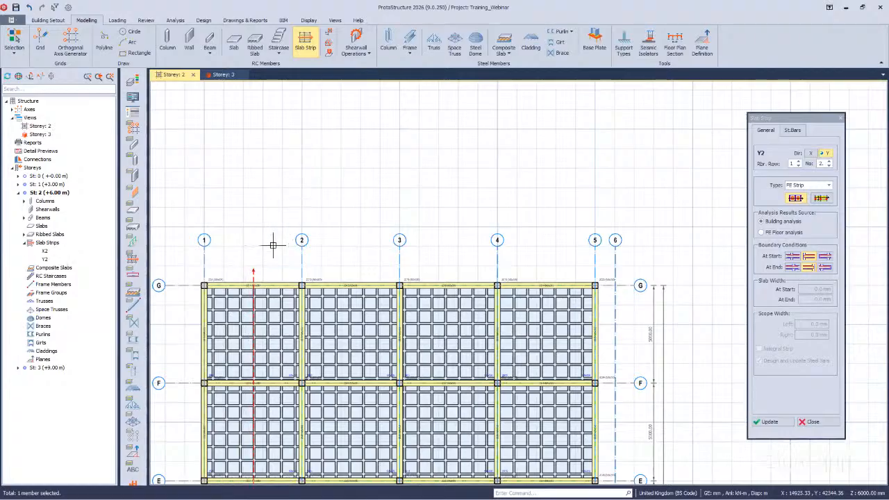
- Examine the extents of the X and Y slab strips across the Storey 2 plan and end the strip insertion
scroll(273, 245, down, 3)
scroll(302, 166, down, 4)
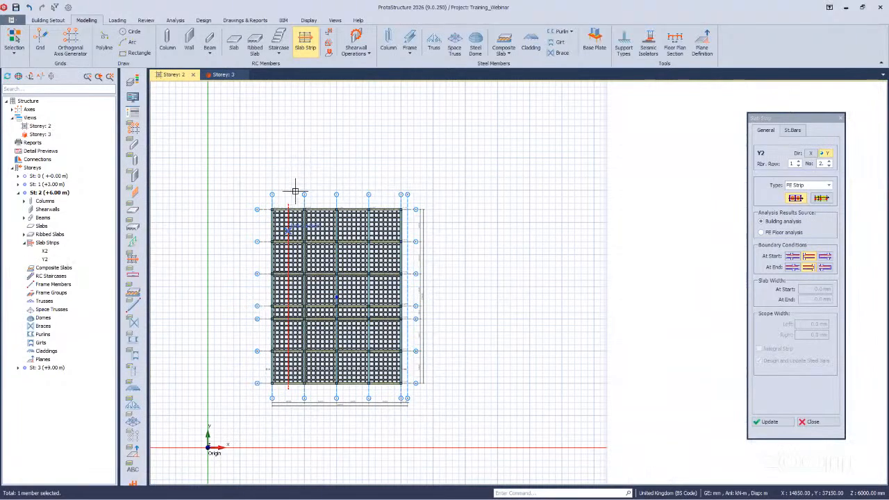
scroll(295, 191, up, 2)
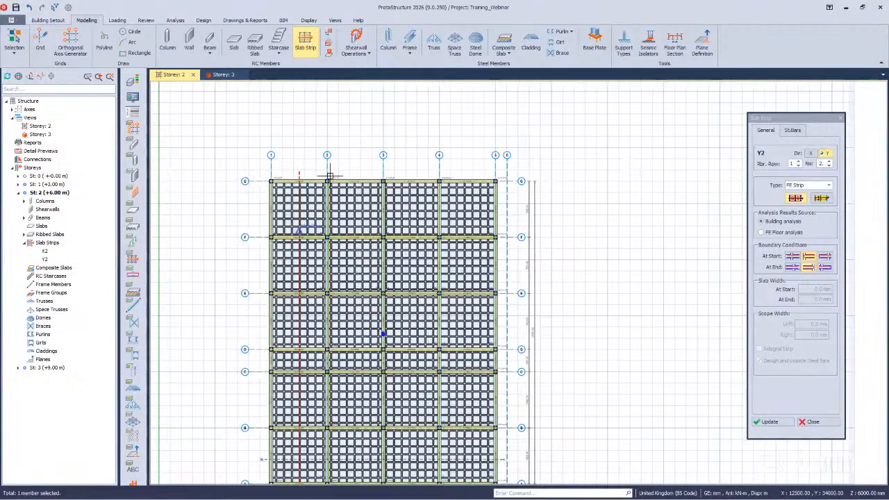
scroll(316, 178, up, 3)
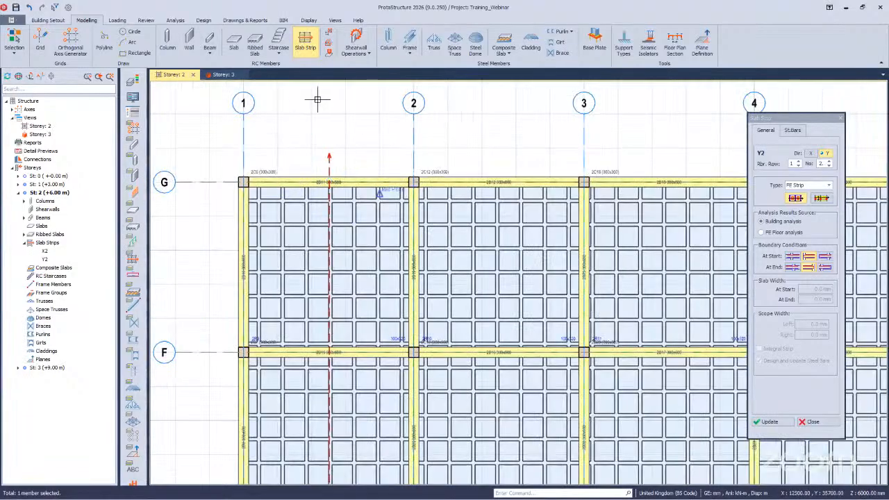
scroll(325, 131, down, 1)
scroll(309, 425, down, 2)
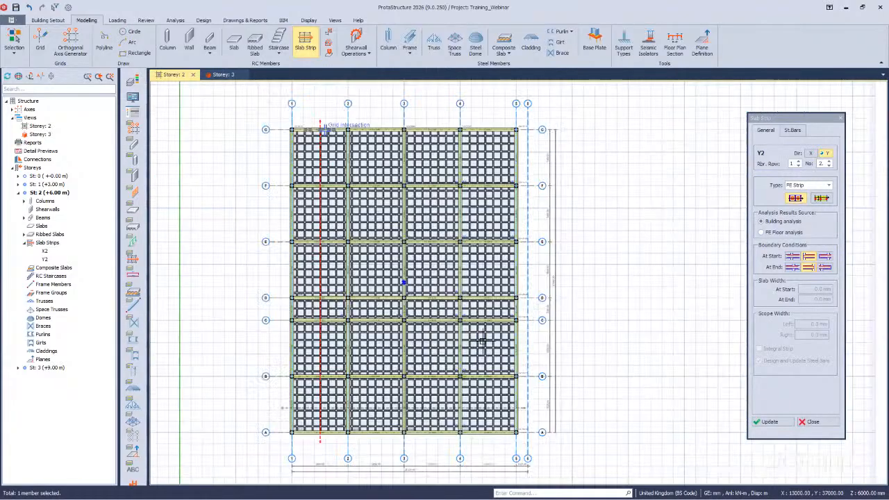
scroll(451, 452, up, 1)
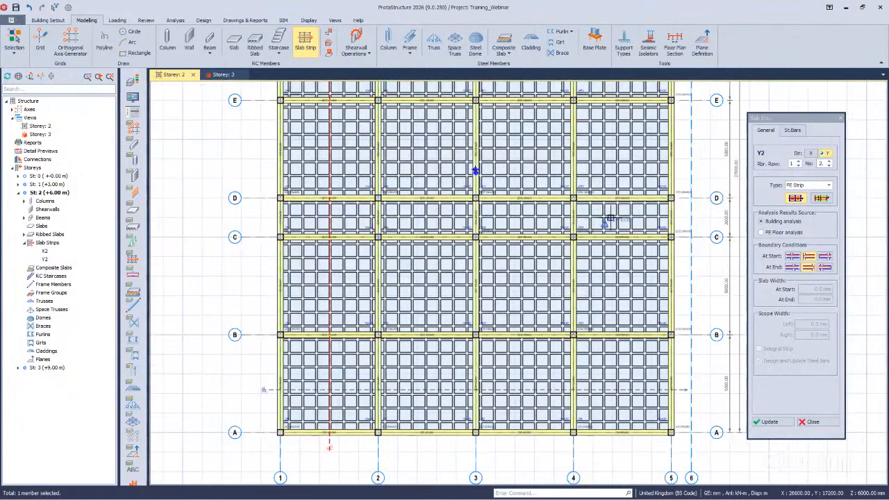
click(812, 422)
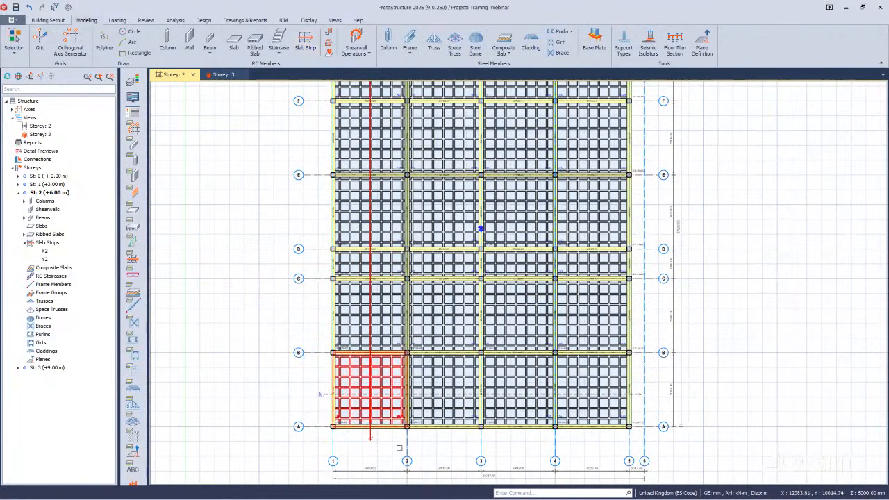
scroll(368, 423, up, 1)
scroll(374, 447, up, 2)
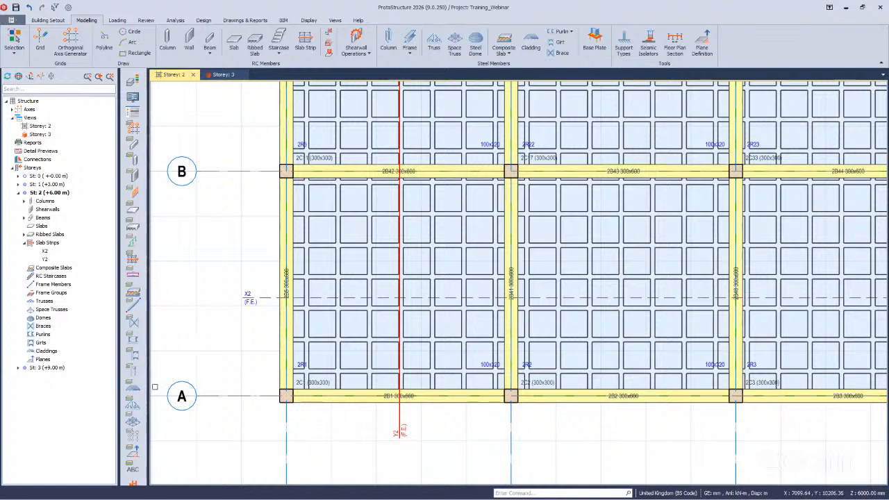
- Switch to the Storey 3 (+9.00 m) plan and select the slab panel between axes 2 and 3 and axes A and B
double_click(47, 368)
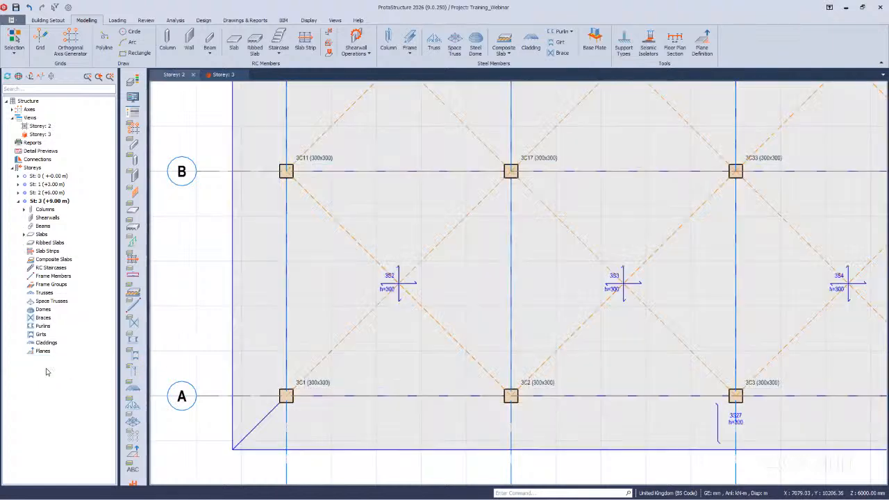
scroll(309, 325, down, 2)
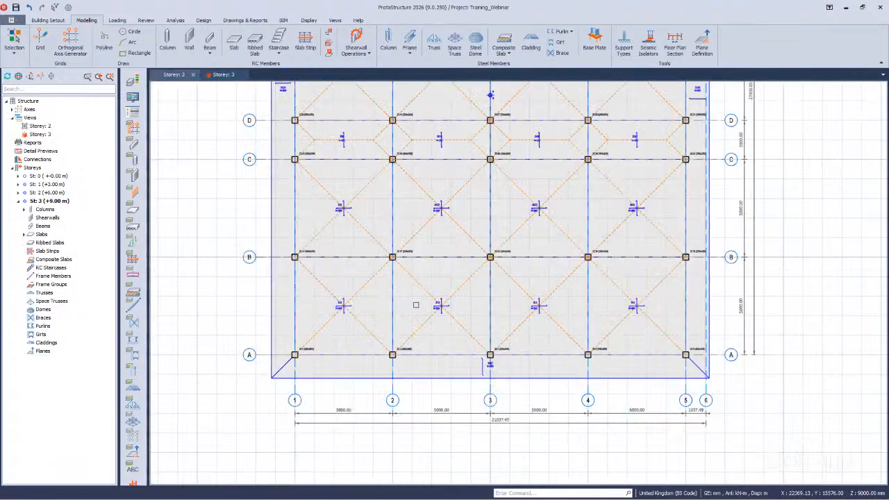
scroll(343, 326, down, 1)
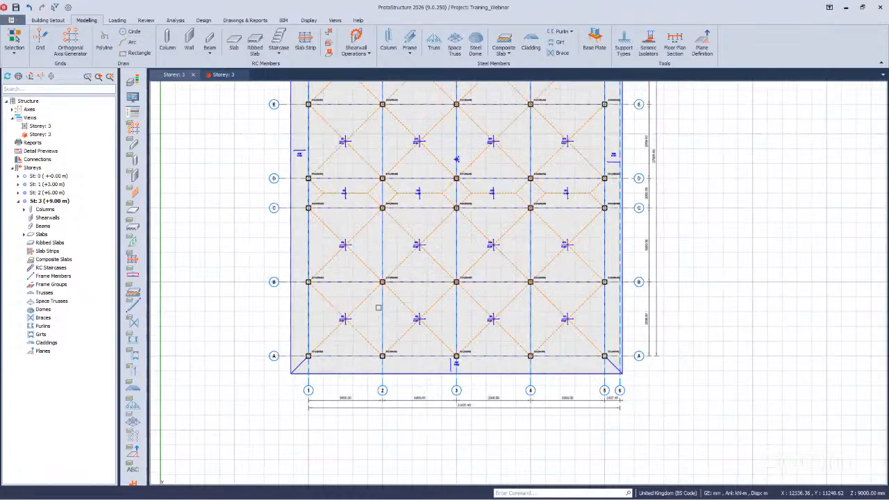
scroll(379, 308, up, 1)
click(433, 320)
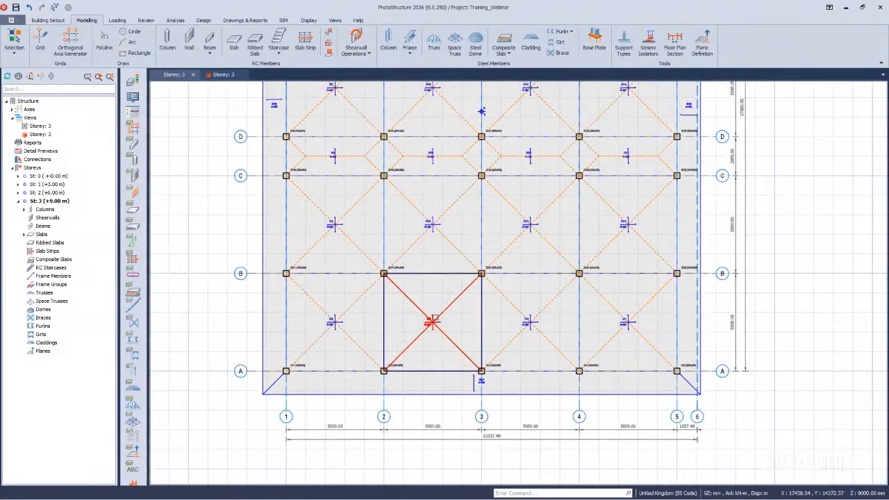
- Compare the two FE strip band options, including Fixed Band Strip, in the slab strip settings for Storey 3 and end the strip insertion
click(311, 52)
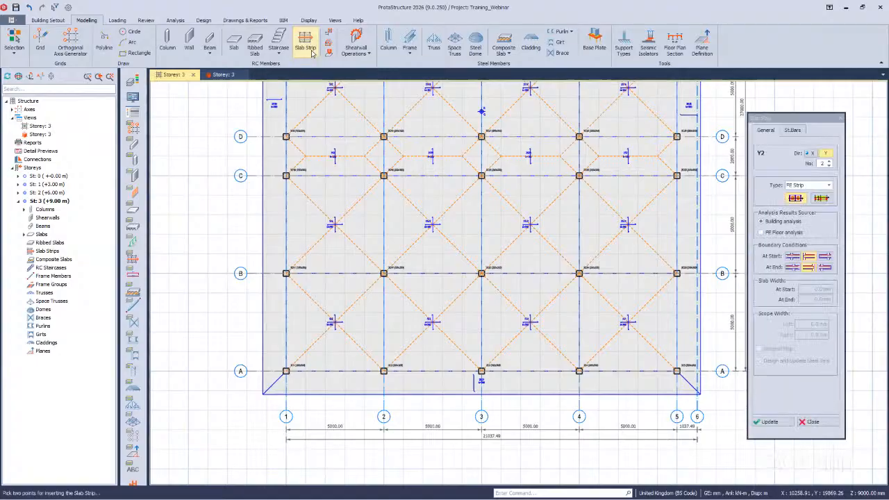
click(822, 199)
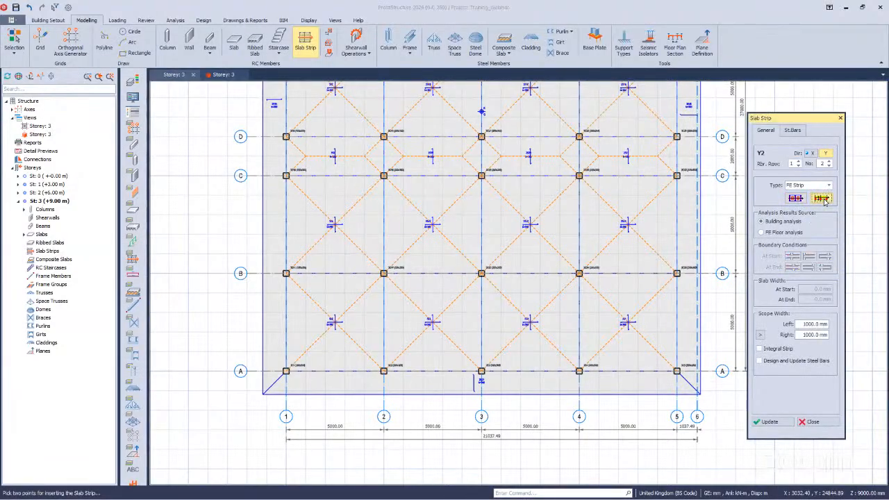
click(796, 198)
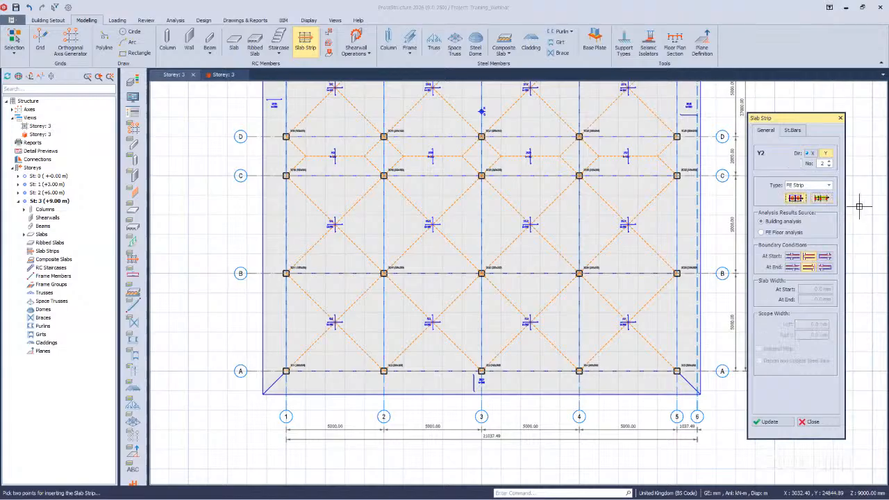
click(823, 199)
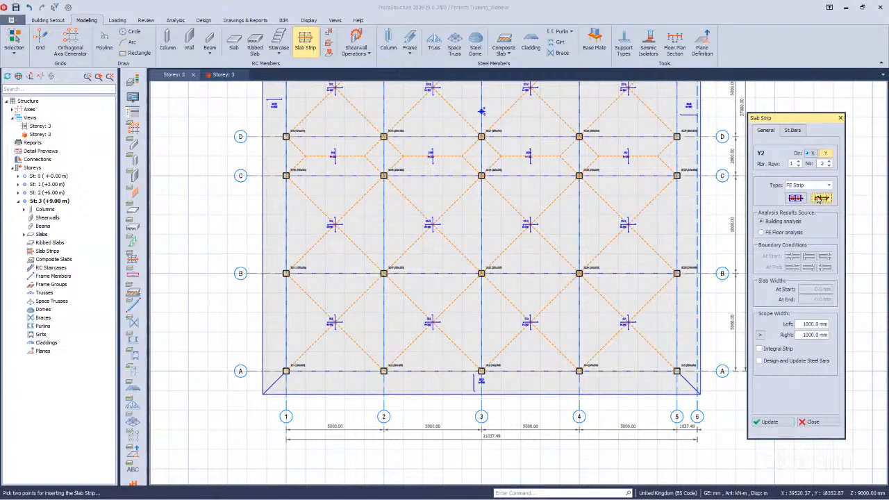
scroll(281, 370, down, 1)
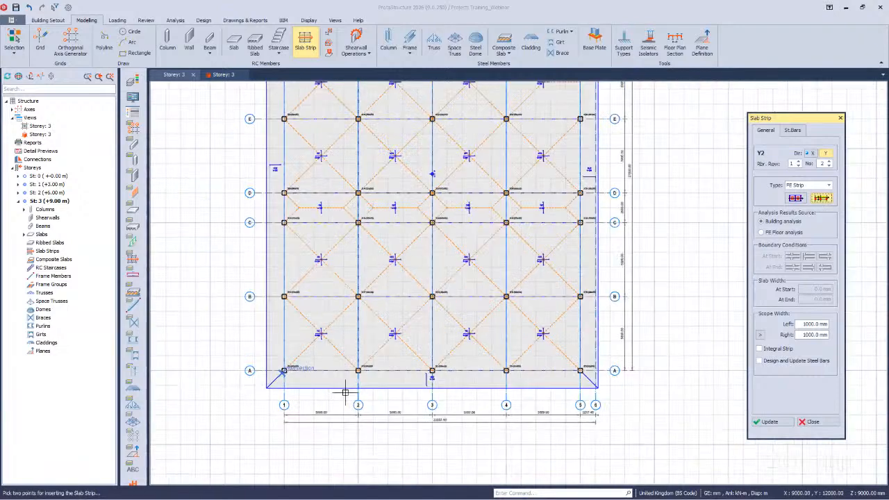
scroll(262, 321, down, 1)
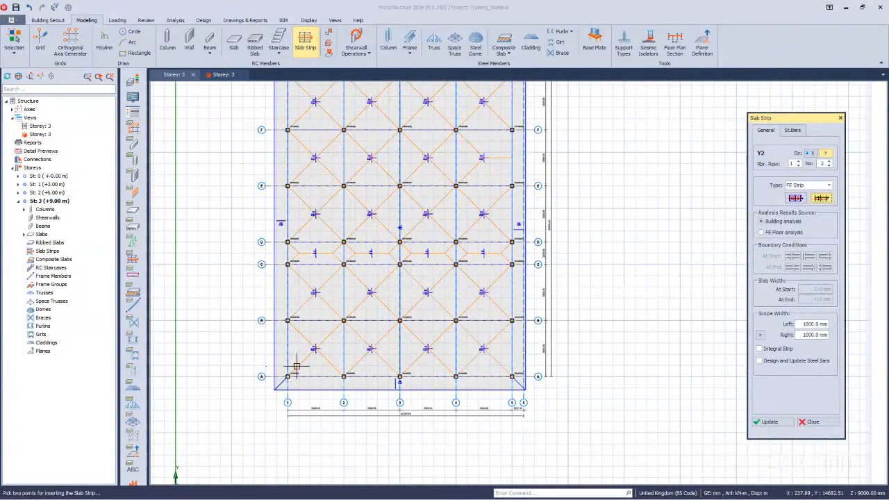
scroll(296, 367, up, 1)
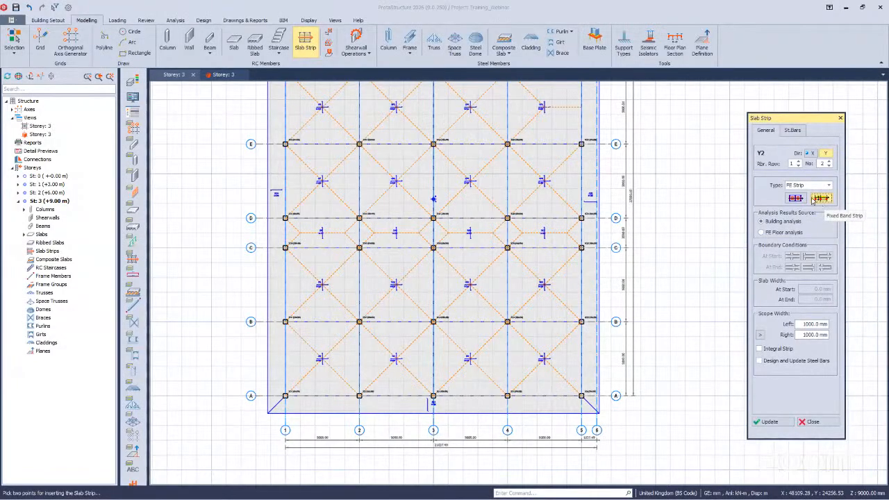
click(841, 119)
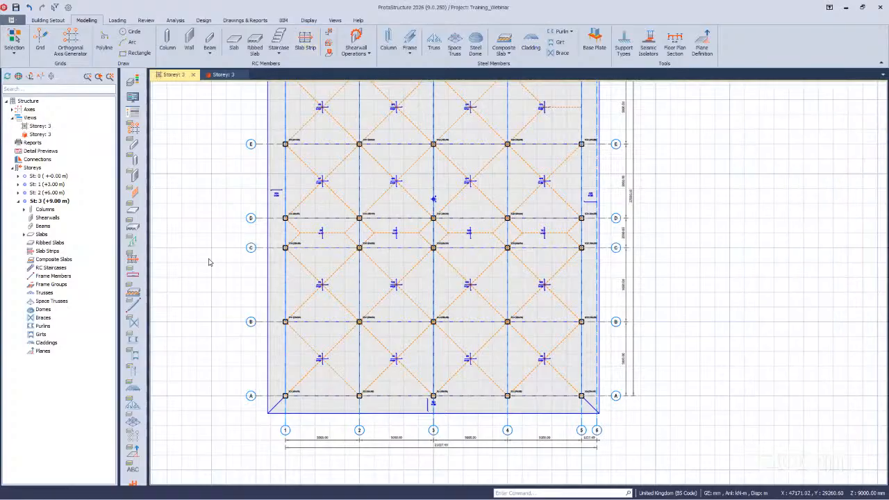
- Switch to the Storey 2 (+6.00 m) plan showing the ribbed slabs and their X and Y slab strips
double_click(48, 193)
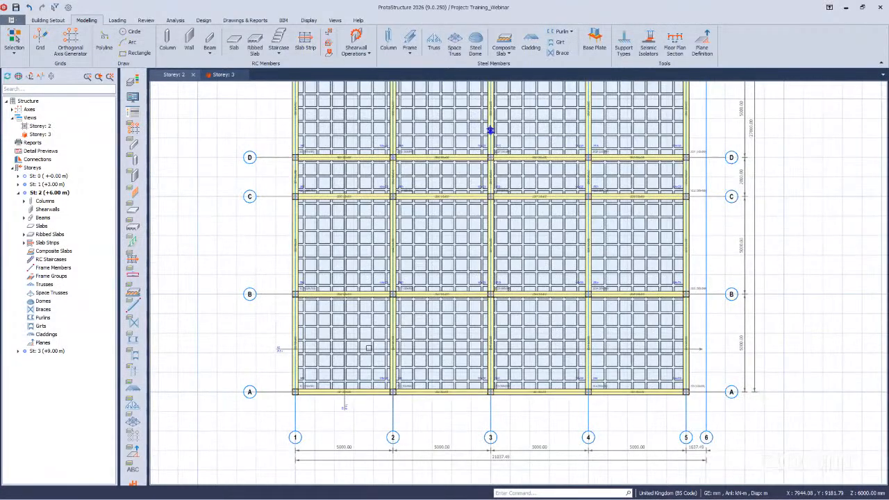
scroll(368, 348, up, 2)
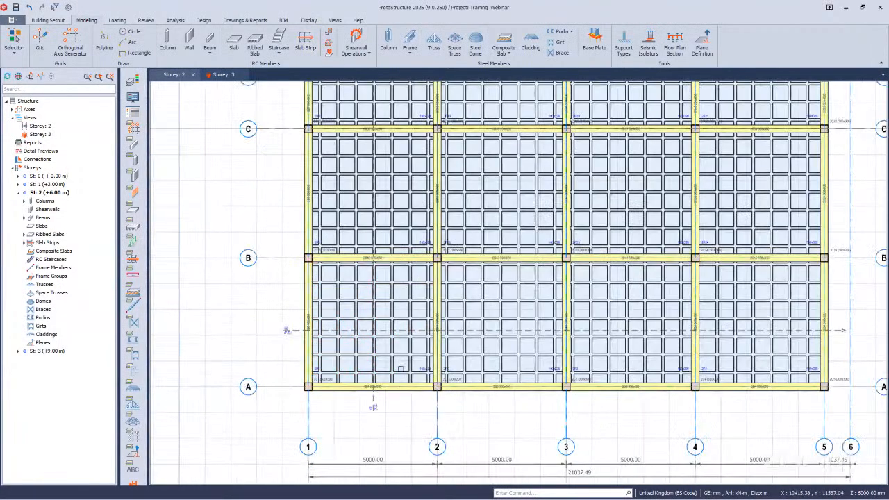
click(348, 325)
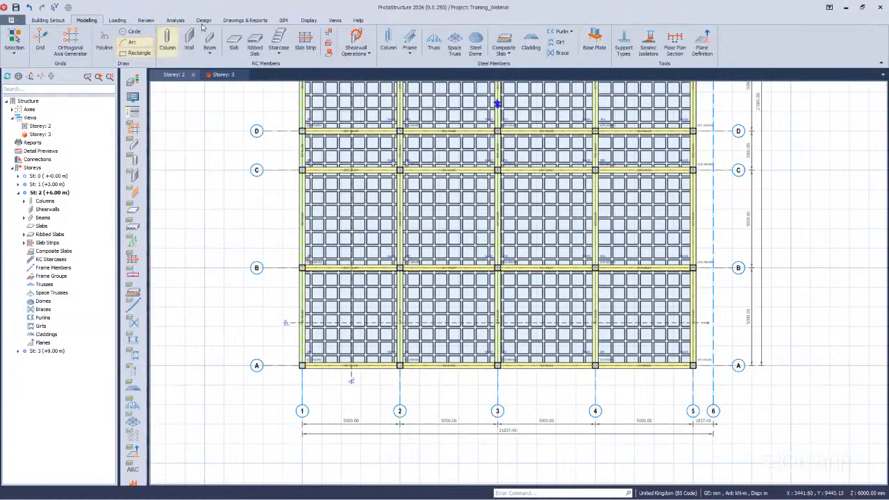
click(202, 21)
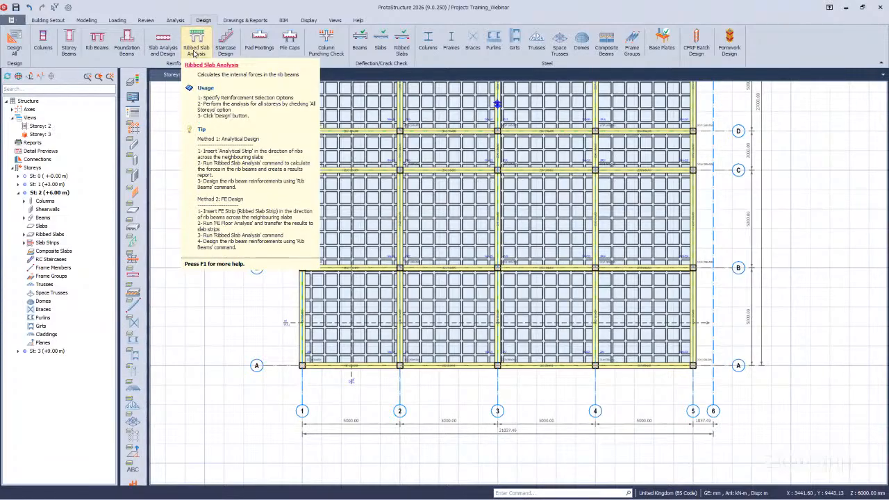
click(196, 51)
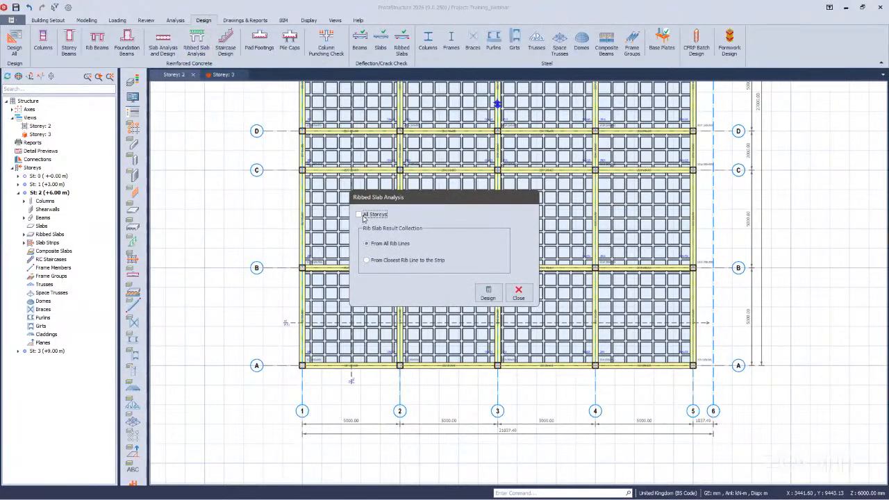
click(359, 215)
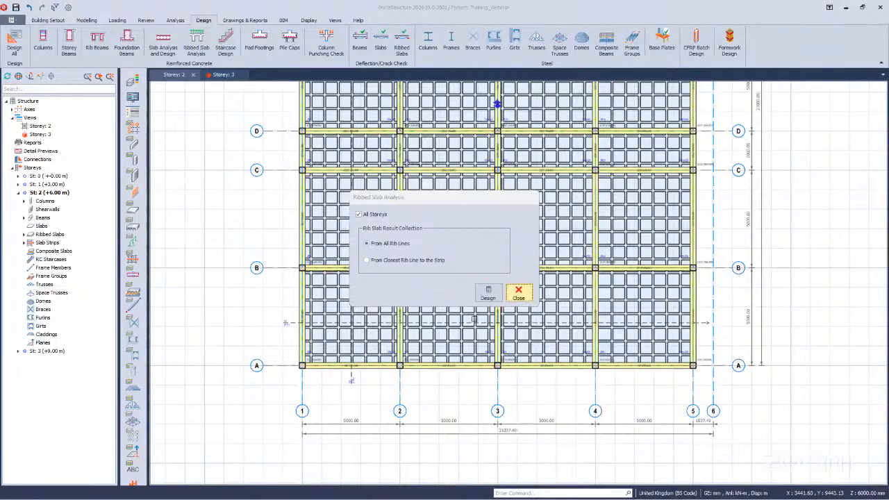
click(518, 293)
- Run the Ribbed Slab Analysis for all storeys, collecting the rib slab results from all rib lines
scroll(226, 330, up, 3)
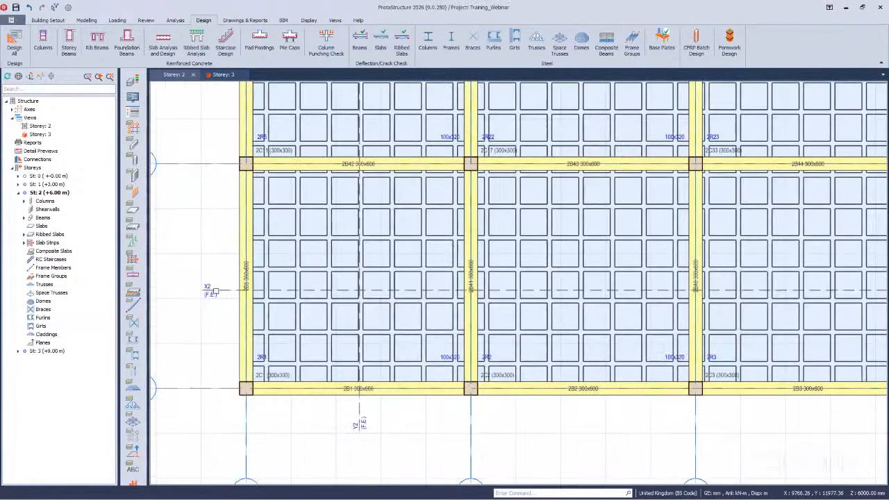
scroll(209, 292, up, 3)
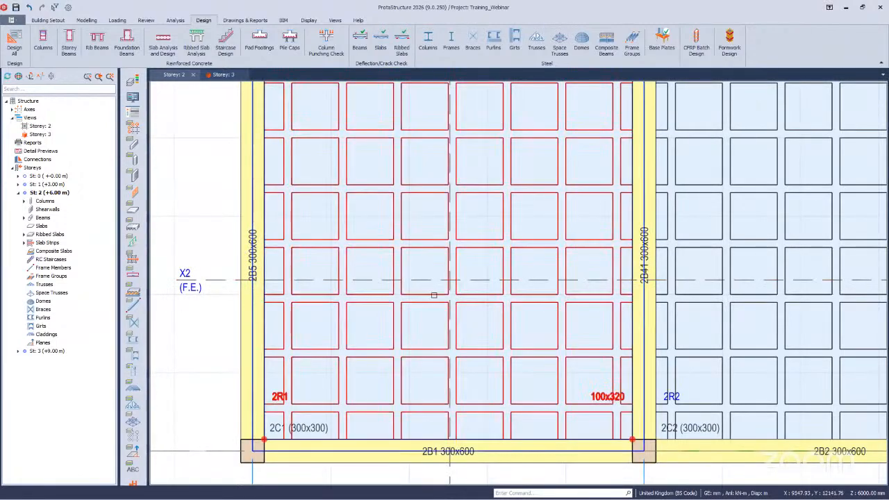
scroll(336, 316, up, 1)
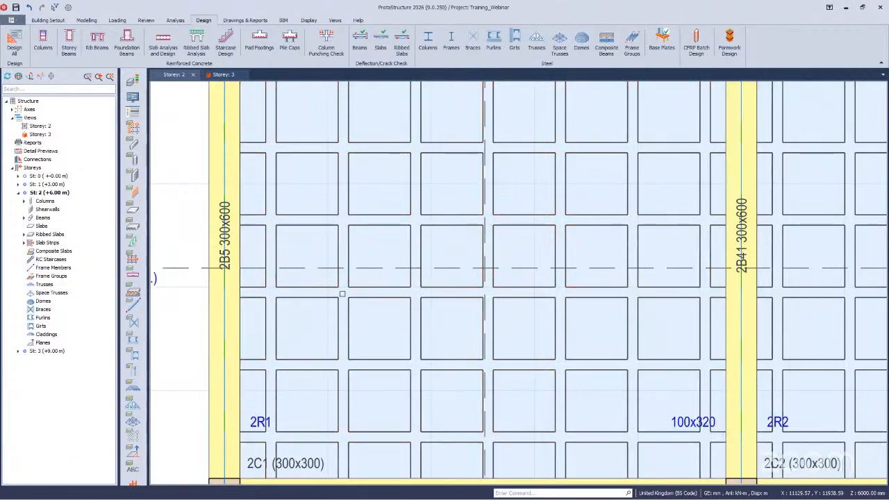
click(196, 41)
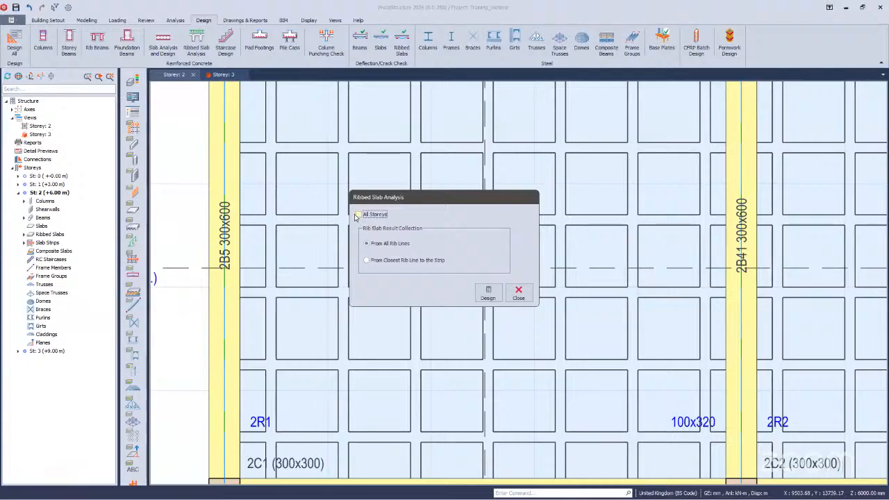
click(359, 214)
click(389, 260)
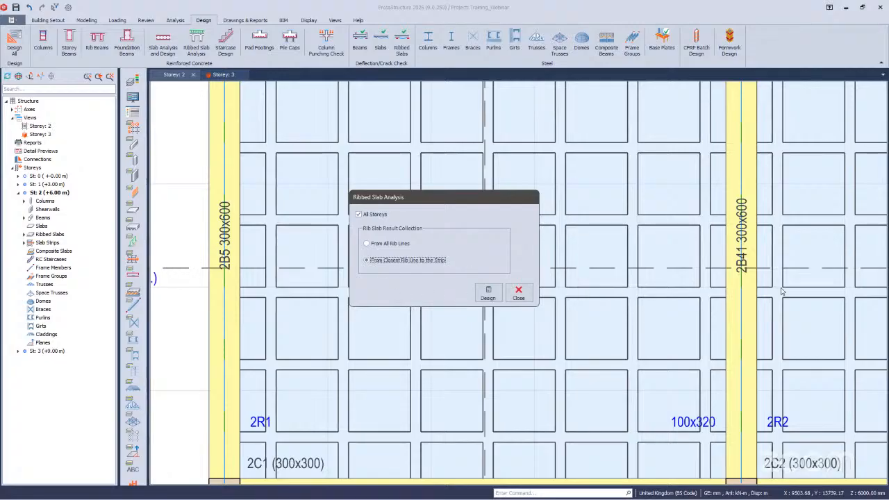
click(302, 291)
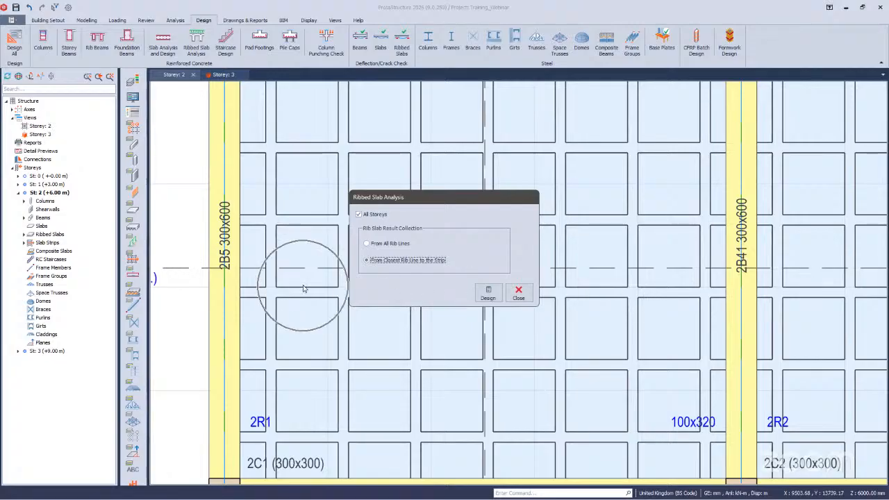
click(300, 291)
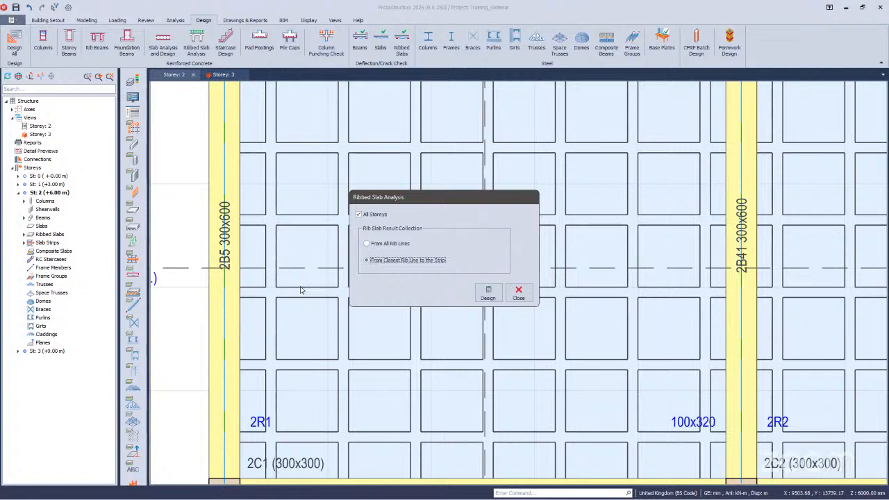
click(565, 147)
click(369, 244)
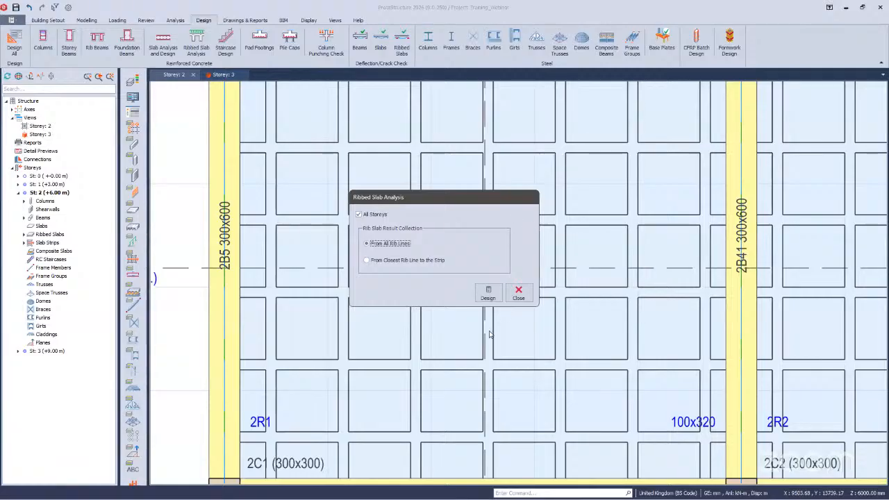
click(488, 293)
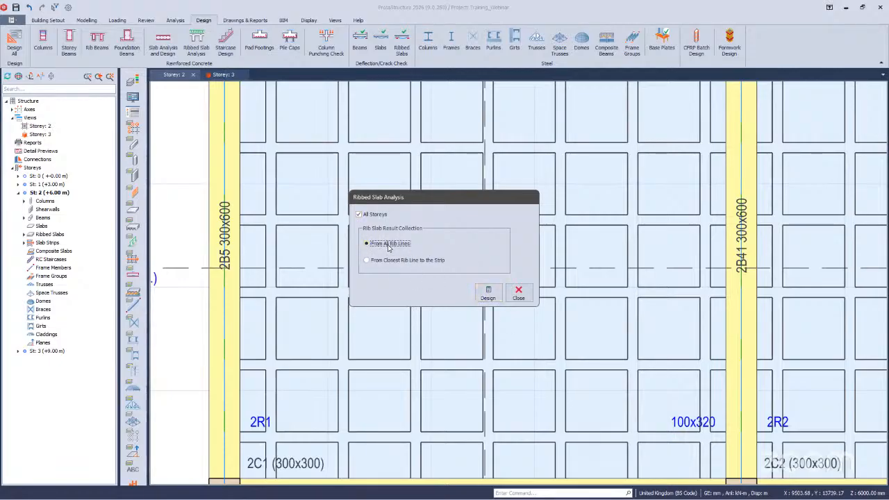
click(488, 295)
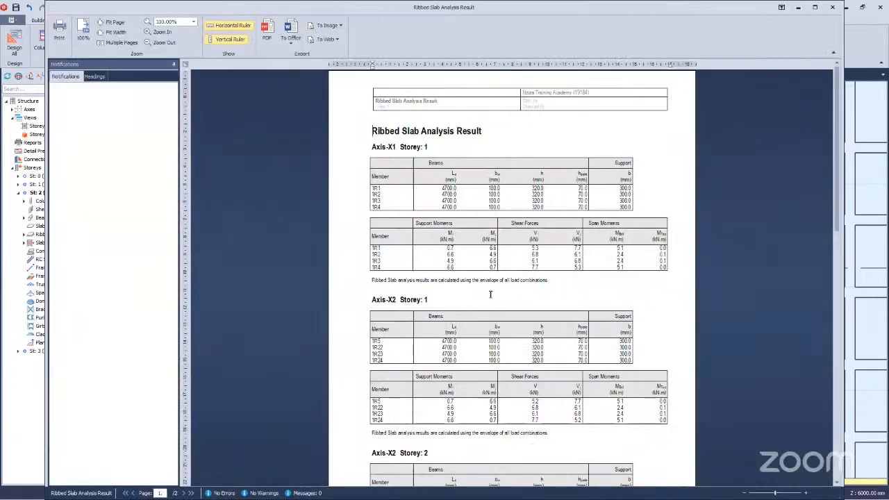
- Skim the Ribbed Slab Analysis Result report across the Storey 1 and Storey 2 strip axes
click(445, 128)
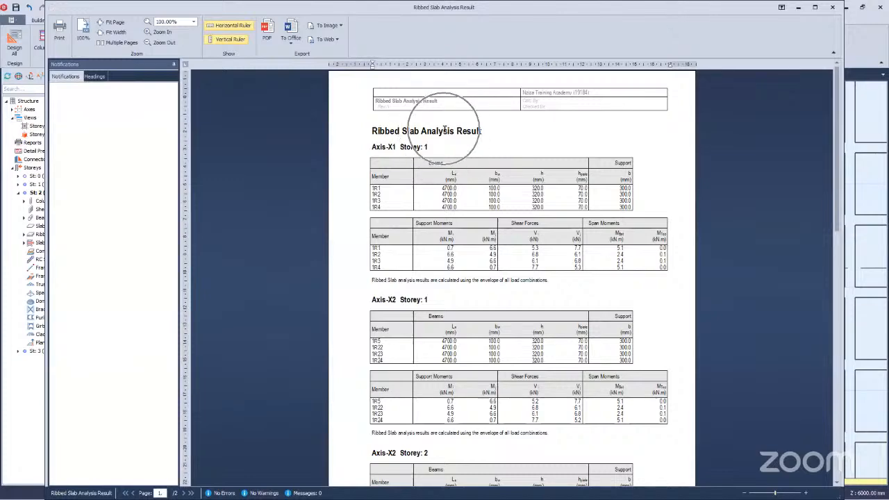
scroll(465, 208, down, 1)
scroll(475, 272, down, 14)
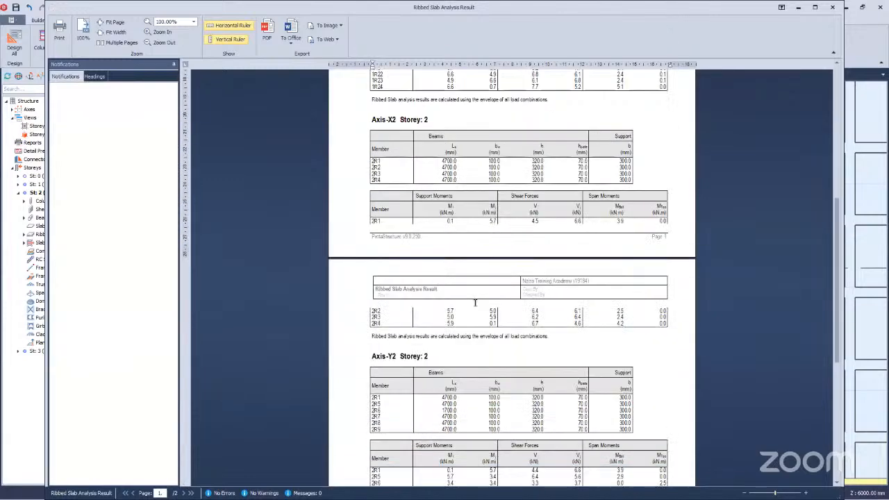
scroll(477, 331, up, 14)
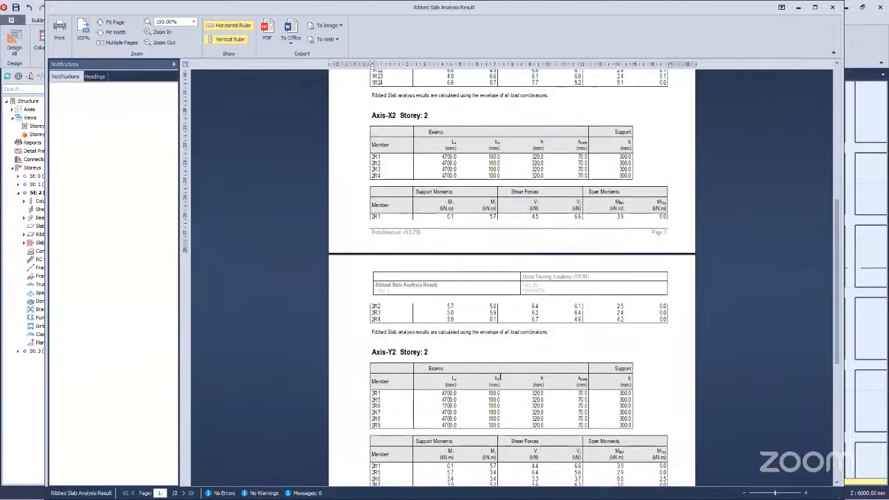
scroll(512, 395, up, 2)
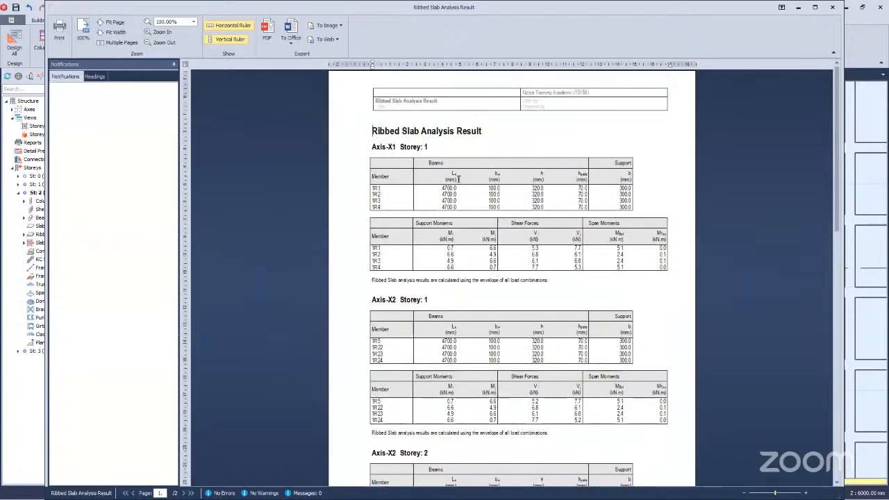
- Examine the members, shear forces and span moments of Axis-X1 on Storey 1, and the report's remaining tables through Axis-Y2 on Storey 2
ctrl+scroll(381, 213, up, 2)
ctrl+scroll(380, 213, up, 2)
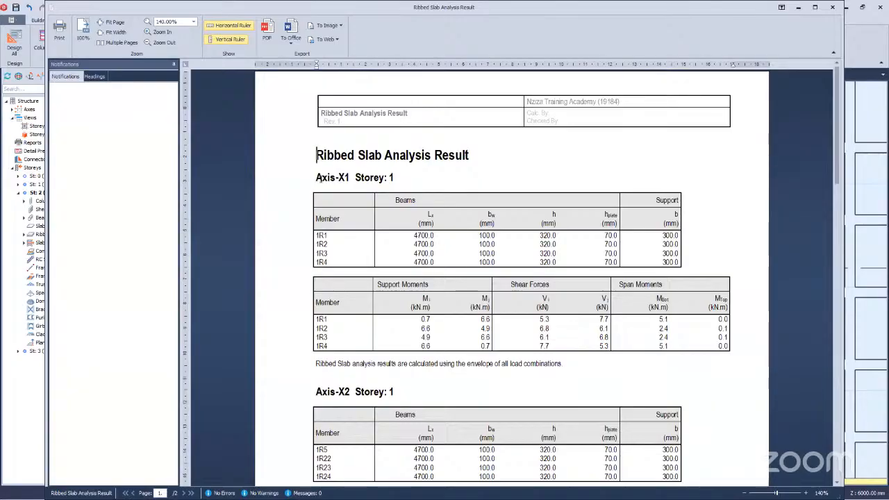
drag(321, 178, 397, 179)
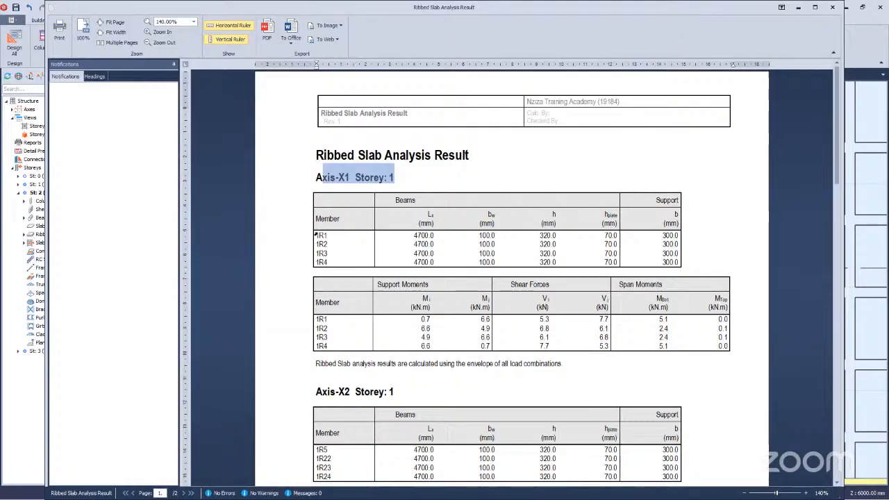
drag(316, 235, 321, 261)
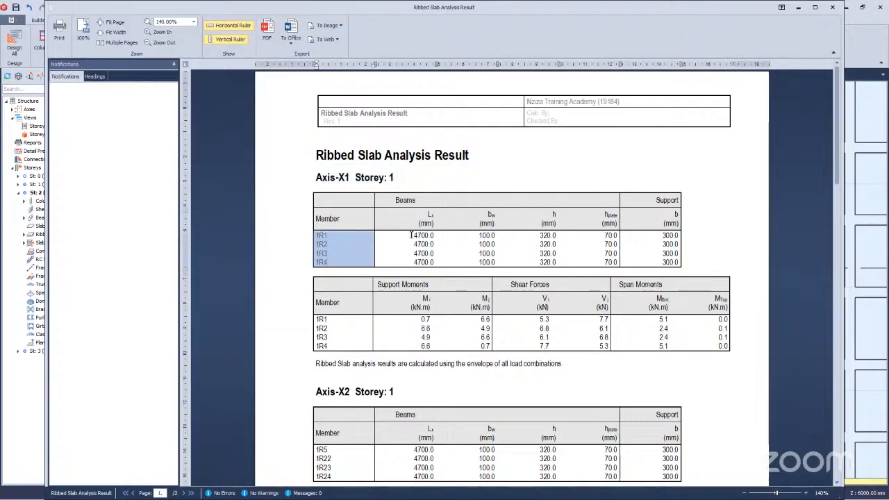
scroll(666, 292, down, 1)
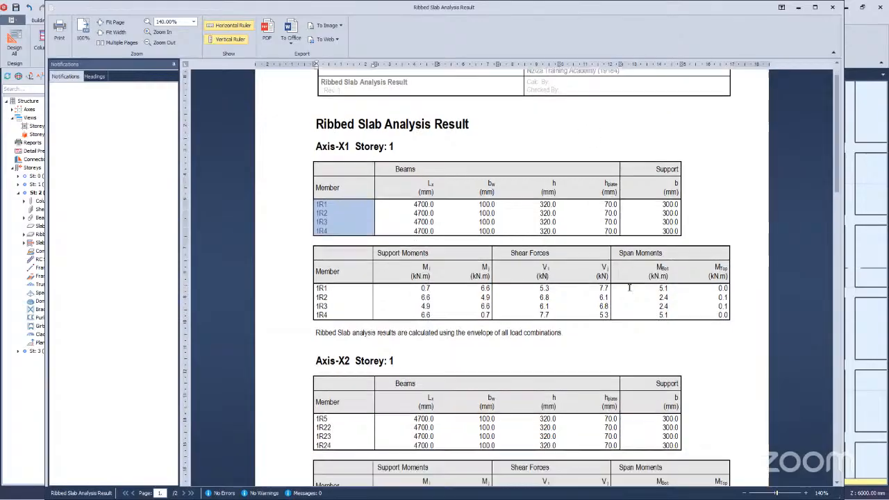
drag(569, 258, 604, 303)
drag(647, 253, 667, 306)
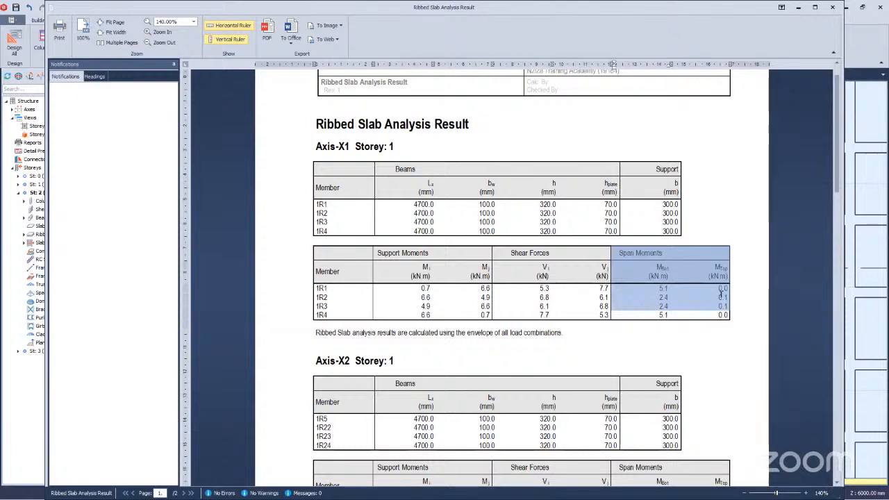
ctrl+scroll(372, 229, down, 3)
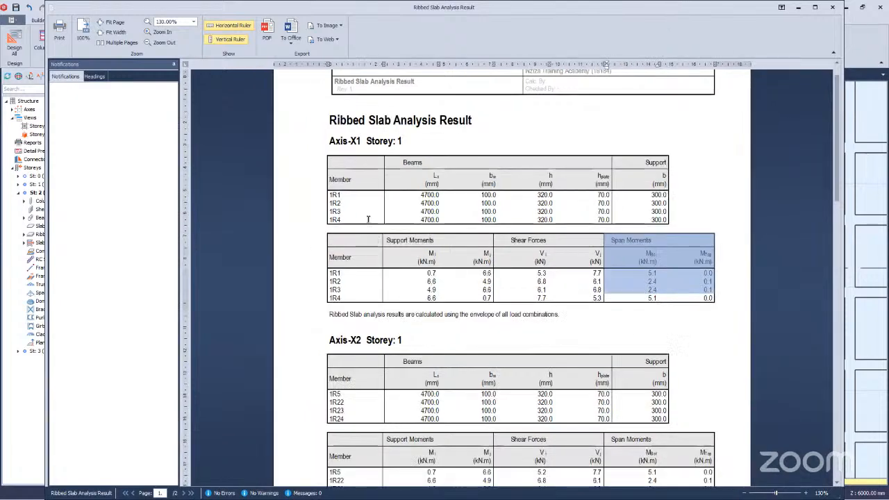
scroll(393, 309, down, 10)
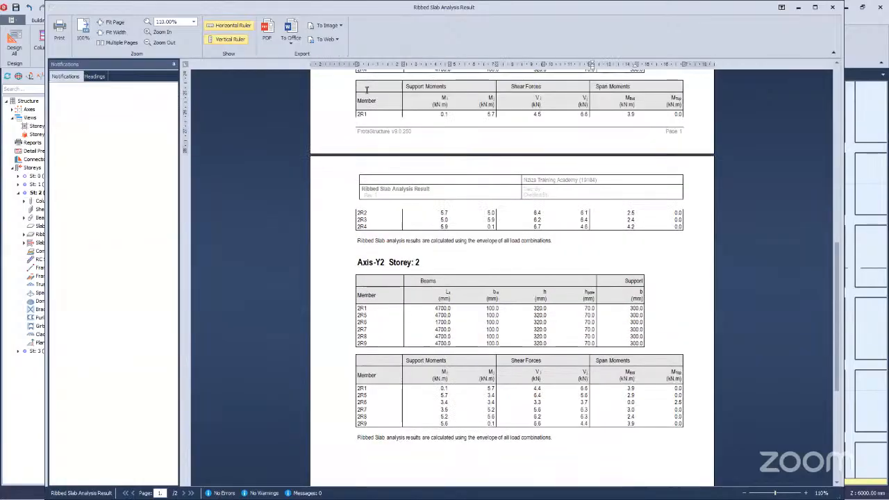
- Return to the start of the Ribbed Slab Analysis Result report, and close both the report and the analysis dialog
scroll(539, 300, up, 8)
scroll(537, 299, up, 5)
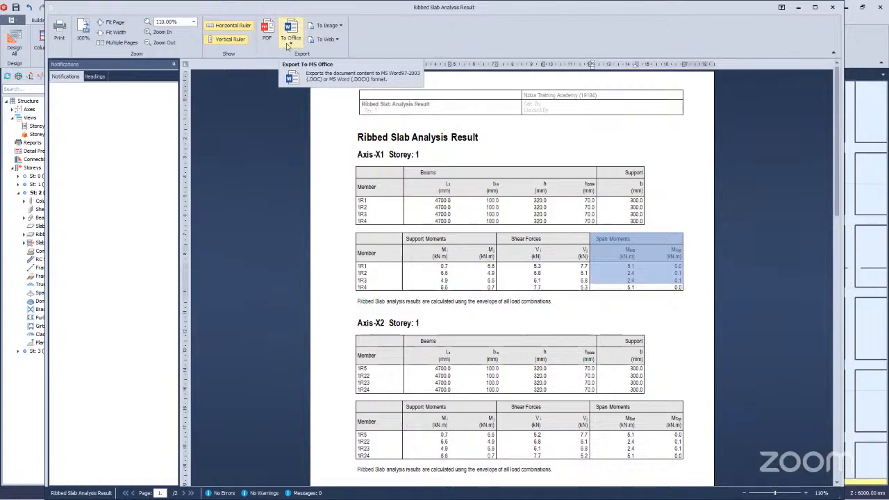
click(832, 8)
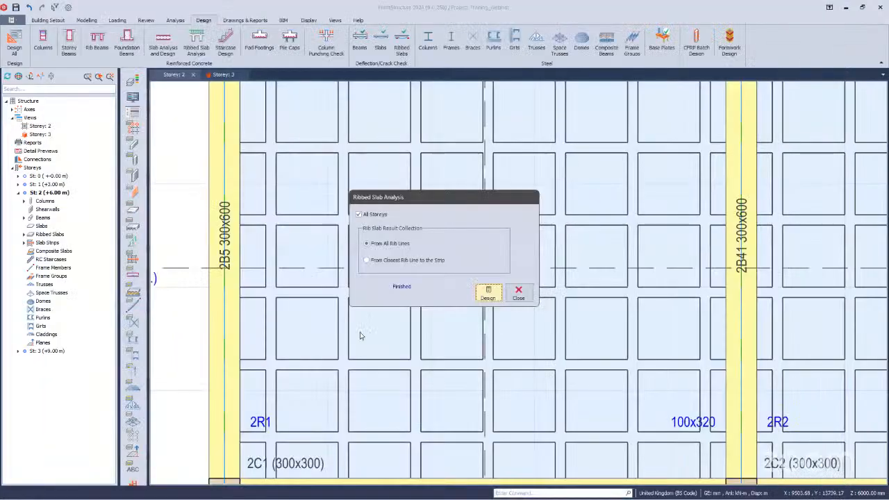
click(520, 293)
- Open the rib beam section design, start the interactive design of axis X1 on Storey 1, and update its rebars
scroll(341, 302, down, 2)
scroll(304, 308, down, 3)
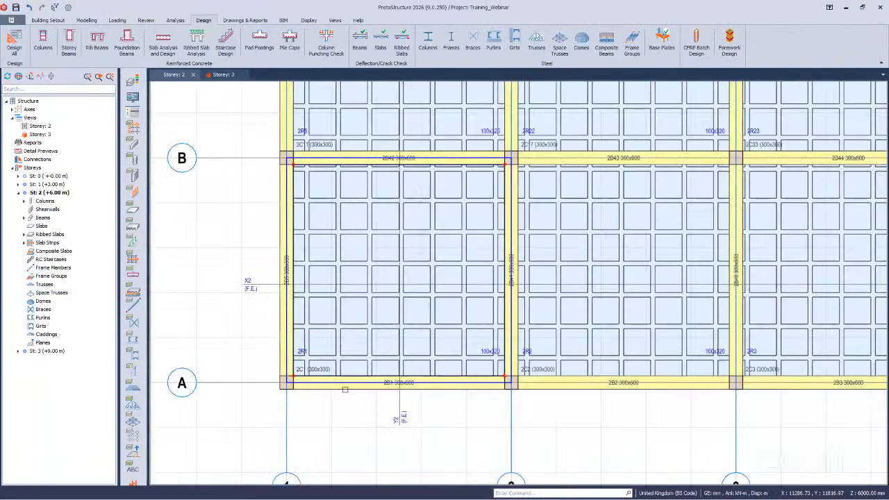
scroll(284, 285, down, 2)
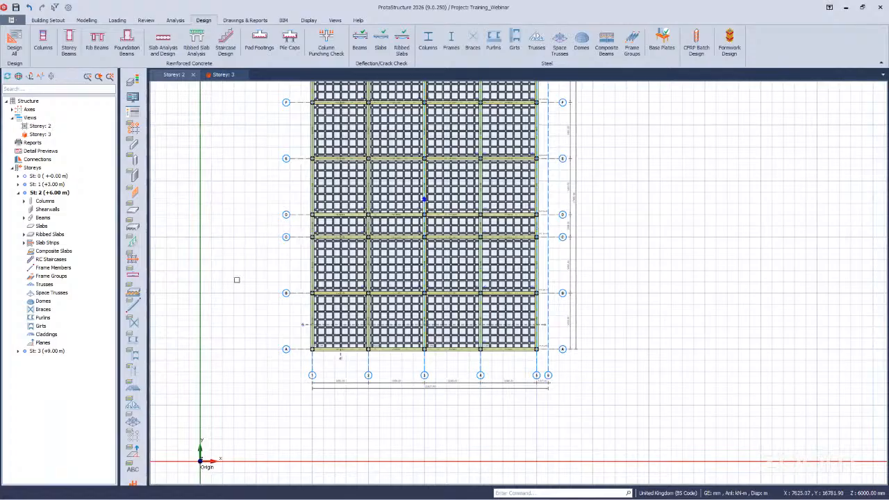
scroll(236, 280, up, 1)
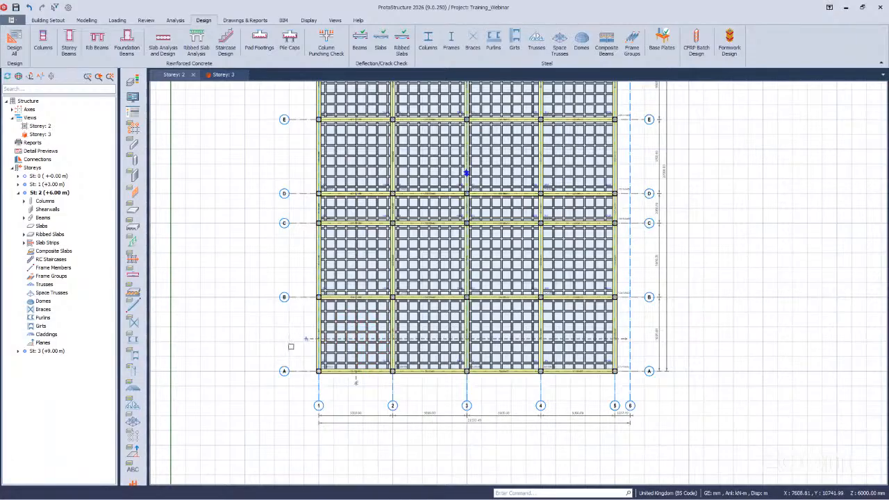
scroll(281, 354, up, 5)
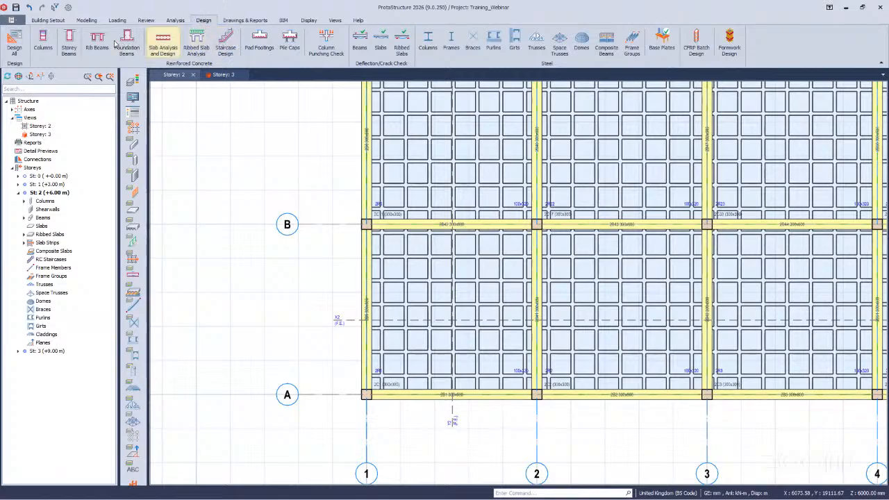
click(95, 49)
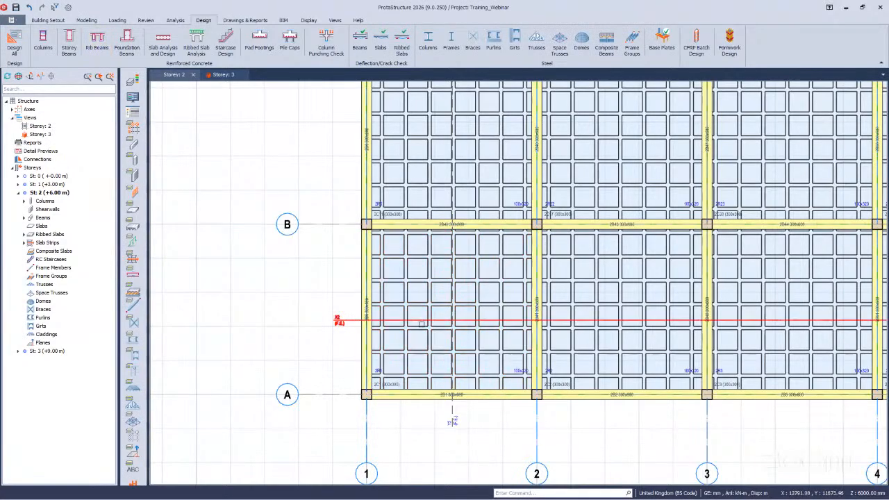
click(96, 40)
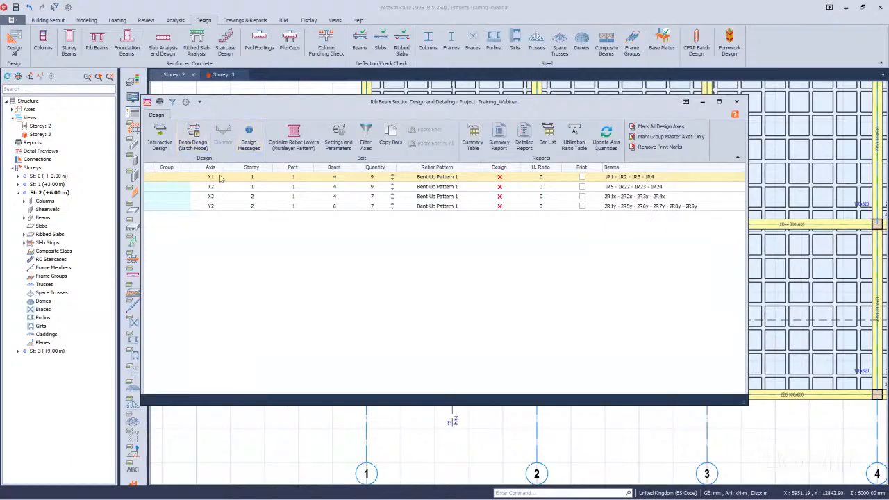
click(159, 138)
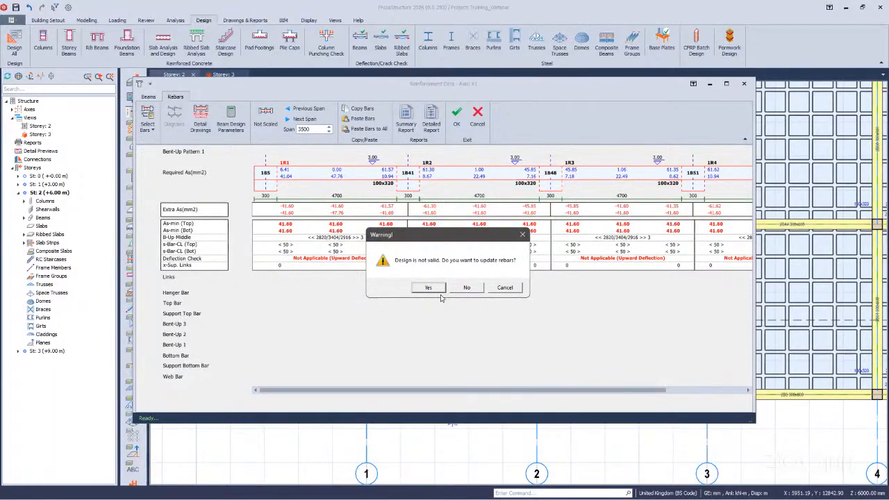
click(465, 289)
click(435, 289)
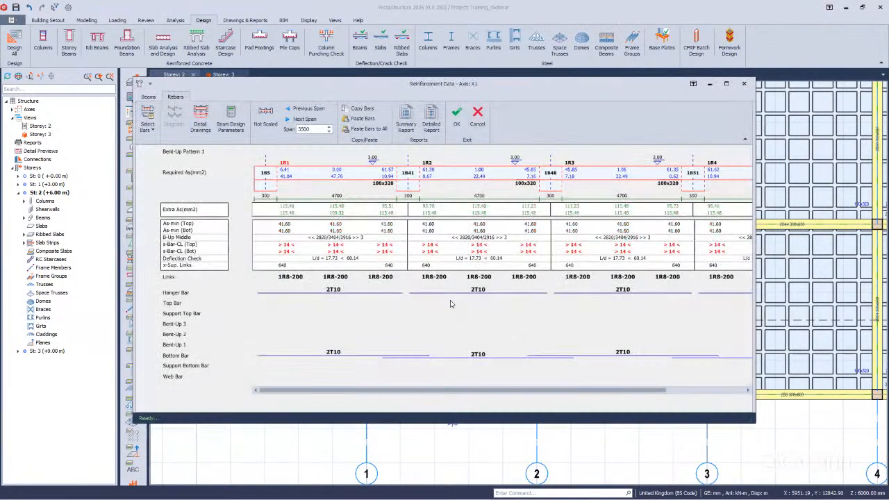
- Review the axis X1 reinforcement data across ribs 1R1 to 1R4, including required steel areas, links, hanger bars and bottom bars
scroll(262, 313, right, 3)
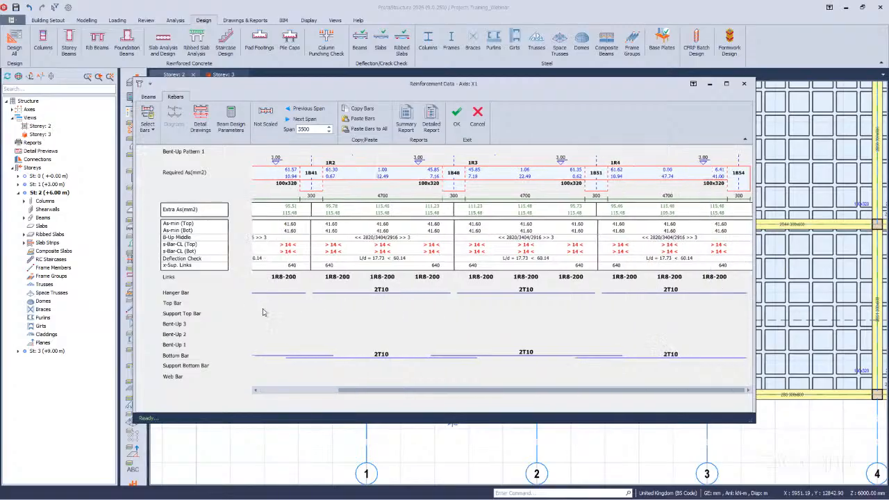
scroll(664, 338, left, 3)
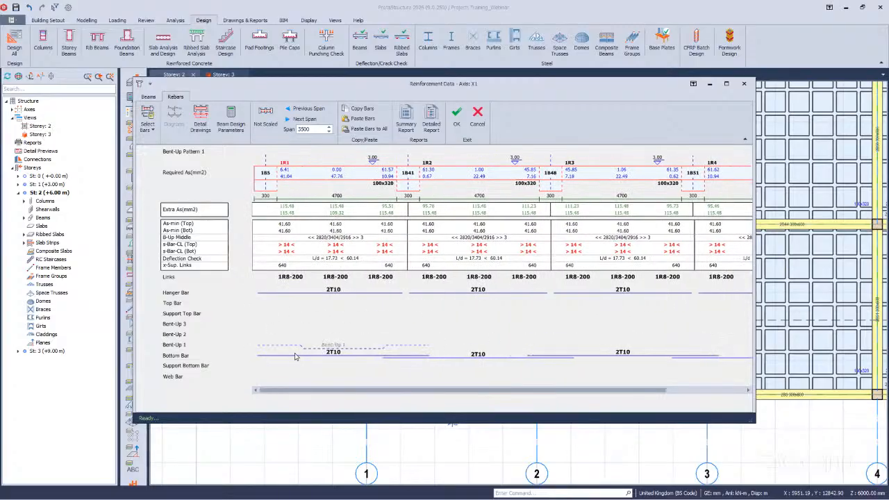
click(340, 175)
click(287, 273)
scroll(555, 303, left, 3)
- Display the axis X1 detail drawing and examine the rib elevation at the first support and along its spans
click(200, 125)
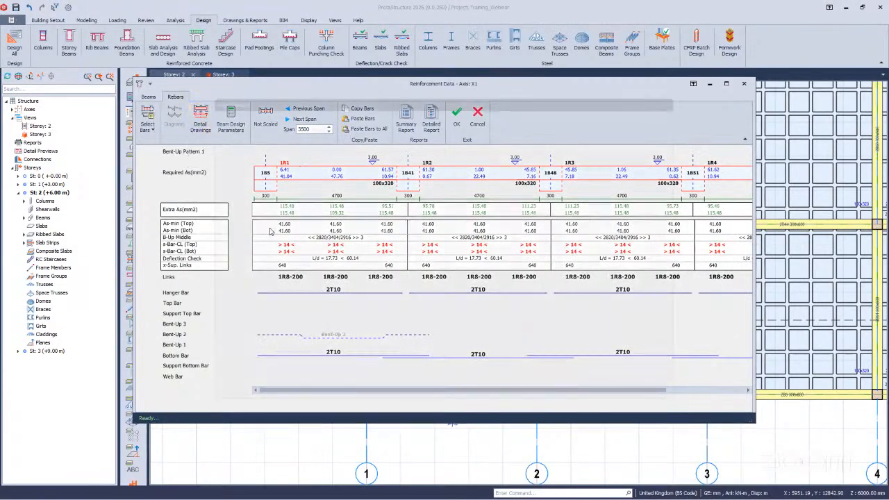
scroll(313, 264, up, 3)
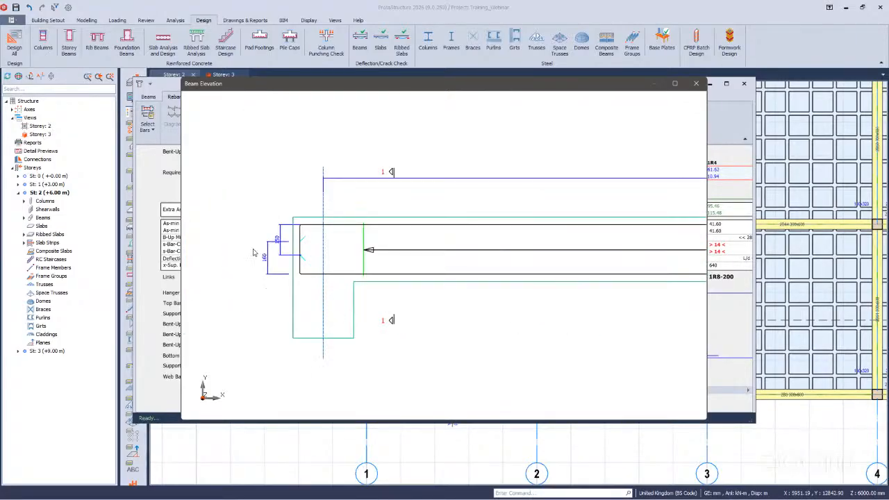
click(322, 296)
click(322, 296)
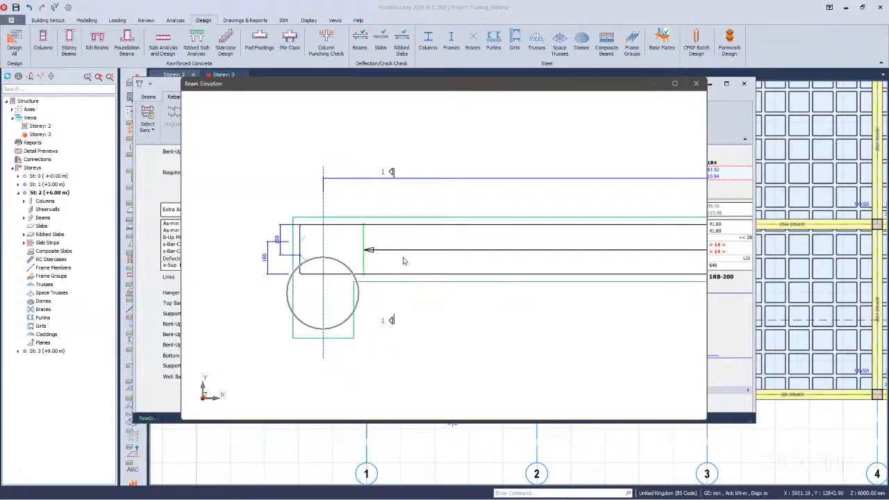
click(815, 399)
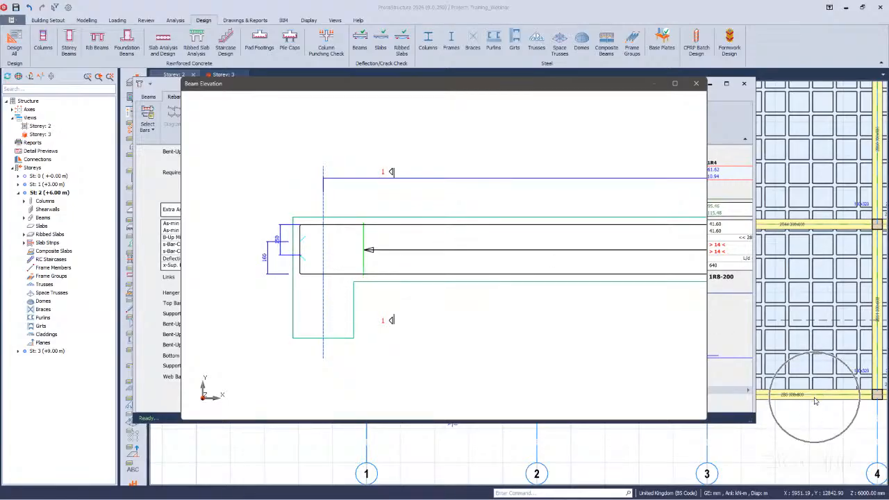
scroll(208, 271, down, 5)
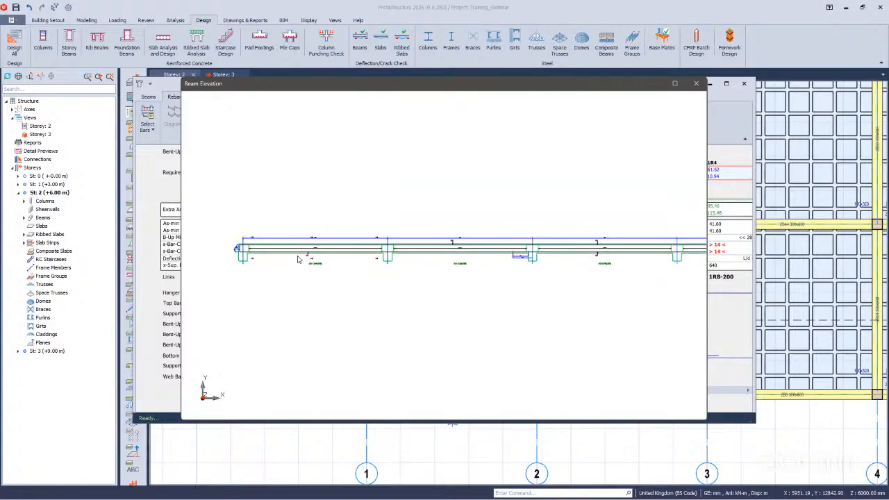
scroll(297, 259, down, 1)
- Examine the rib cross-sections beyond the elevation's end, checking section 1-1's width, depth, bar positions and closed link
scroll(556, 267, up, 3)
scroll(528, 250, up, 1)
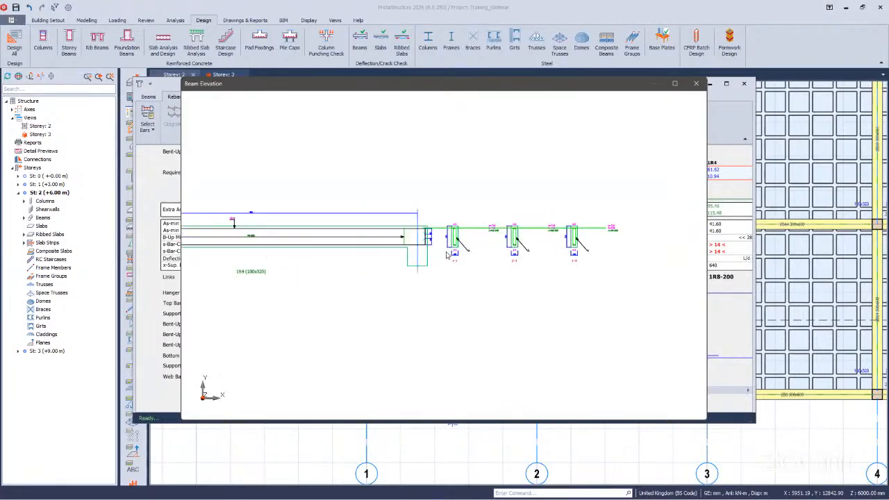
scroll(448, 255, up, 3)
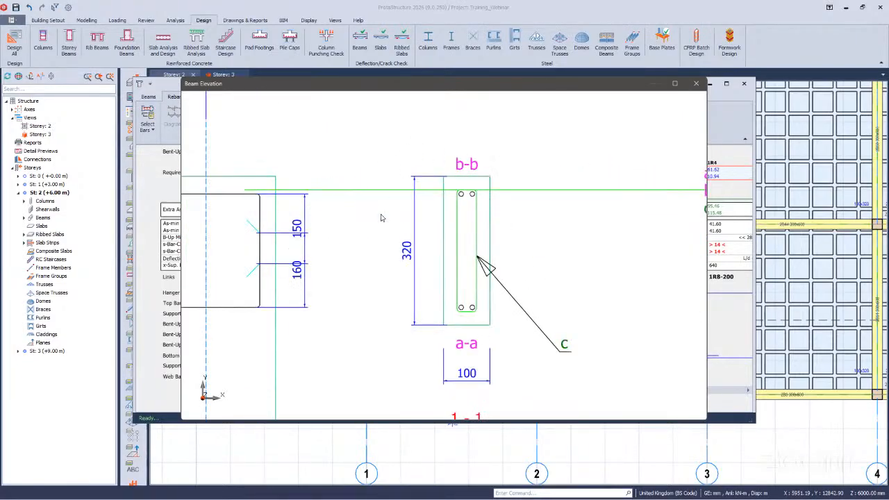
click(464, 378)
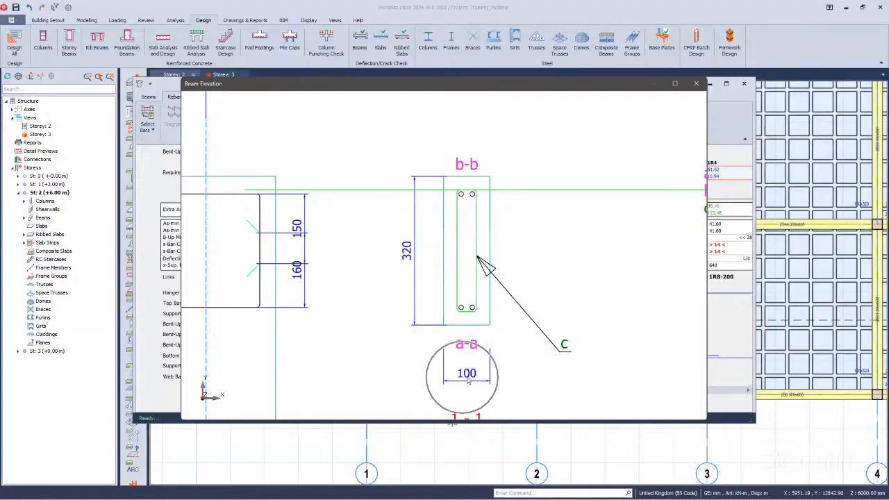
click(414, 252)
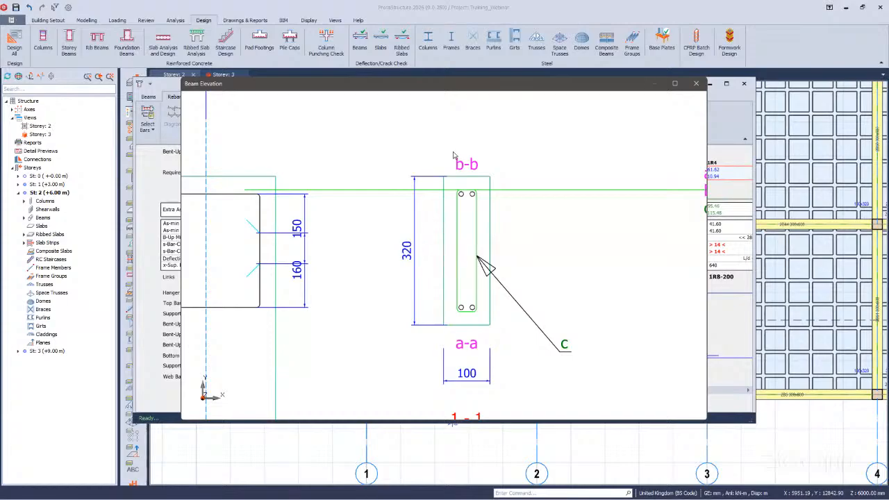
click(464, 358)
scroll(313, 301, down, 3)
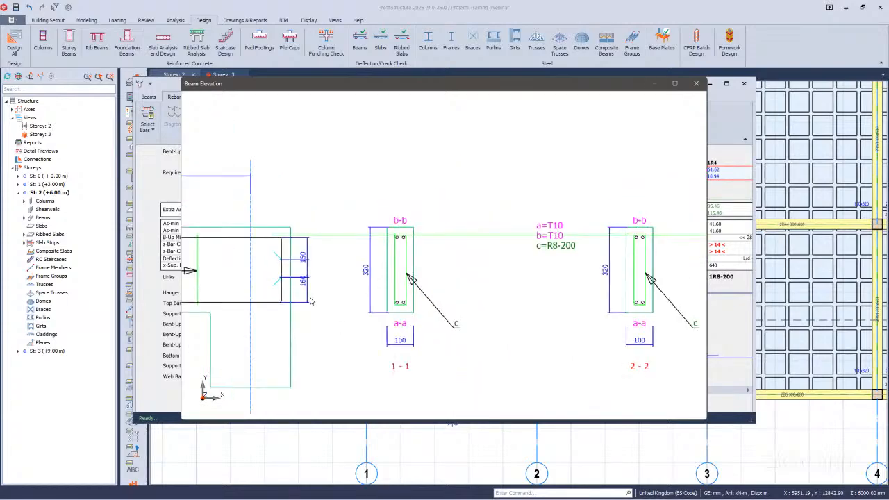
scroll(599, 260, down, 1)
scroll(424, 264, up, 3)
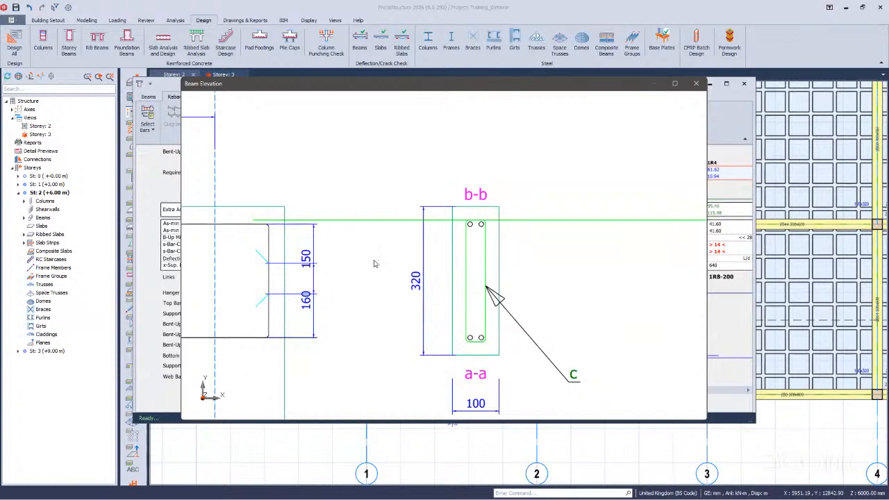
scroll(374, 263, down, 2)
scroll(439, 246, up, 2)
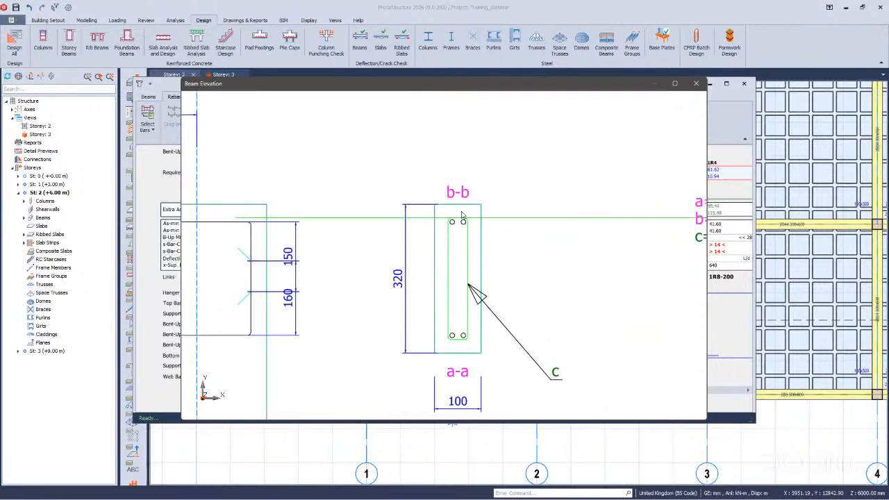
scroll(570, 176, down, 2)
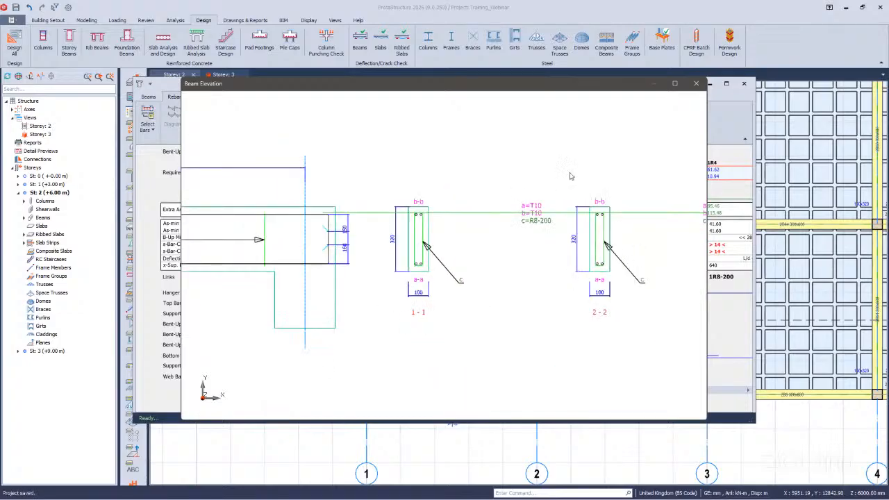
- Close the beam elevation, accept the axis X1 reinforcement, and leave the rib beam section design
click(696, 84)
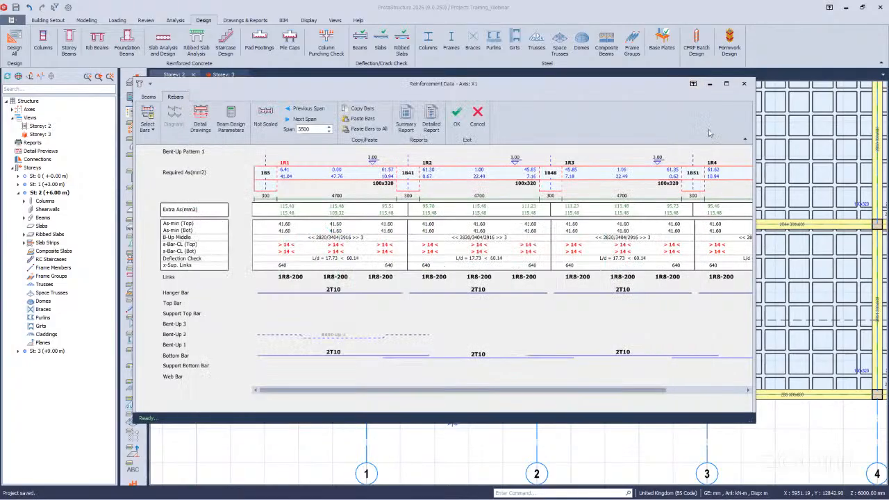
click(460, 119)
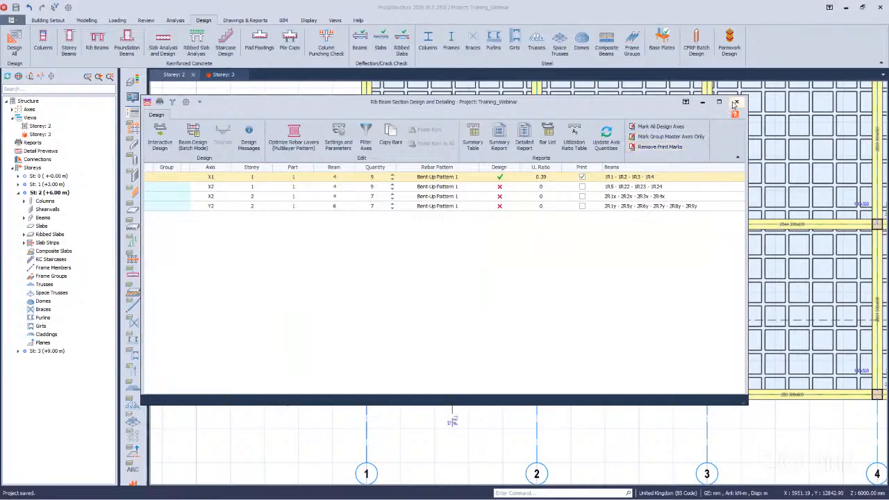
click(737, 101)
- Preview the Open rib link shape in the beam link settings, set the rib link type to Standard, and accept the options
click(68, 7)
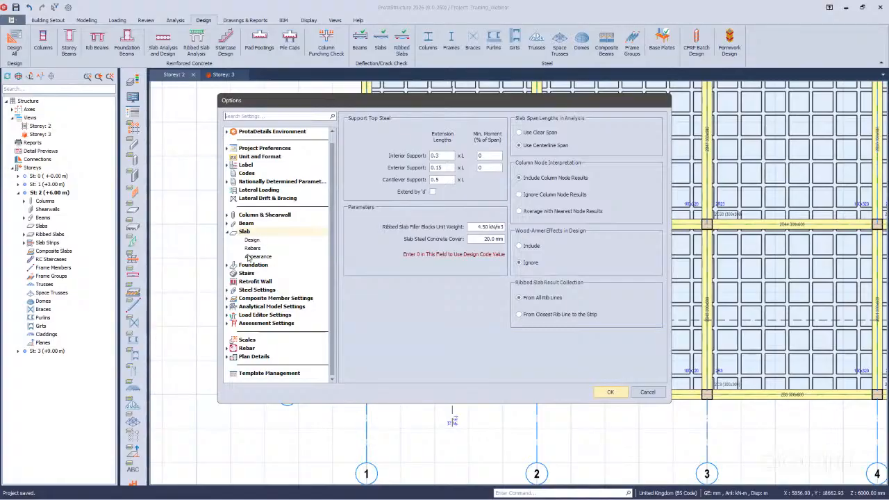
click(253, 248)
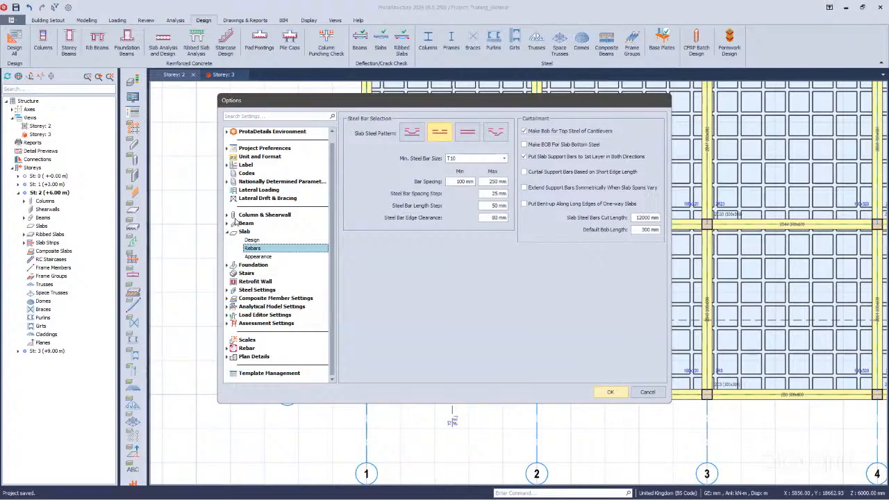
click(227, 224)
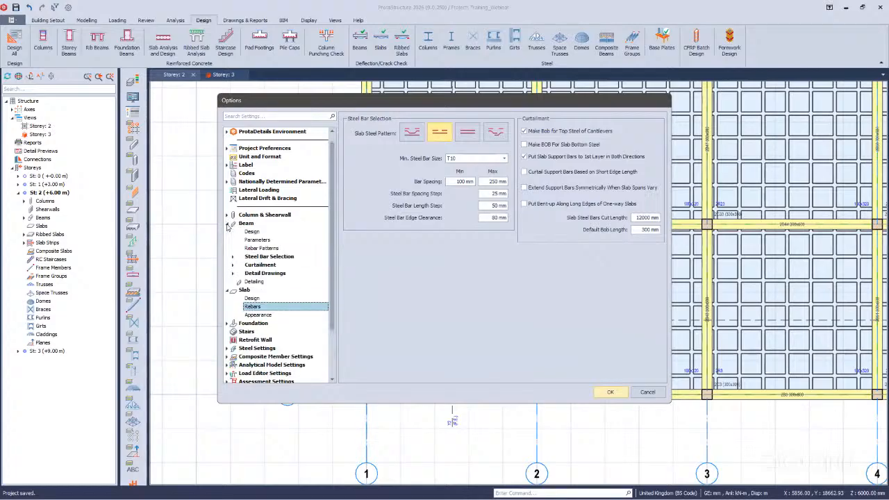
click(232, 257)
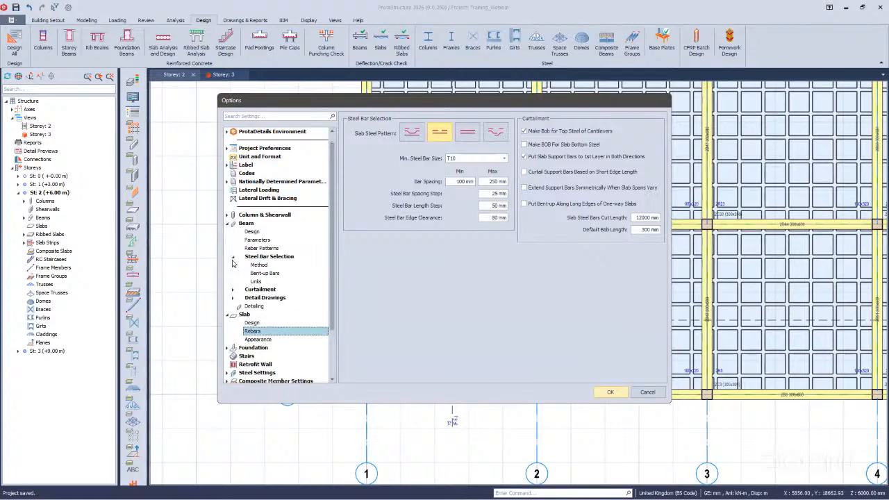
click(255, 281)
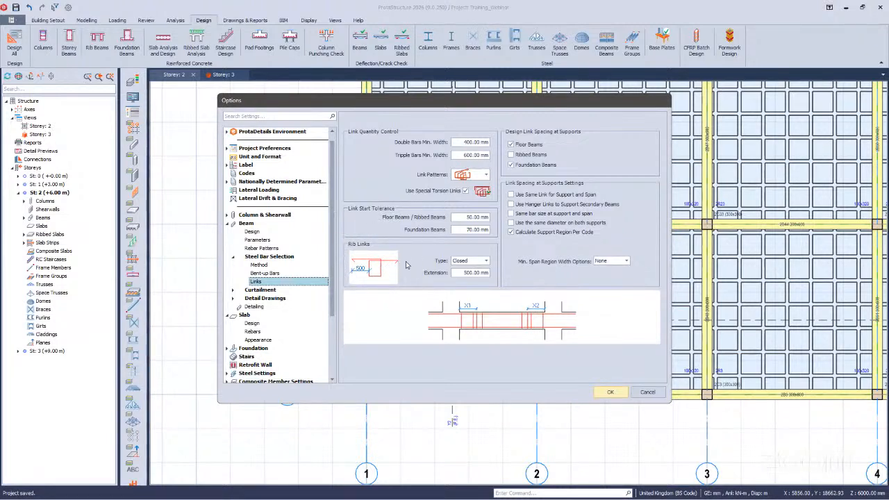
click(482, 262)
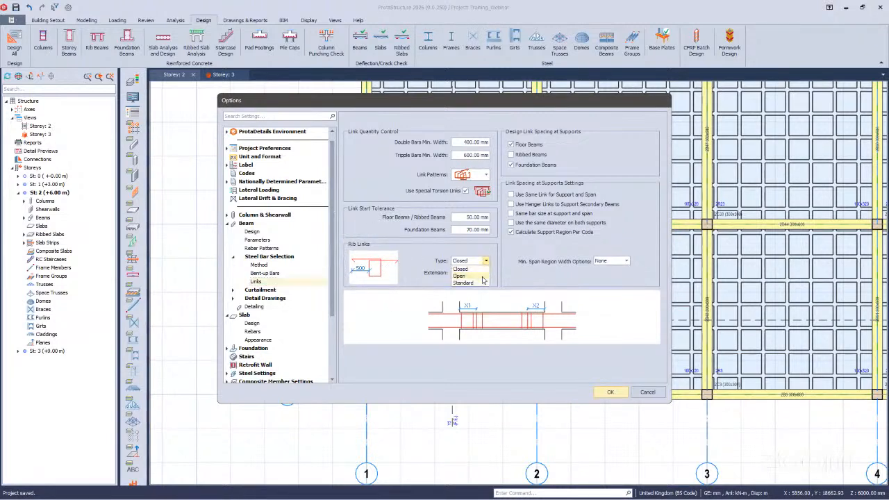
click(482, 276)
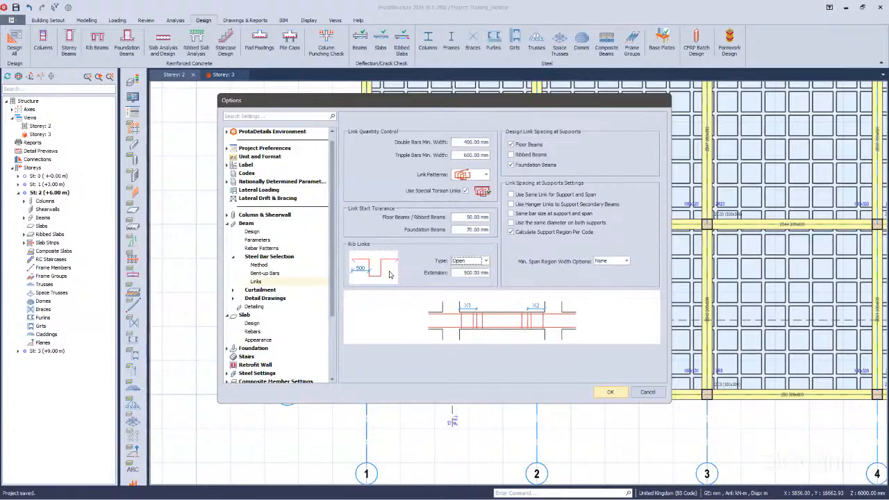
click(487, 261)
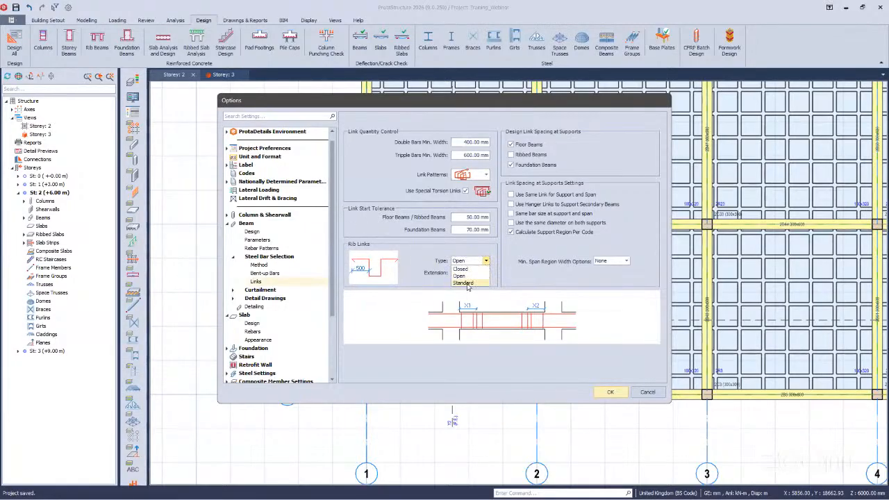
click(466, 283)
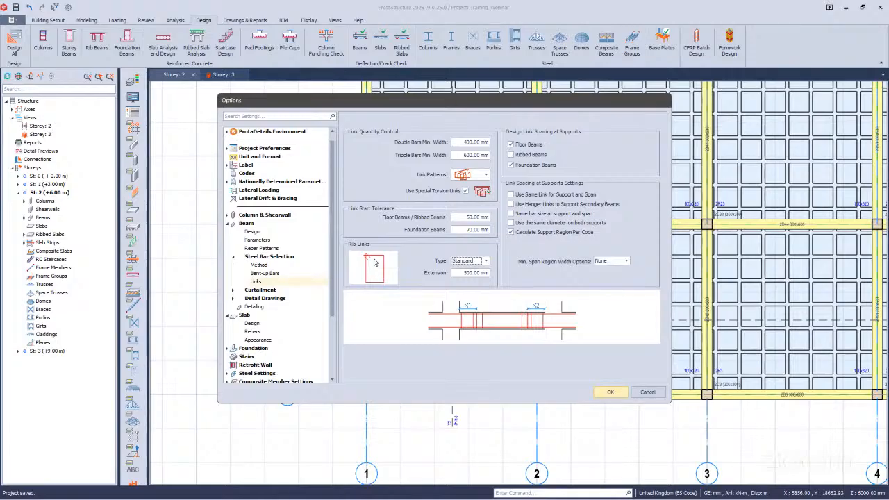
click(604, 392)
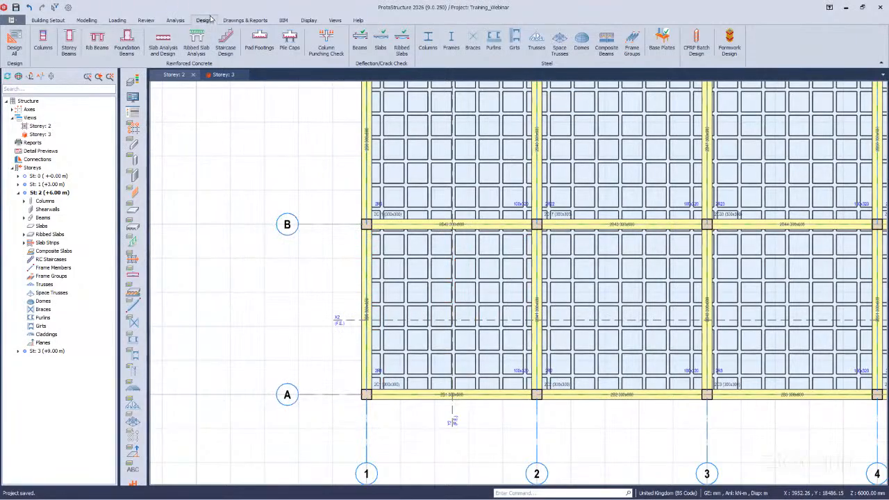
- Reopen the axis X1 rib beam design, inspect the link shape in the detail drawing's cross-sections, and accept the reinforcement
click(97, 43)
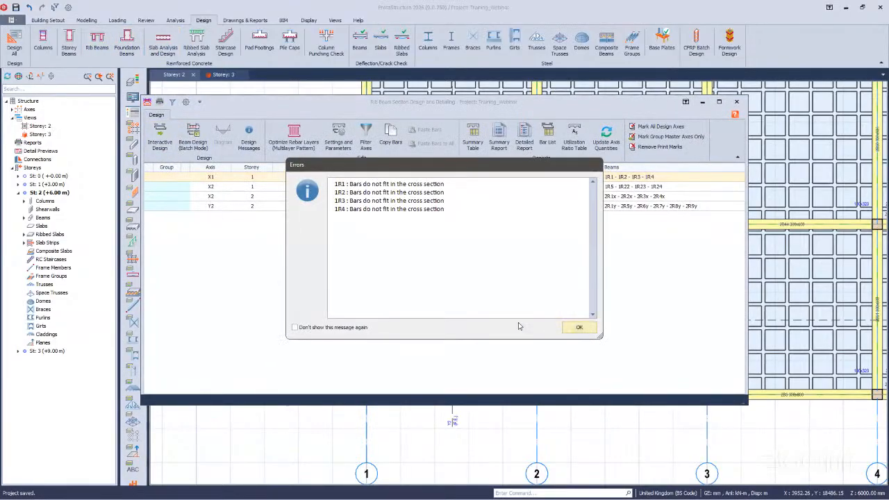
click(578, 326)
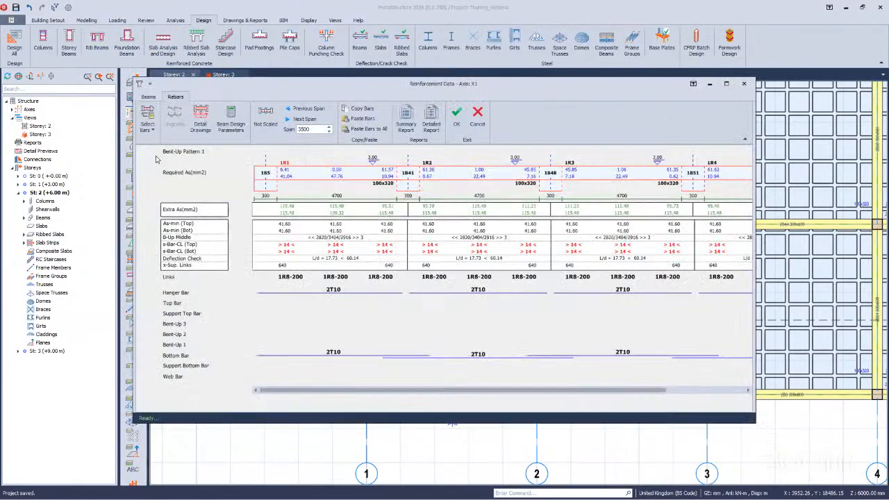
click(201, 118)
scroll(714, 251, up, 5)
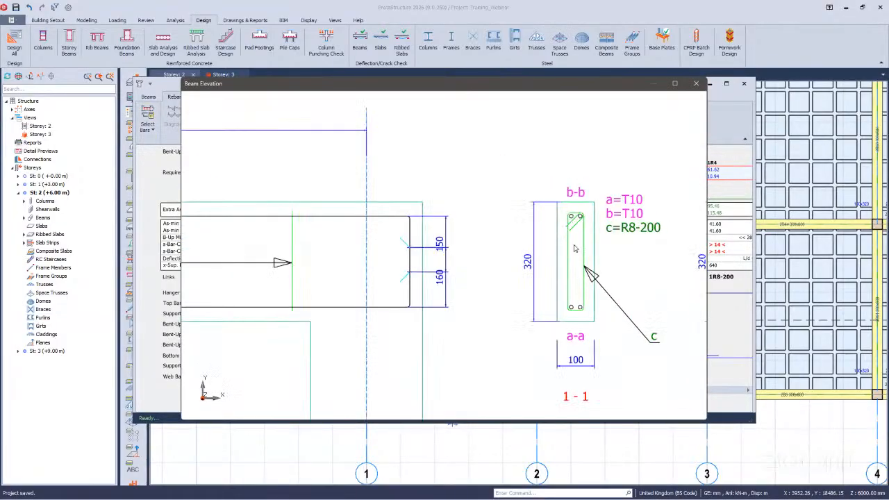
scroll(486, 221, down, 3)
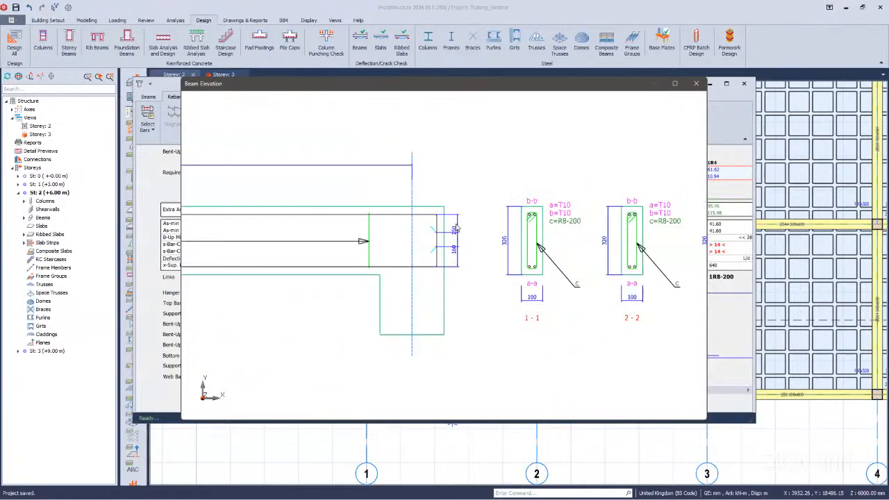
scroll(456, 228, down, 3)
scroll(688, 230, up, 3)
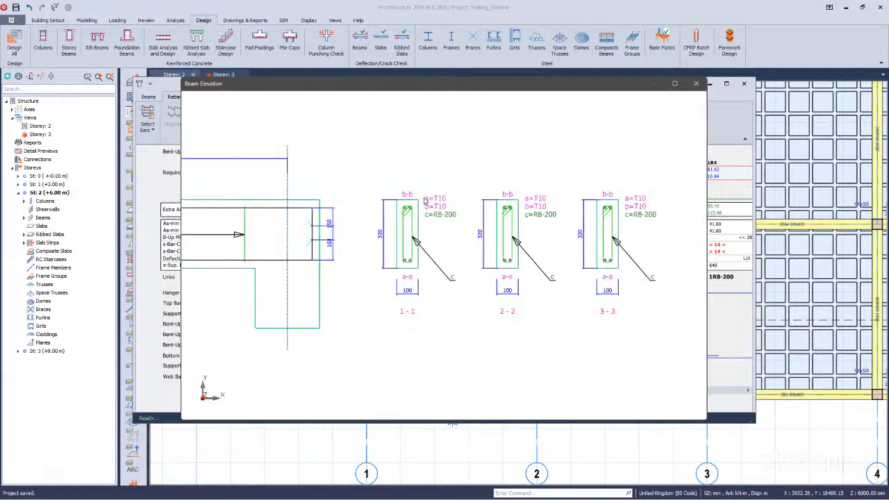
click(698, 83)
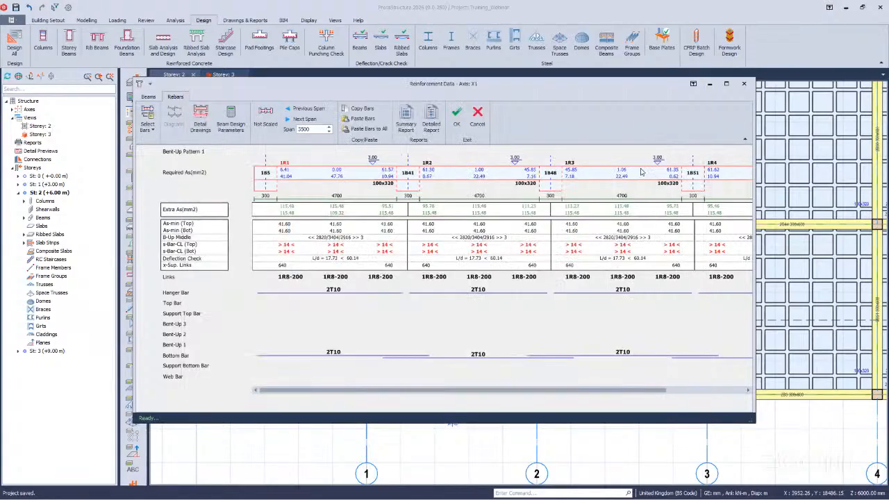
click(460, 122)
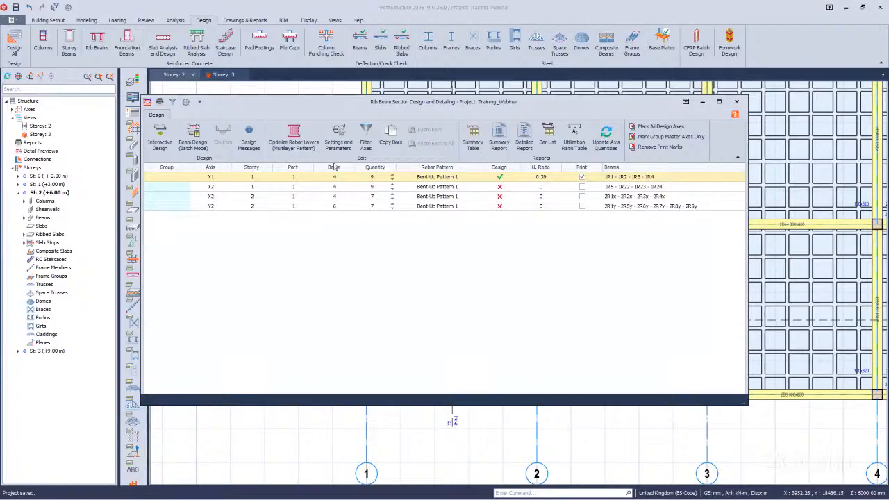
- Review the beam settings available in the rib beam design parameters, including steel bar selection, curtailment and detail drawings
click(338, 136)
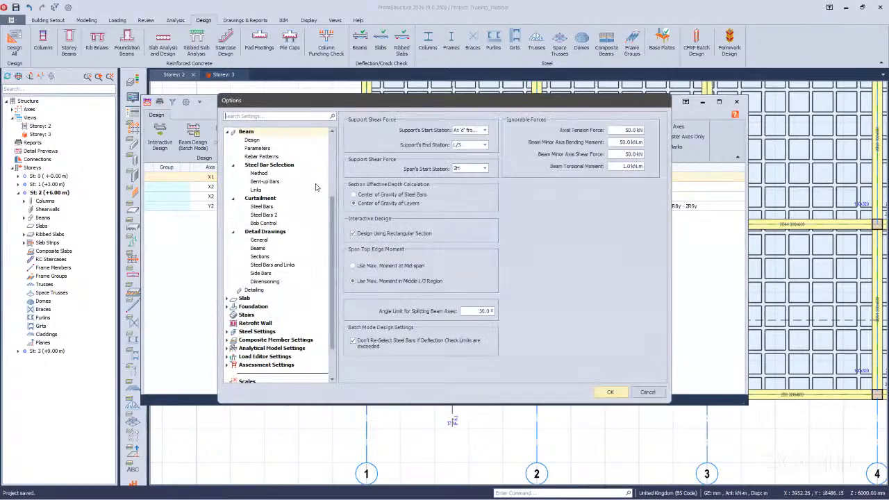
scroll(260, 258, up, 2)
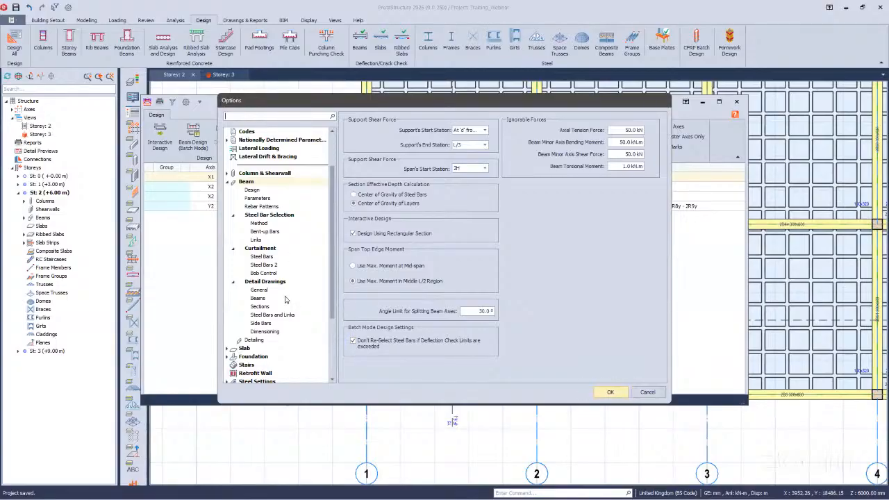
click(611, 393)
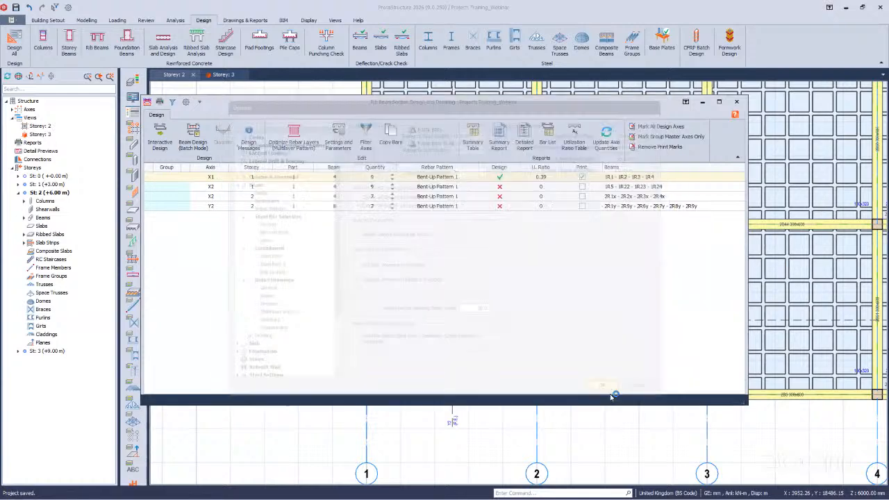
- Run the batch reinforcement design for the rib beams on all storeys, re-selecting all bars
click(202, 187)
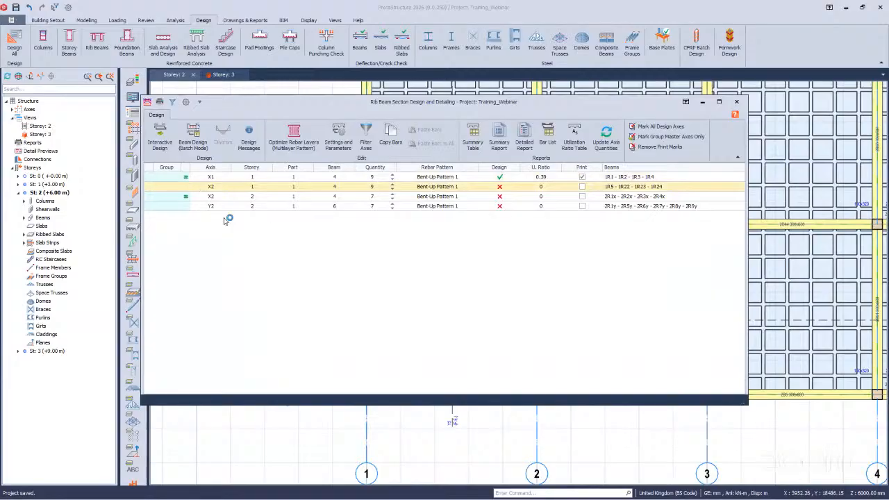
click(193, 132)
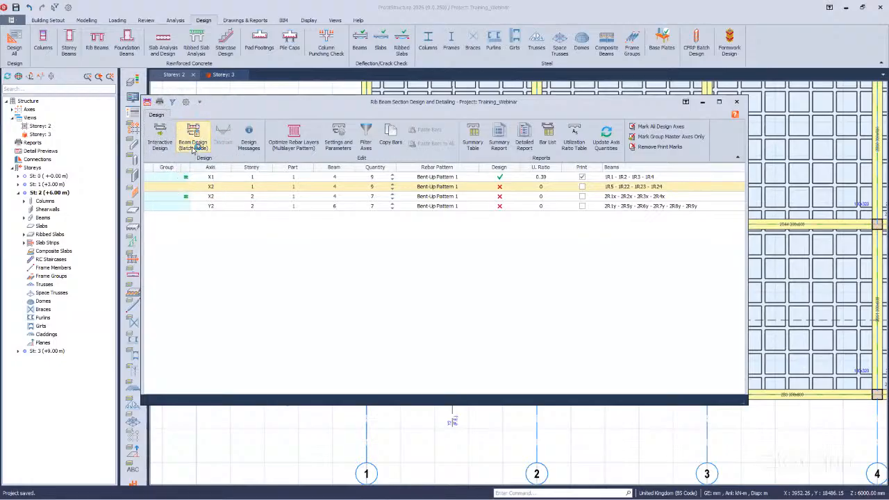
click(193, 146)
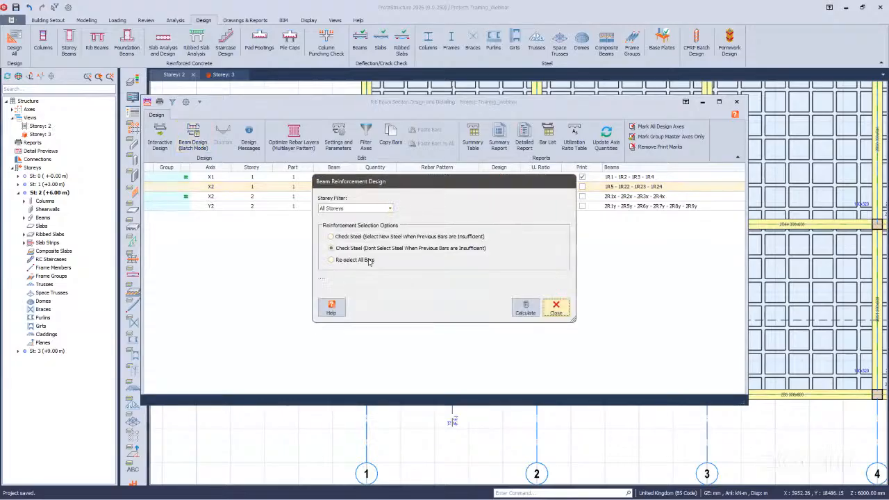
click(368, 261)
click(529, 311)
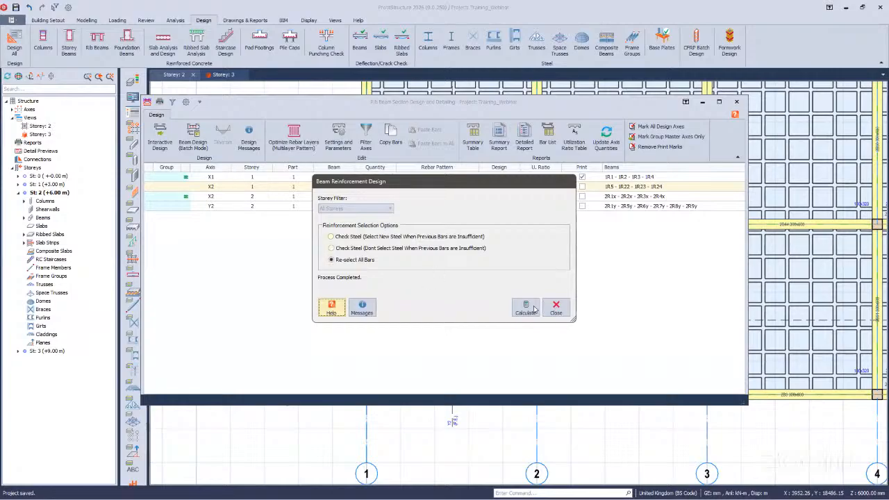
click(559, 310)
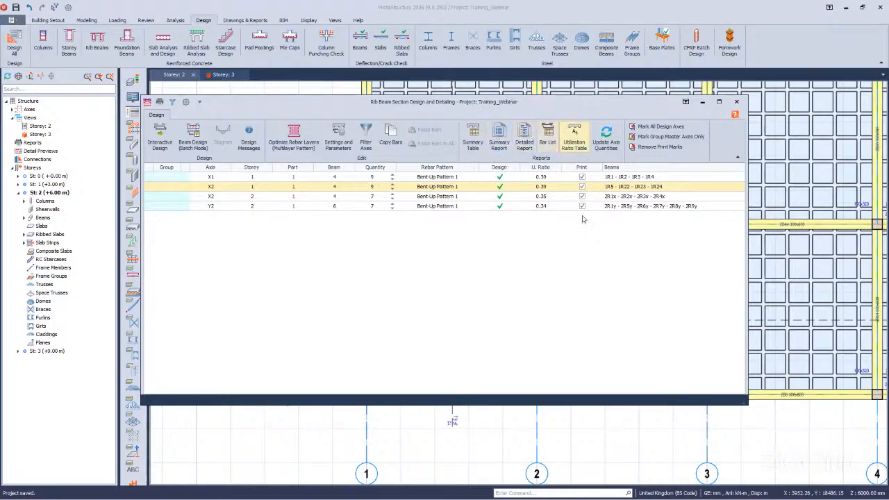
- Generate the rib beam summary report with all print options included and read axis X1's beam loads and design forces
click(499, 143)
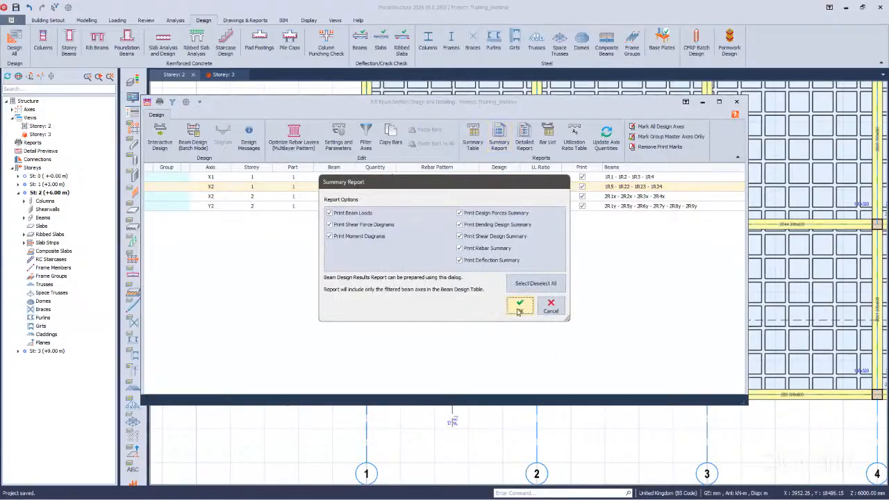
click(519, 308)
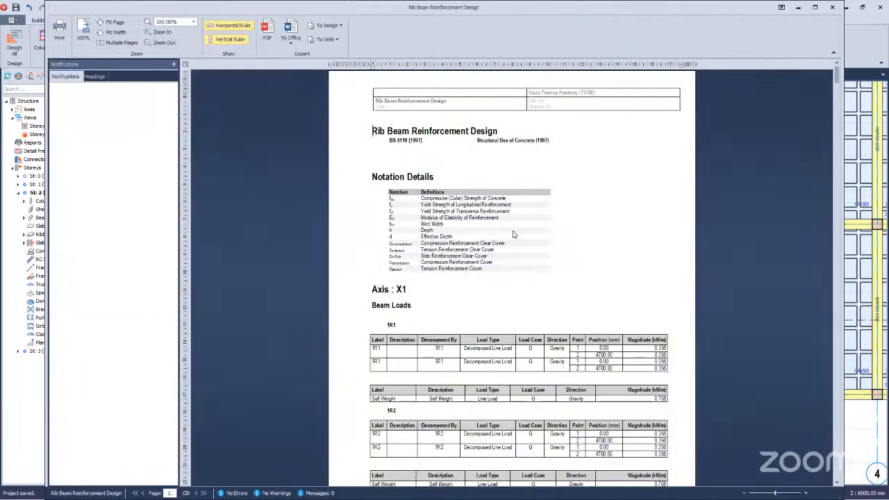
scroll(490, 253, down, 1)
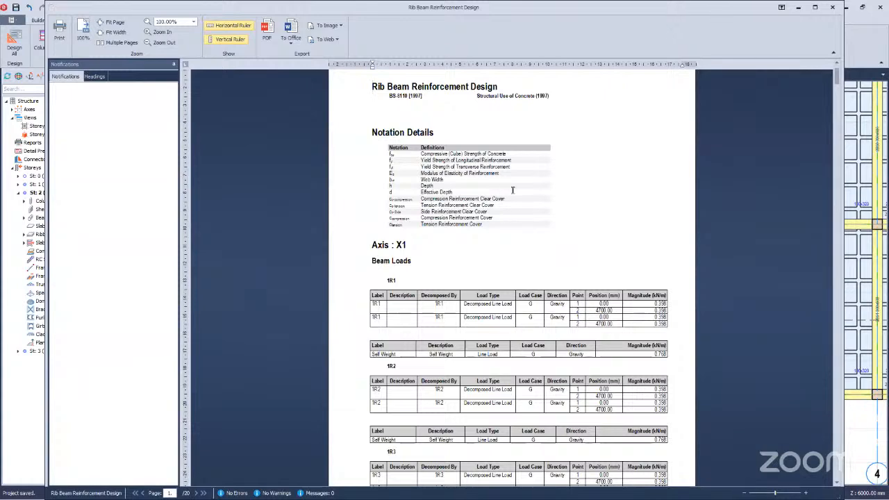
ctrl+scroll(516, 192, up, 1)
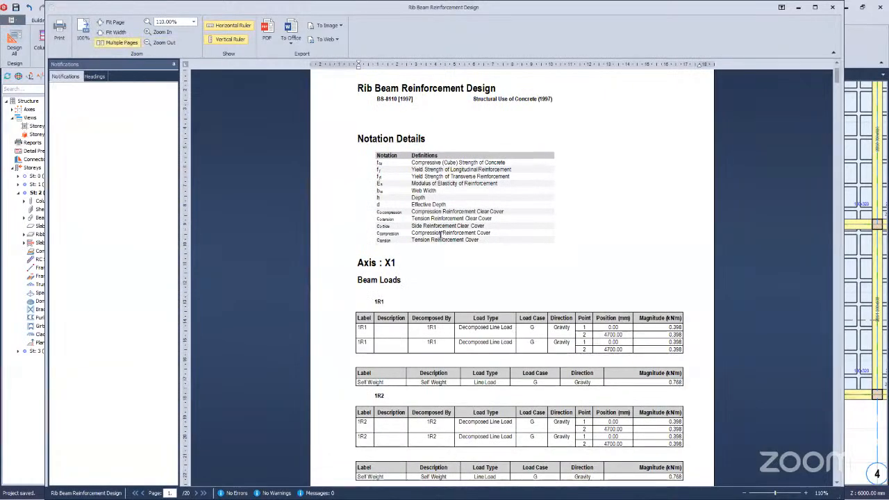
scroll(434, 262, down, 6)
scroll(434, 262, down, 10)
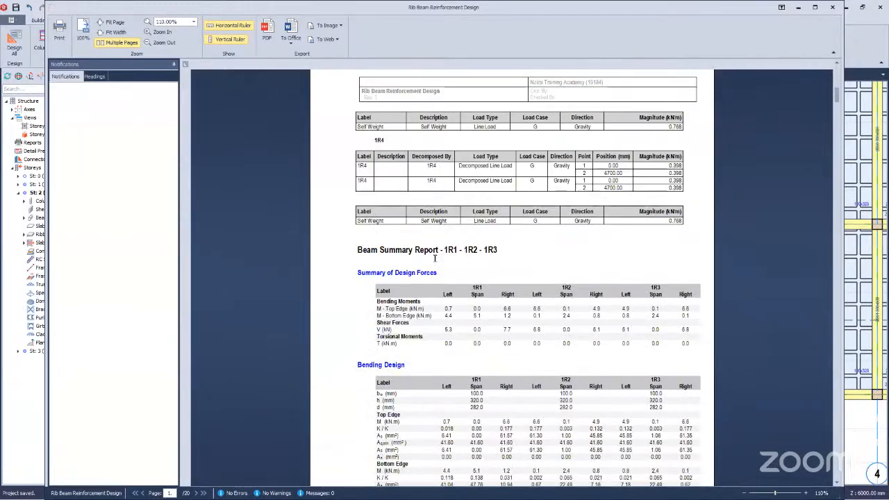
- Examine the report's supplied steel areas for ribs 1R1 to 1R3, plus rib 1R4's bending, shear, deflection and steel results
scroll(435, 266, down, 14)
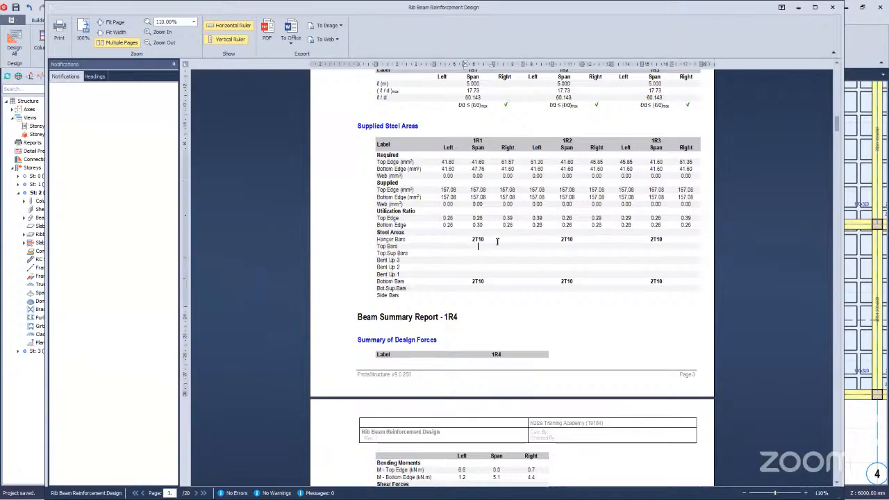
drag(514, 240, 650, 245)
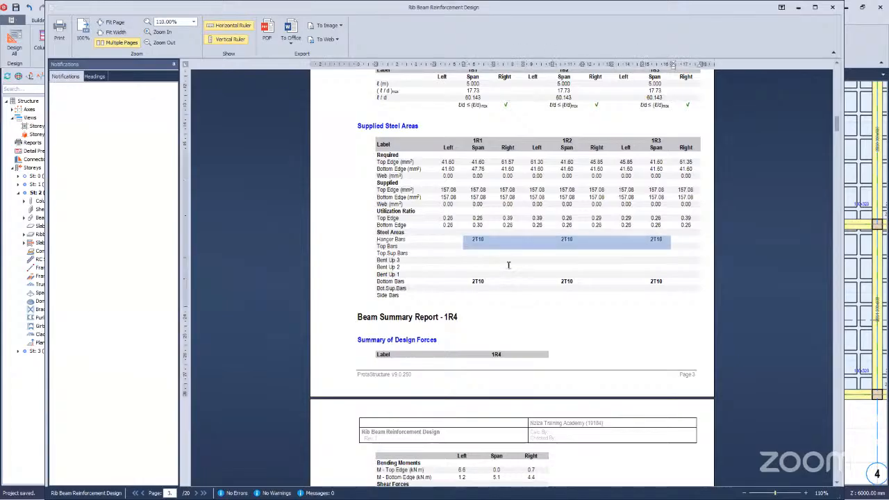
click(478, 287)
scroll(573, 289, down, 3)
scroll(574, 288, down, 20)
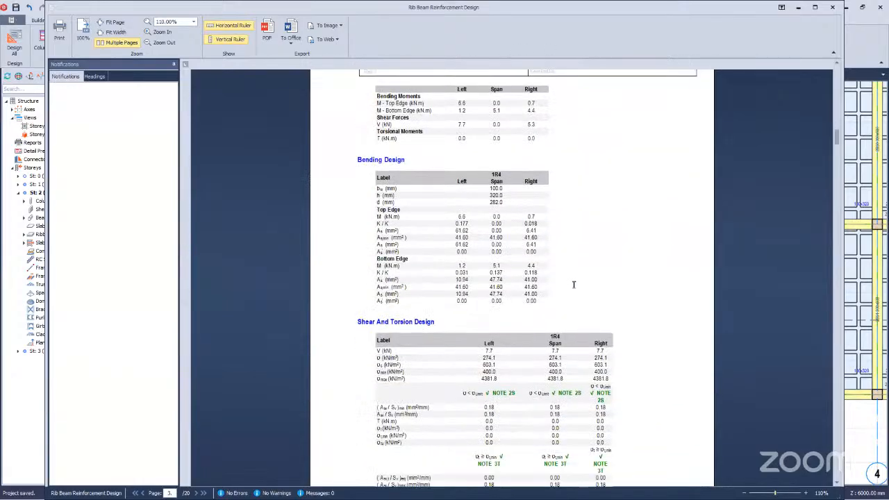
scroll(503, 184, down, 6)
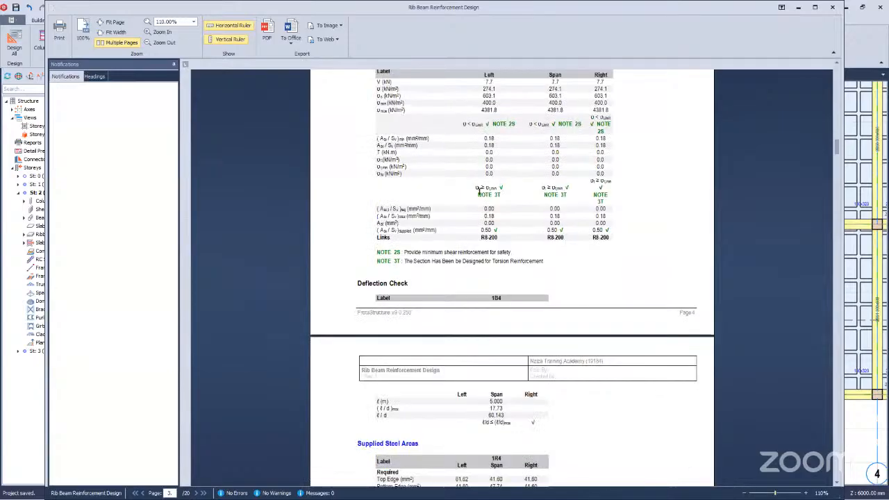
scroll(502, 221, down, 10)
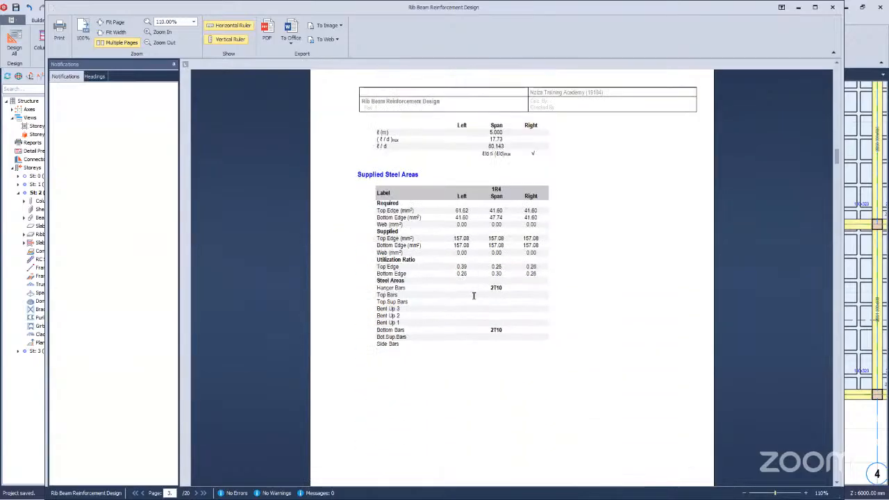
- Examine axis X2's beam loads for ribs 1R5 and 1R22 to 1R24 in the report, and close the report and rib beam design
scroll(449, 303, down, 15)
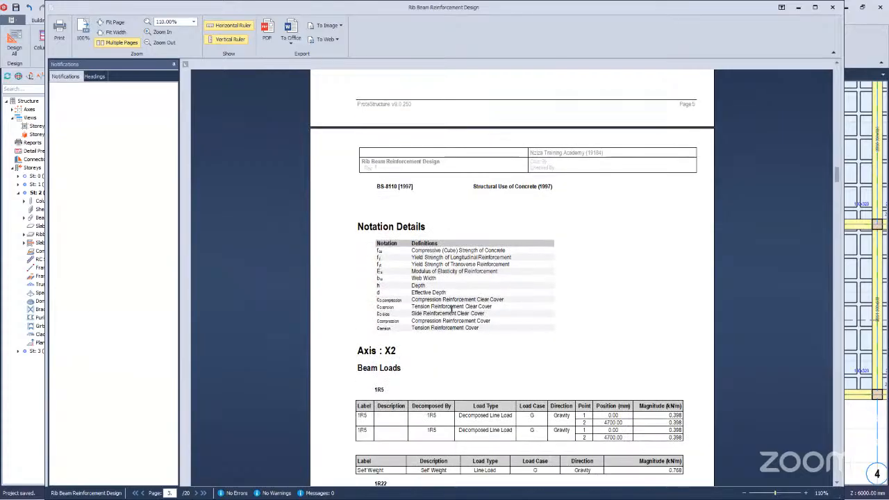
scroll(500, 316, down, 8)
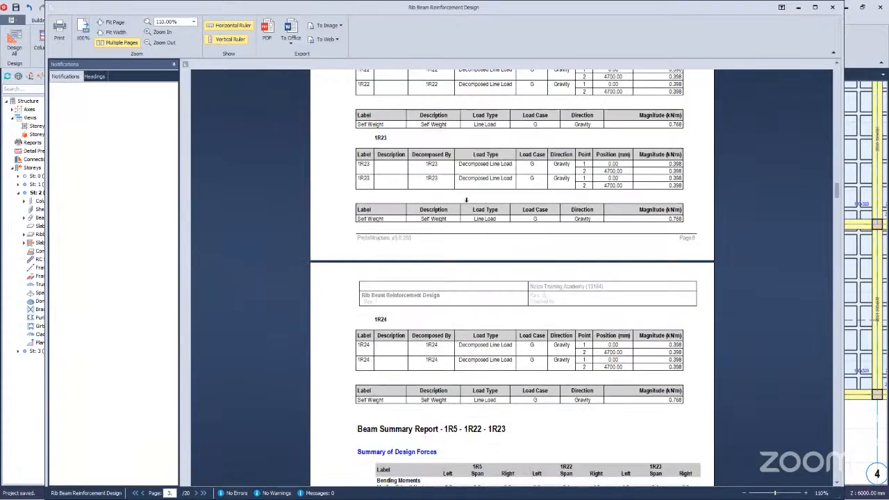
scroll(487, 297, up, 2)
scroll(487, 297, down, 2)
scroll(488, 298, up, 1)
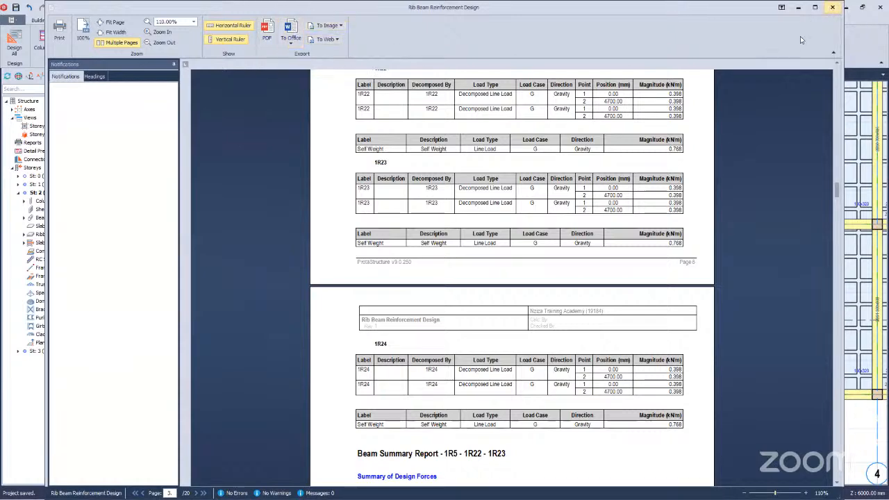
click(831, 8)
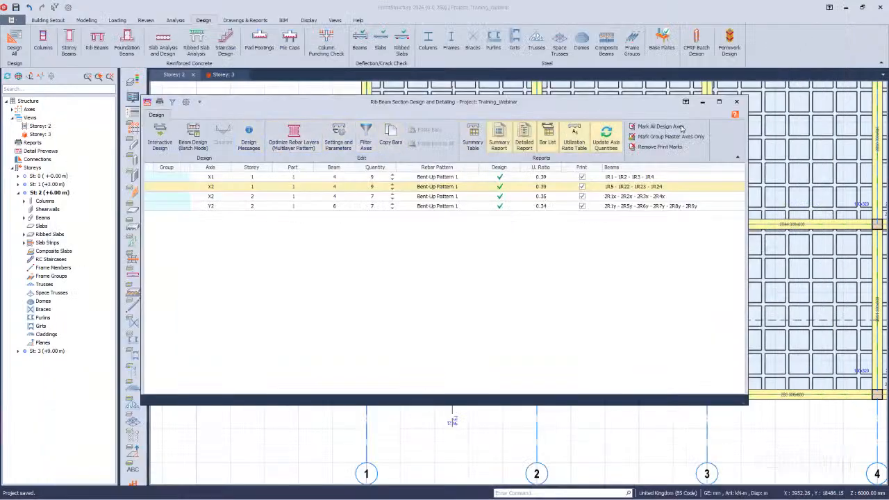
click(735, 103)
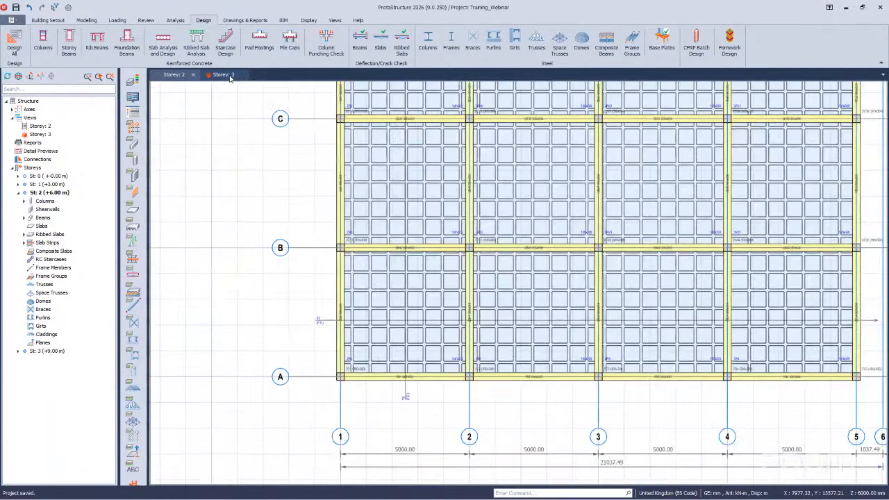
- Show the Storey 3 3D view, inspect the whole building and bring up the concrete detailing tools
click(223, 75)
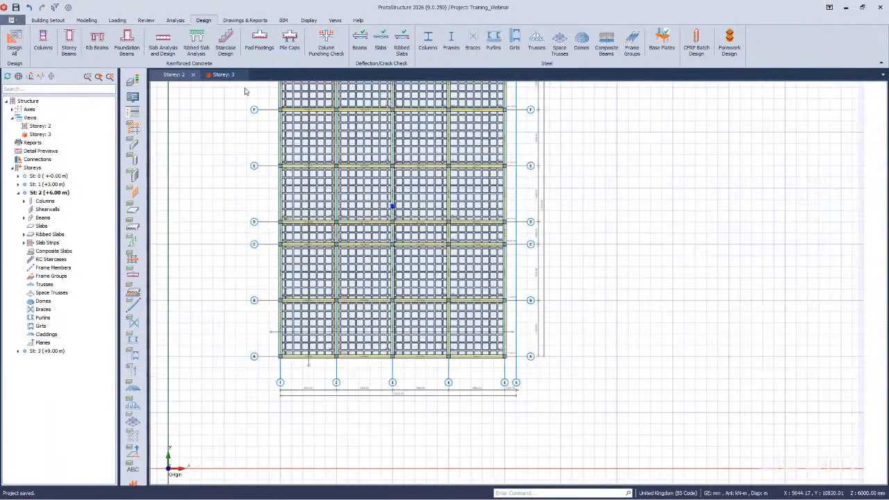
middle_drag(481, 462, 449, 443)
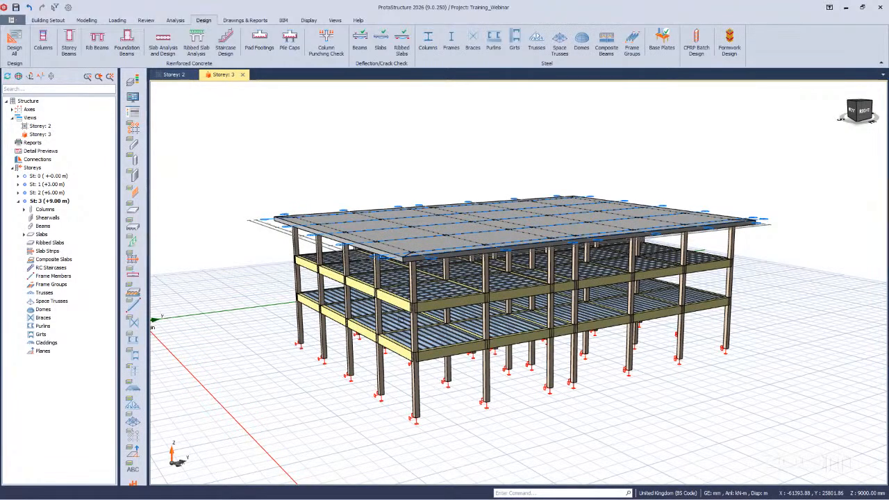
middle_drag(501, 355, 491, 386)
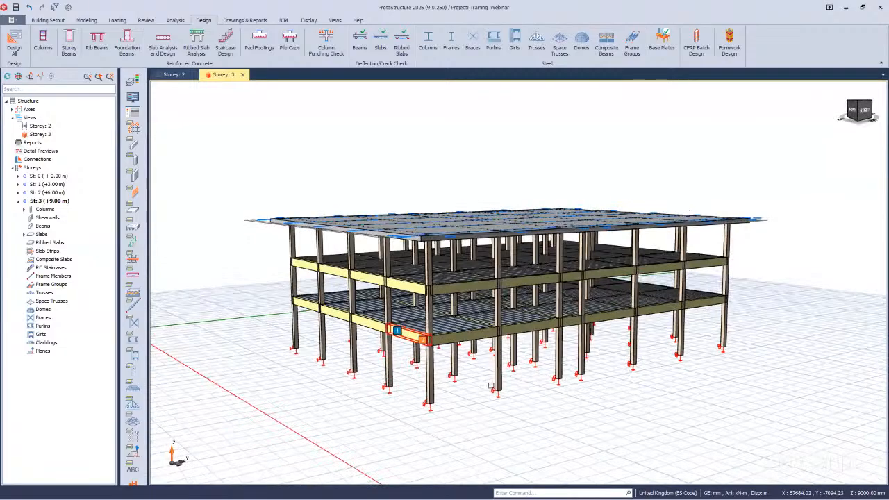
scroll(157, 307, up, 2)
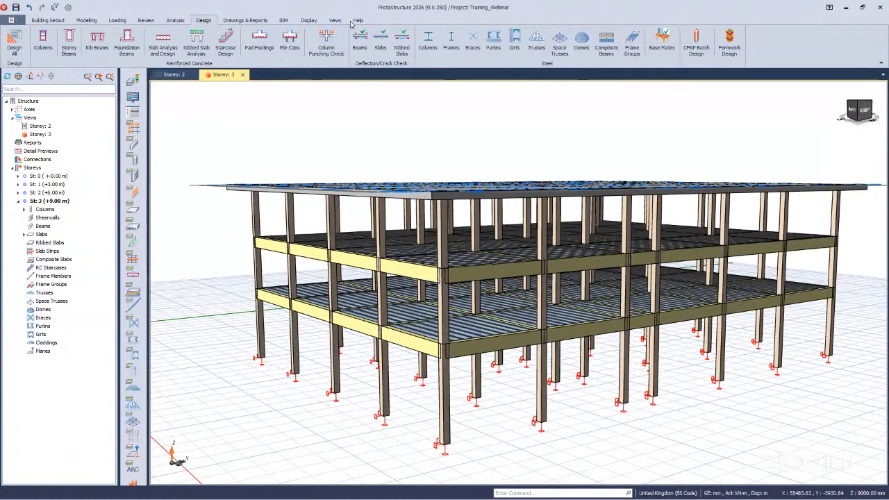
click(243, 20)
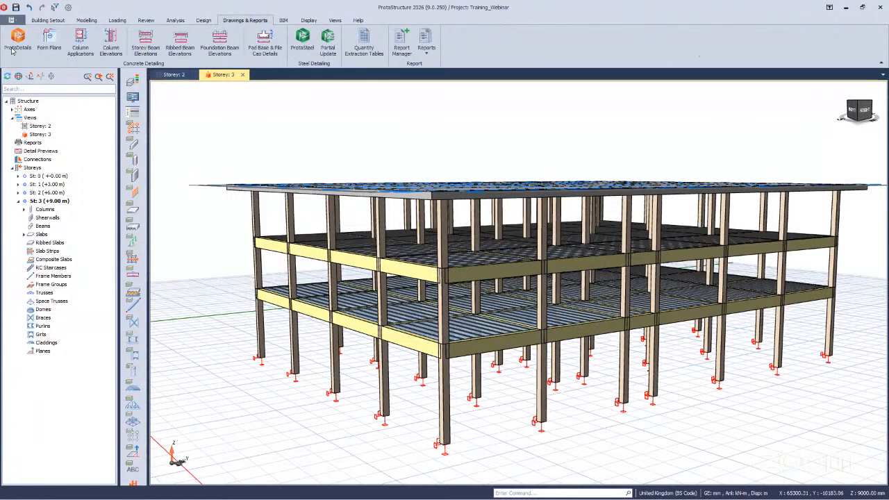
click(16, 44)
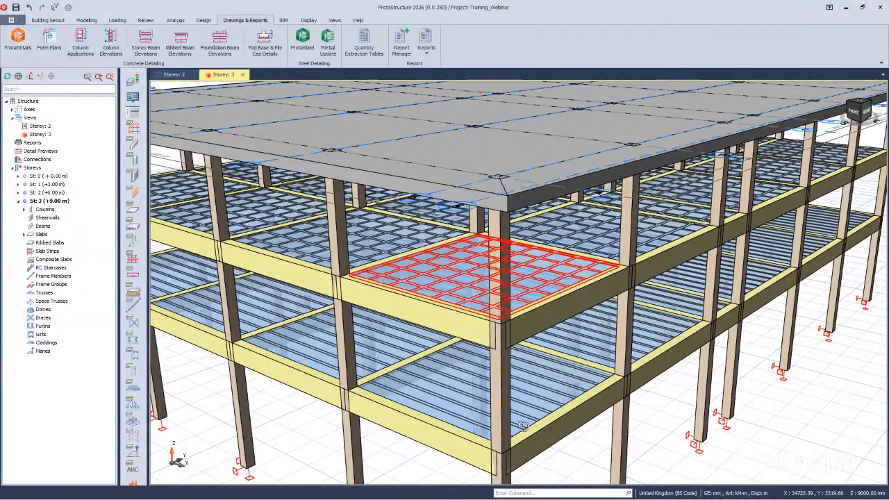
click(453, 218)
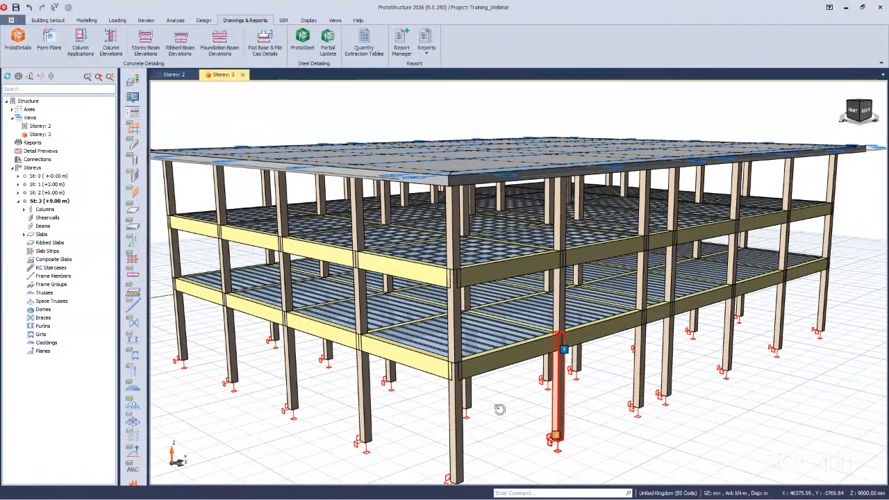
scroll(514, 383, down, 3)
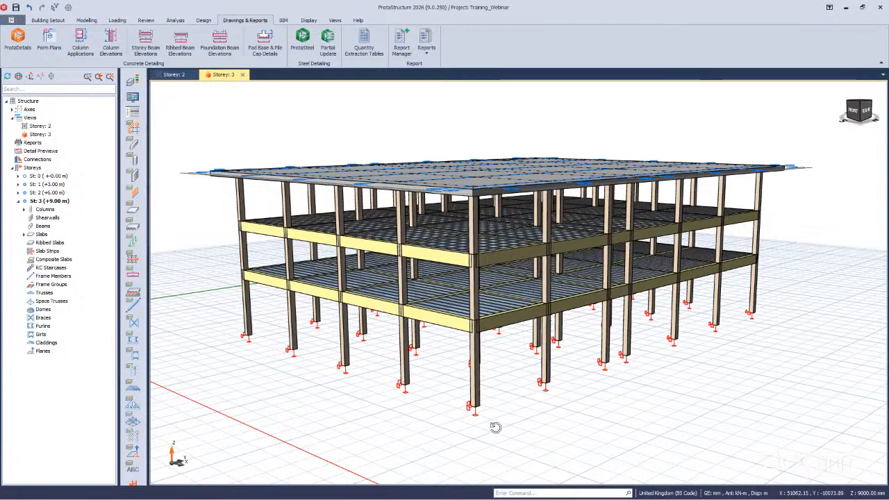
scroll(503, 424, down, 2)
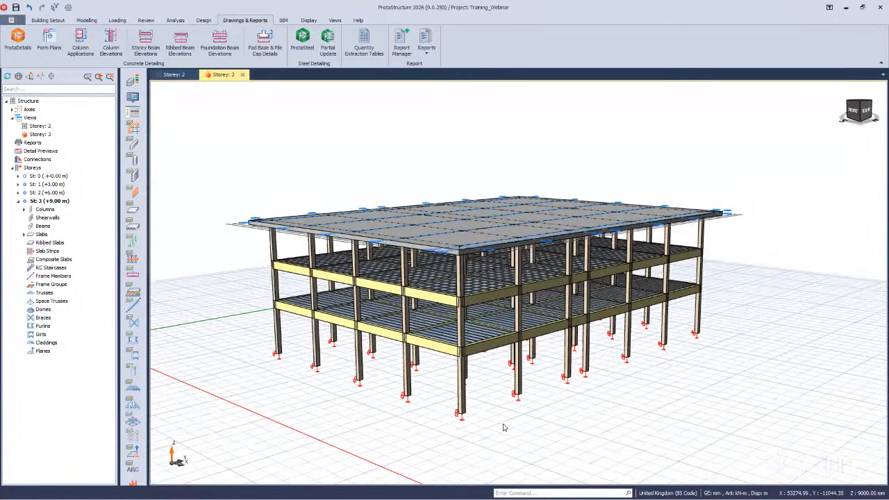
key(Up)
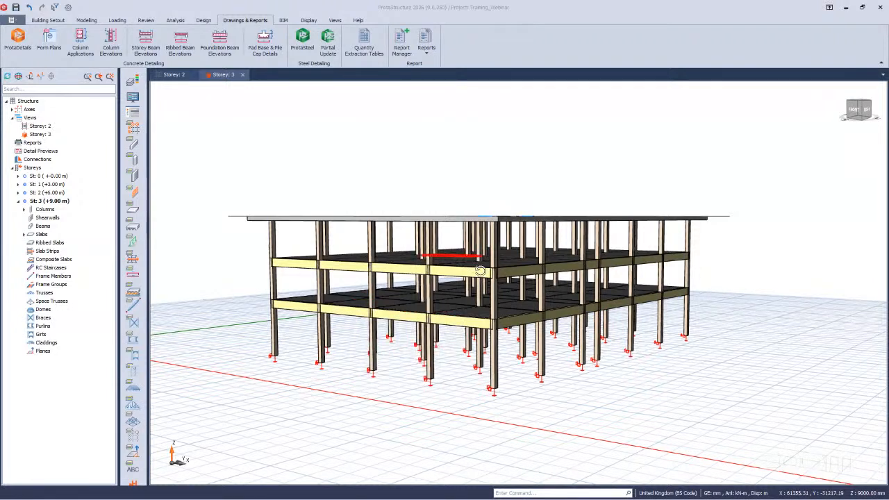
click(480, 244)
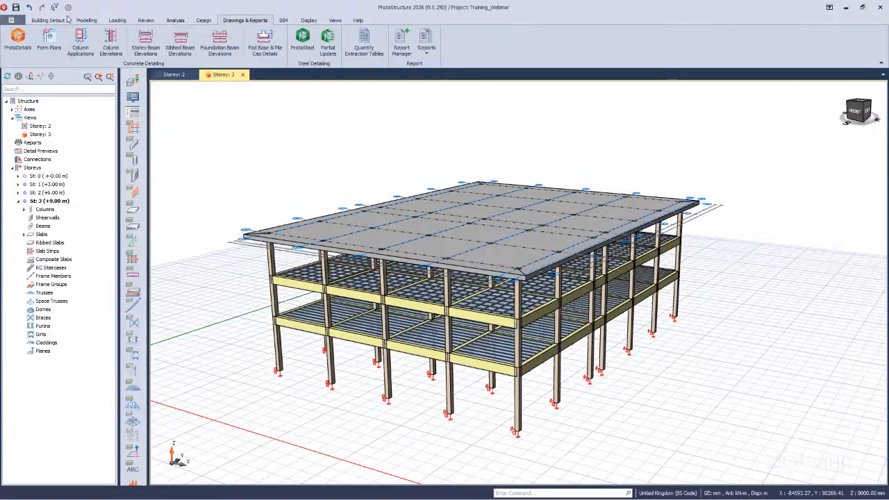
scroll(118, 47, up, 2)
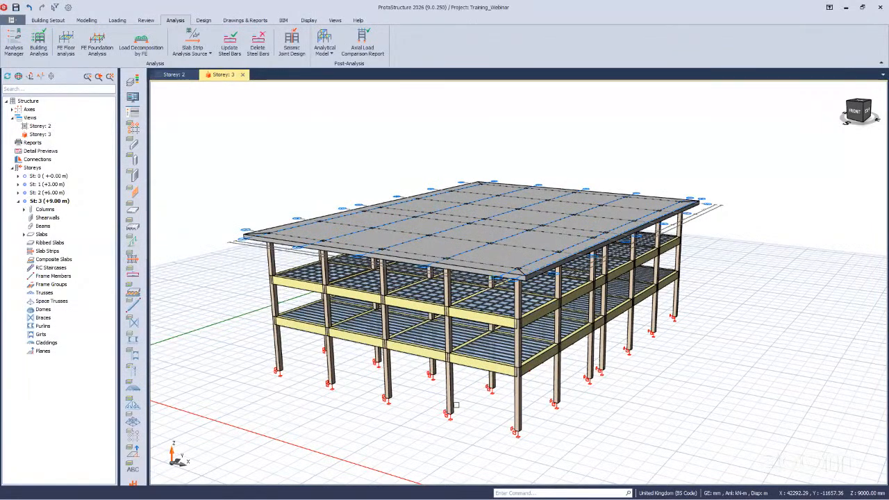
scroll(462, 431, up, 3)
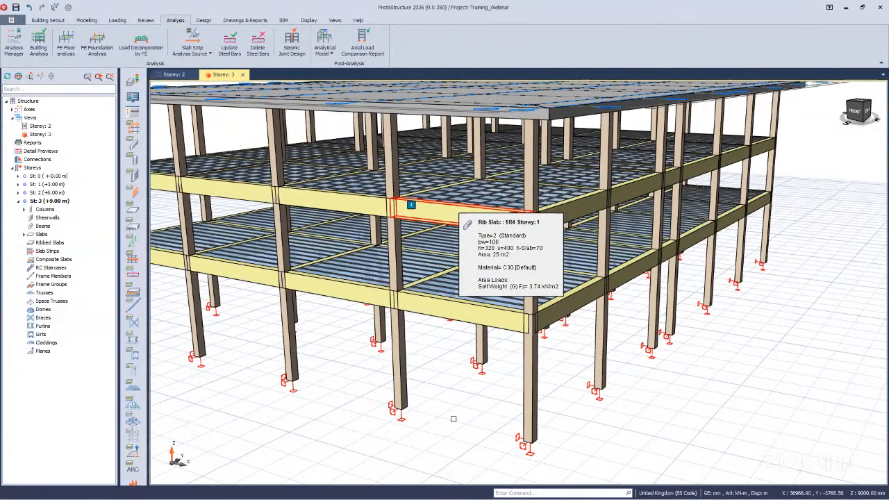
scroll(453, 417, down, 3)
right_click(473, 347)
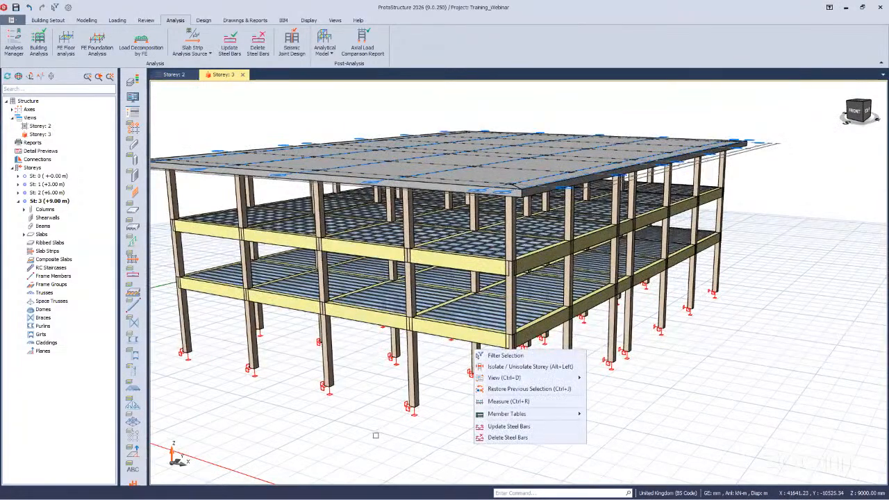
click(217, 289)
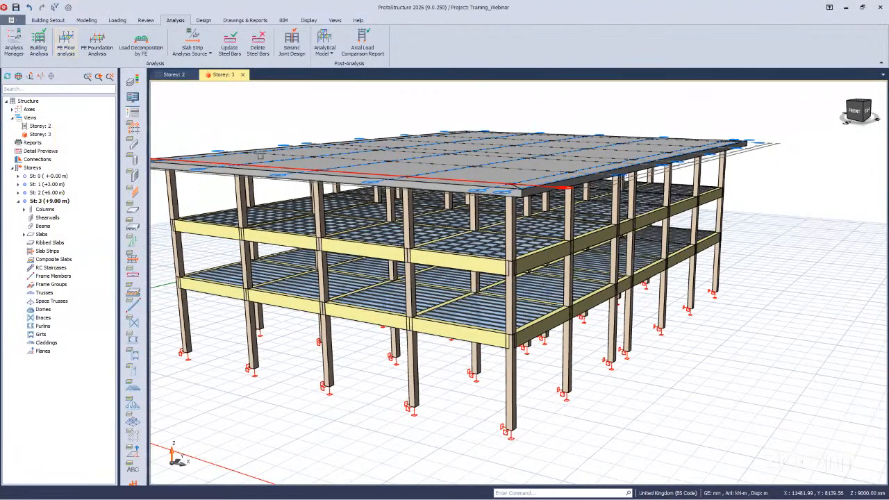
click(379, 353)
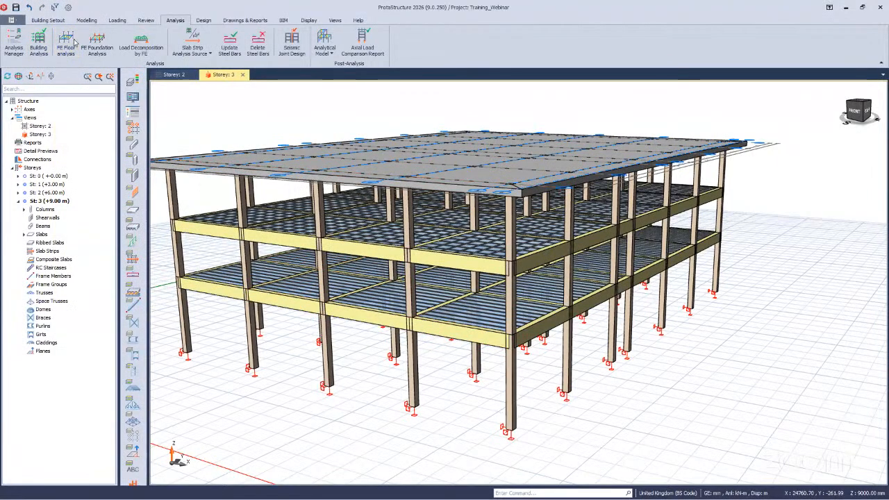
- Review the building analysis slab model options for including meshed slabs, and compare them with the FE floor analysis usage notes
click(40, 46)
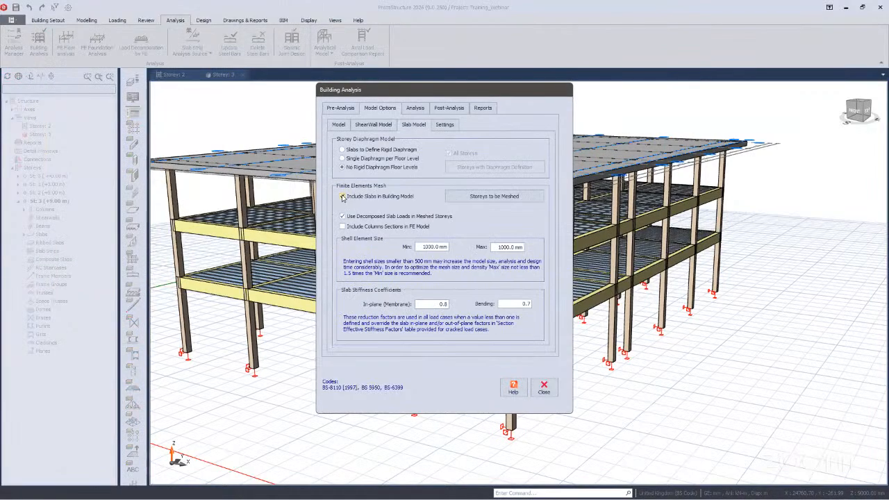
click(342, 196)
click(544, 388)
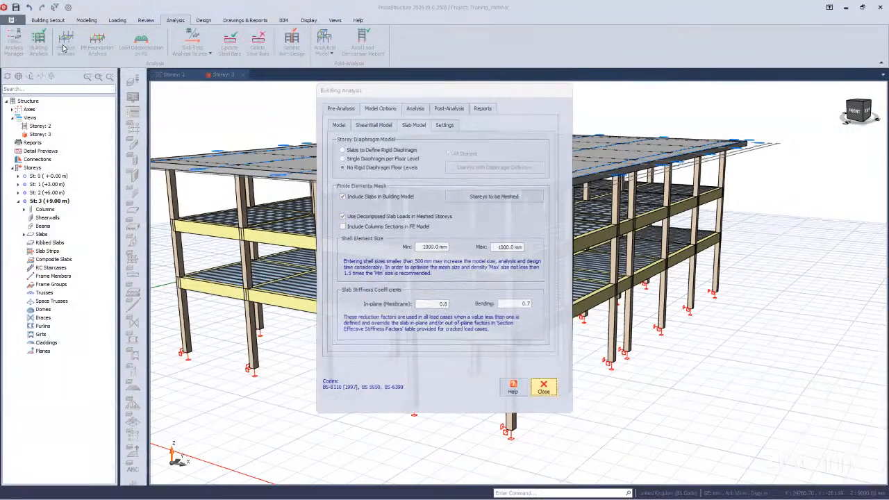
click(66, 53)
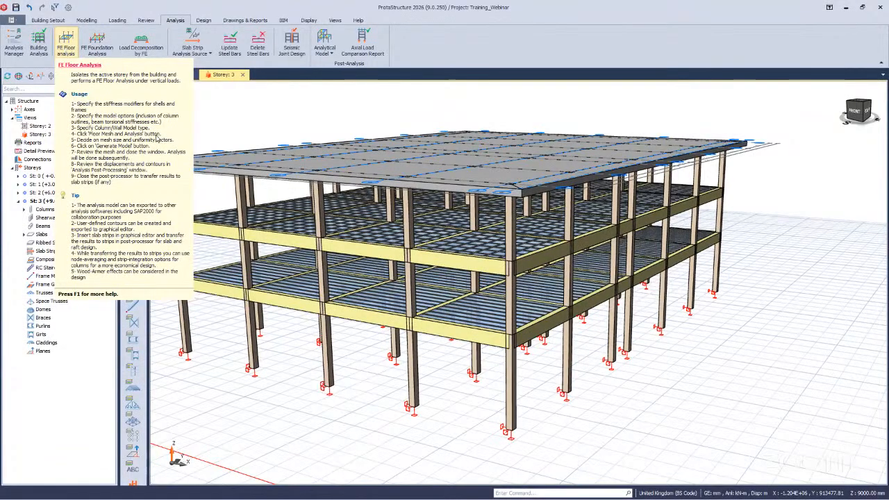
click(38, 42)
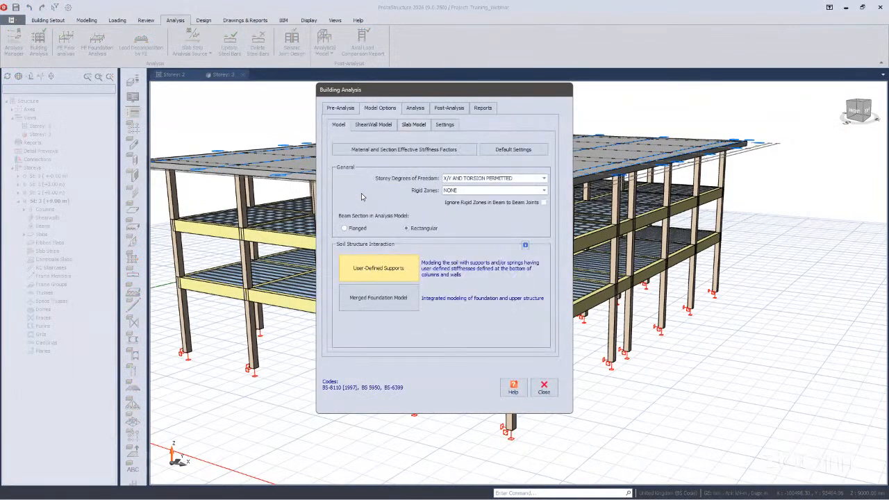
click(362, 197)
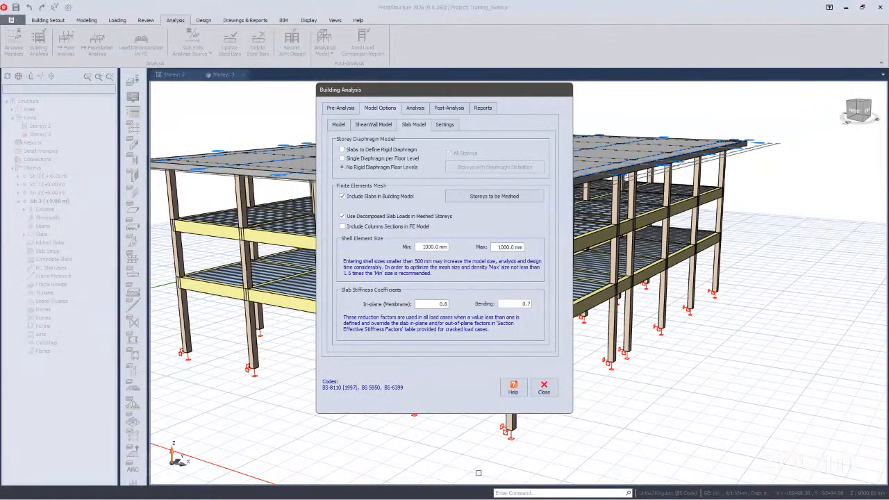
key(Escape)
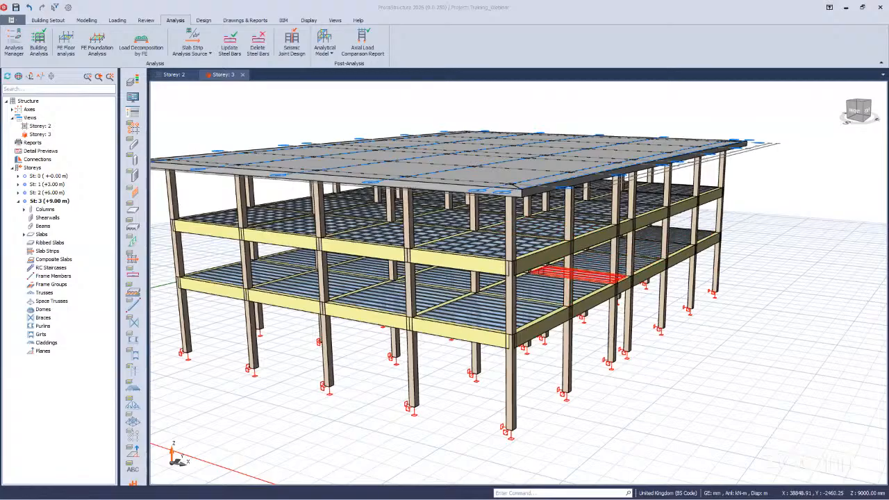
- Examine the storey 1 standard ribbed slabs and the storey 2 grillage slab 2R4 with their properties in the 3D model
mouse_move(536, 275)
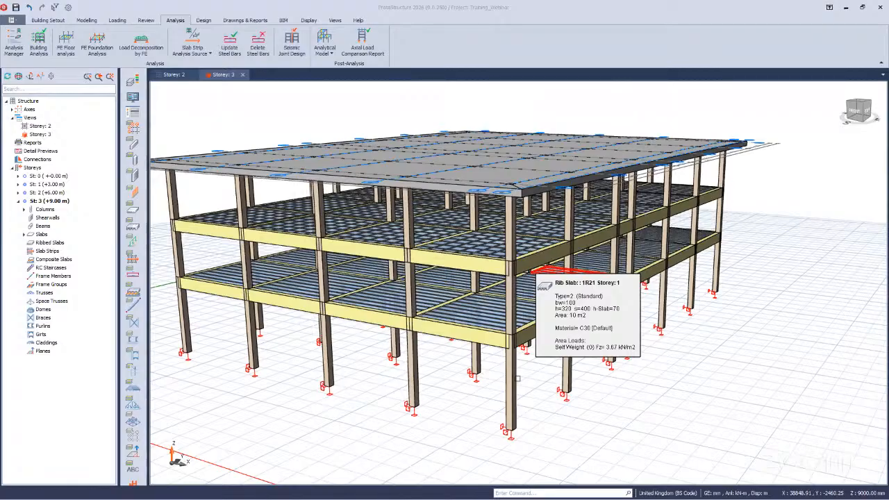
scroll(518, 378, up, 3)
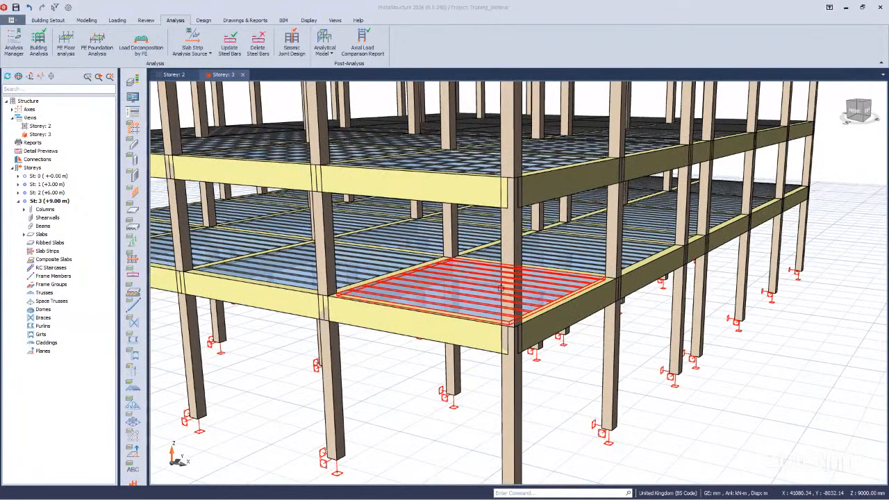
middle_drag(623, 345, 684, 380)
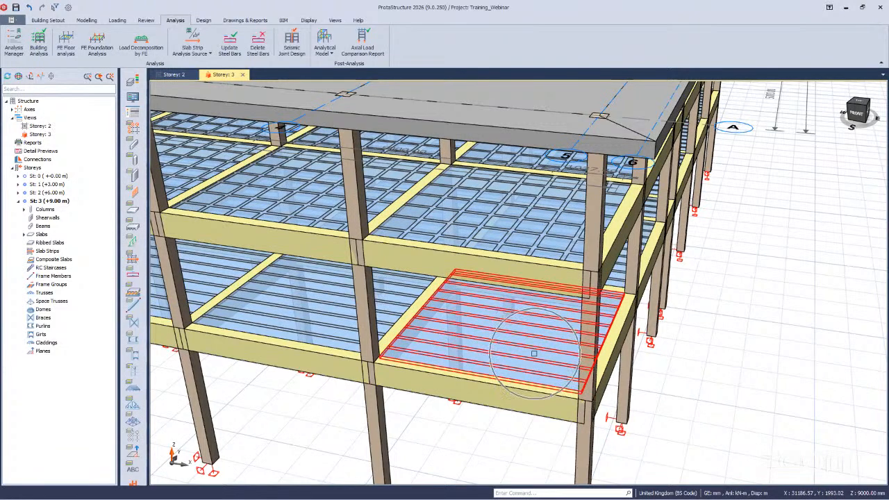
mouse_move(507, 330)
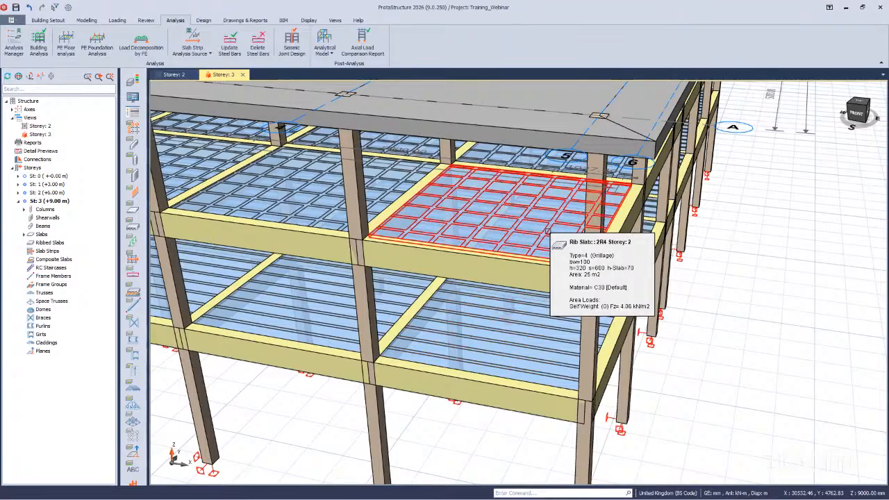
click(547, 231)
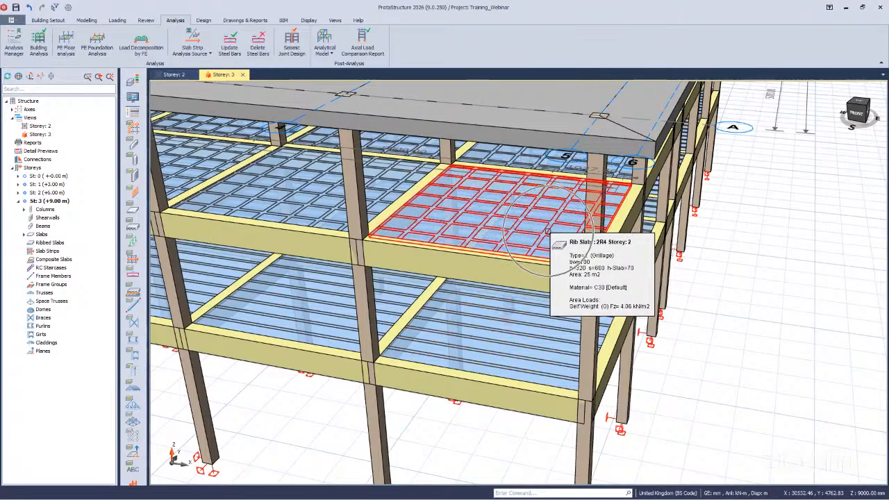
click(829, 370)
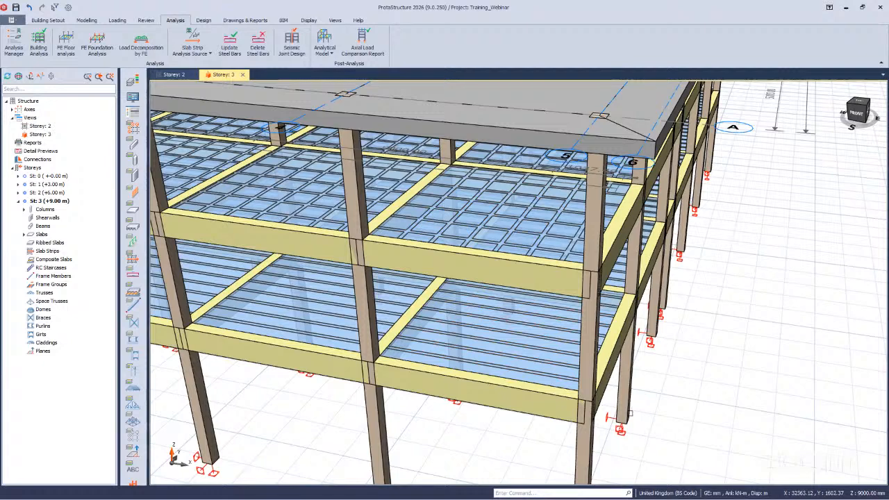
mouse_move(631, 414)
middle_down()
mouse_move(593, 453)
mouse_move(515, 361)
middle_up()
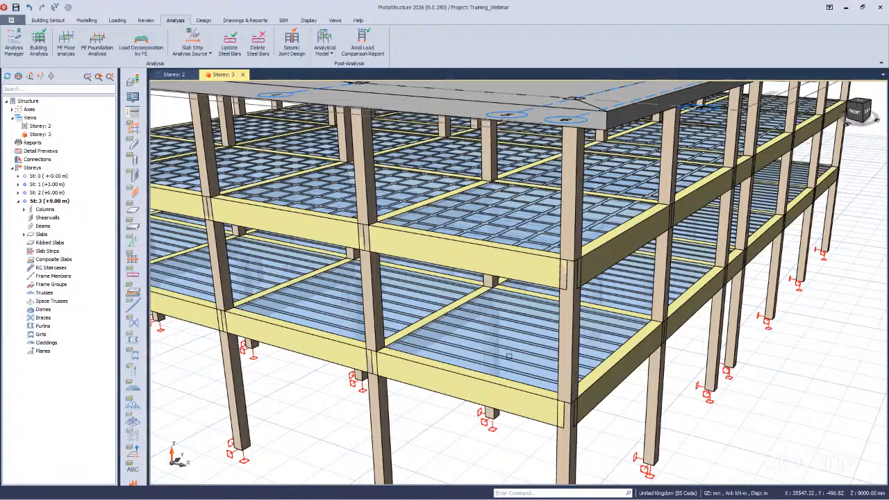
click(632, 421)
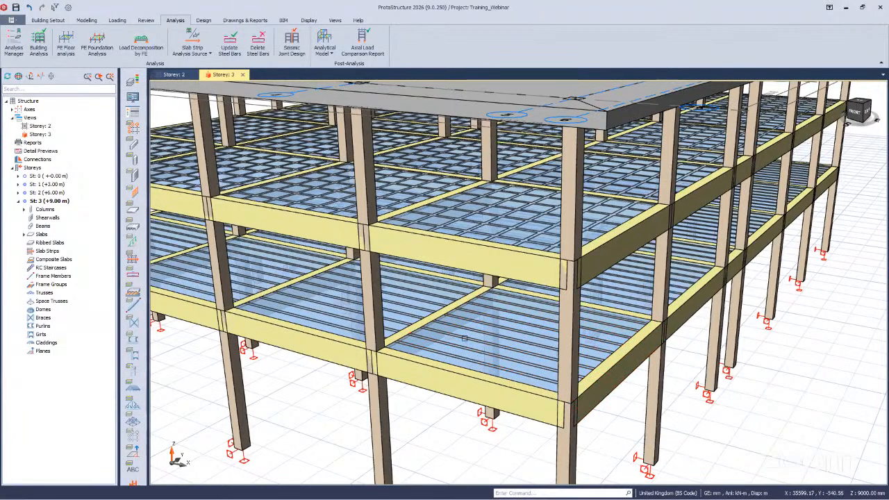
- Examine the storey 1 ribbed slab at the front corner and the building's overall framing in the 3D model
middle_drag(485, 236, 505, 259)
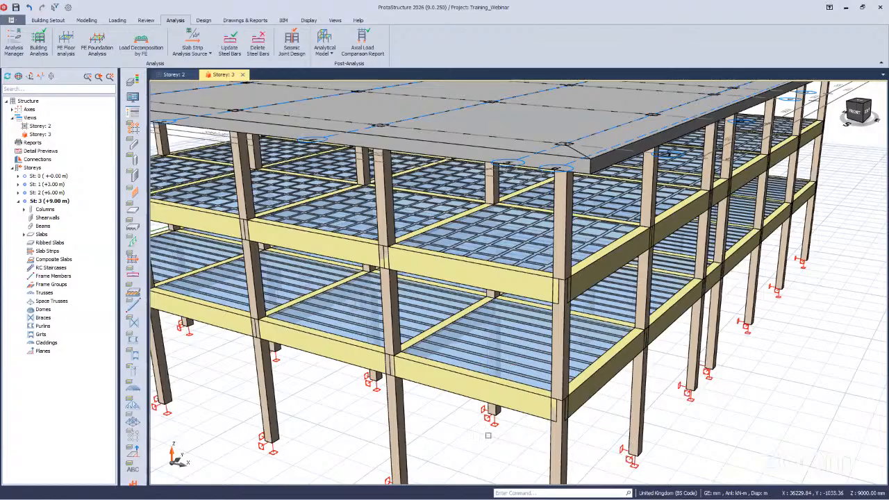
click(483, 338)
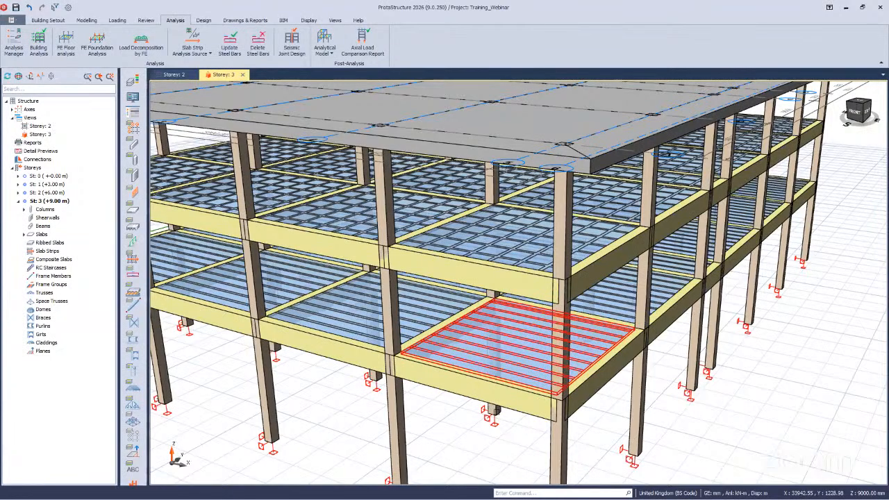
scroll(496, 412, up, 2)
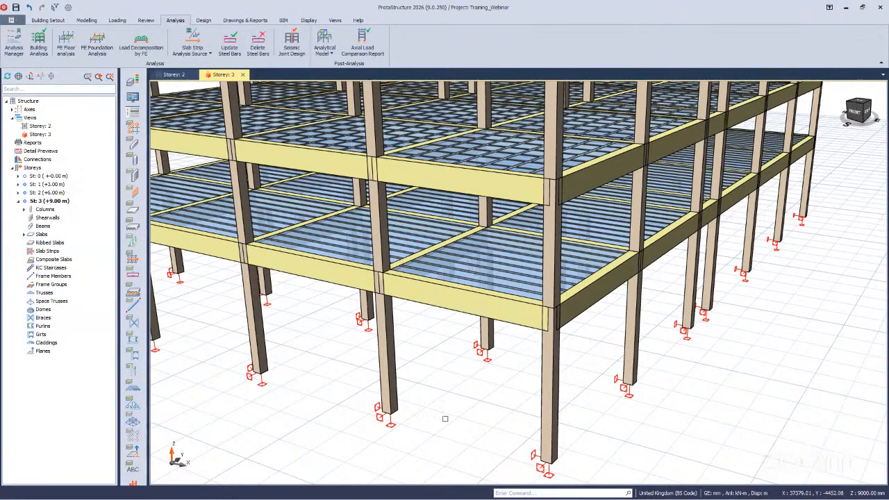
scroll(445, 418, down, 3)
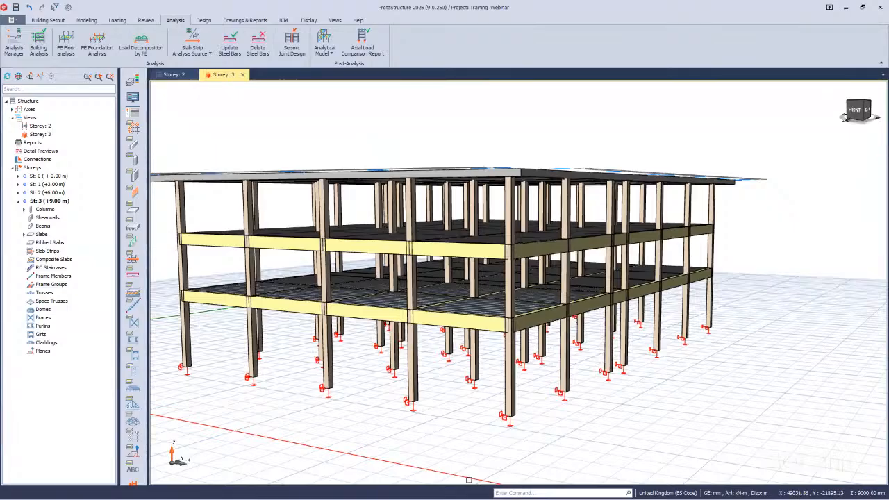
click(393, 334)
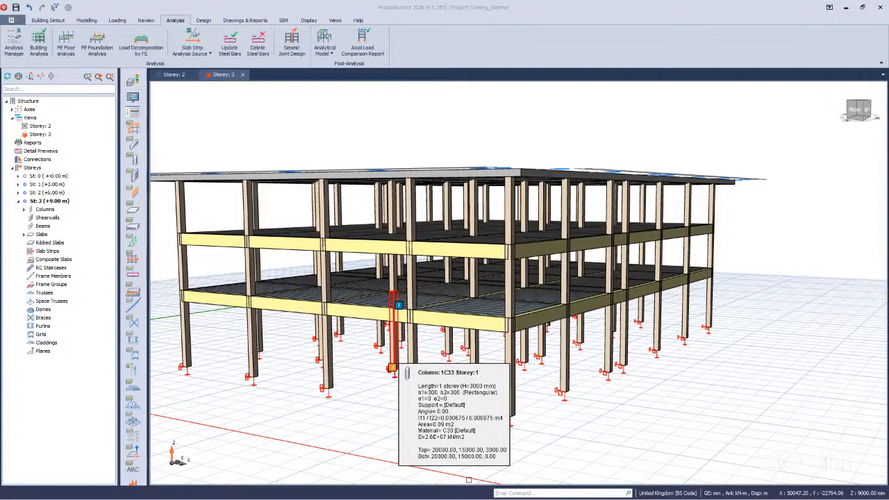
click(276, 162)
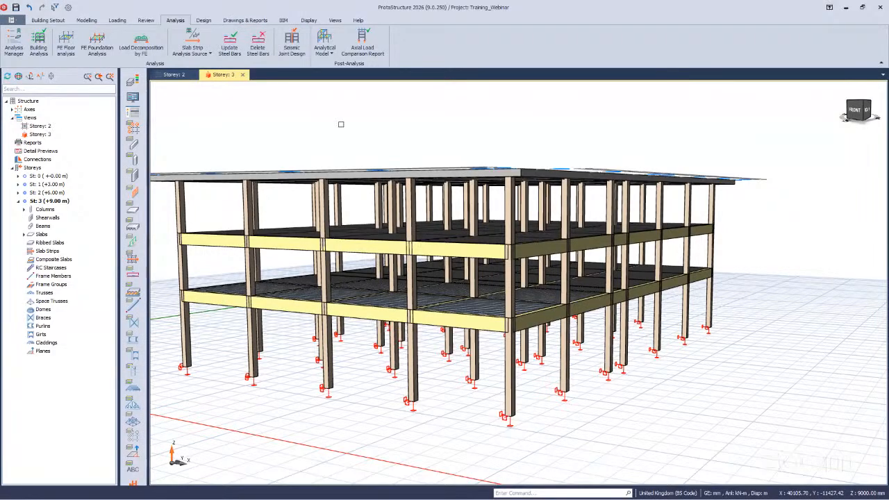
- Show the Storey 2 plan and check the block spacing in grillage slab 2R4's properties beside column 2C5
click(173, 75)
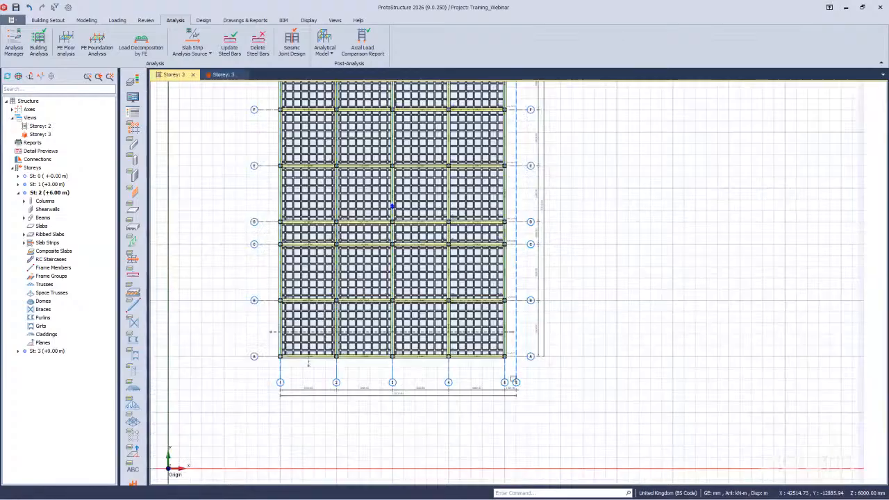
scroll(513, 378, up, 5)
scroll(559, 375, up, 3)
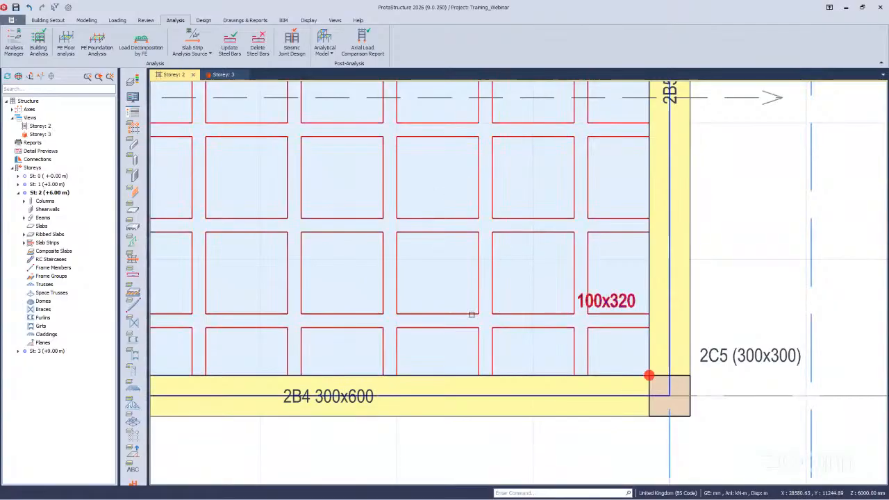
mouse_move(476, 326)
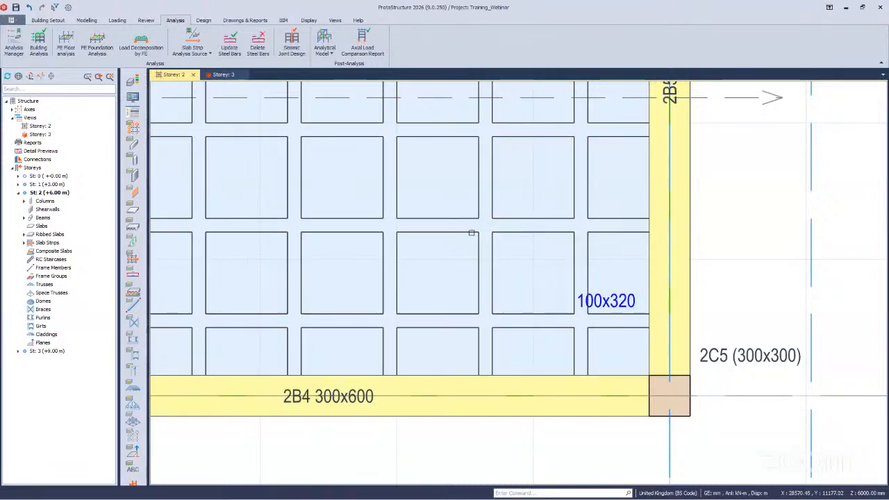
mouse_move(472, 232)
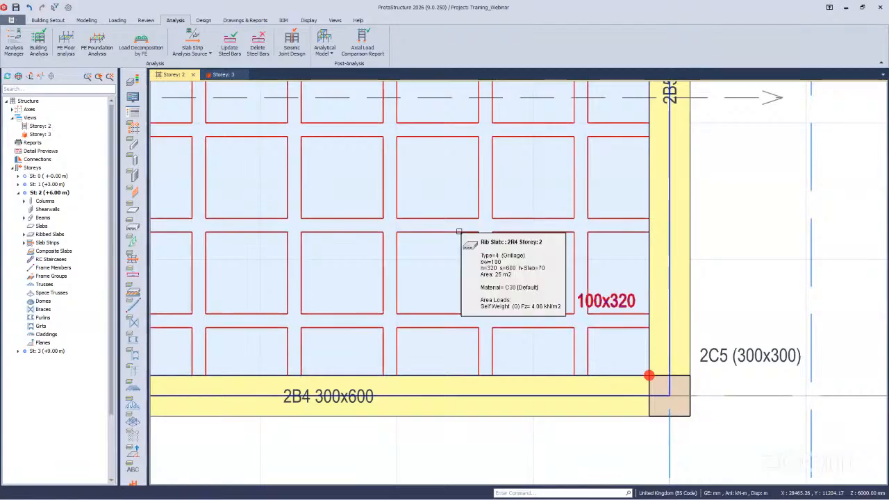
double_click(458, 232)
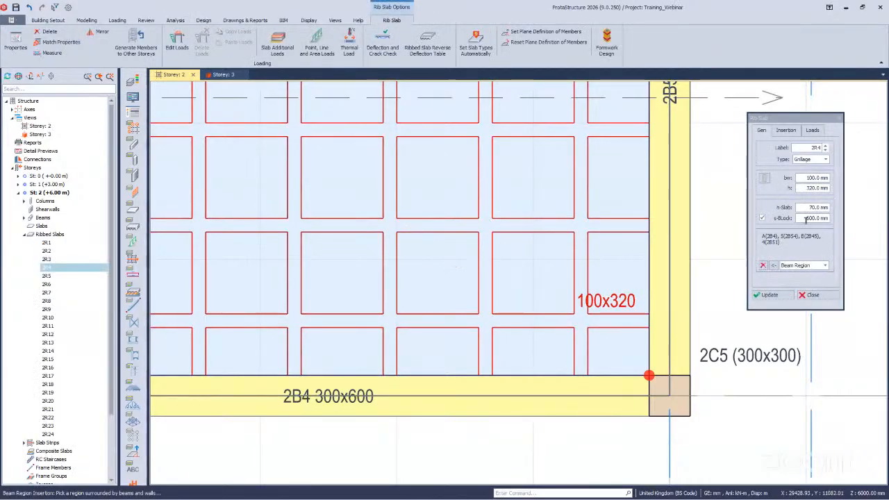
double_click(813, 218)
drag(807, 219, 820, 219)
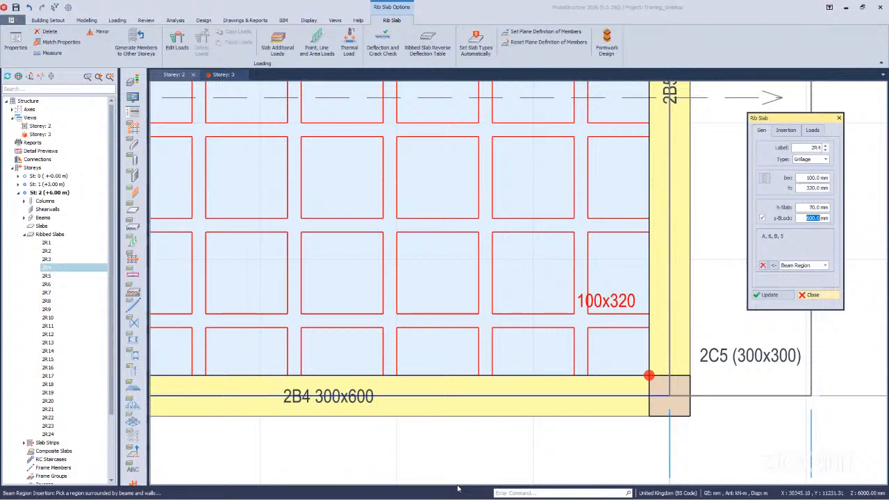
key(Escape)
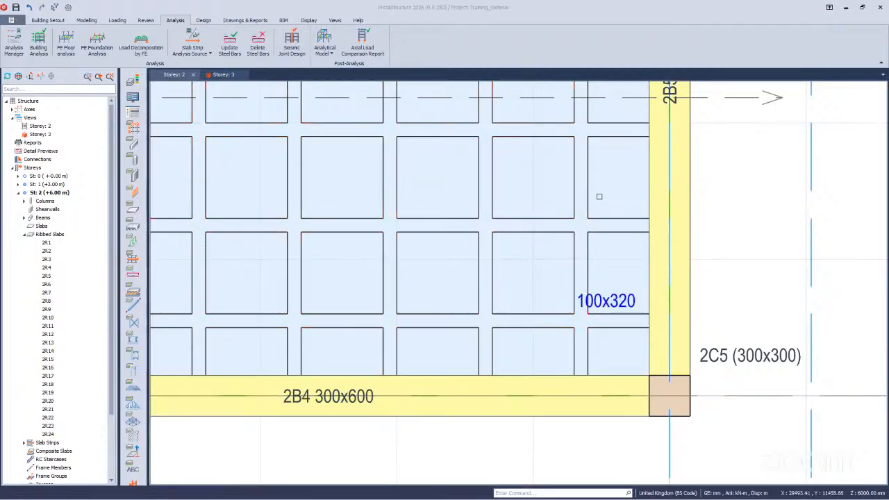
click(594, 210)
scroll(552, 464, down, 2)
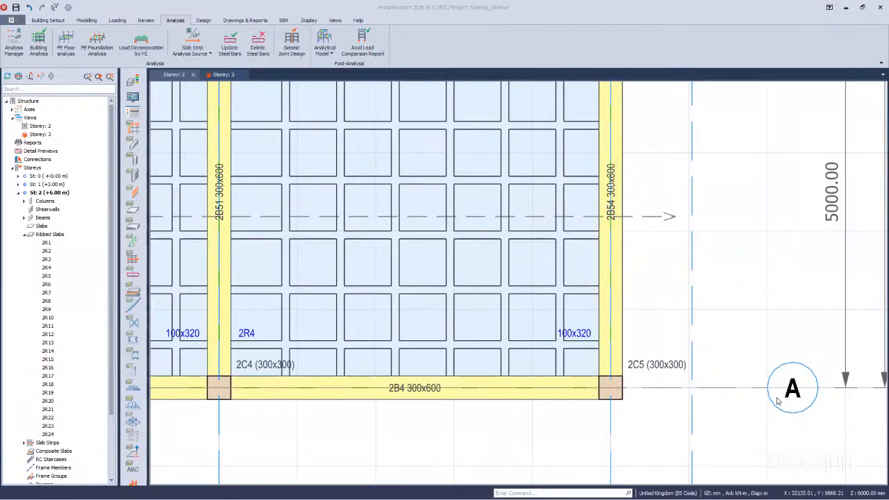
scroll(642, 322, down, 1)
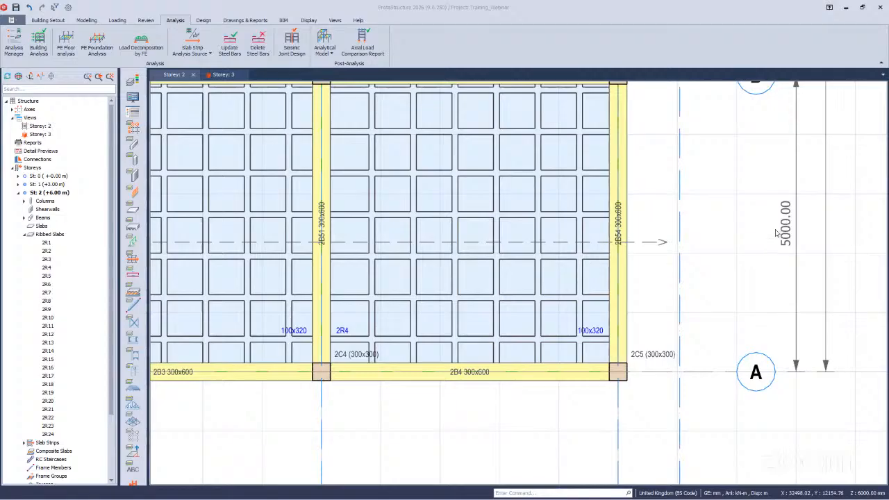
click(514, 374)
key(Escape)
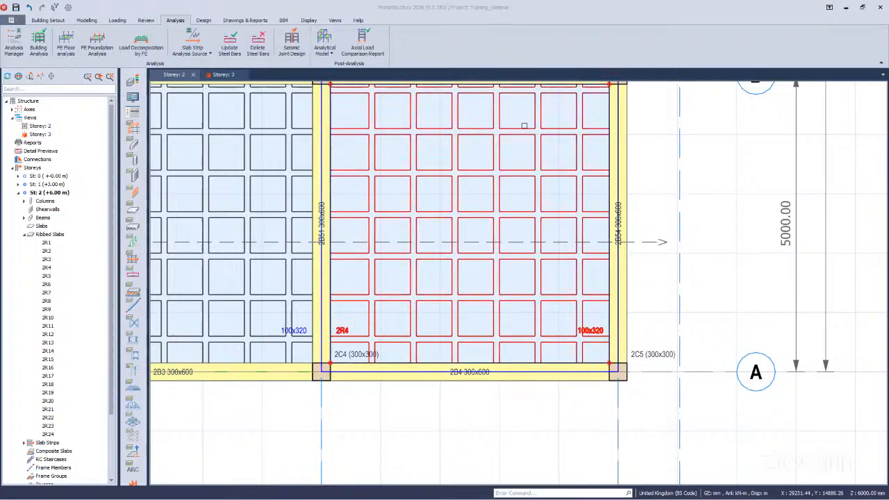
- Measure the clear distance between two parallel ribs along one block edge of slab 2R4, near beam 2B54
scroll(587, 387, up, 3)
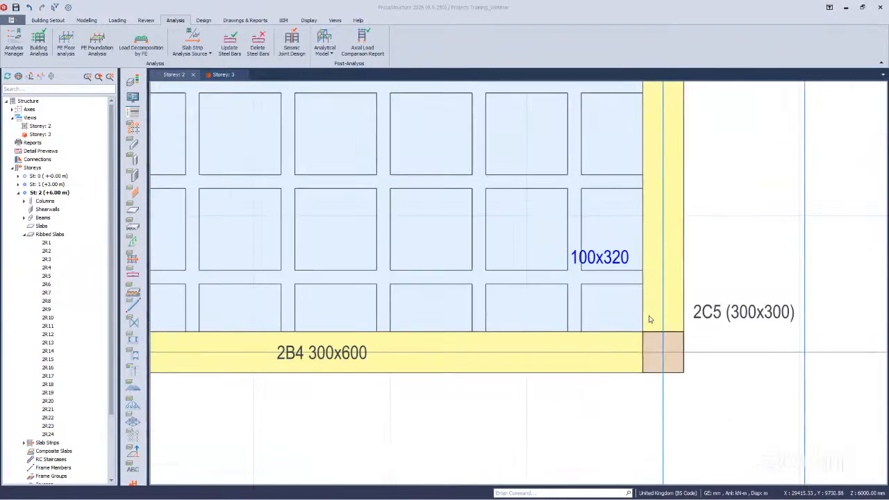
scroll(358, 237, down, 2)
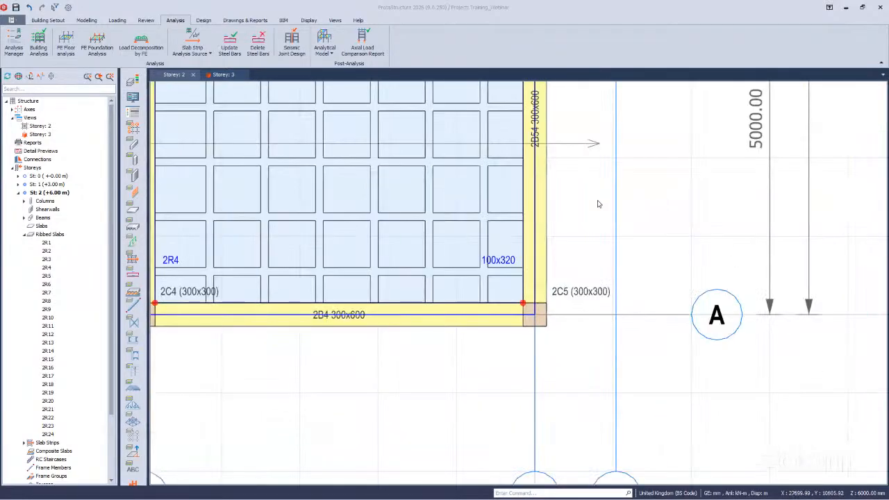
right_click(568, 212)
click(660, 236)
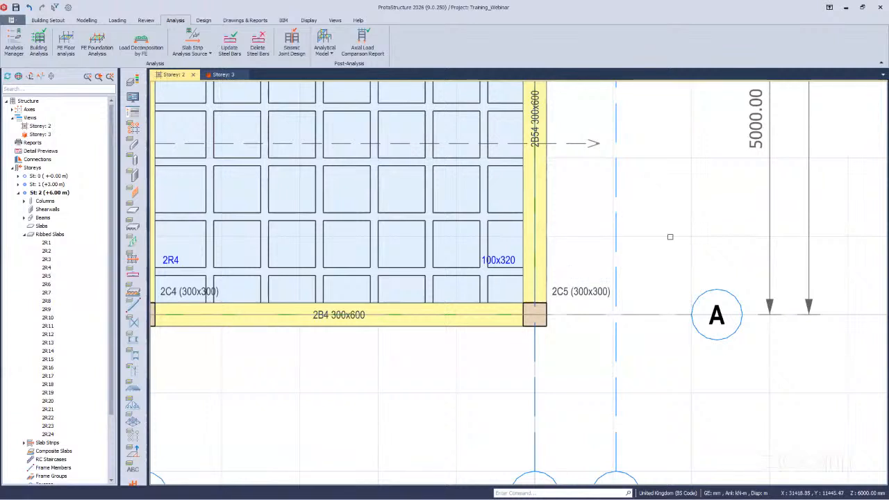
right_click(639, 218)
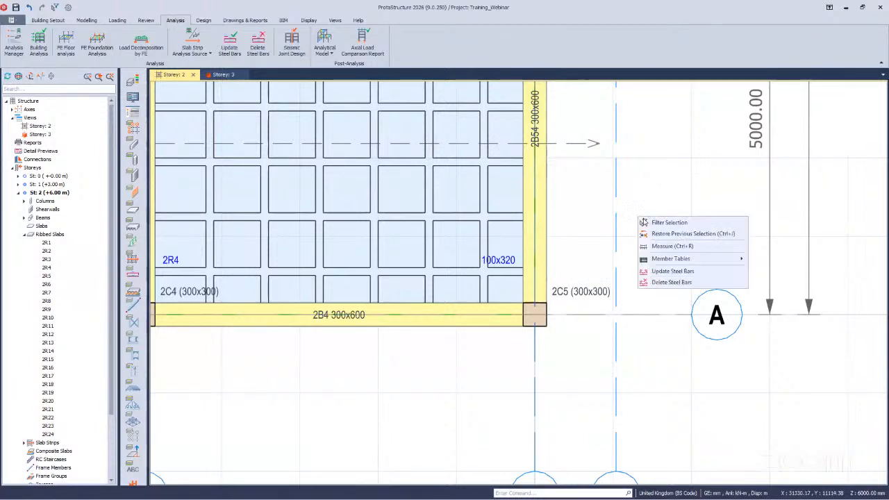
click(672, 252)
scroll(495, 238, up, 5)
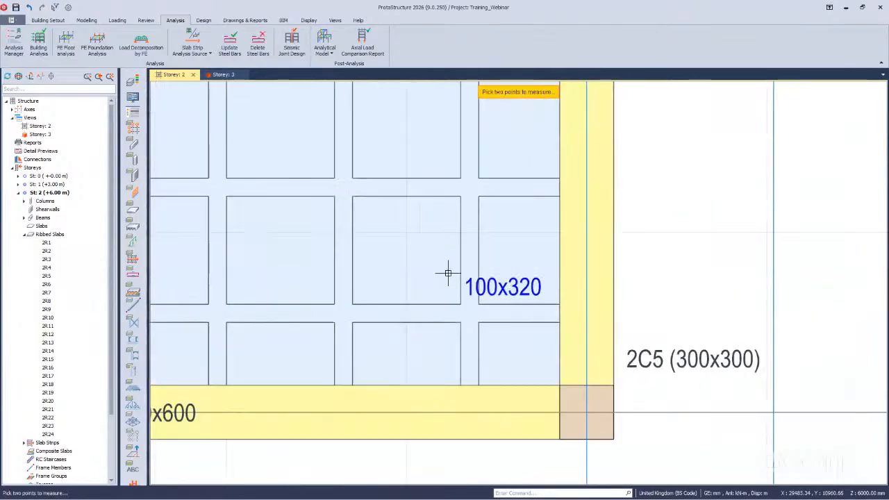
click(449, 159)
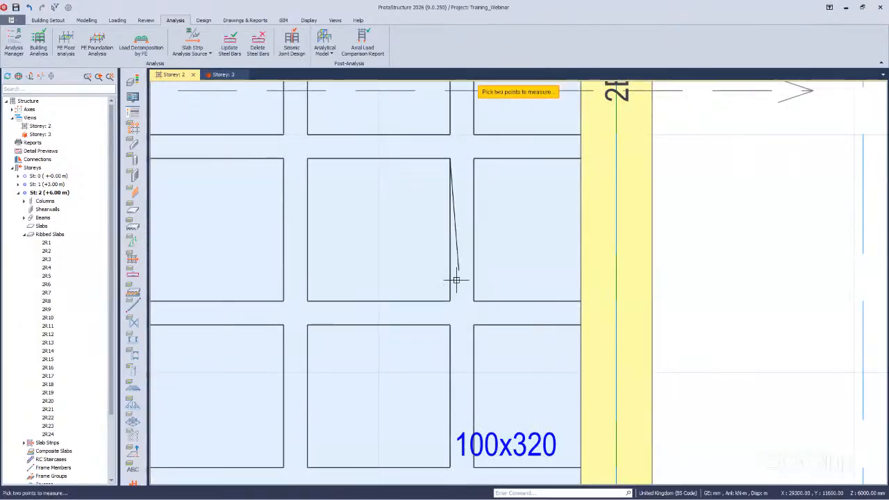
click(450, 299)
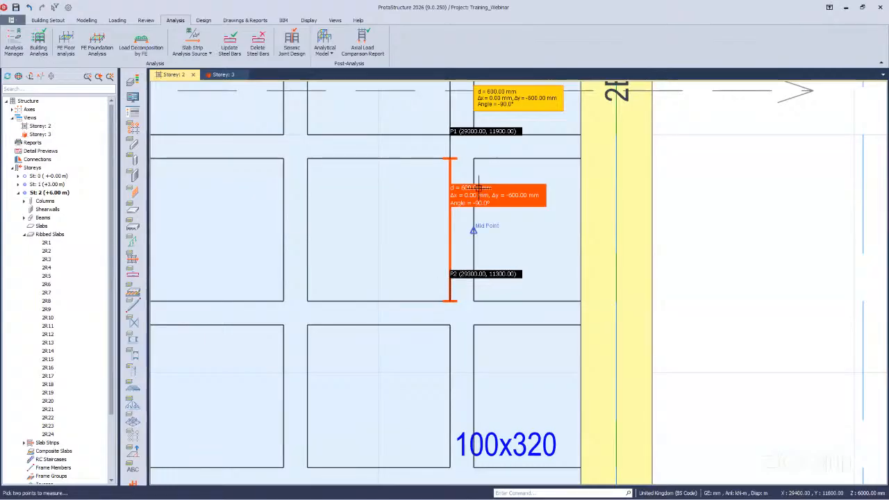
scroll(449, 158, up, 1)
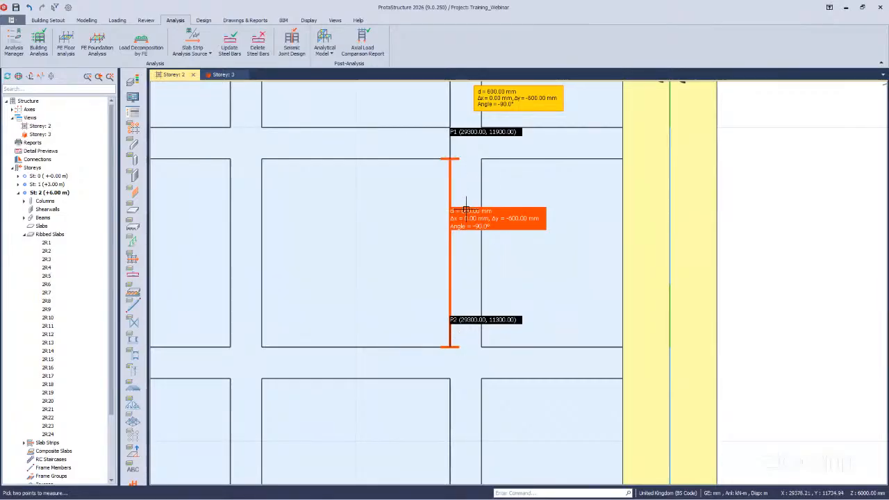
key(Escape)
- Compare the measured rib gap with the s-Block value in slab 2R4's properties, and close the properties
scroll(377, 245, down, 5)
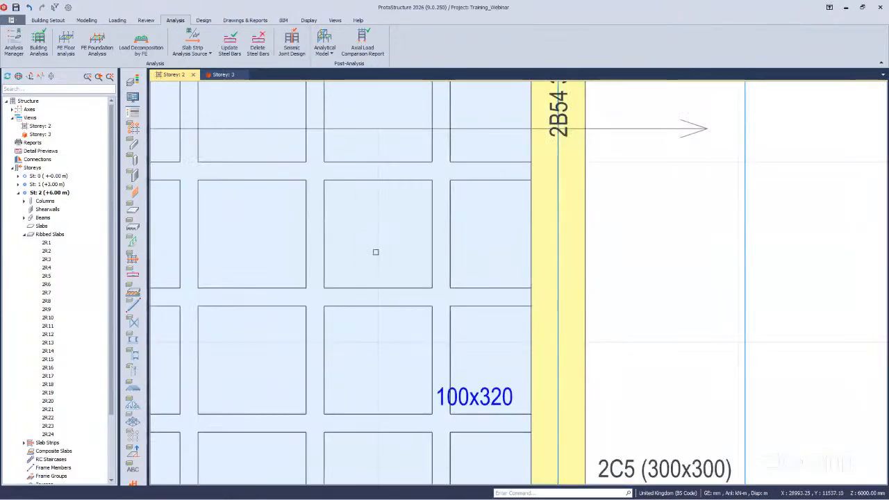
click(357, 226)
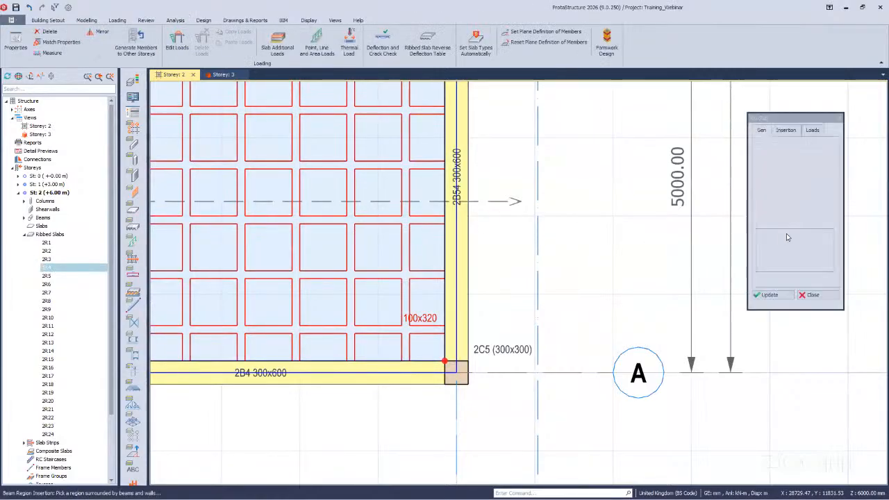
click(810, 218)
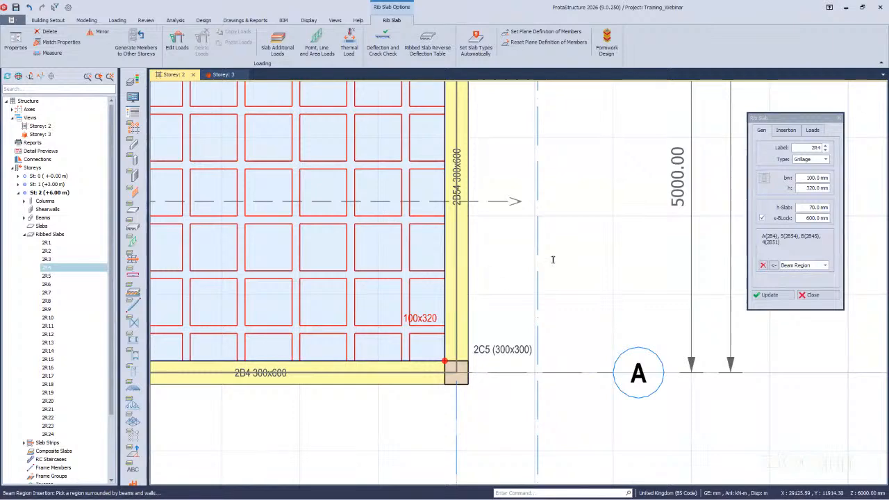
click(840, 119)
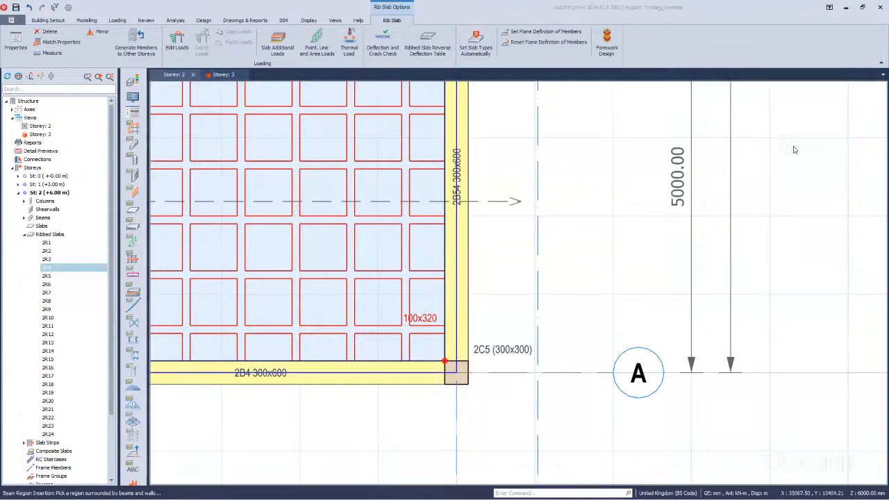
- Review the Storey 2 grillage layout, and reopen slab 2R4's properties to examine its h-Slab topping thickness
scroll(552, 341, down, 3)
scroll(659, 343, down, 3)
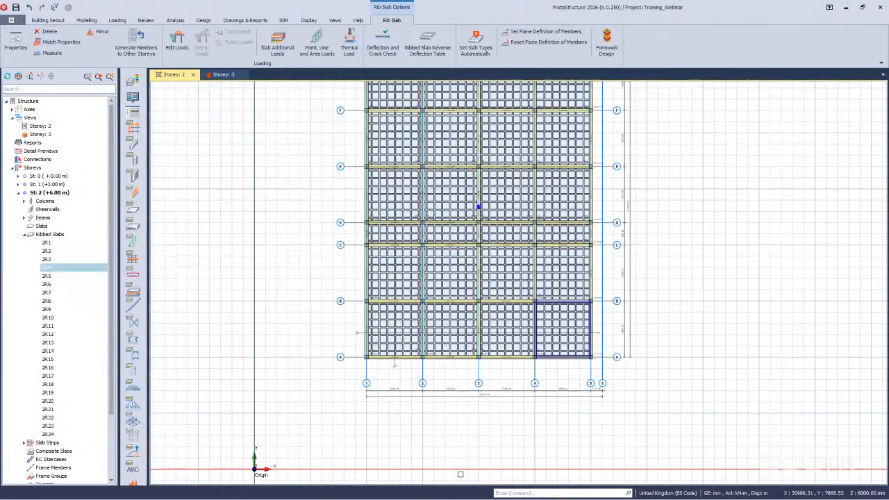
scroll(459, 474, down, 1)
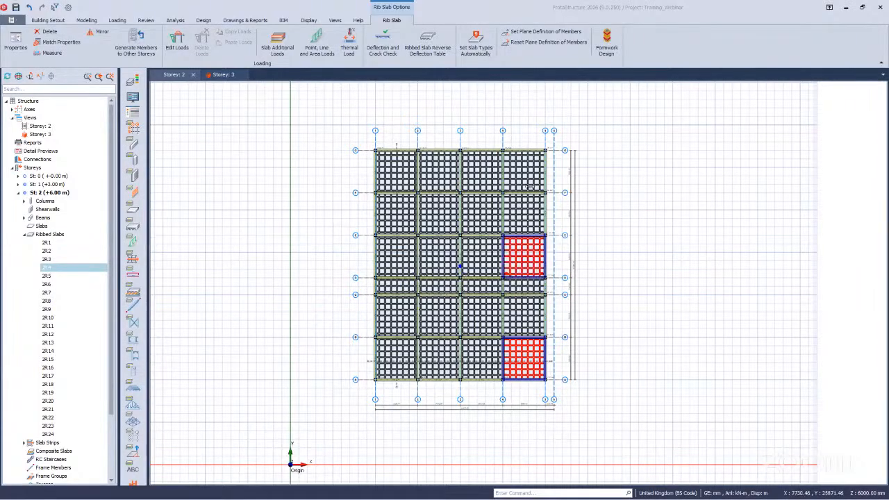
mouse_move(530, 188)
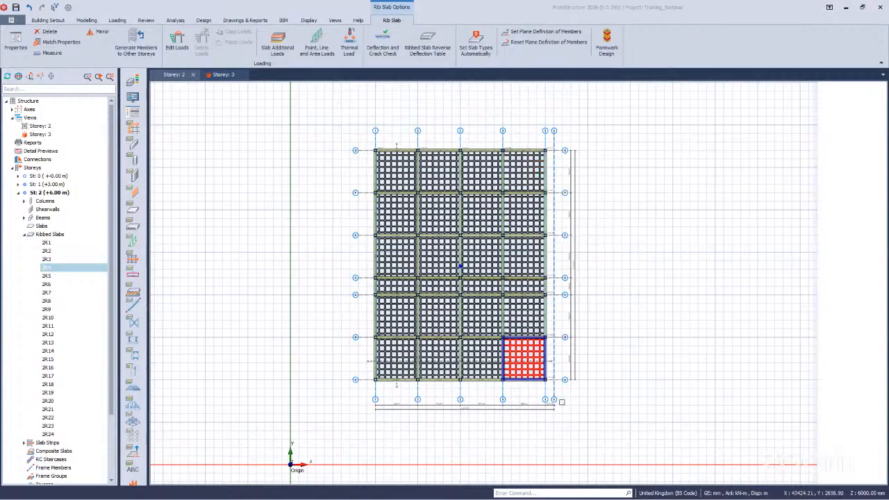
scroll(610, 314, up, 1)
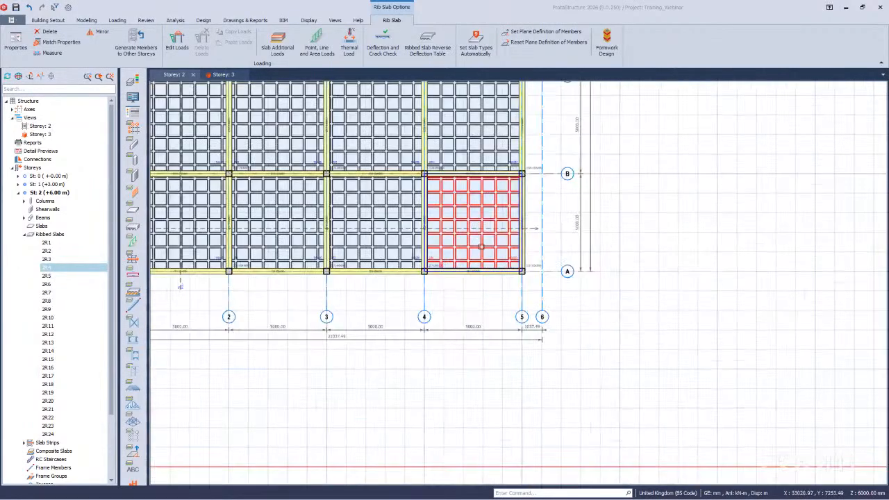
scroll(479, 247, up, 1)
key(Escape)
click(486, 252)
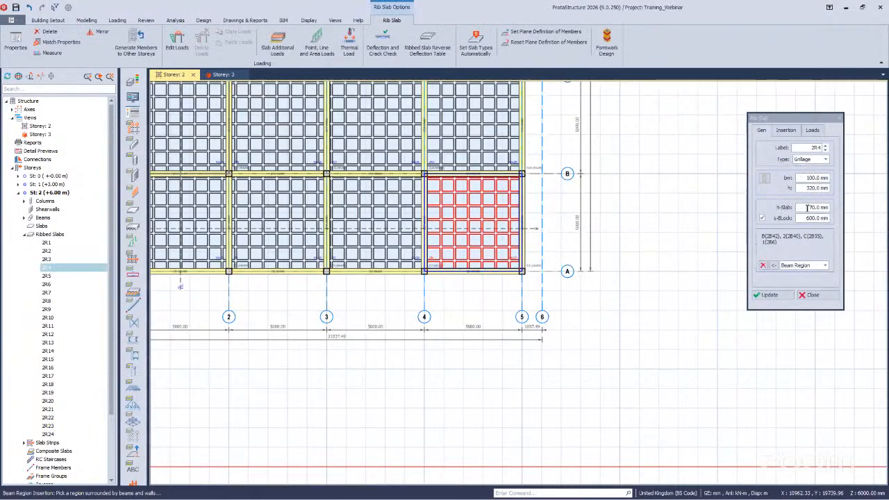
double_click(809, 207)
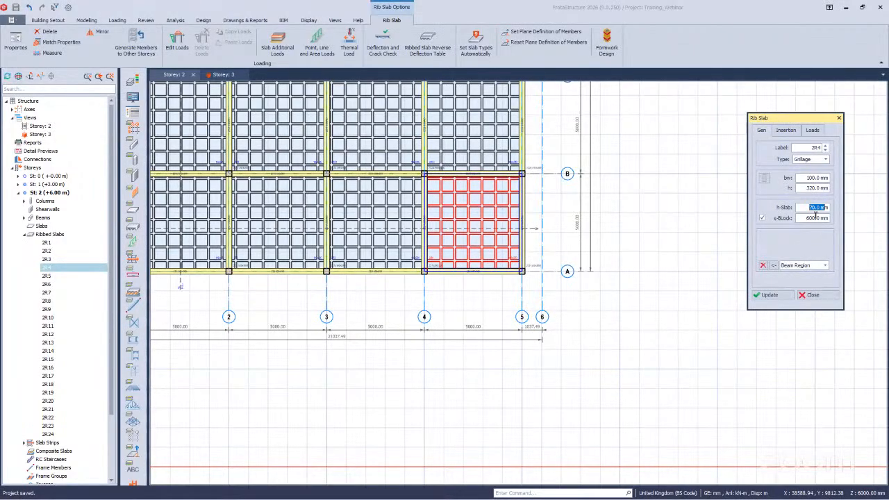
key(Home)
scroll(482, 207, up, 3)
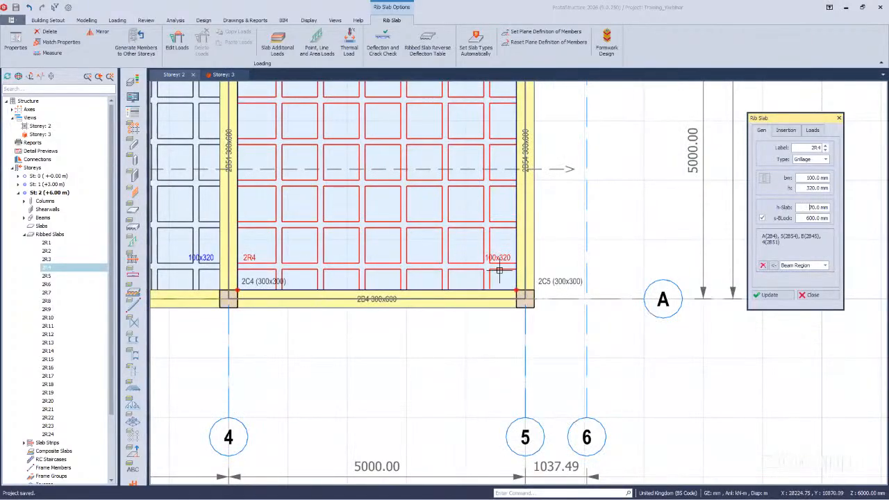
- Close slab 2R4's properties and examine the Storey 2 grillage layout around slabs 2R3 and 2R4
click(810, 294)
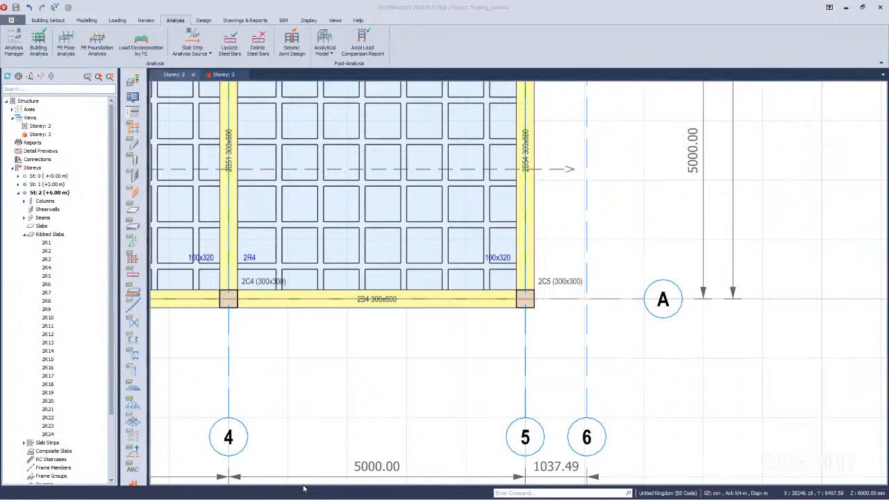
mouse_move(532, 221)
scroll(618, 392, down, 1)
scroll(667, 406, down, 2)
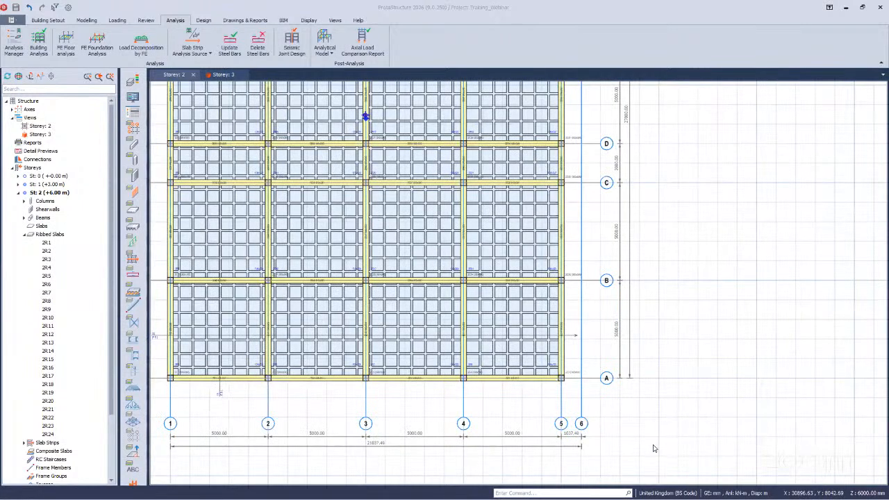
scroll(632, 450, down, 1)
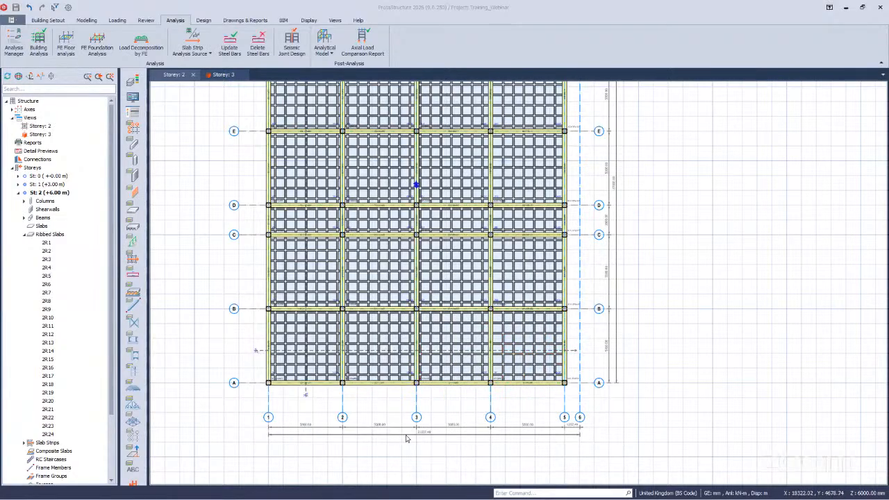
scroll(479, 450, up, 1)
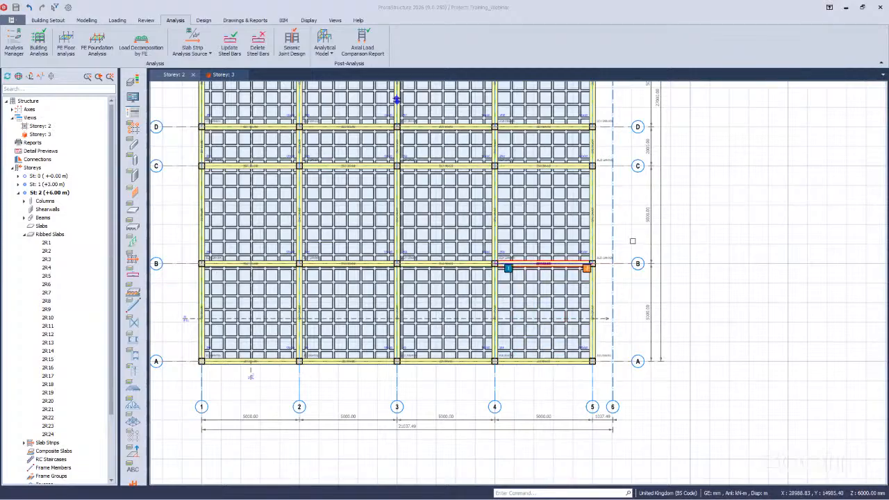
scroll(462, 316, up, 2)
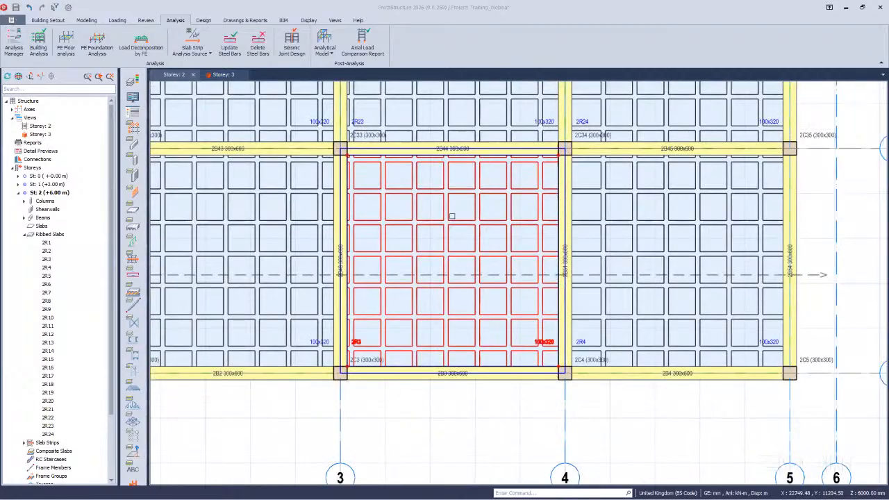
scroll(452, 209, up, 3)
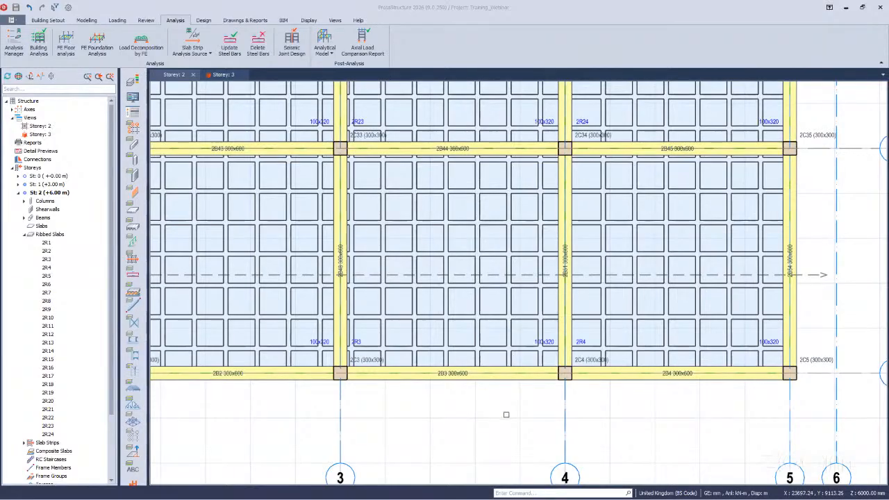
click(525, 378)
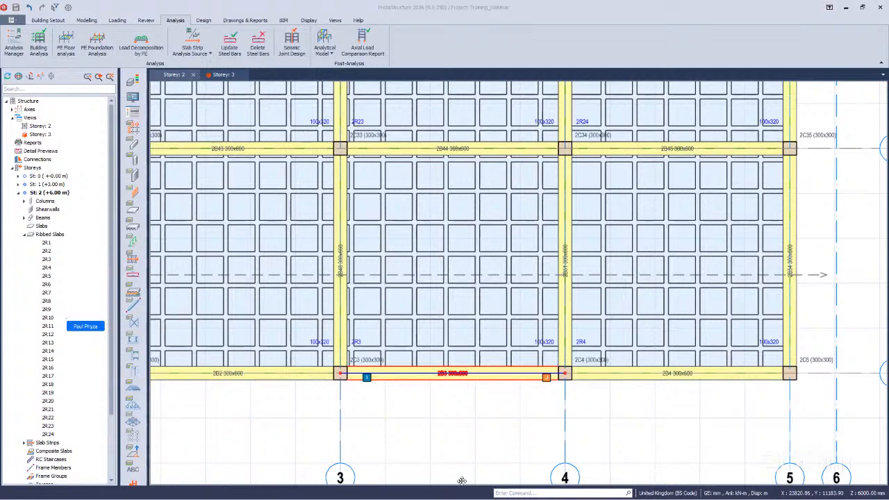
key(Escape)
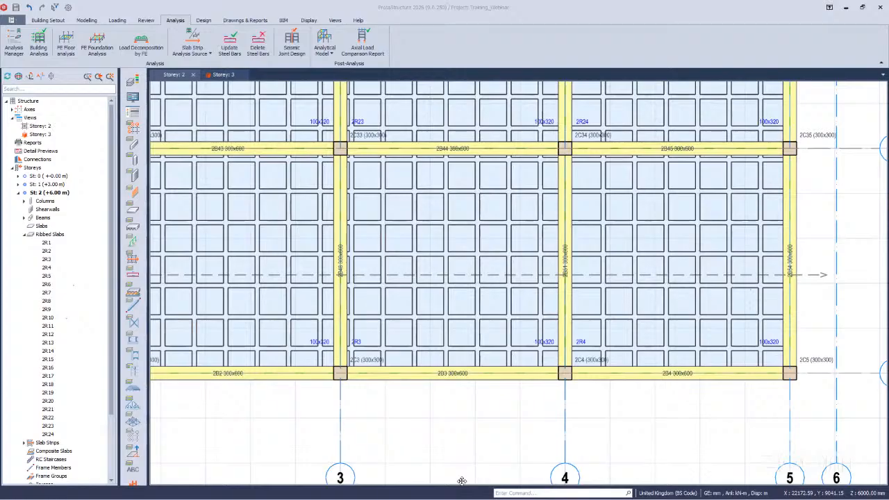
- Compare the s-Hole and s-Block spacing options in grillage slab 2R4's properties, and close them without updating
click(638, 261)
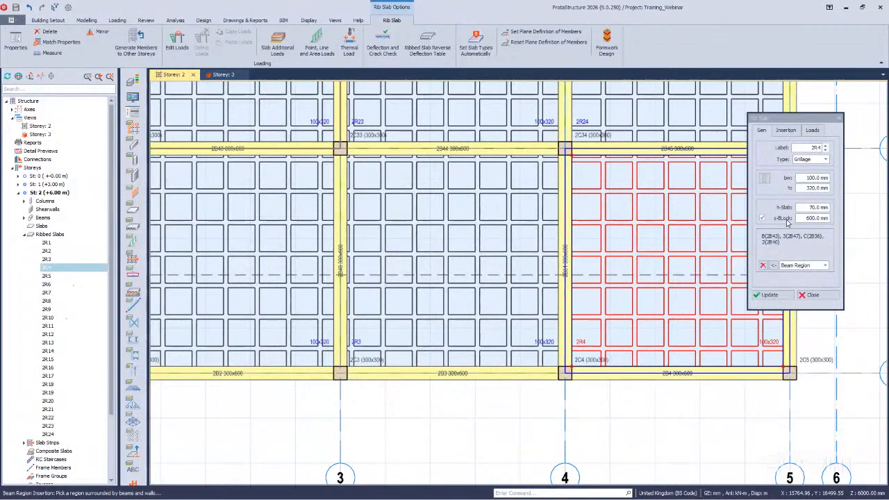
click(787, 220)
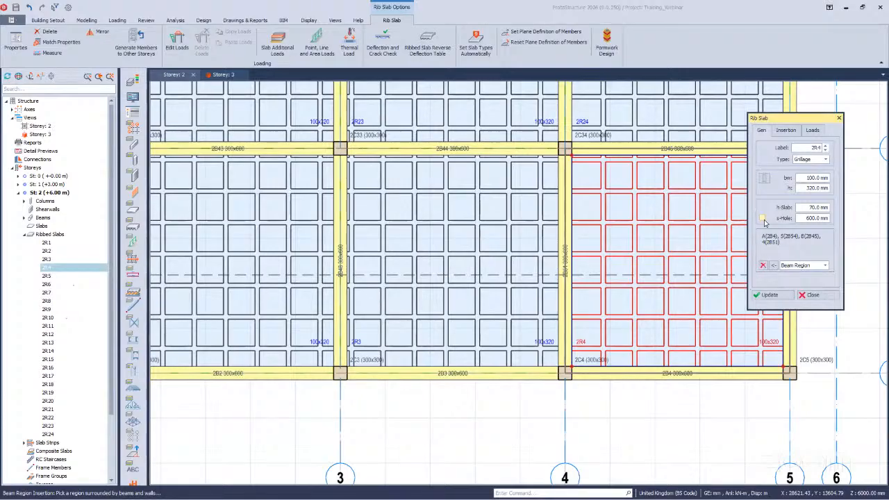
click(763, 218)
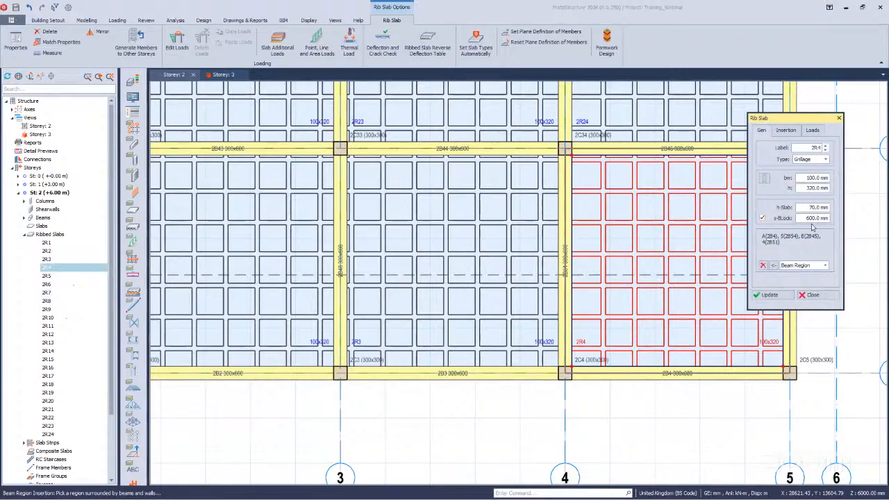
click(815, 294)
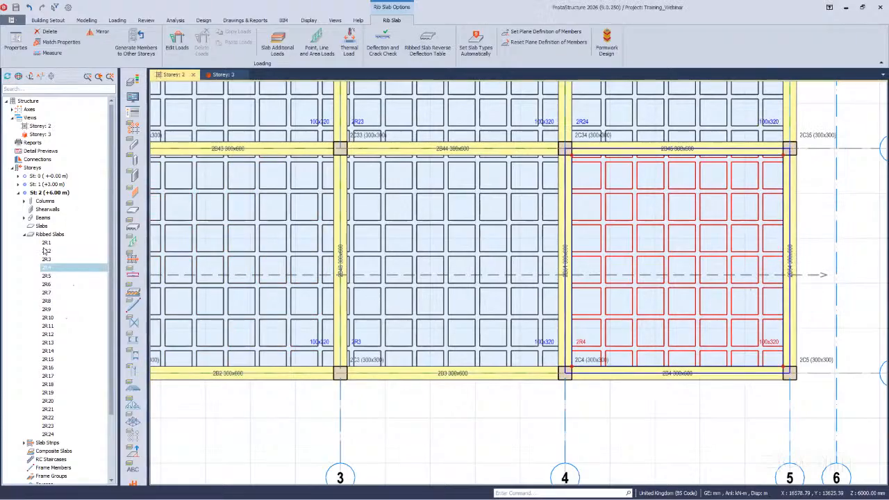
- Show the Storey 1 plan and compare the s-Hole and s-Block options in standard rib slab 1R4's properties
double_click(43, 184)
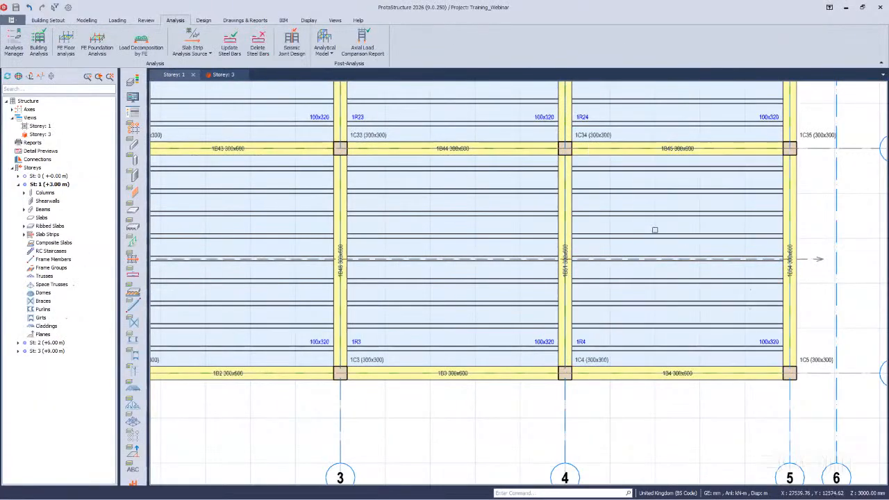
double_click(657, 245)
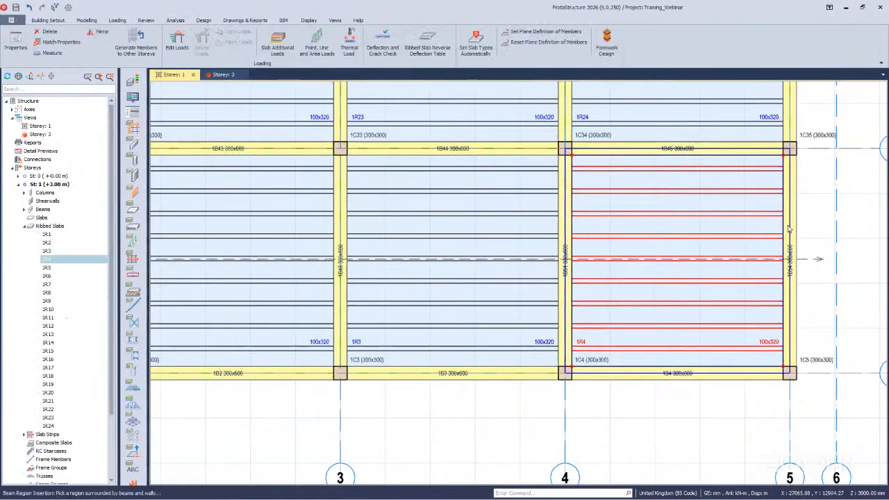
click(763, 219)
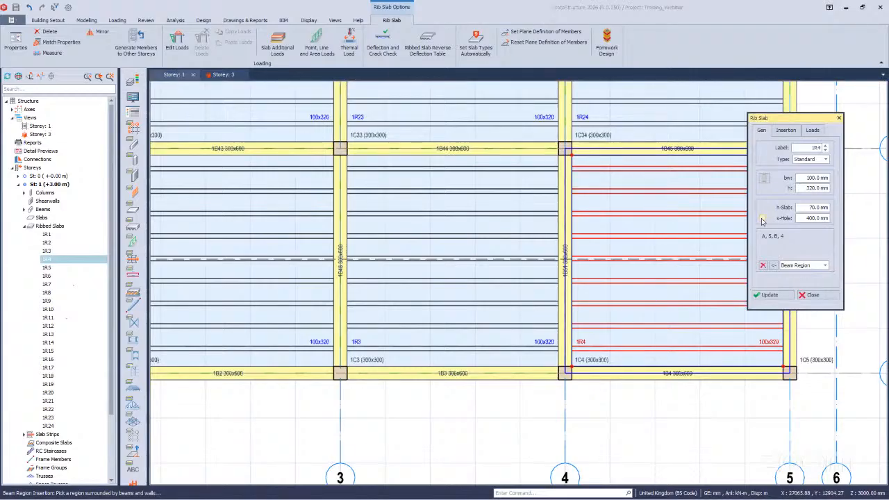
click(762, 219)
click(762, 218)
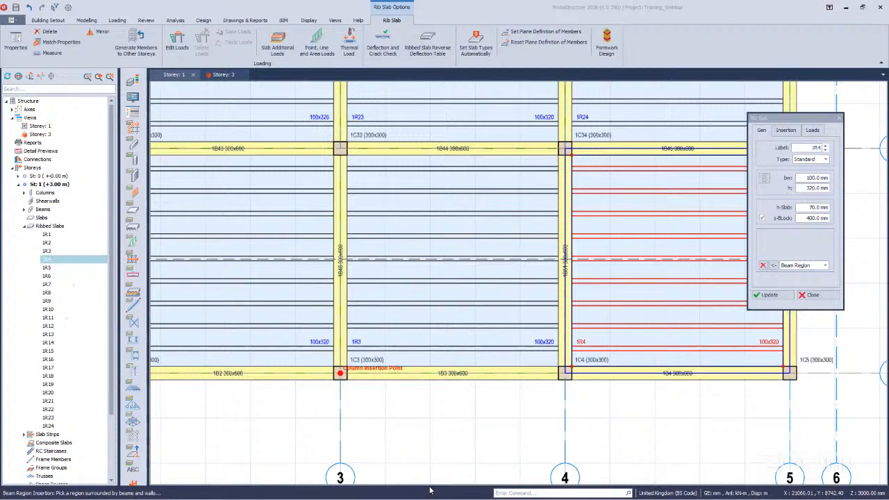
click(514, 135)
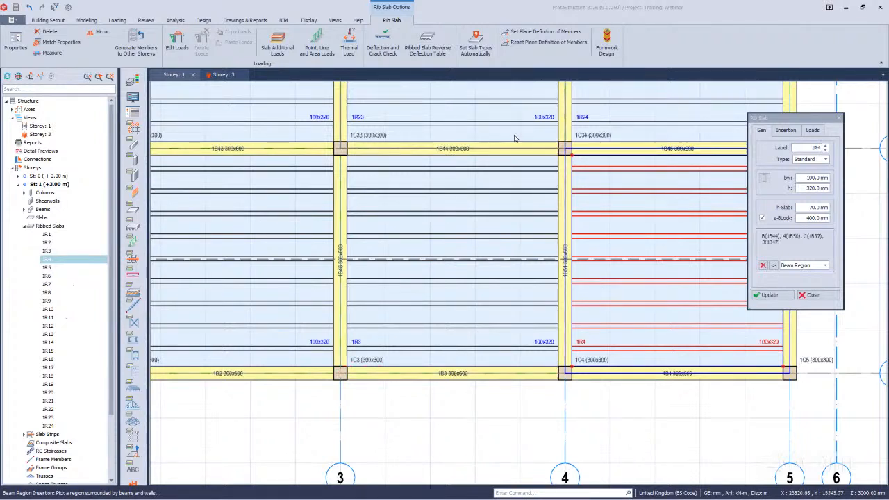
- Show the 3D model and examine the Storey 3 slab and the ribbed floors below it from several angles
click(226, 75)
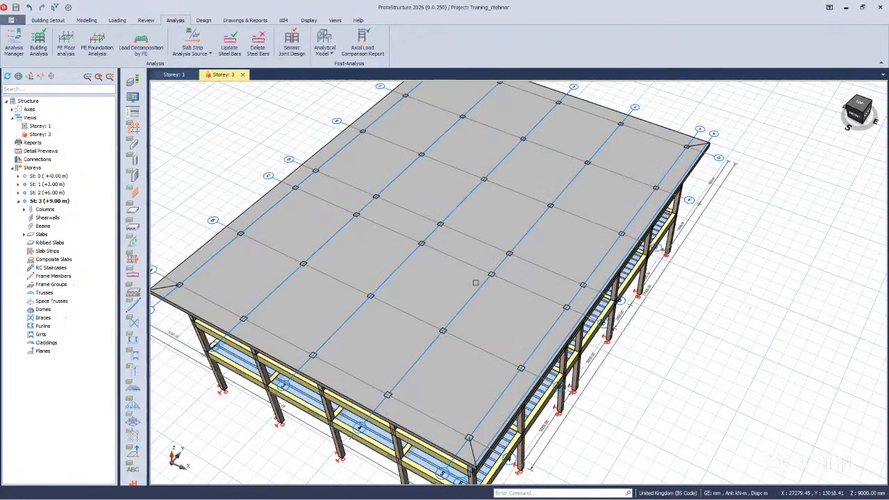
scroll(419, 243, up, 6)
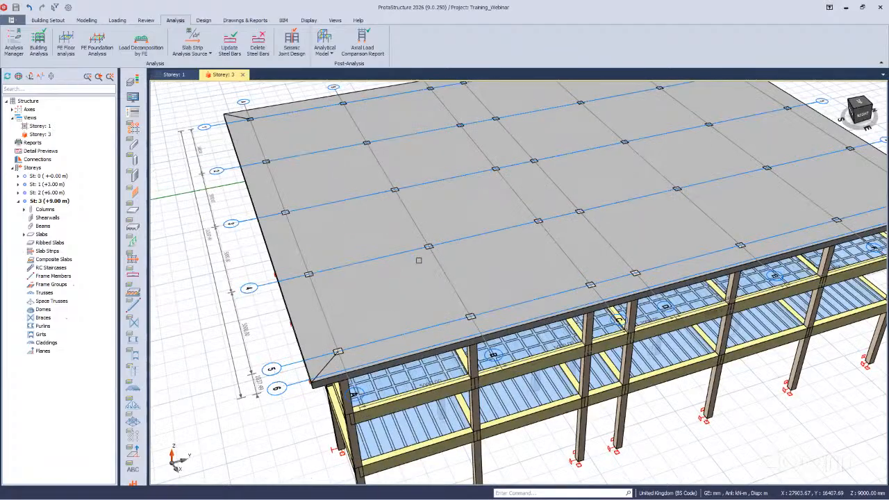
scroll(497, 234, down, 5)
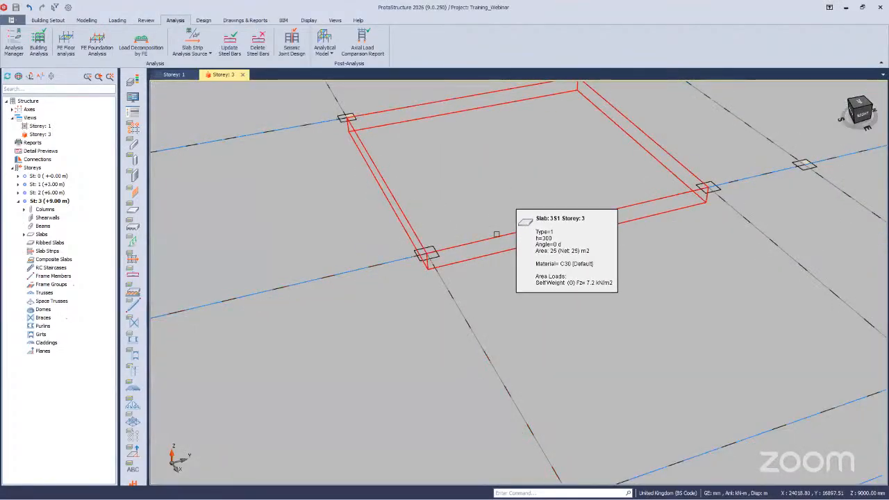
middle_drag(497, 234, 477, 389)
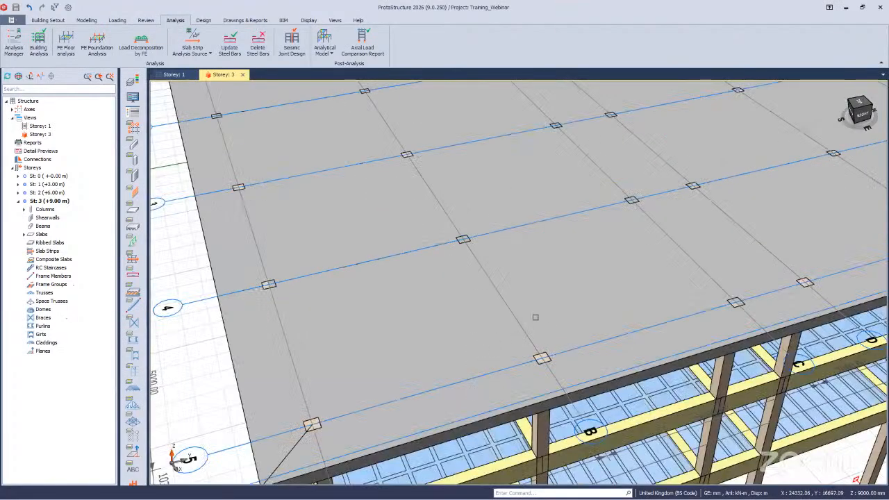
scroll(536, 318, down, 3)
scroll(543, 317, down, 5)
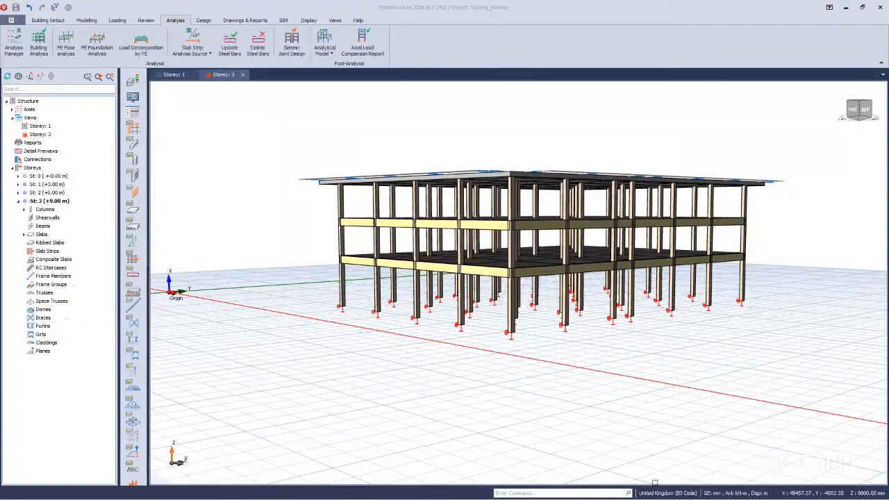
scroll(654, 483, up, 3)
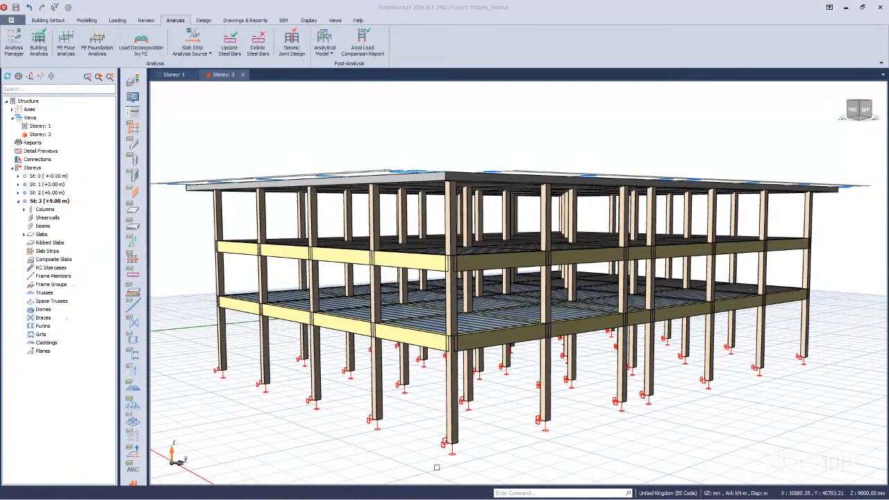
click(265, 434)
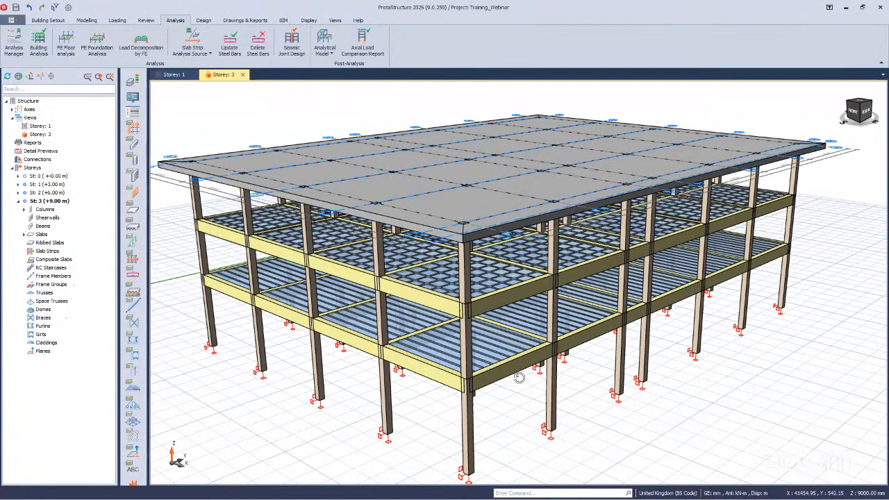
middle_drag(521, 383, 520, 377)
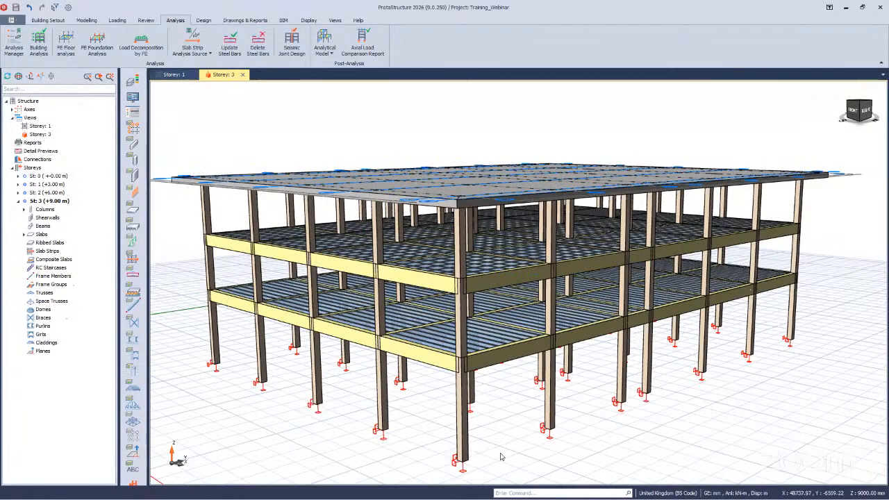
mouse_move(439, 412)
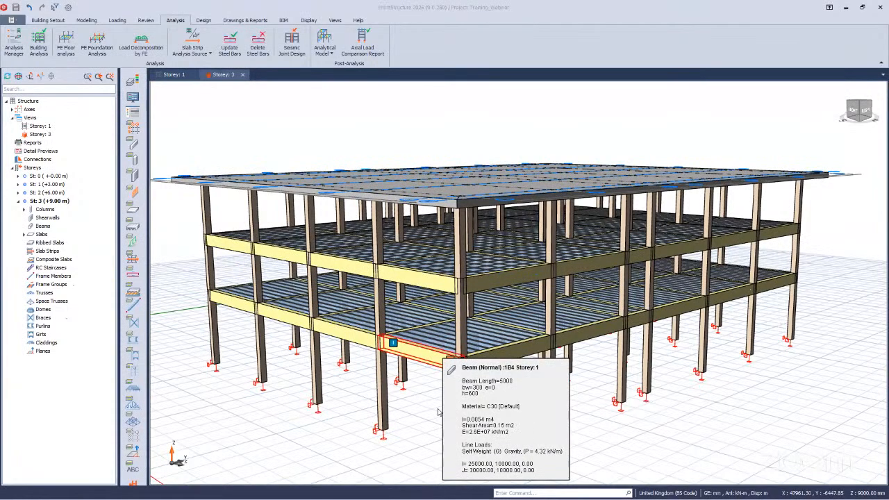